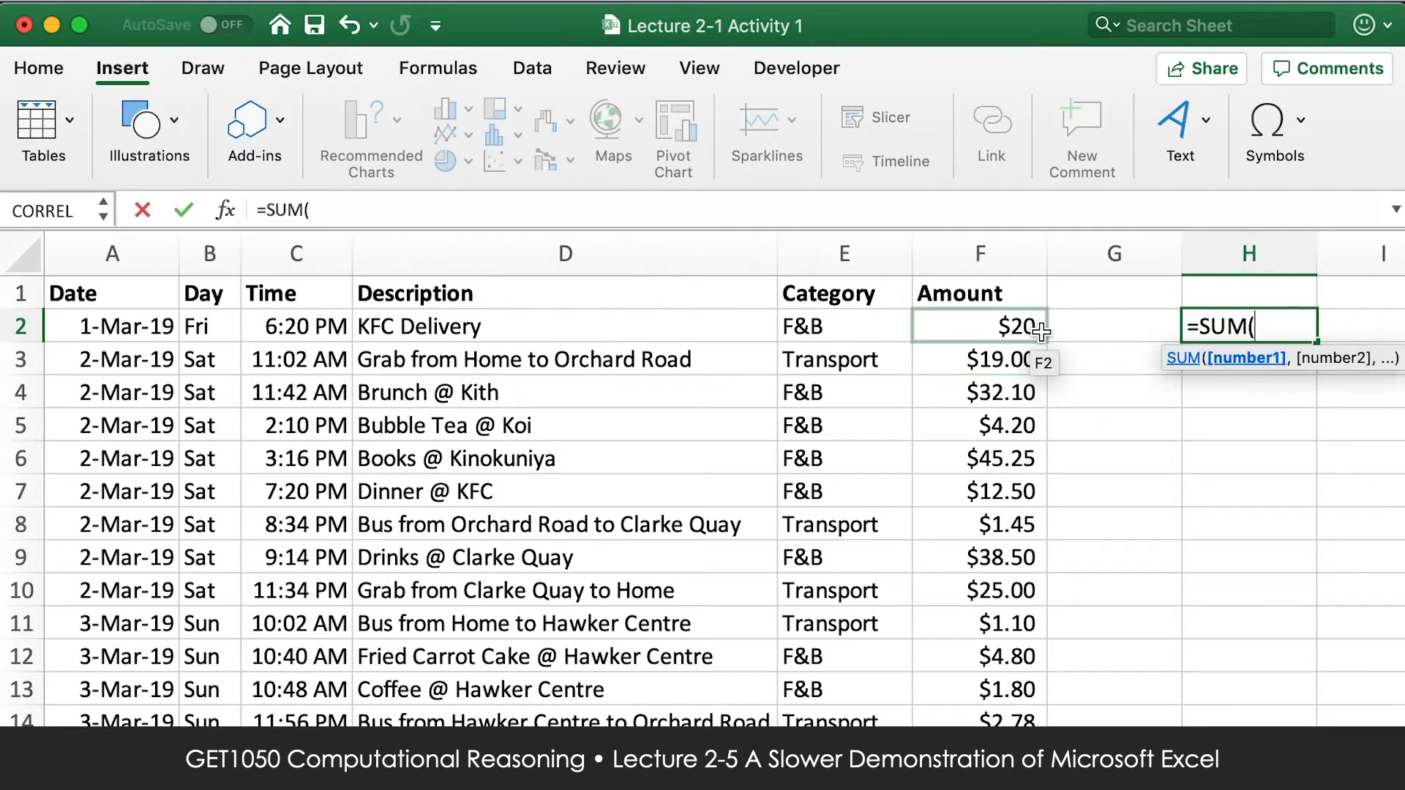
Complete the SUM formula in H2 with the amounts in F2:F10.
drag(1040, 332, 1036, 585)
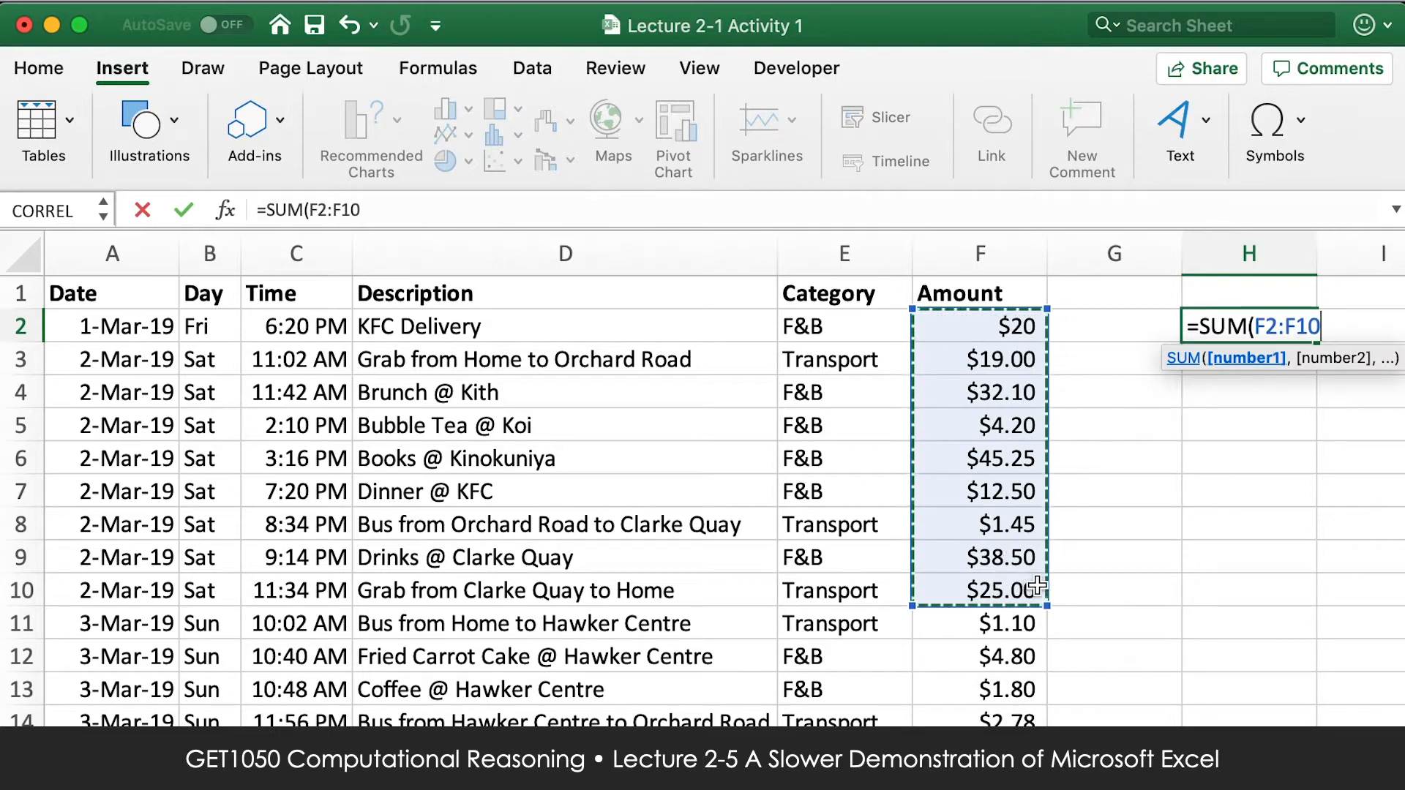
text())
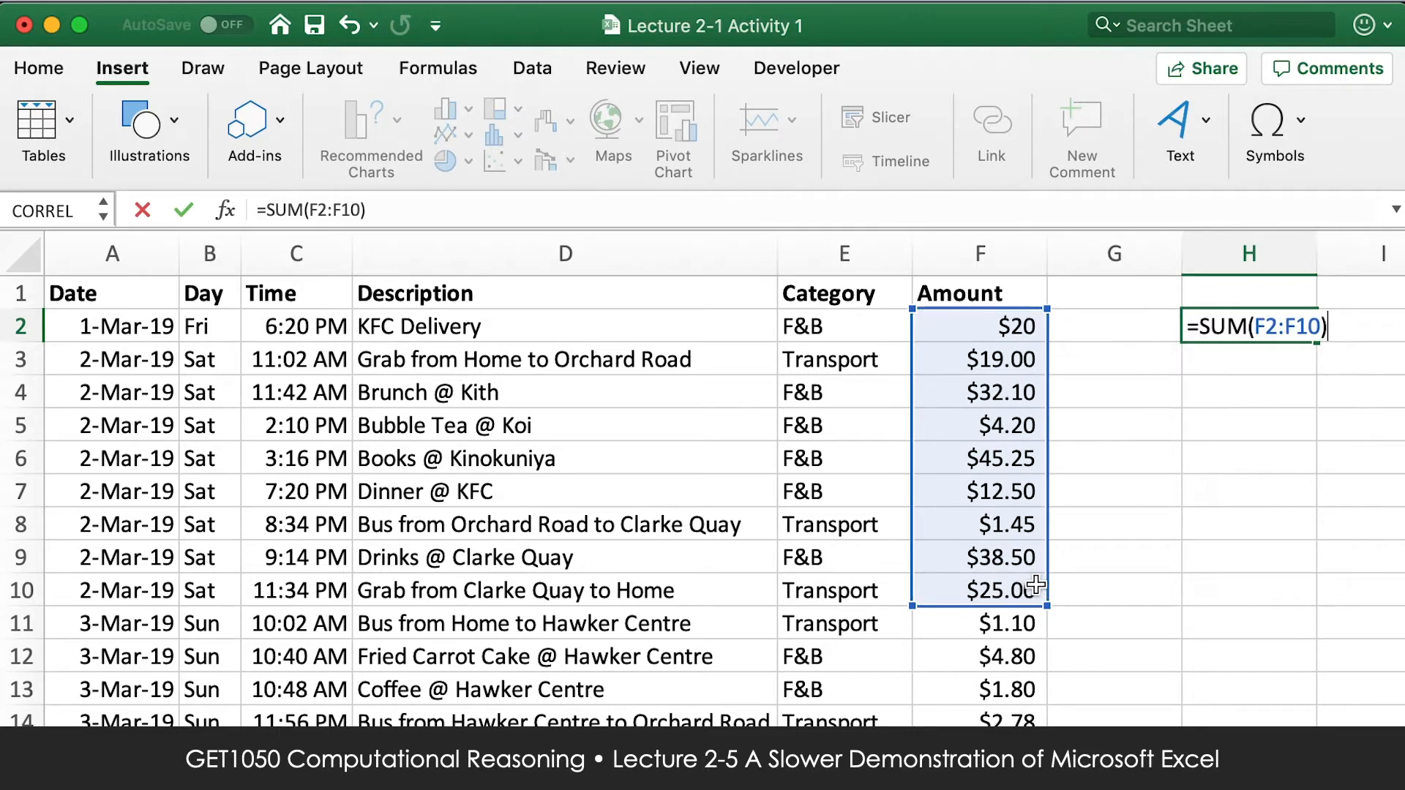
key(Return)
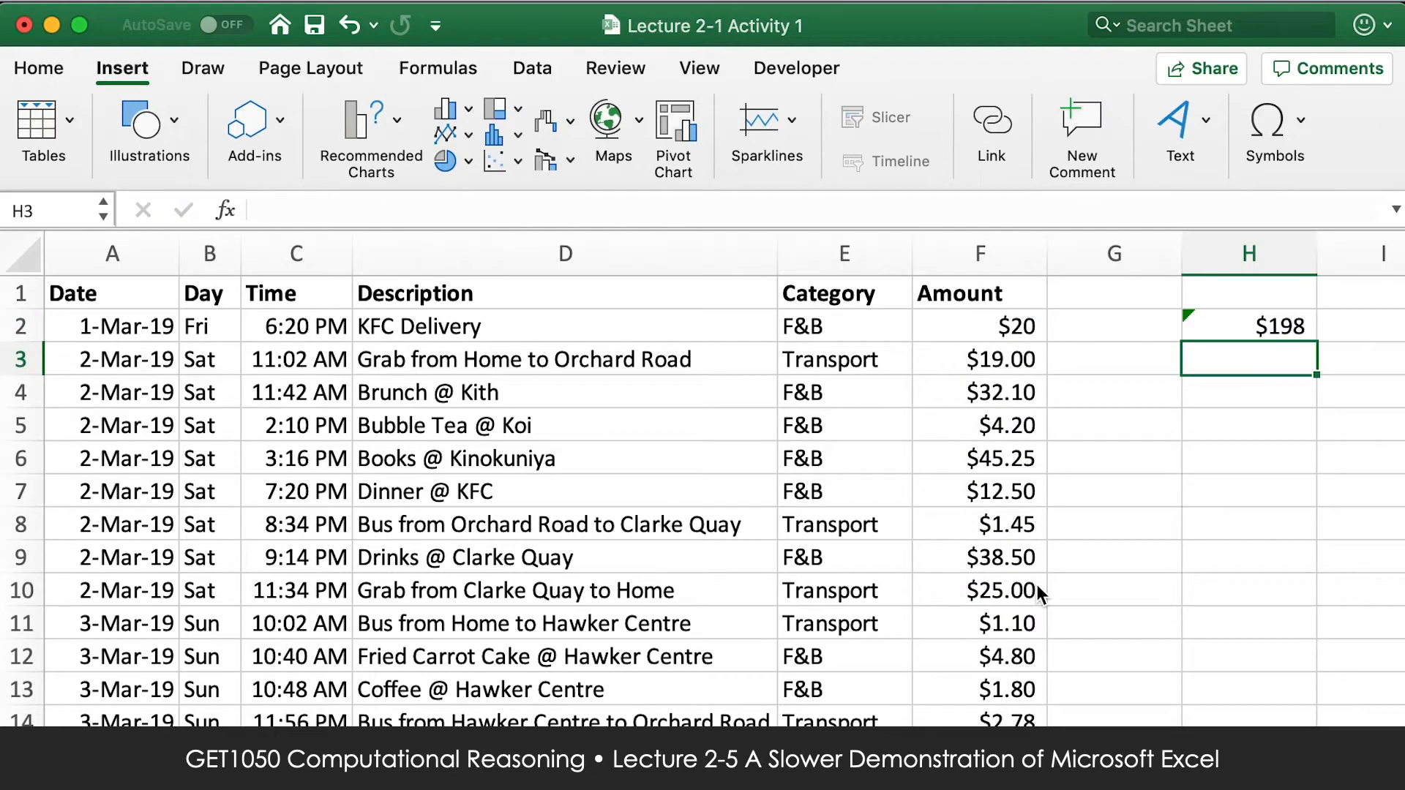
Examine the error-checking options offered for the SUM formula in H2.
click(1243, 328)
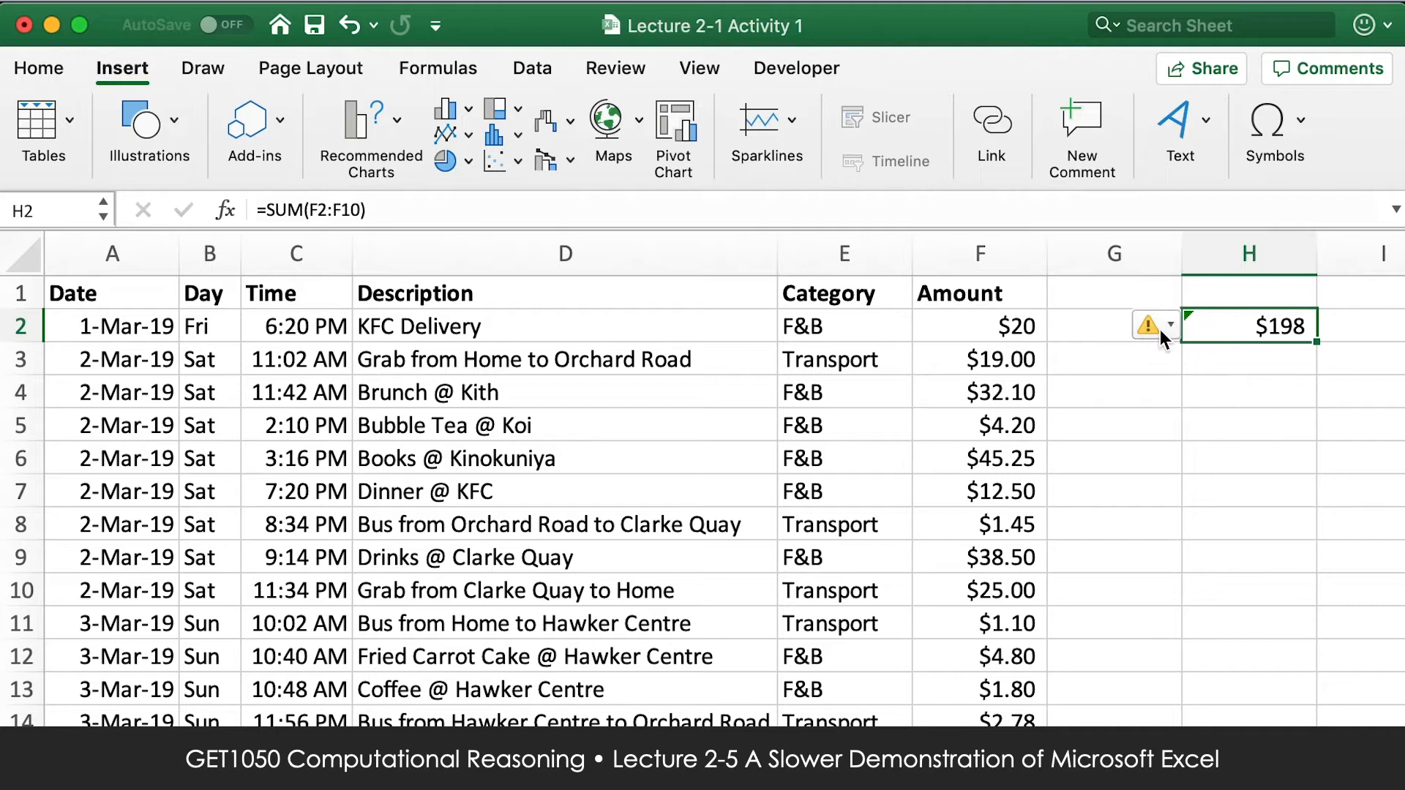
click(1172, 330)
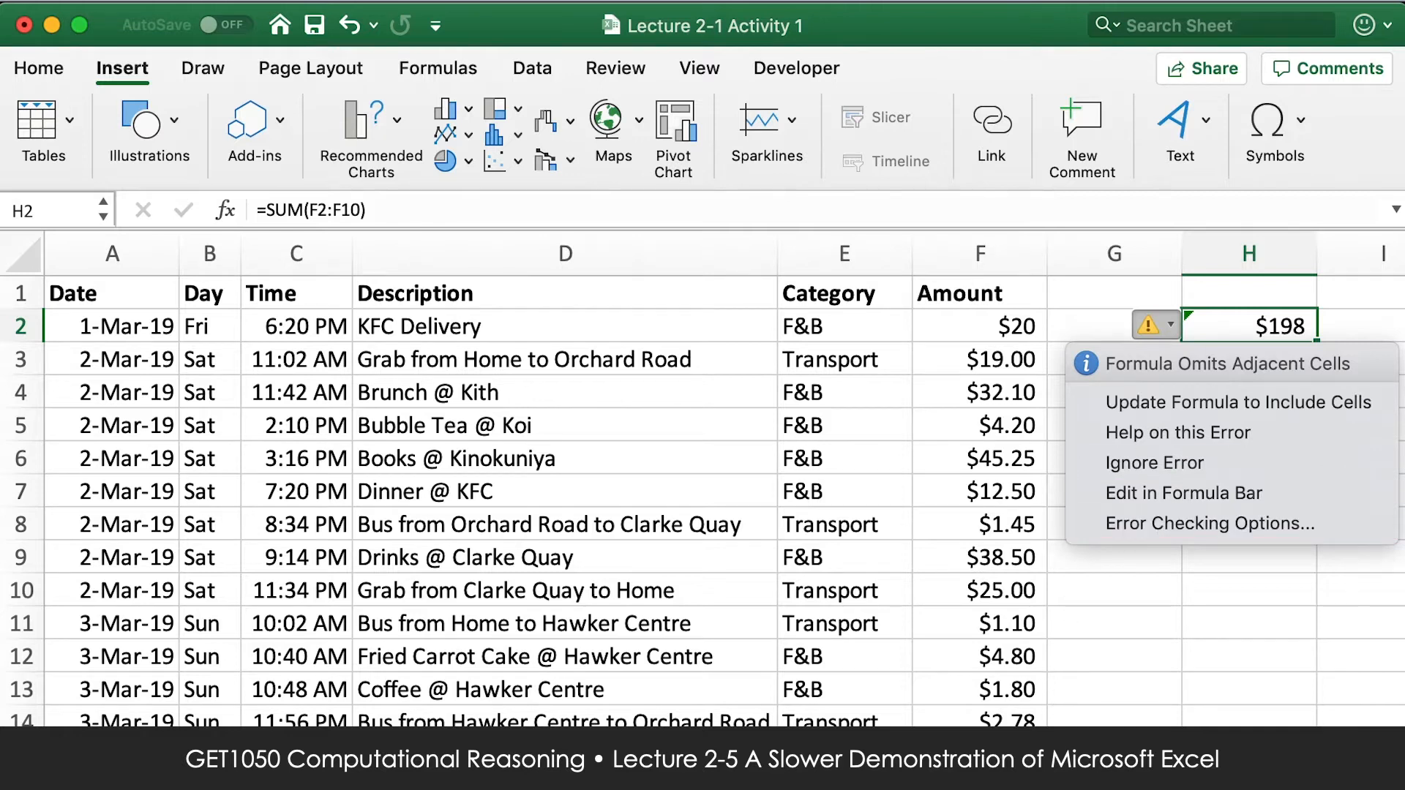
click(1165, 287)
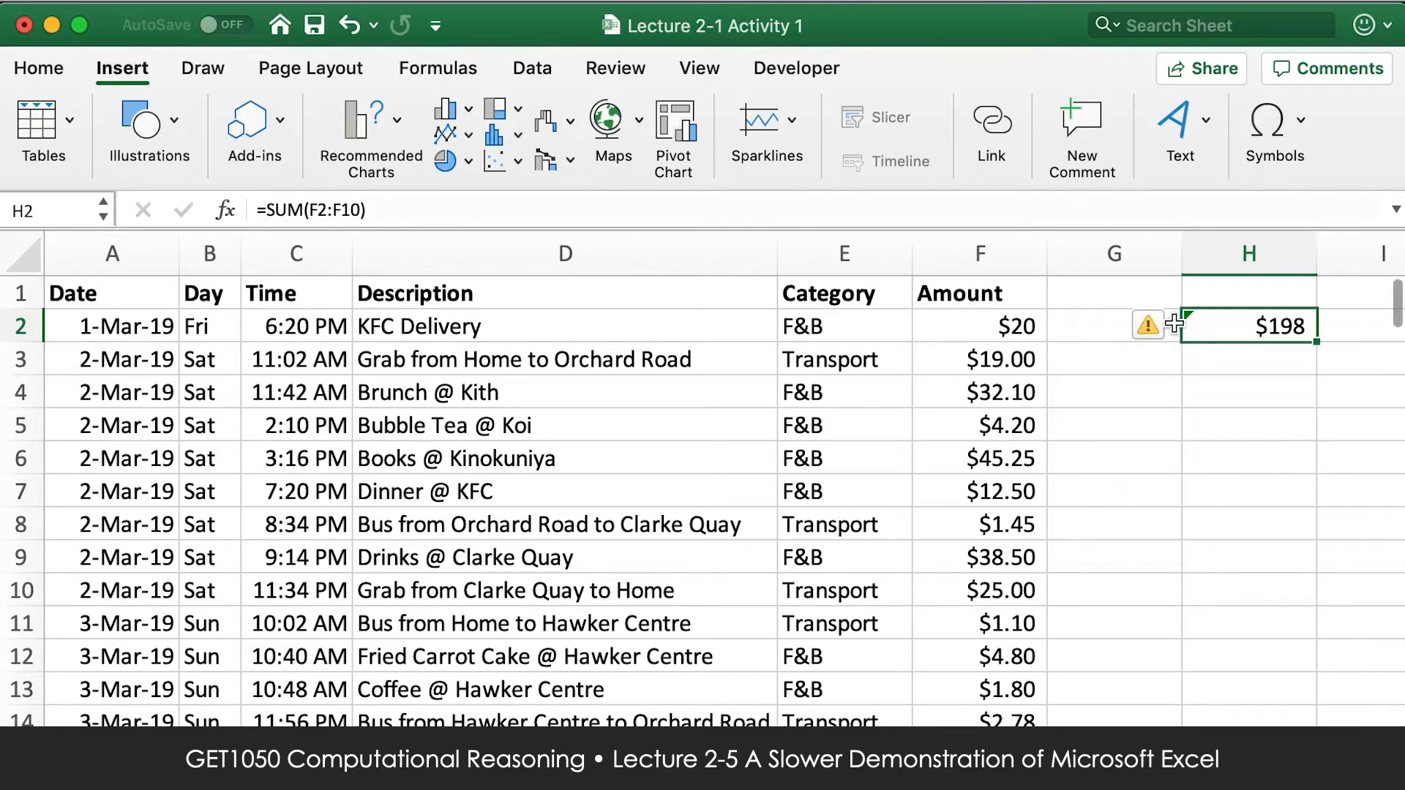
click(1163, 326)
click(1169, 327)
Format the total in H2 as currency with two decimal places.
click(536, 69)
click(44, 71)
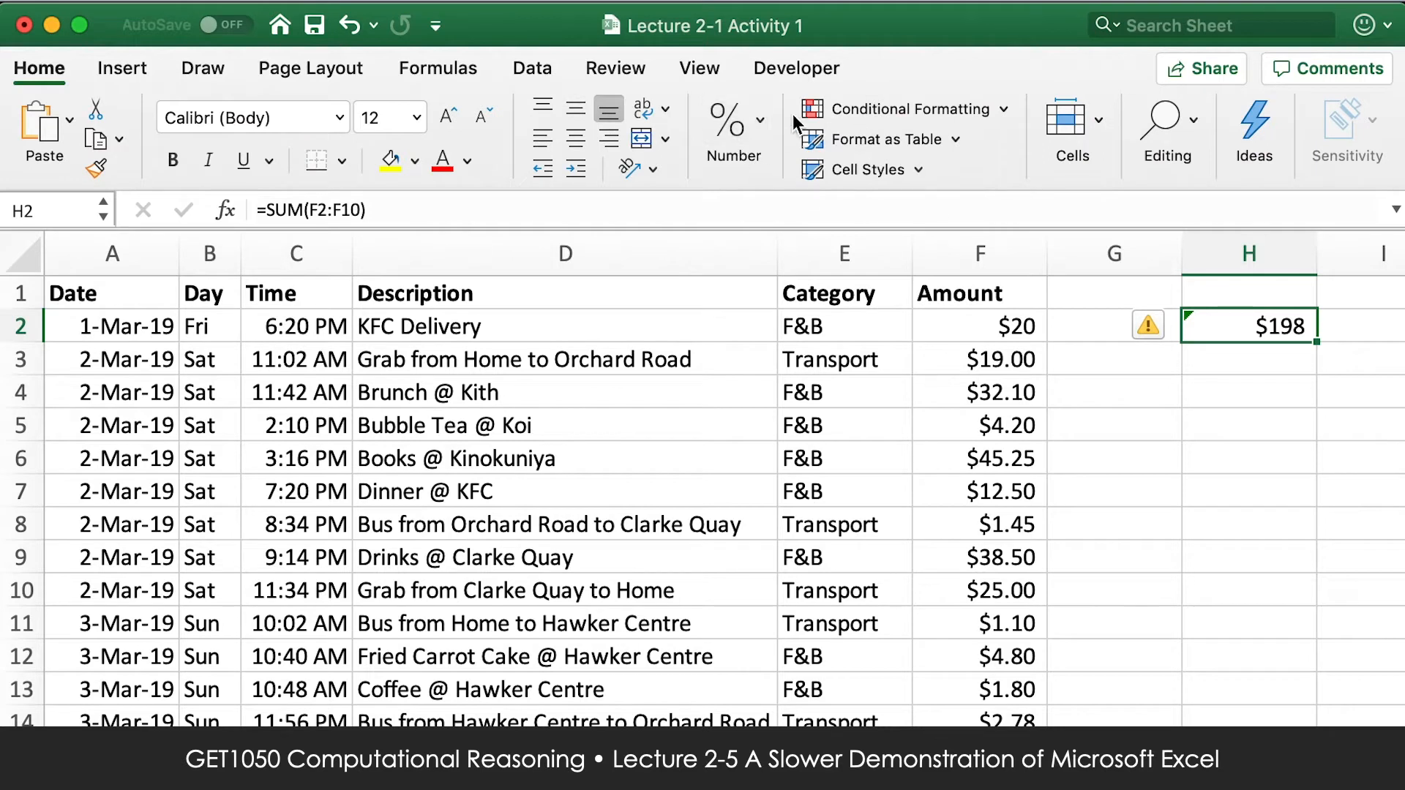
click(760, 115)
click(792, 247)
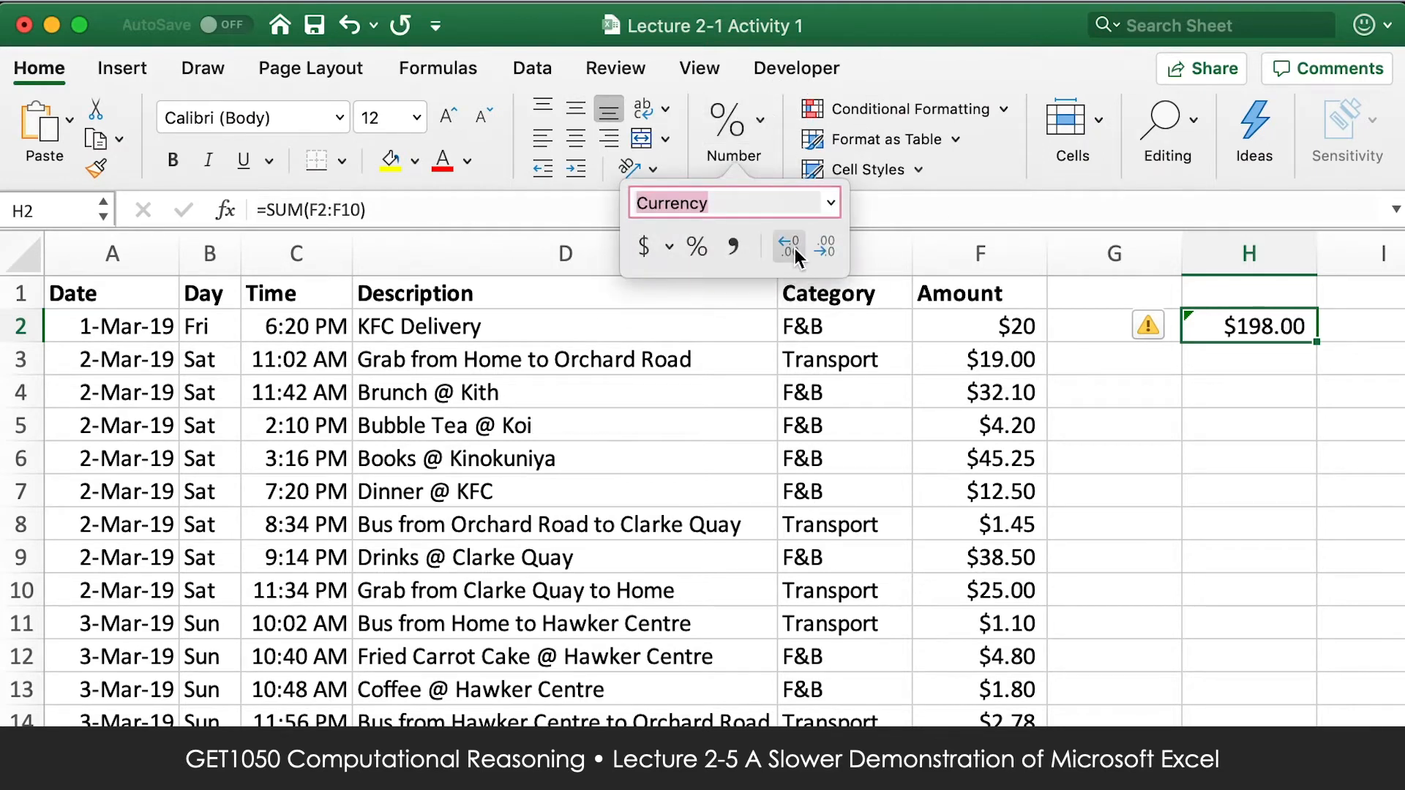
click(820, 248)
click(820, 247)
click(788, 245)
click(789, 245)
click(1112, 432)
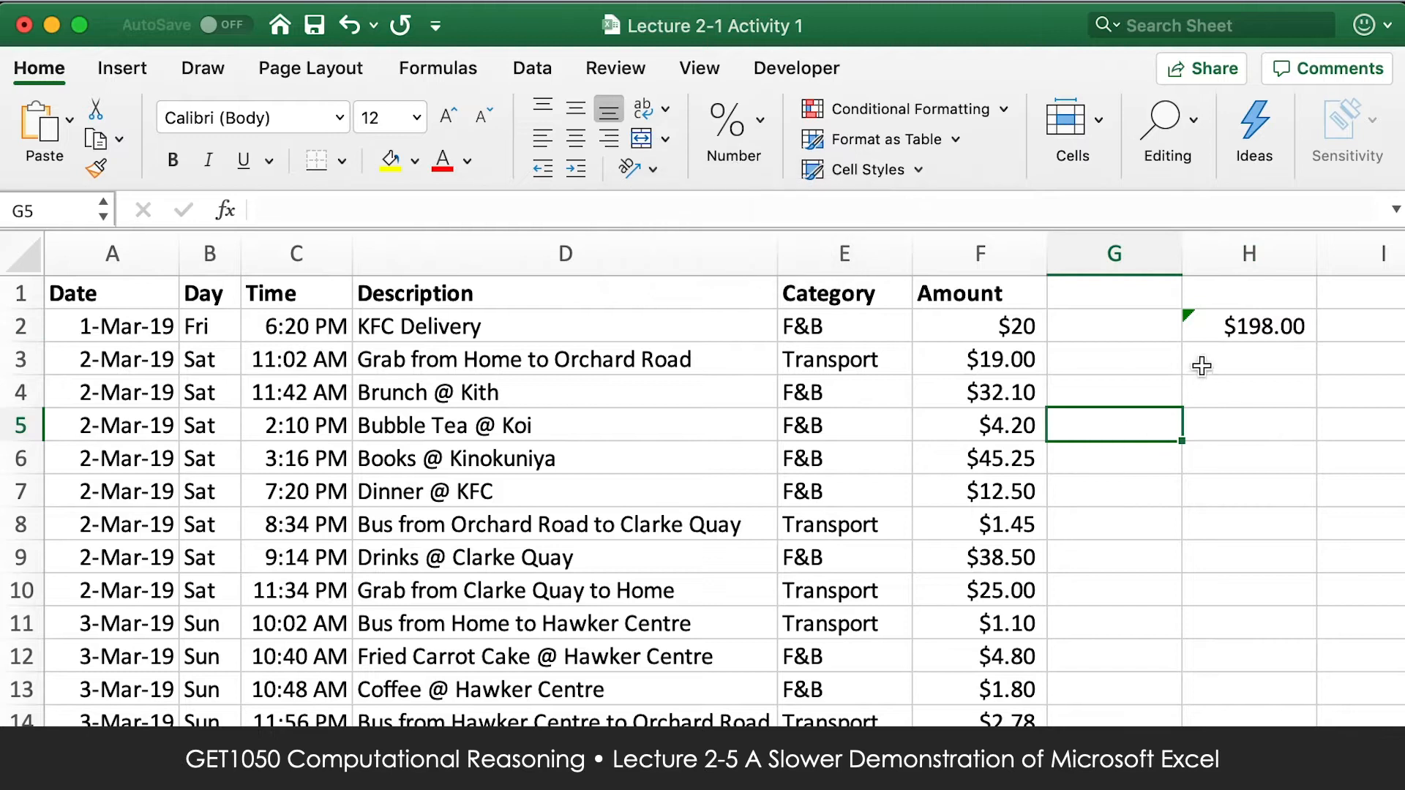
Replace the range in the H2 SUM formula with F2:F135.
click(1226, 335)
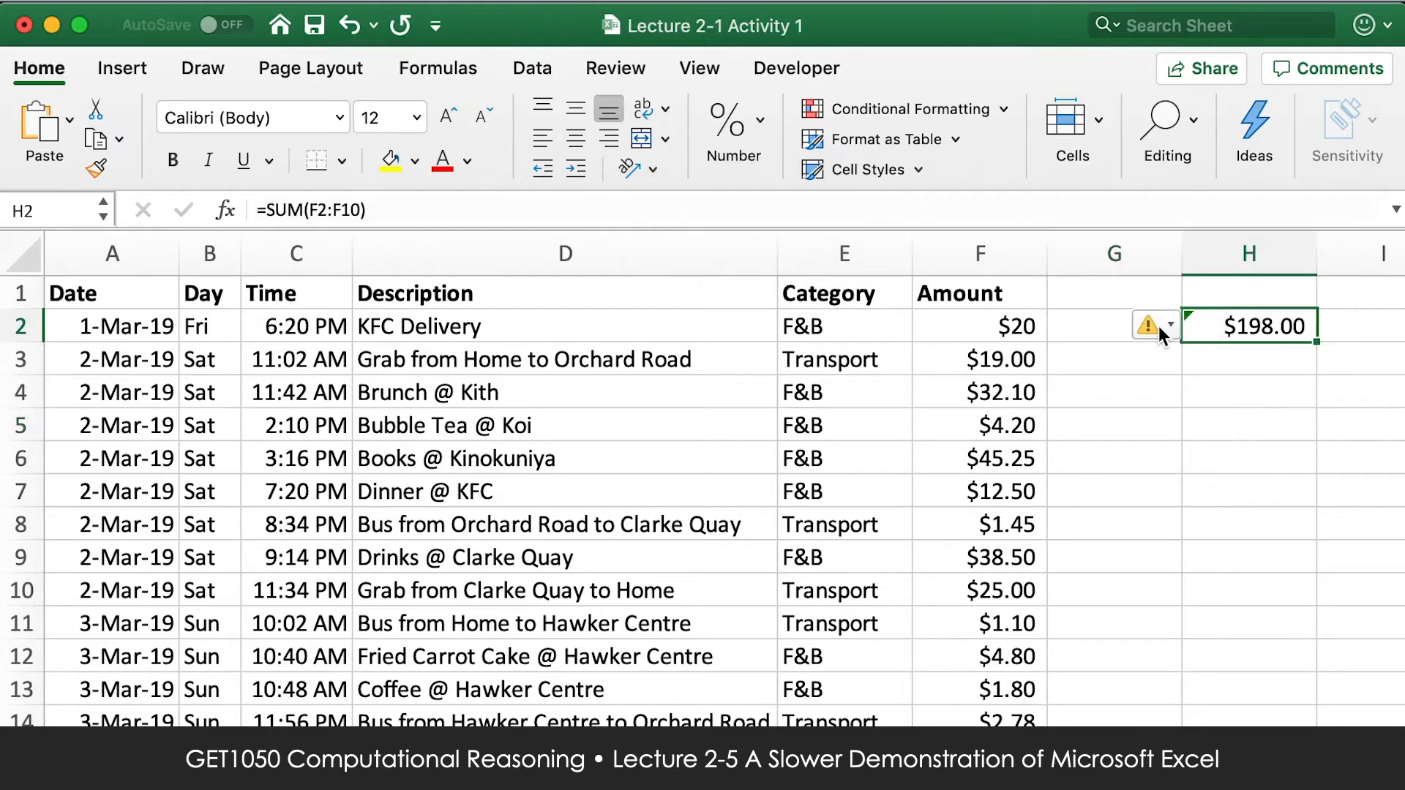
click(341, 210)
drag(308, 210, 362, 210)
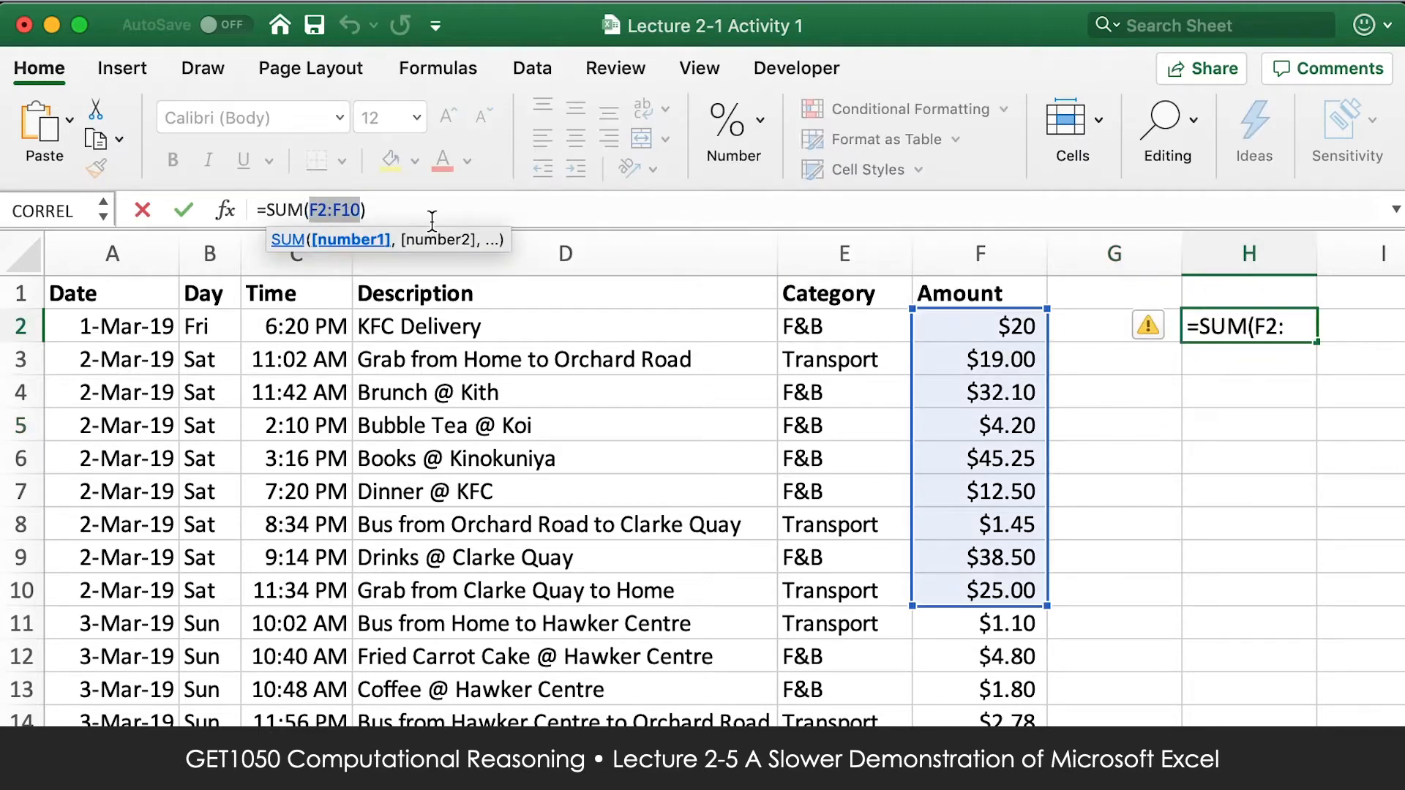
drag(1046, 605, 1028, 374)
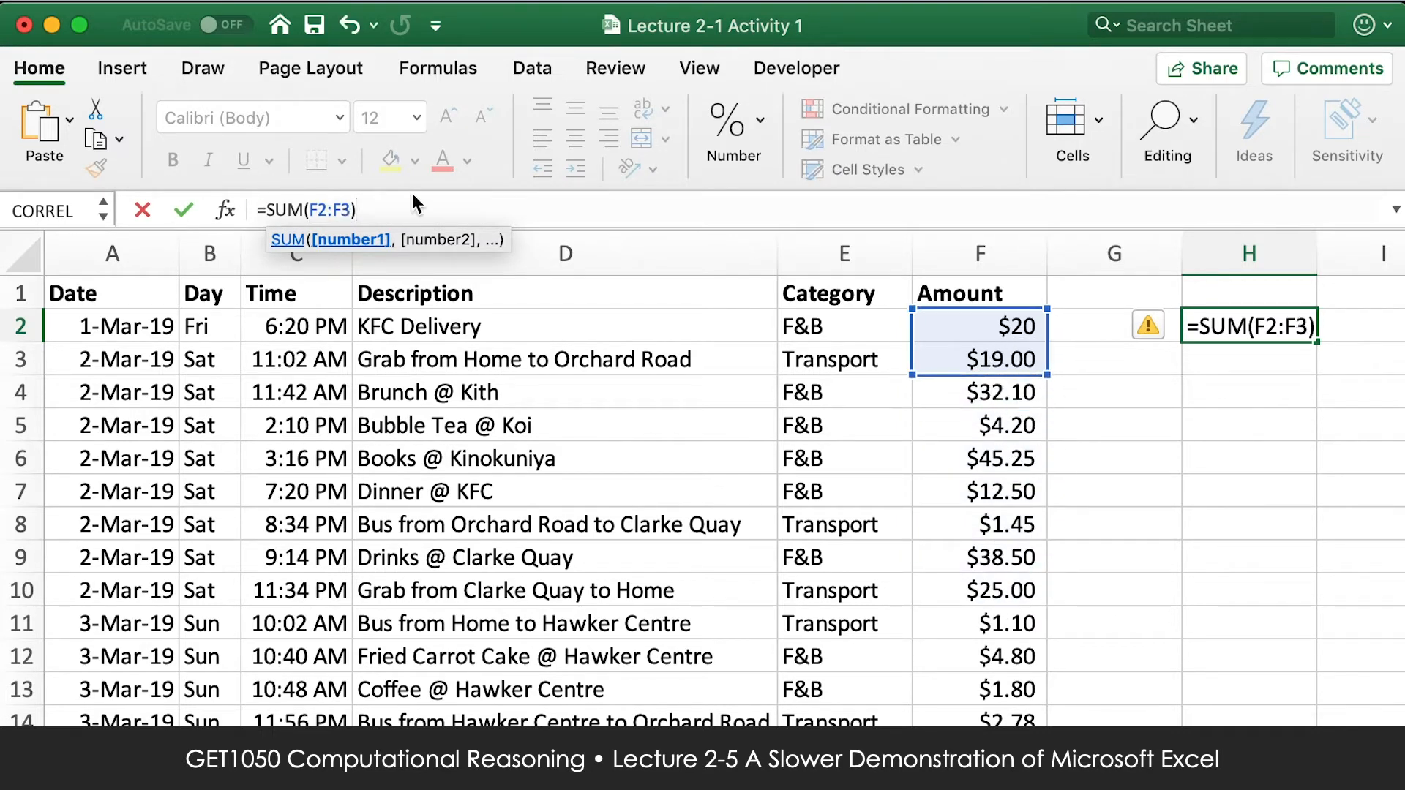
key(BackSpace)
key(BackSpace)
key(BackSpace)
key(BackSpace)
key(BackSpace)
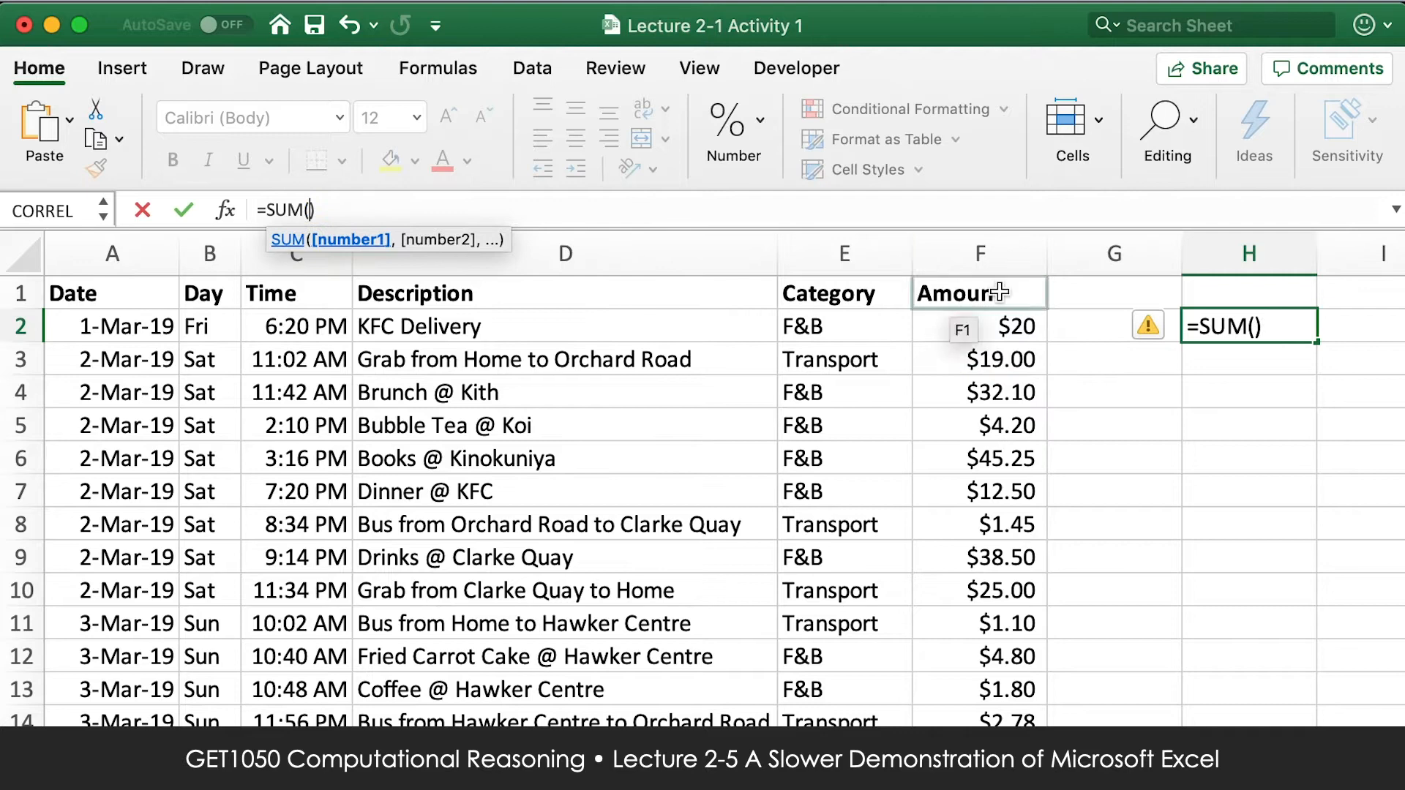
drag(998, 326, 989, 717)
key(Return)
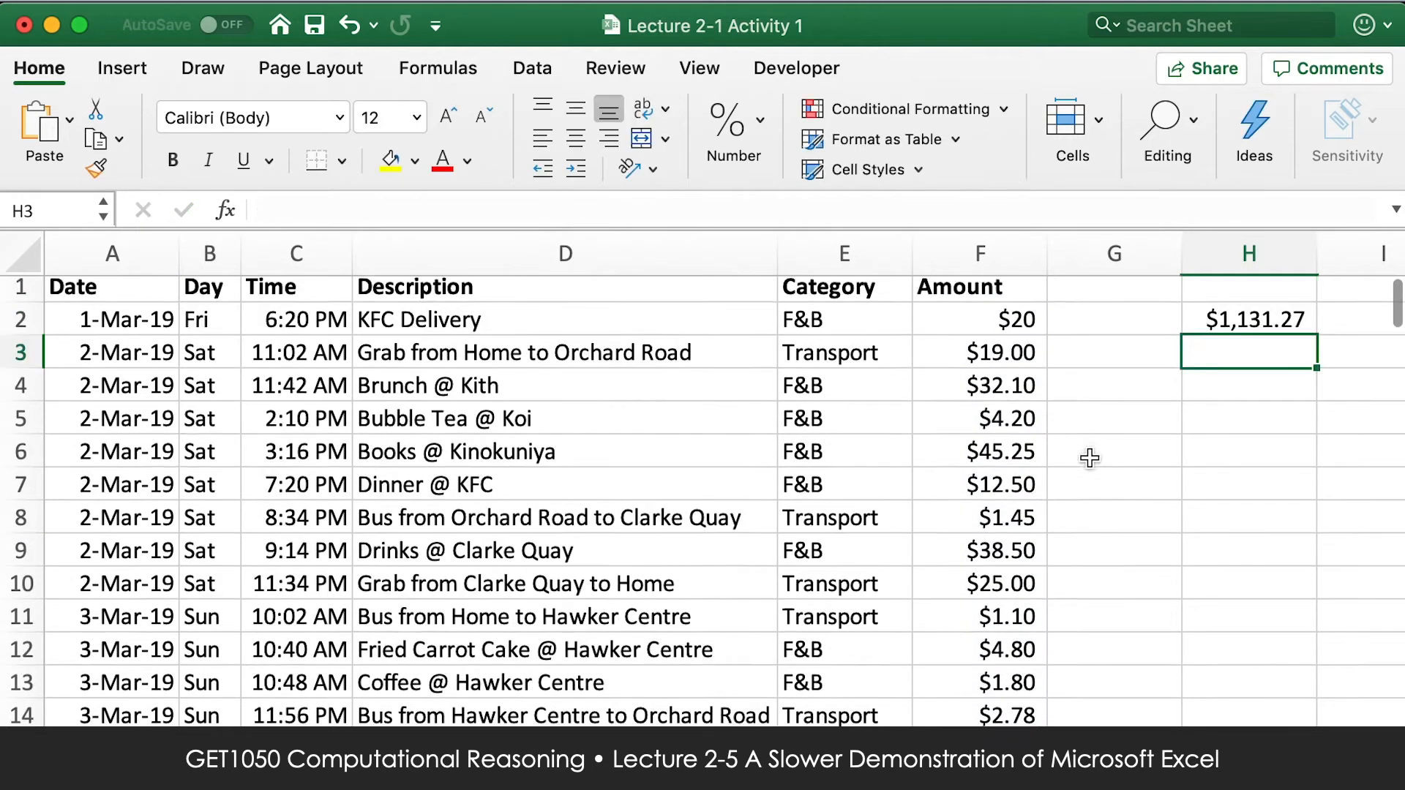
Re-enter the H2 formula as =SUM(F2:F135), extending the range from F2 to the last filled amount.
click(1243, 320)
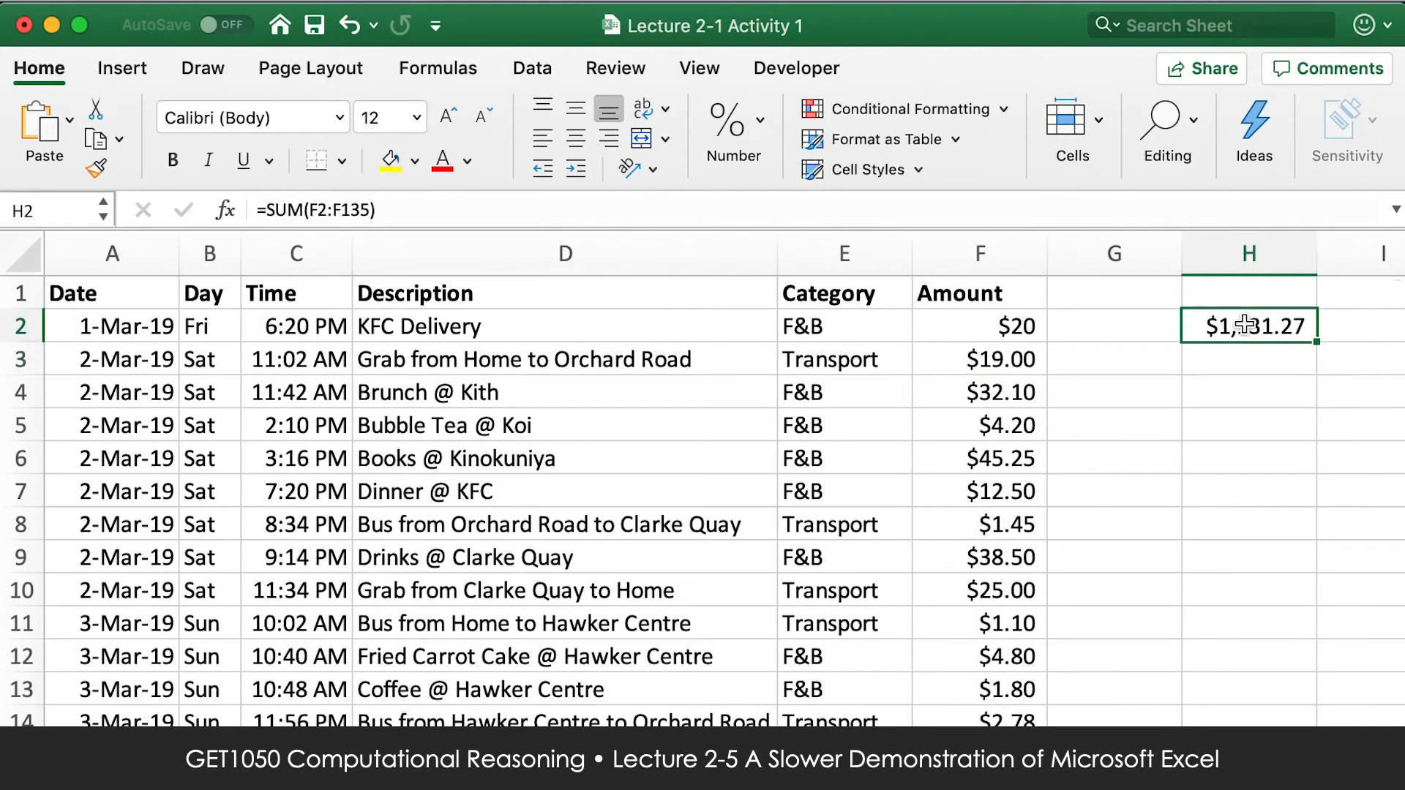
text(=SU)
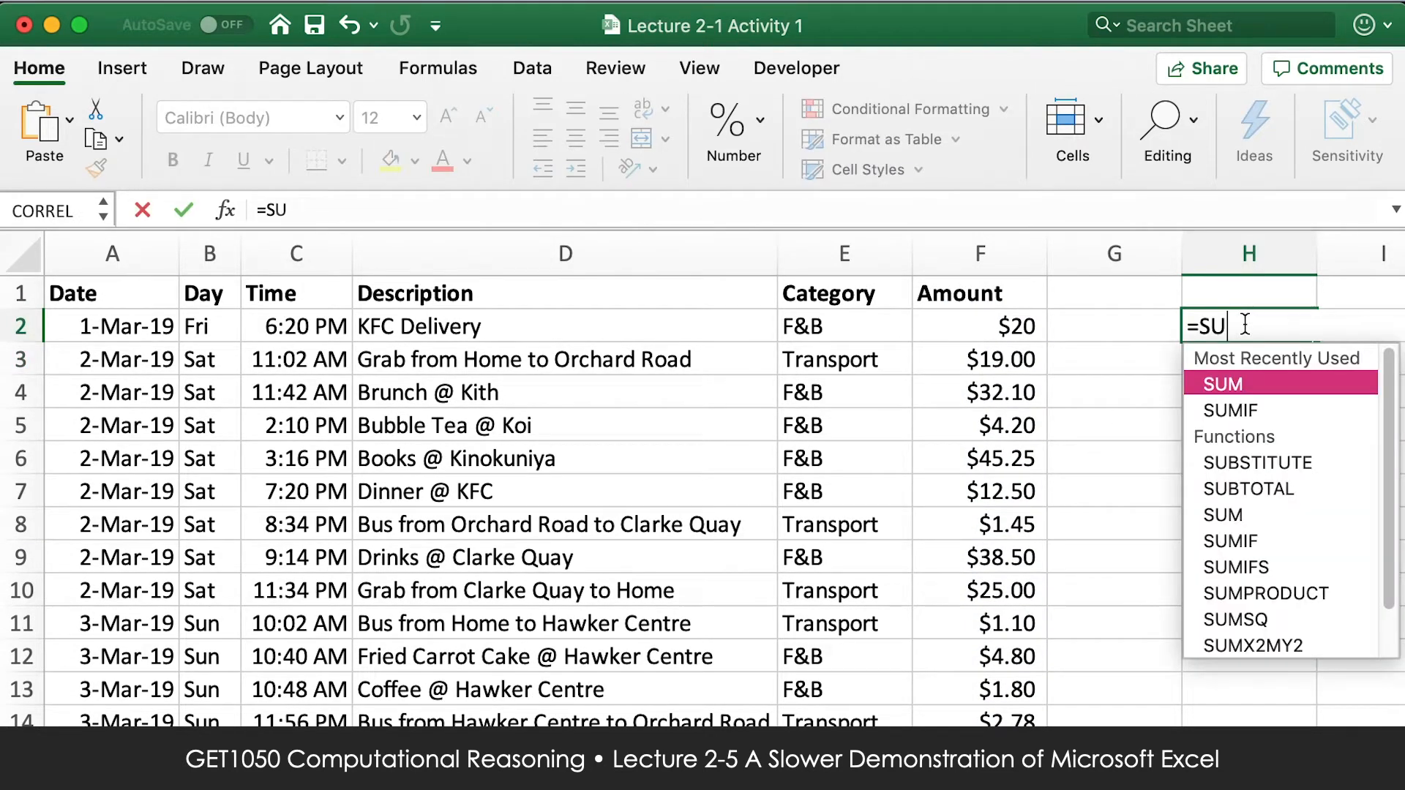
text(M()
click(1016, 327)
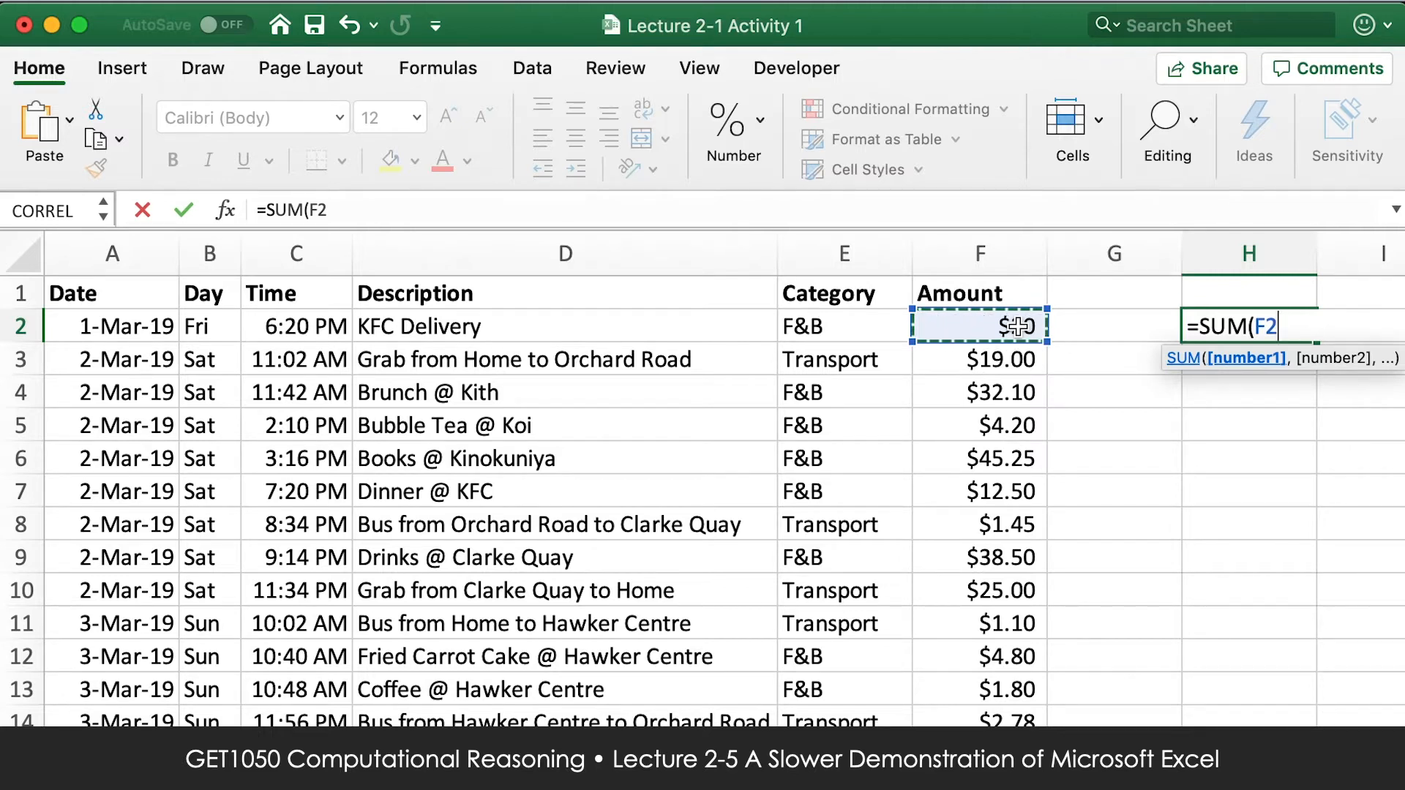
key(super+shift+Down)
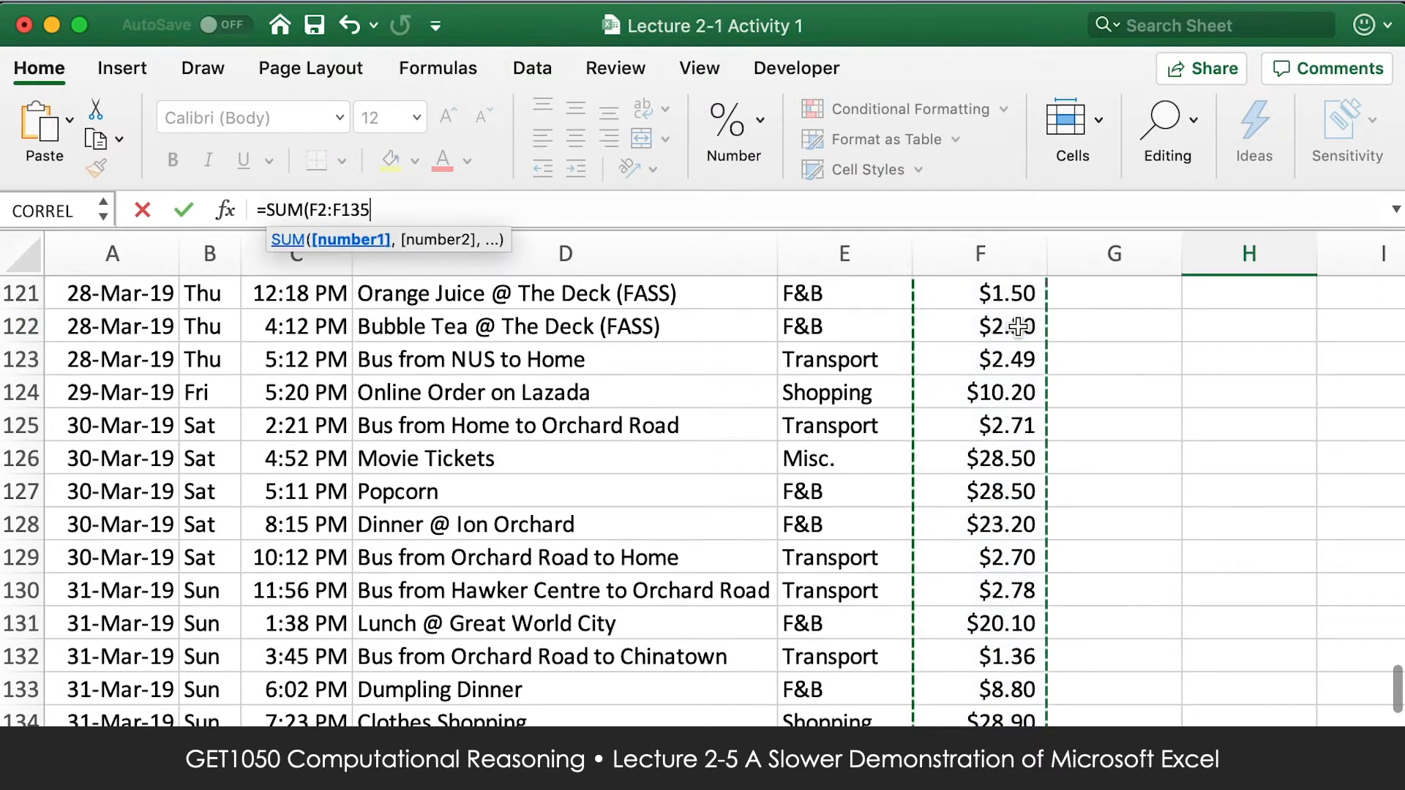
text())
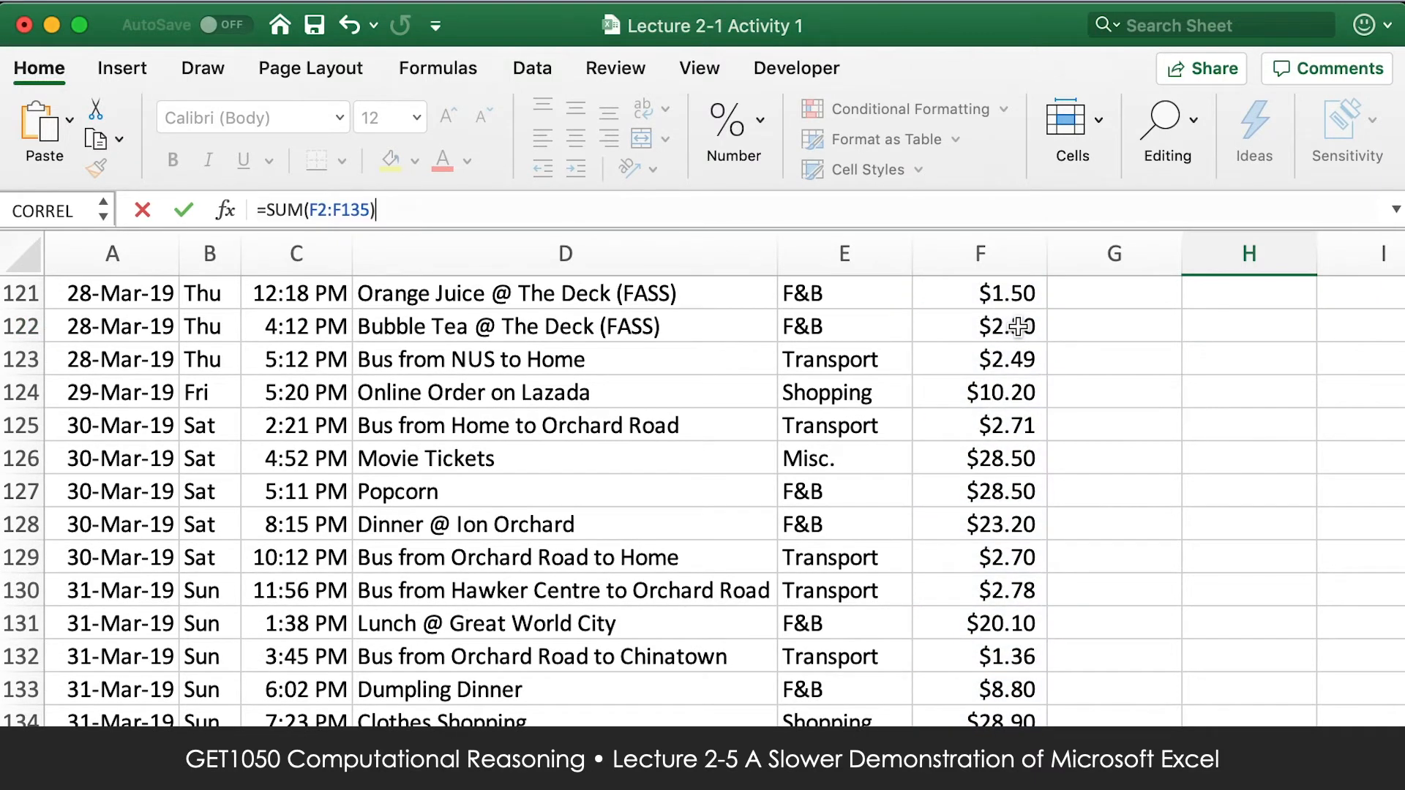
key(Return)
scroll(1022, 348, up, 1)
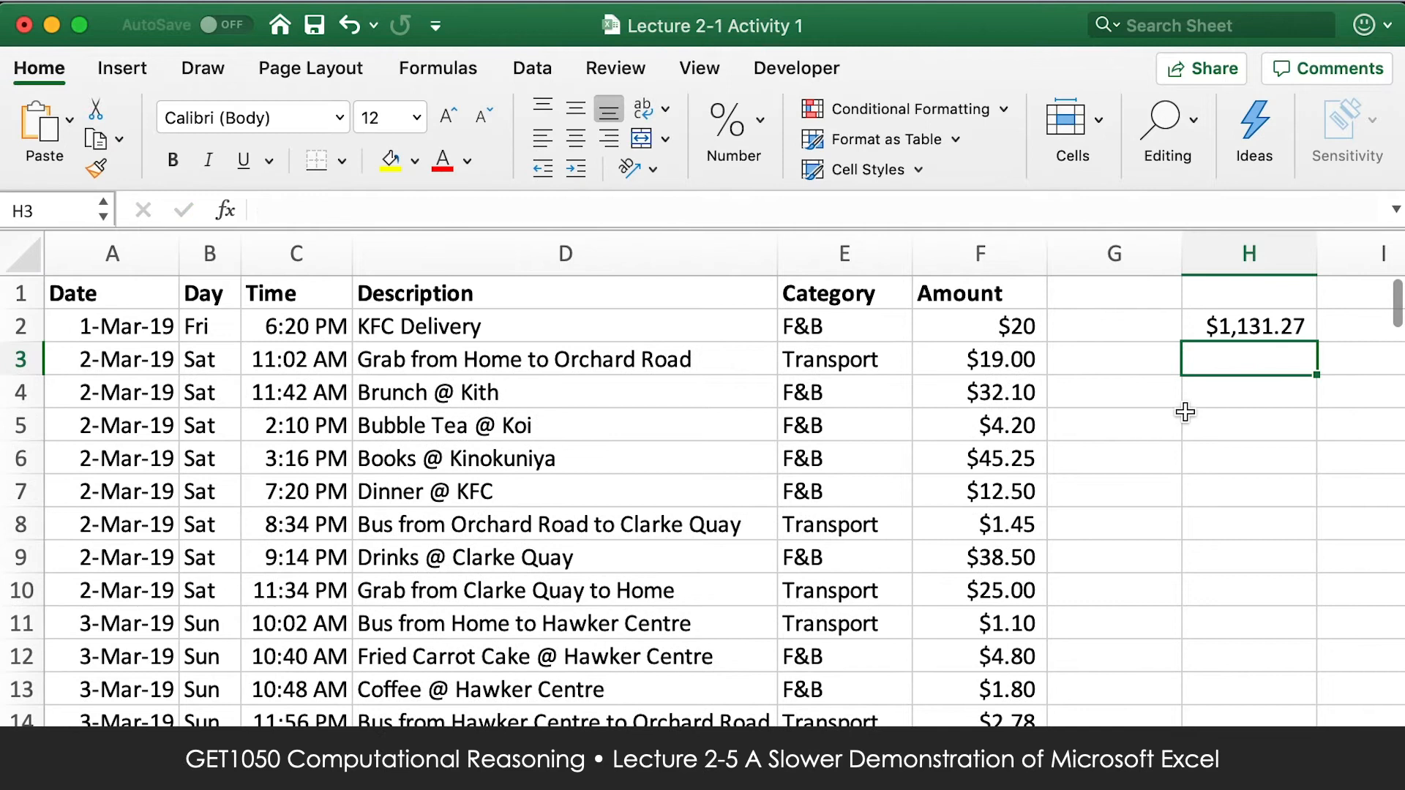
Replace the H2 formula with =SUM(F:F) so it totals the entire Amount column.
click(1259, 313)
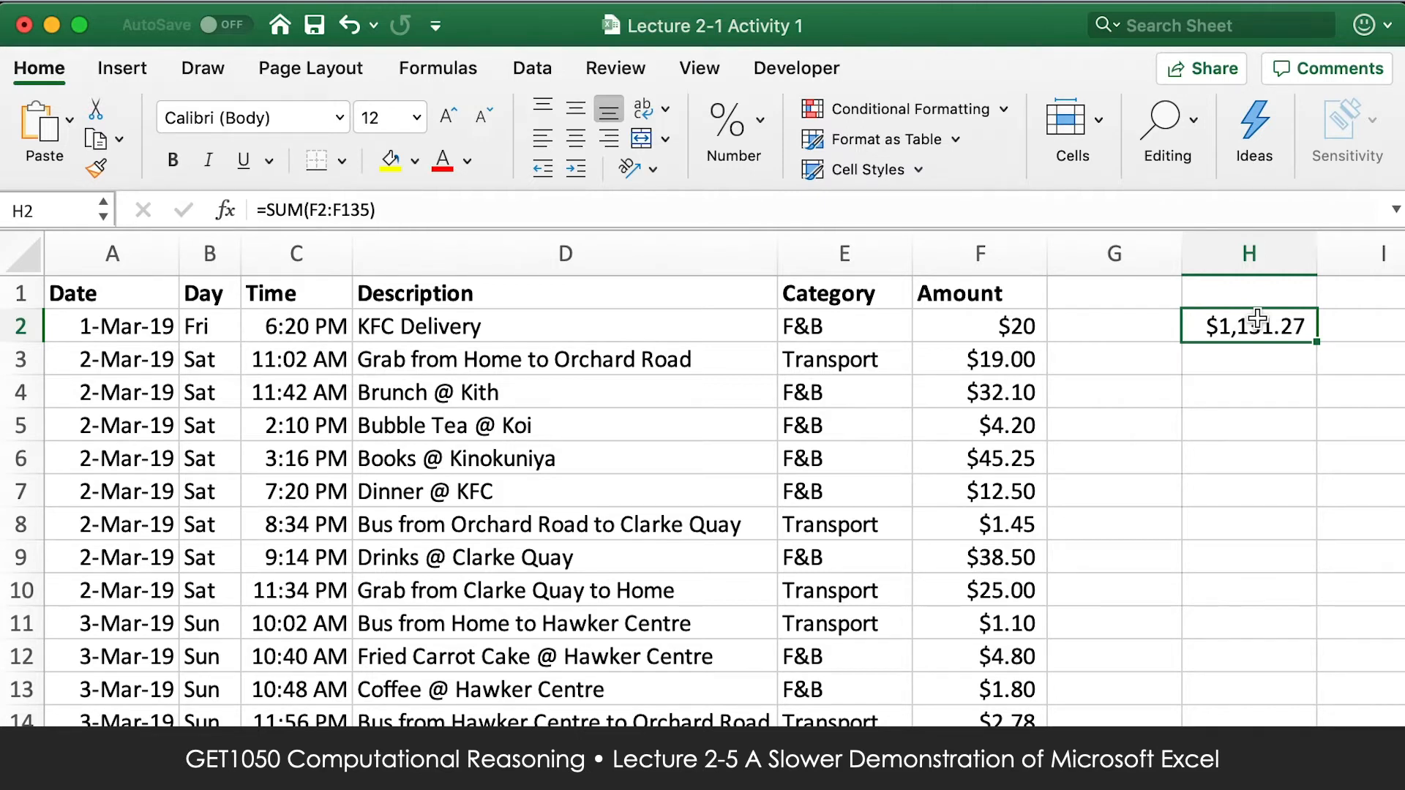
text(=SUM()
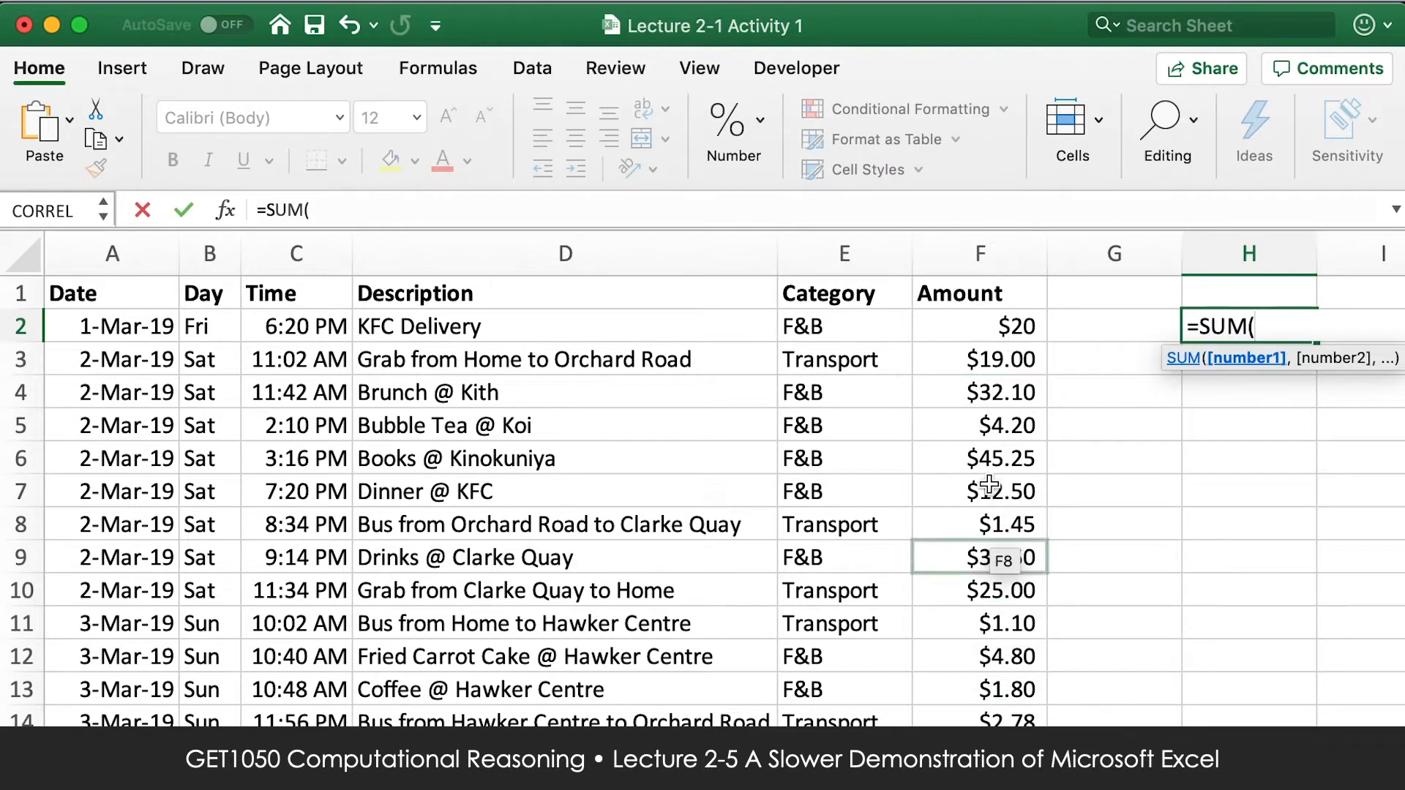
click(1003, 251)
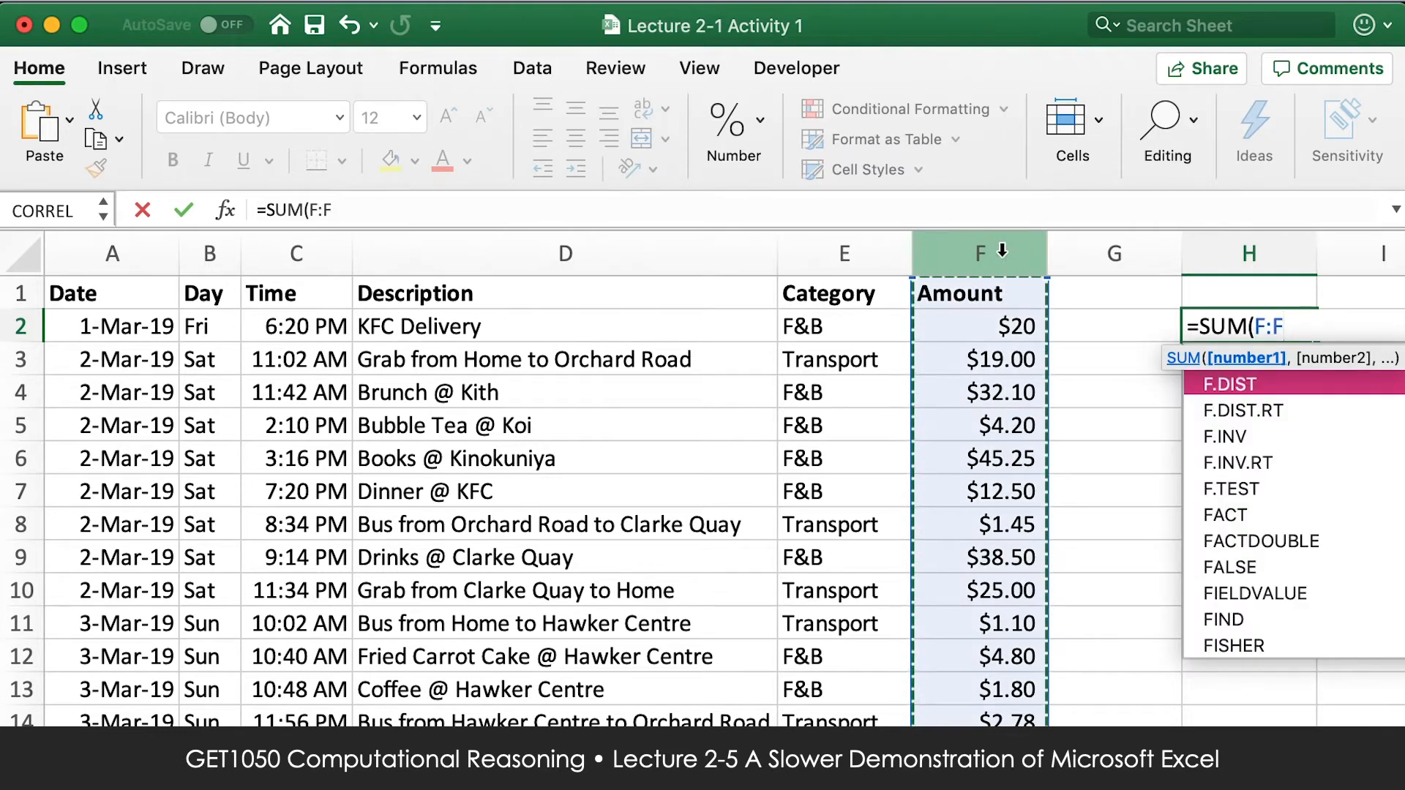
text())
key(Return)
click(1277, 331)
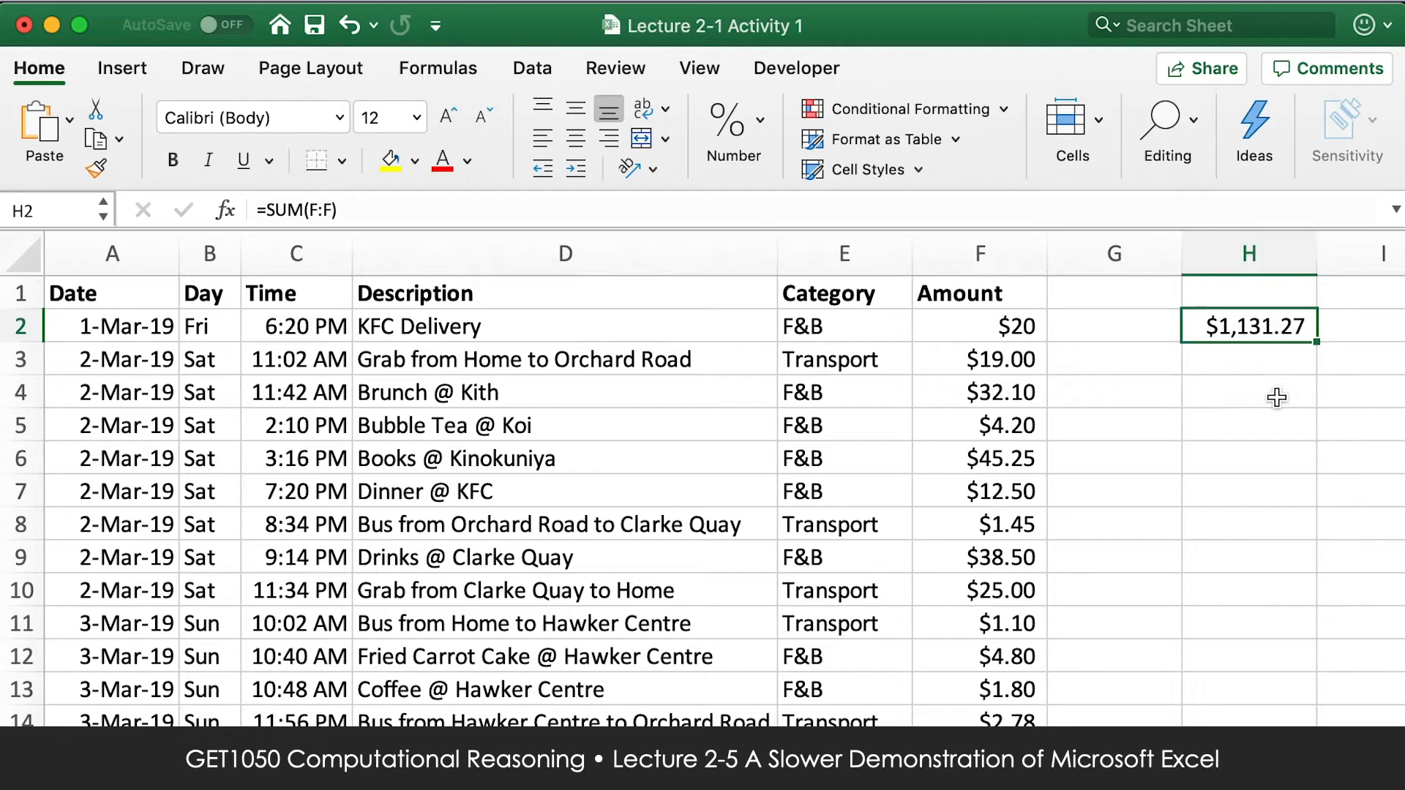
Enter the label "Average" in E136, directly below the last expense record.
scroll(1171, 527, down, 1)
scroll(1154, 551, down, 20)
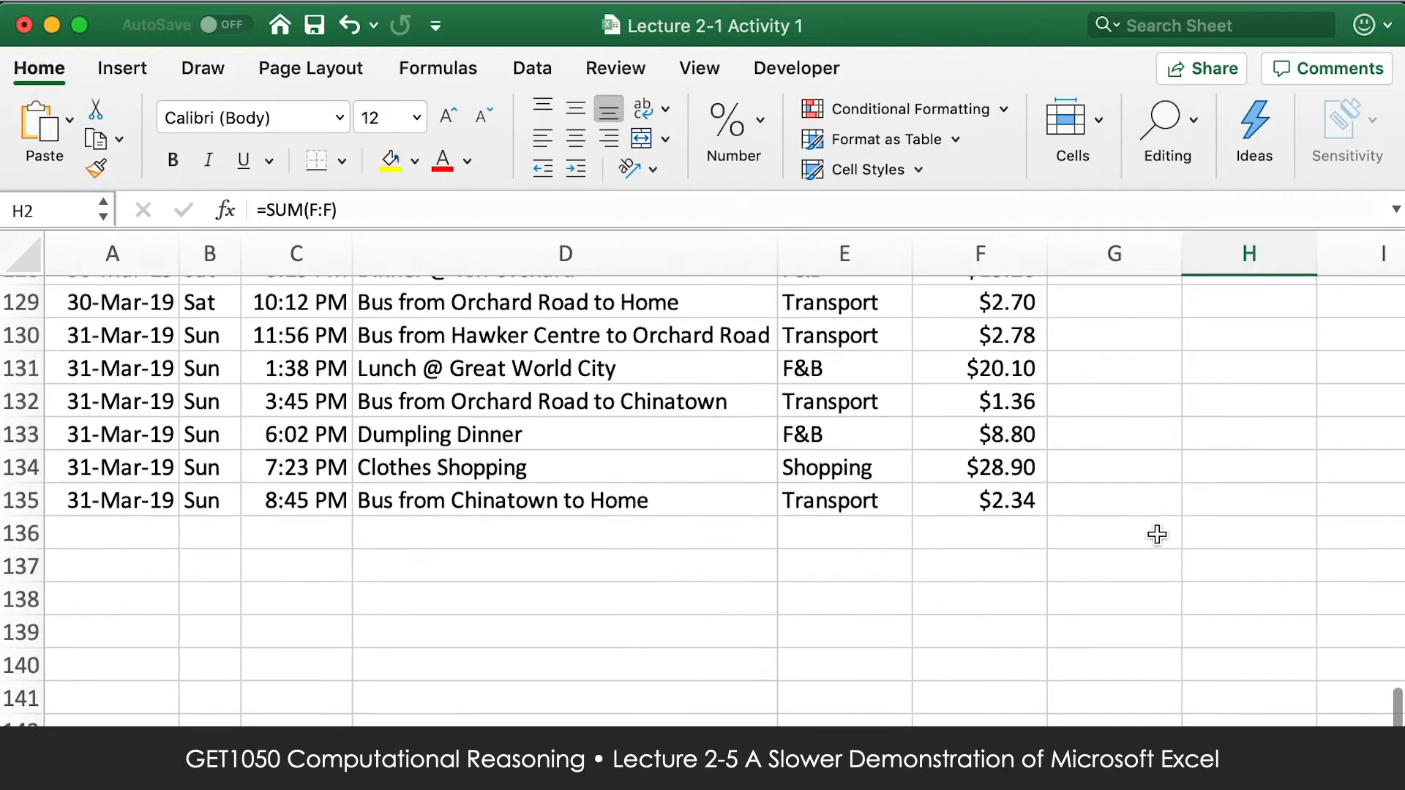
scroll(1157, 535, up, 20)
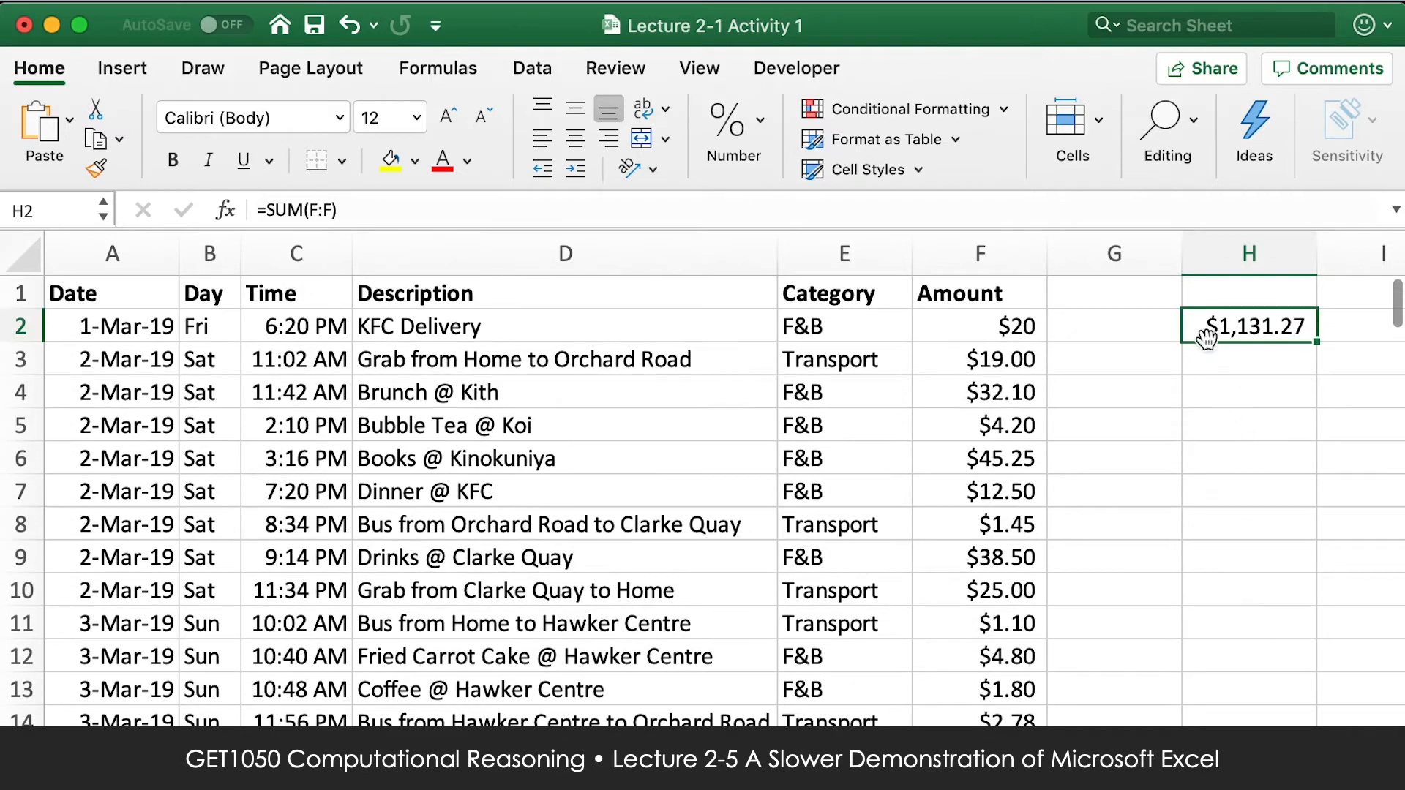
scroll(1194, 477, down, 3)
scroll(1194, 477, down, 20)
scroll(846, 430, up, 4)
click(844, 622)
text(Average)
key(Tab)
Enter an AVERAGE formula for F2:F135 in F136, beside the Average label.
text(=average()
key(Up)
key(super+shift+Up)
key(shift+Down)
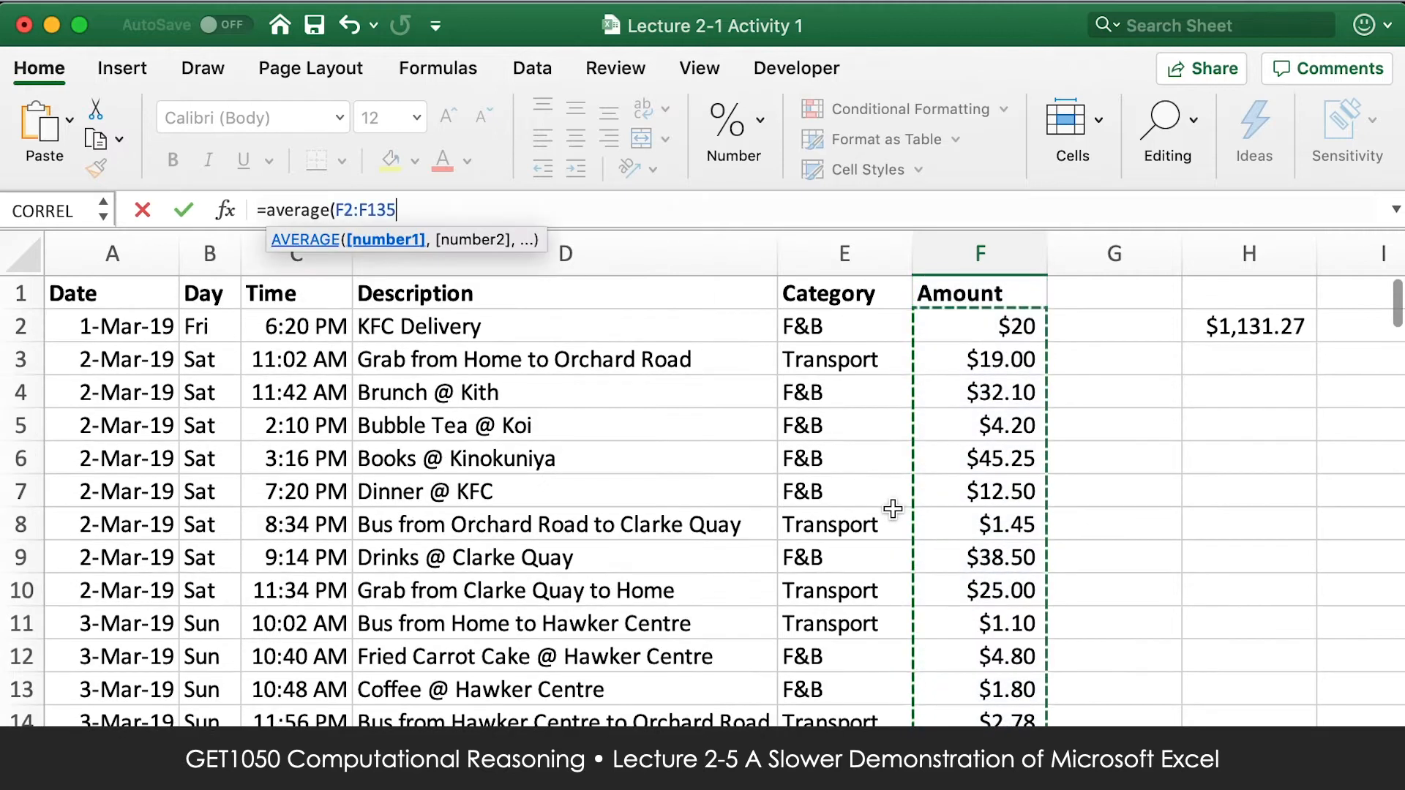
key(Return)
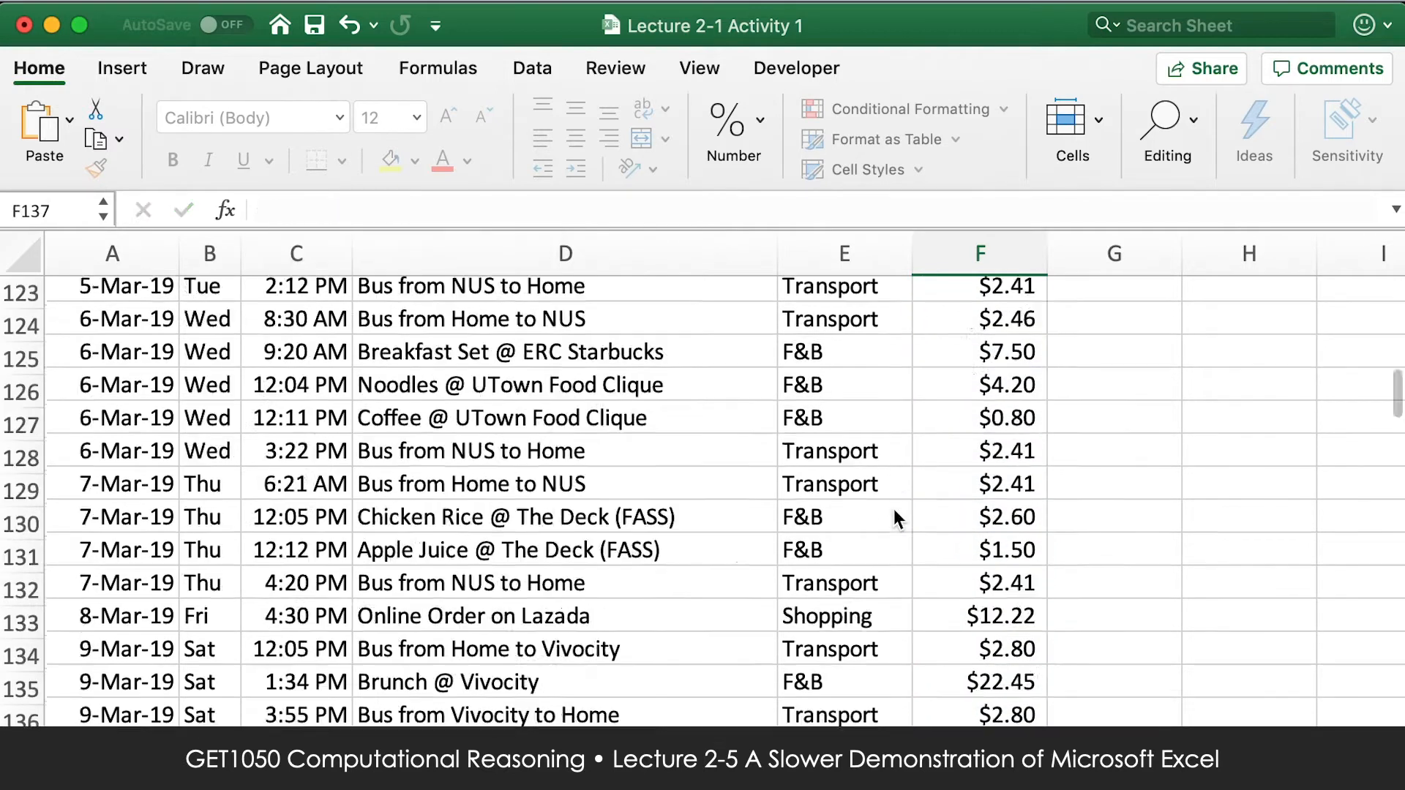
Check the average cell below the data and the whole-column reference in the H2 SUM formula.
click(1020, 721)
scroll(1180, 574, up, 20)
click(1255, 327)
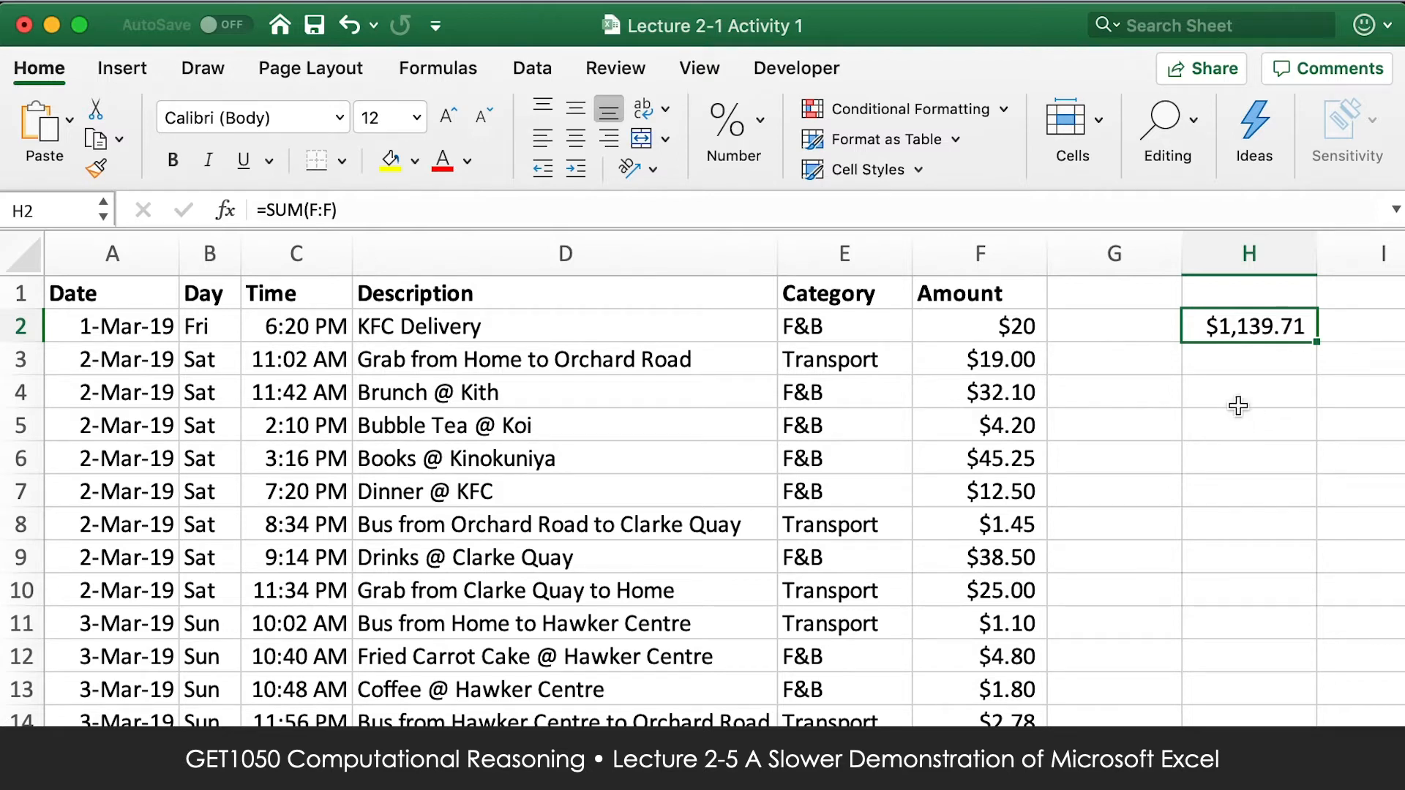
click(323, 211)
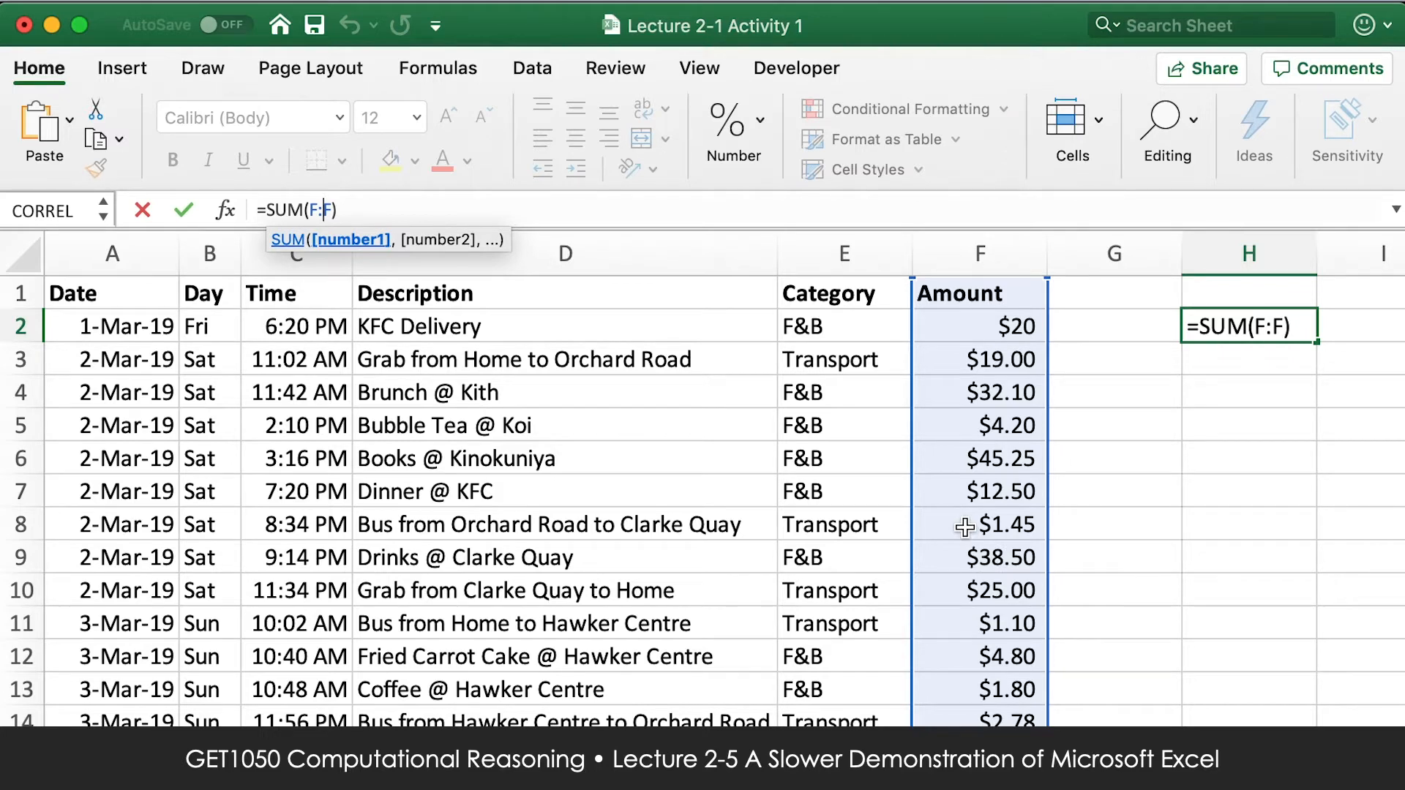
key(Return)
Delete the Average label and its formula from E136:F136.
scroll(1039, 512, down, 20)
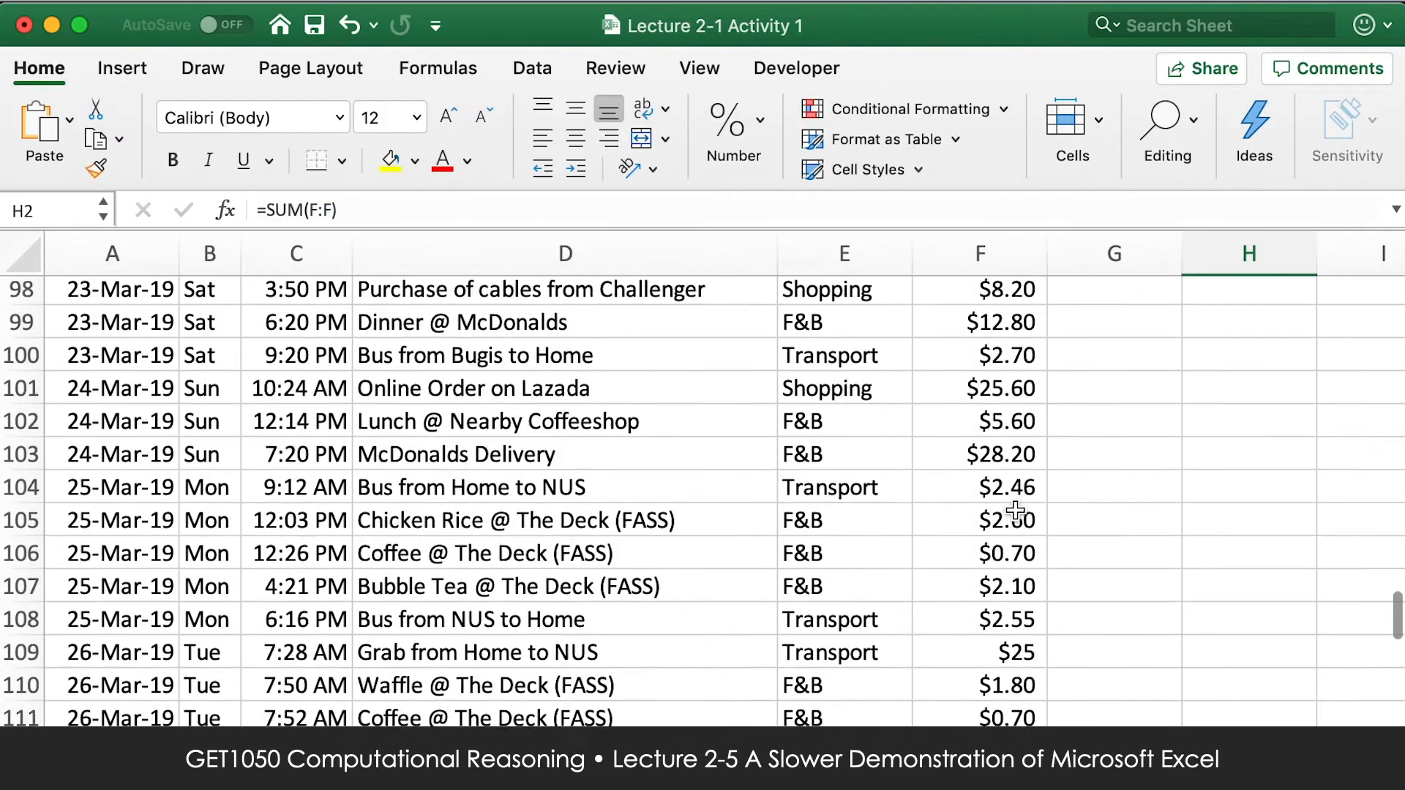
scroll(1017, 510, up, 6)
drag(1007, 661, 893, 662)
key(Delete)
Clear the SUM formula from H2.
scroll(891, 673, up, 20)
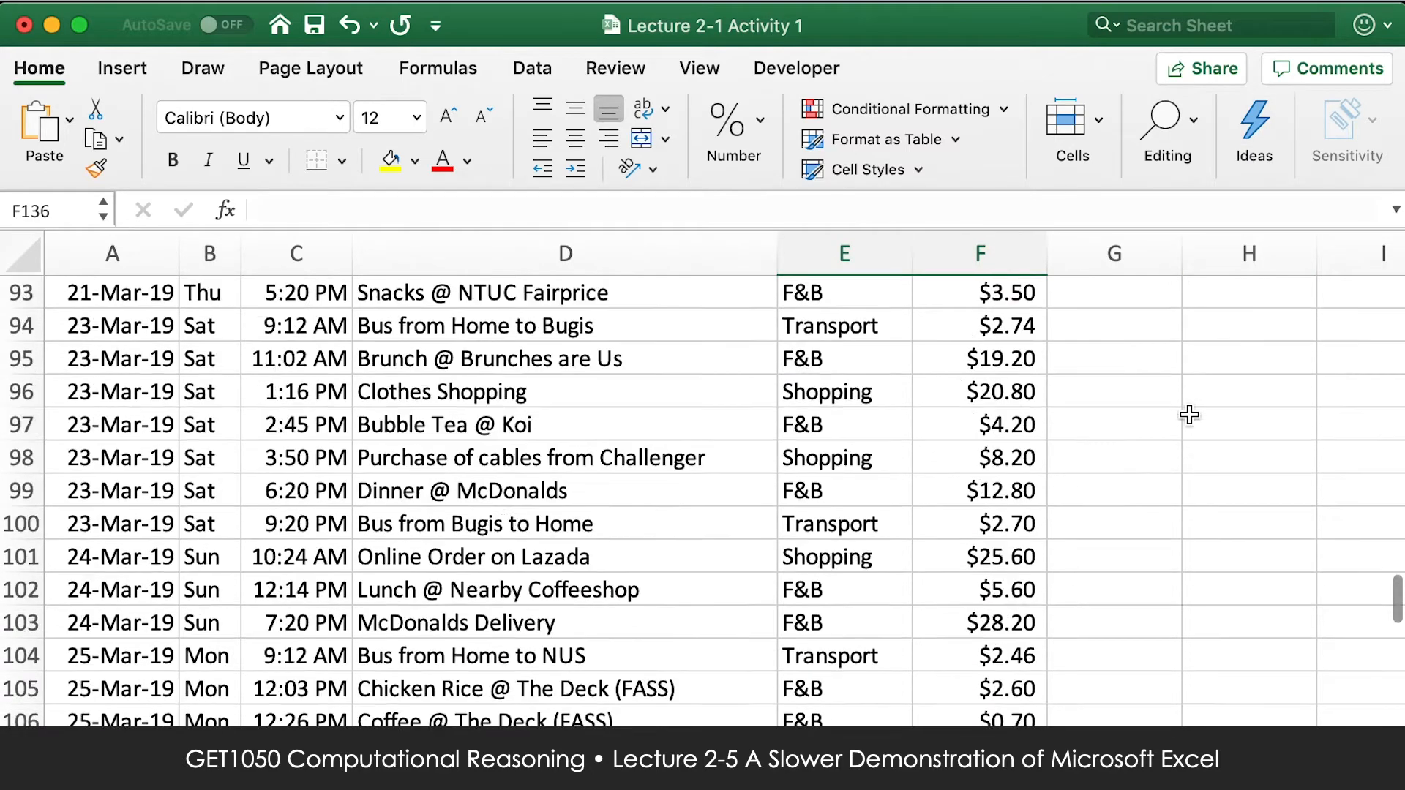
scroll(1188, 410, up, 18)
click(1248, 322)
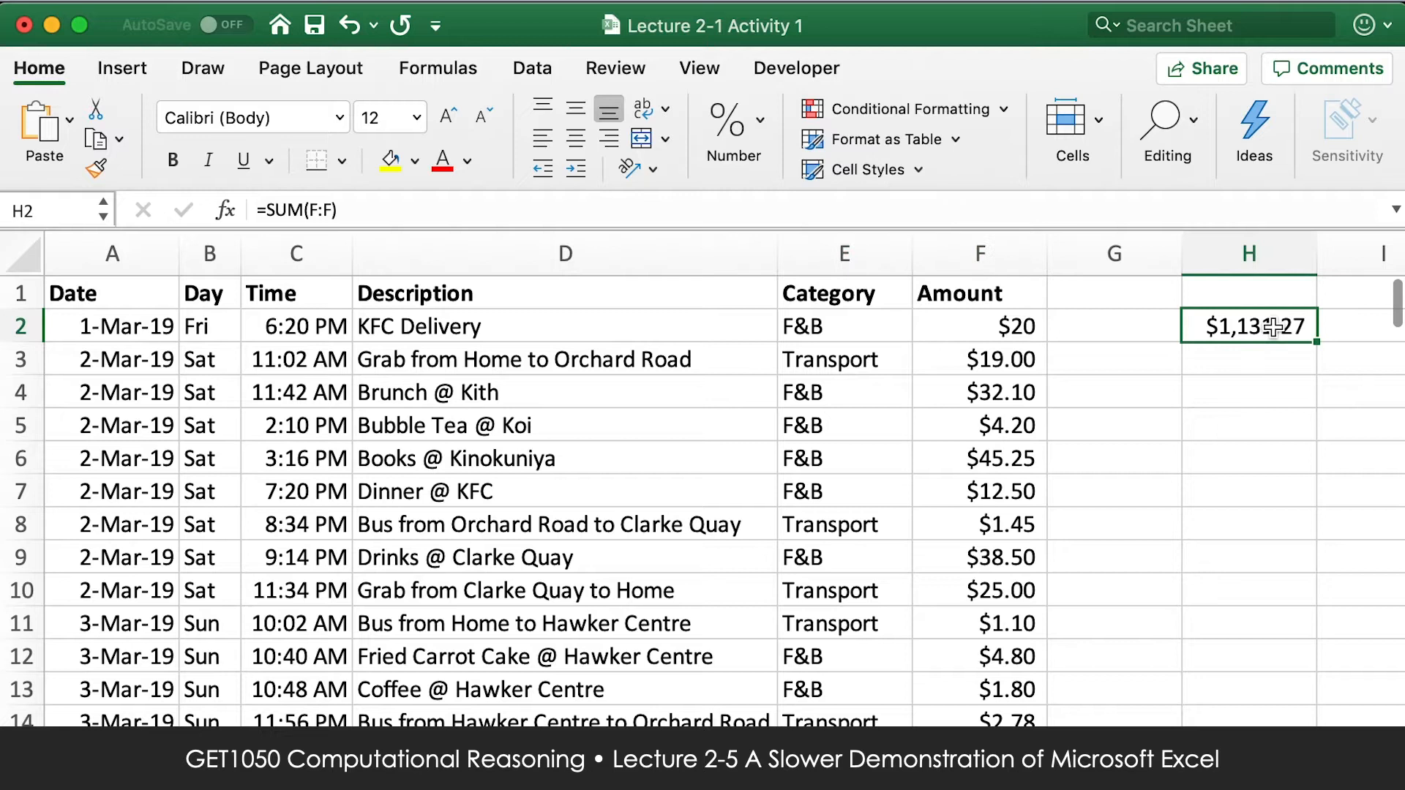
key(Delete)
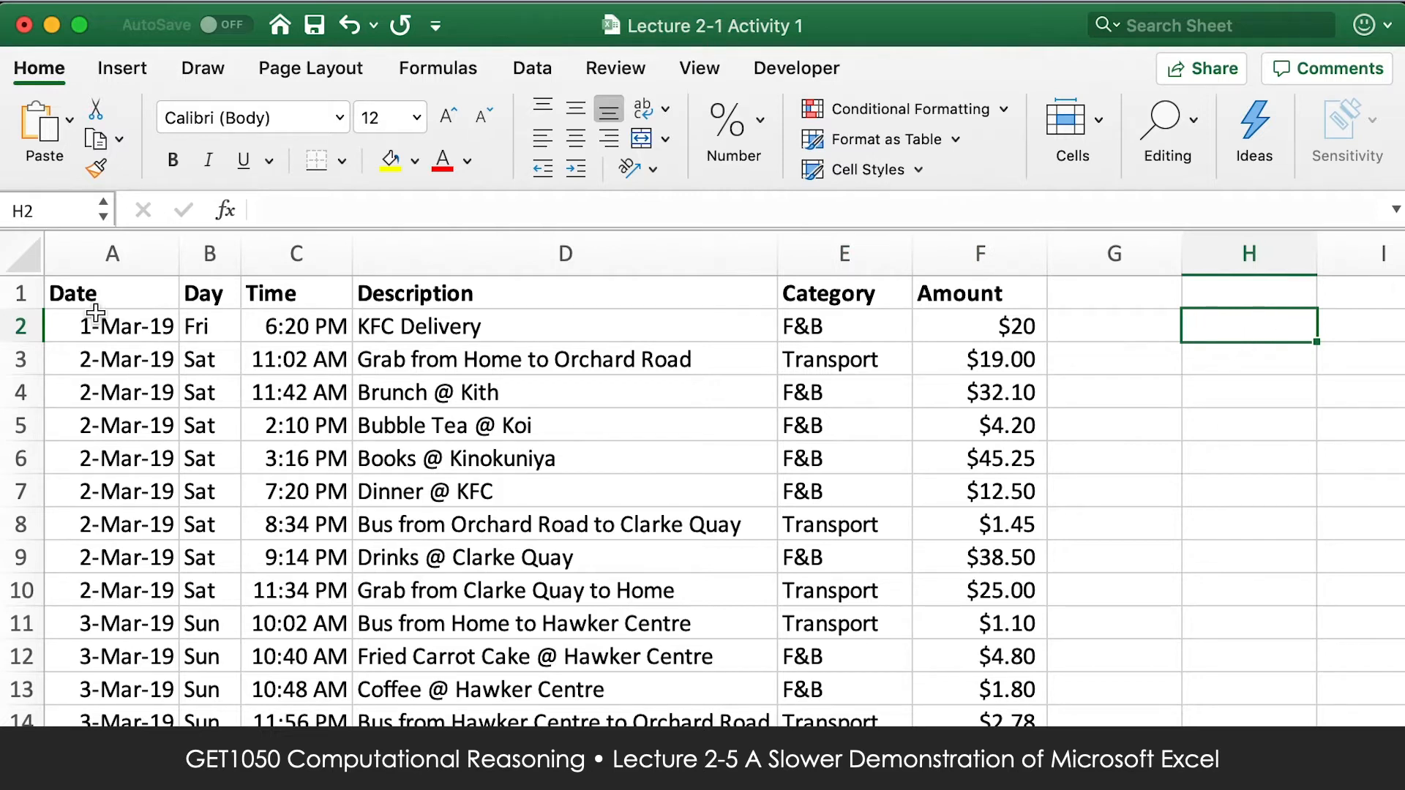
Clear the day formulas from B2 down to the last row of the Day column.
click(217, 322)
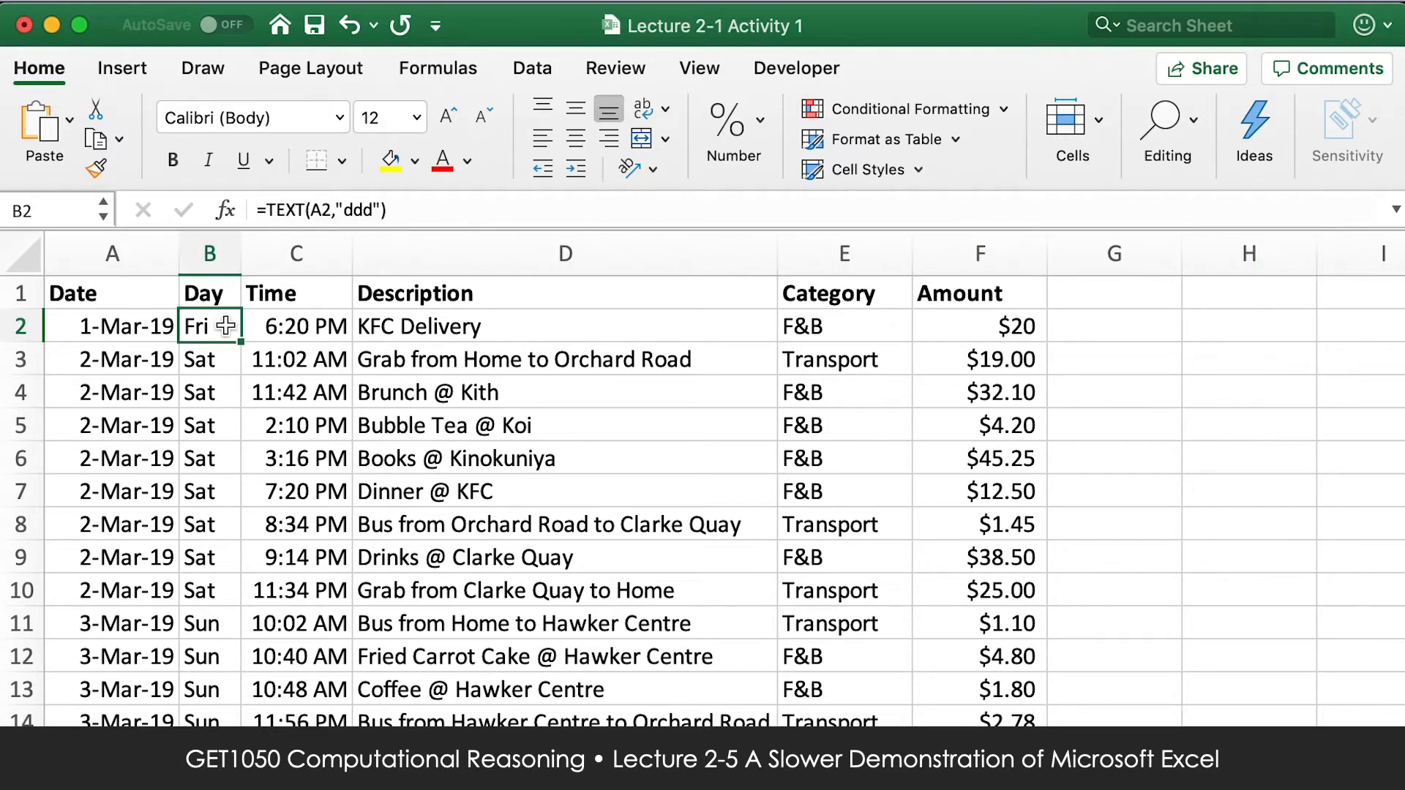
key(super+shift+Down)
key(Delete)
click(208, 321)
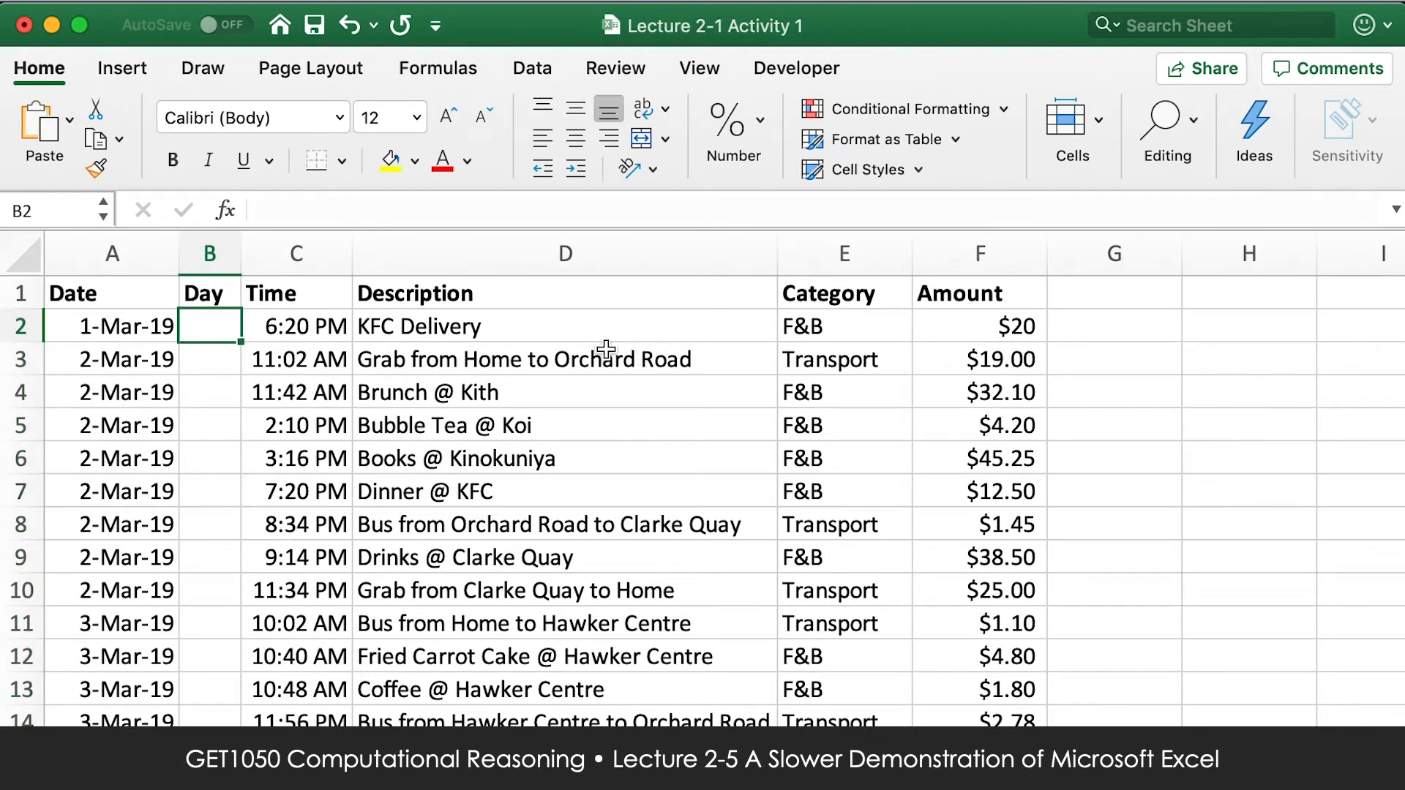
Enter =TEXT(A2,"ddd") in B2 to derive the weekday from the date in A2.
key(Left)
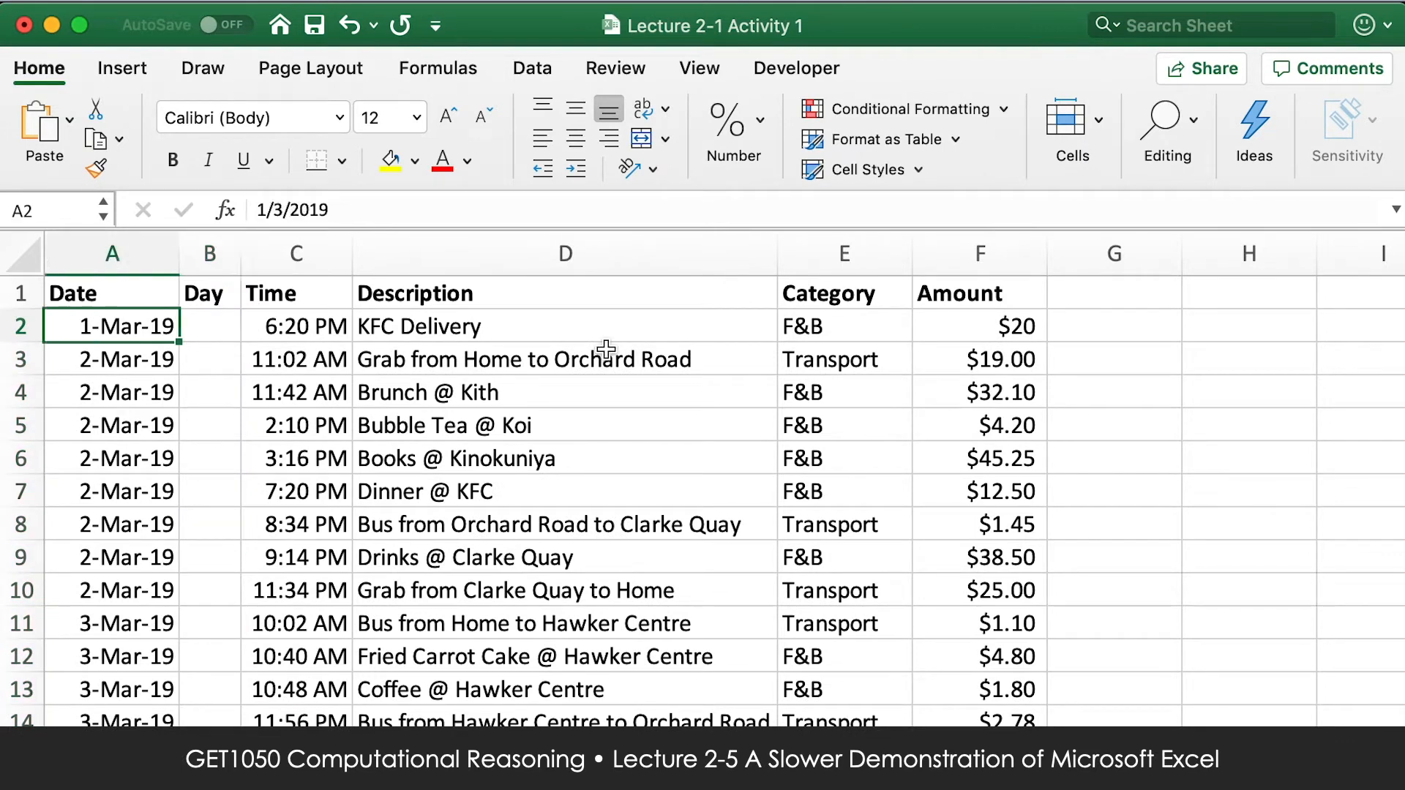
key(Right)
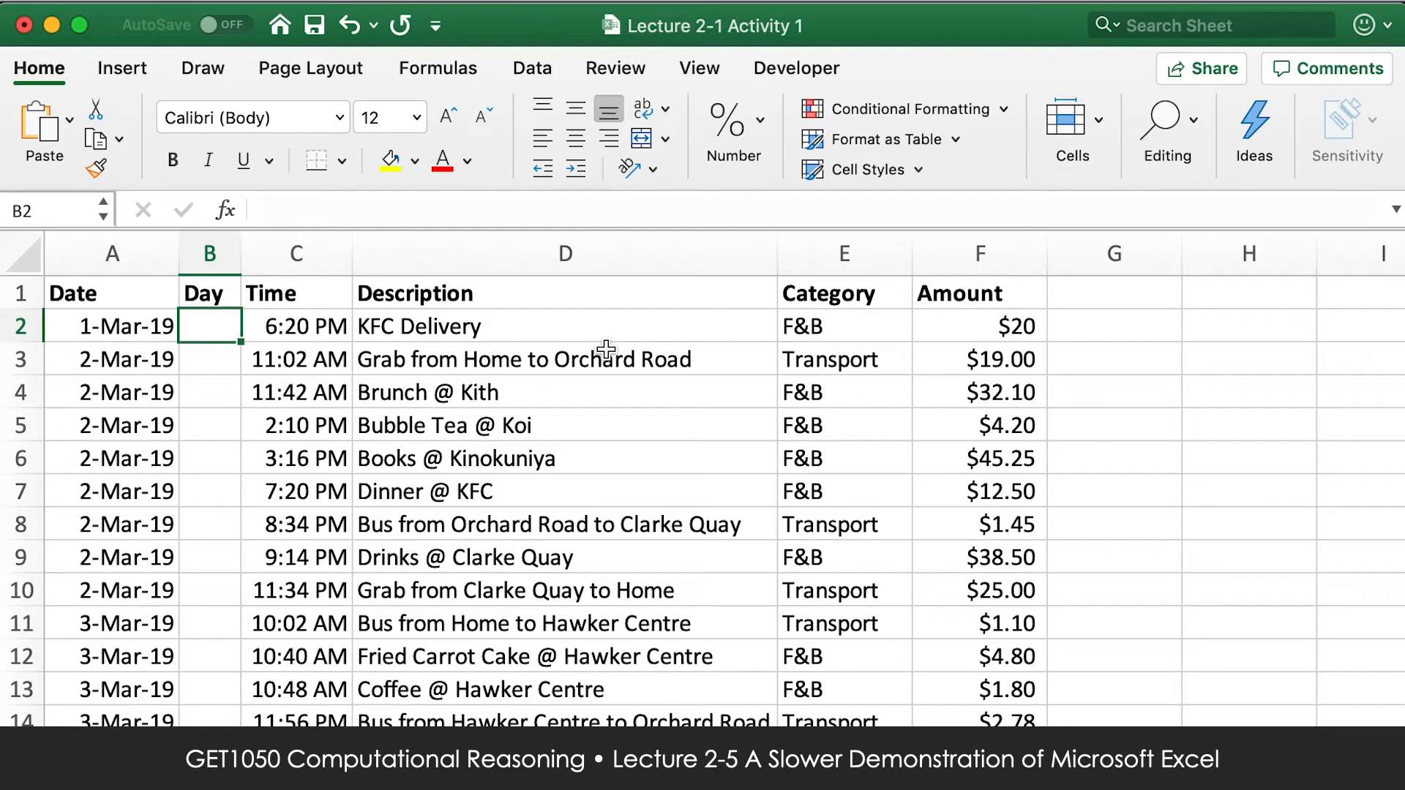
text(=TEXT)
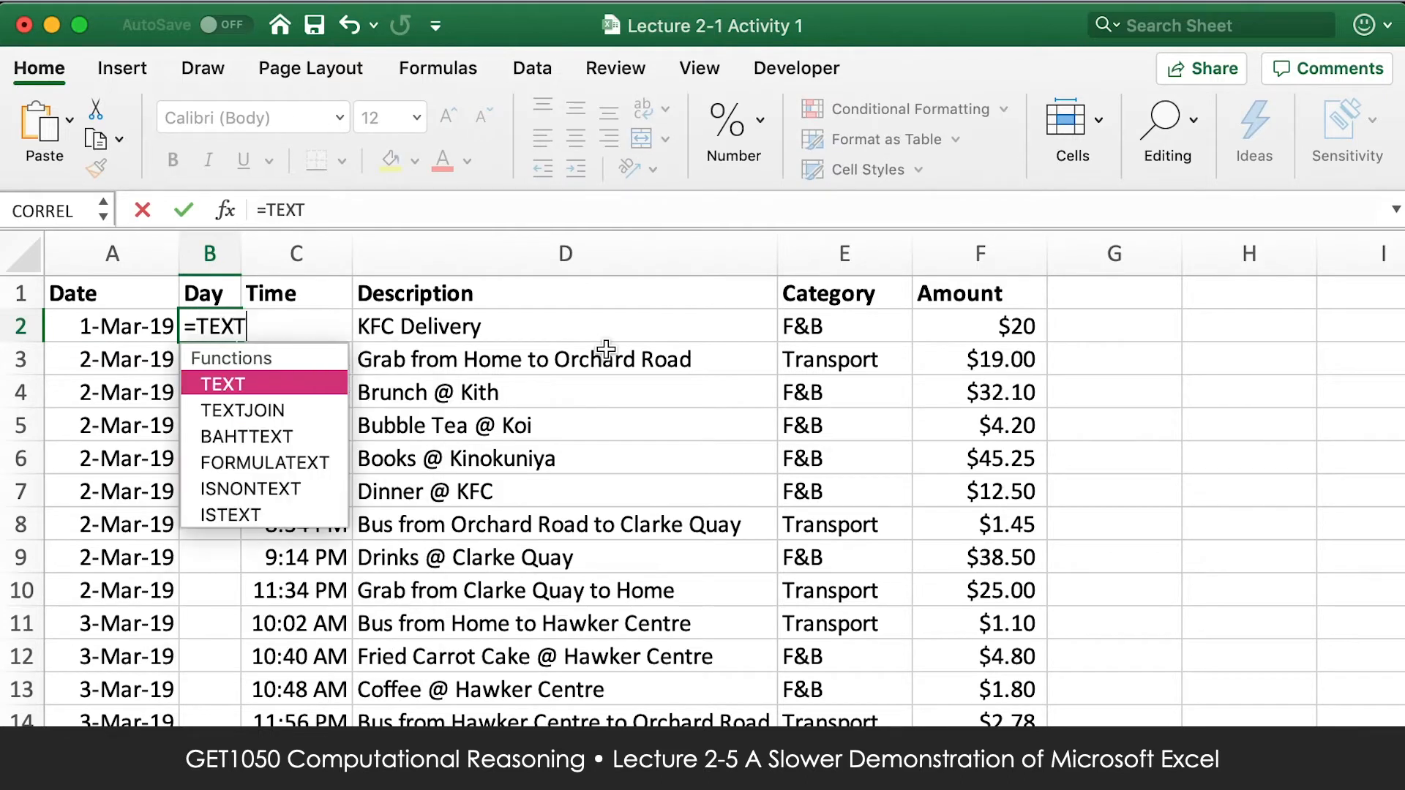
text(()
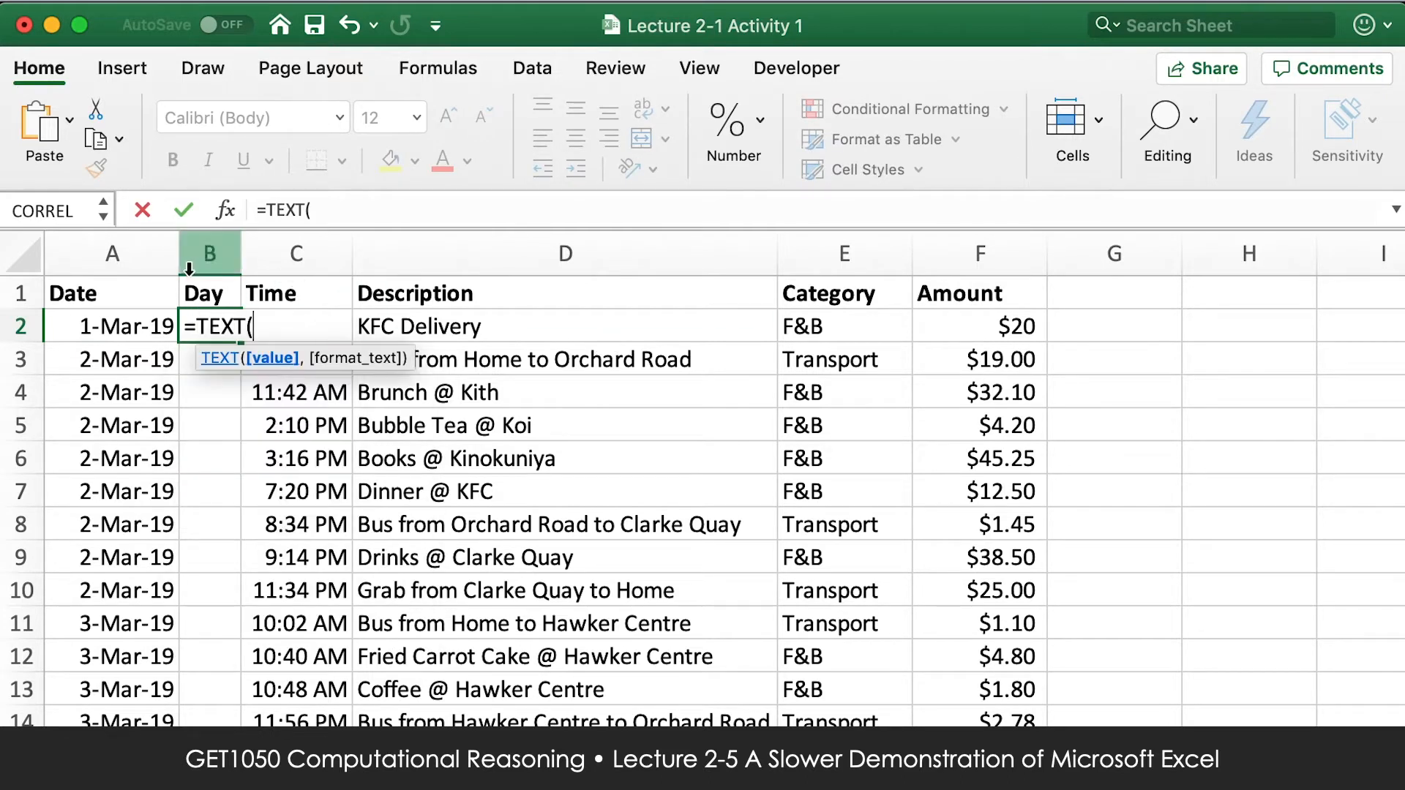
click(156, 322)
text(,)
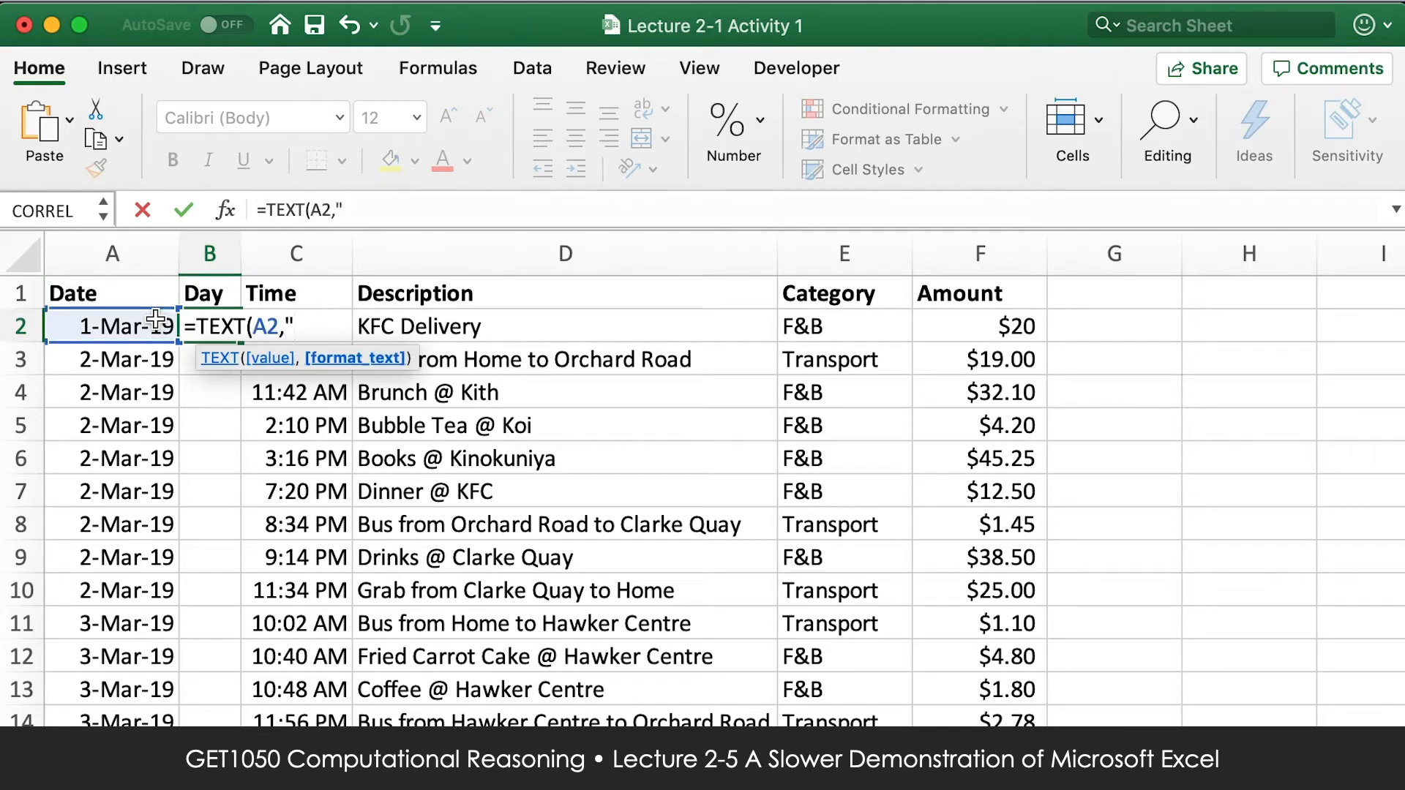
text("ddd"))
key(Return)
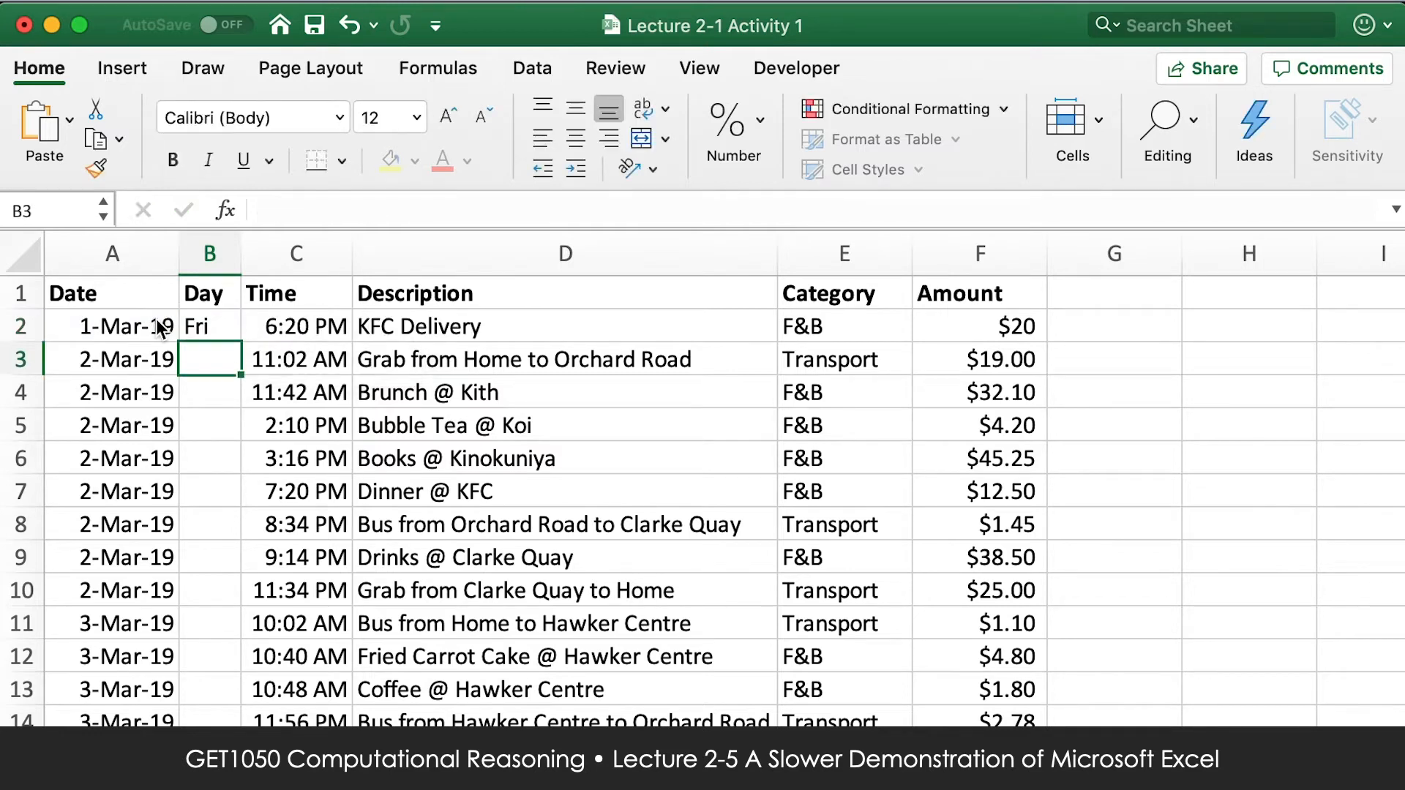
Fill the B2 weekday formula down the whole Day column and check a copied formula.
click(199, 322)
double_click(245, 338)
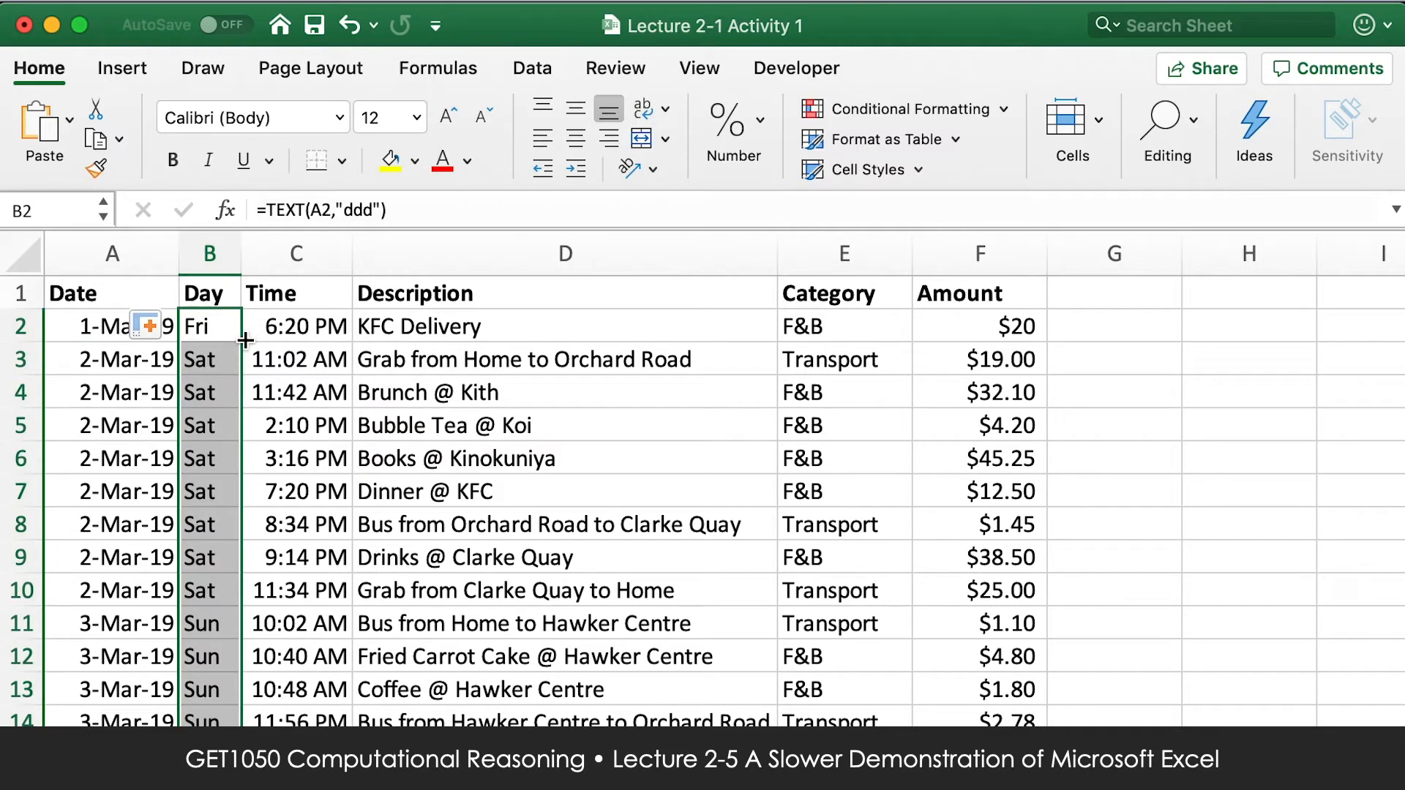
click(229, 324)
click(210, 386)
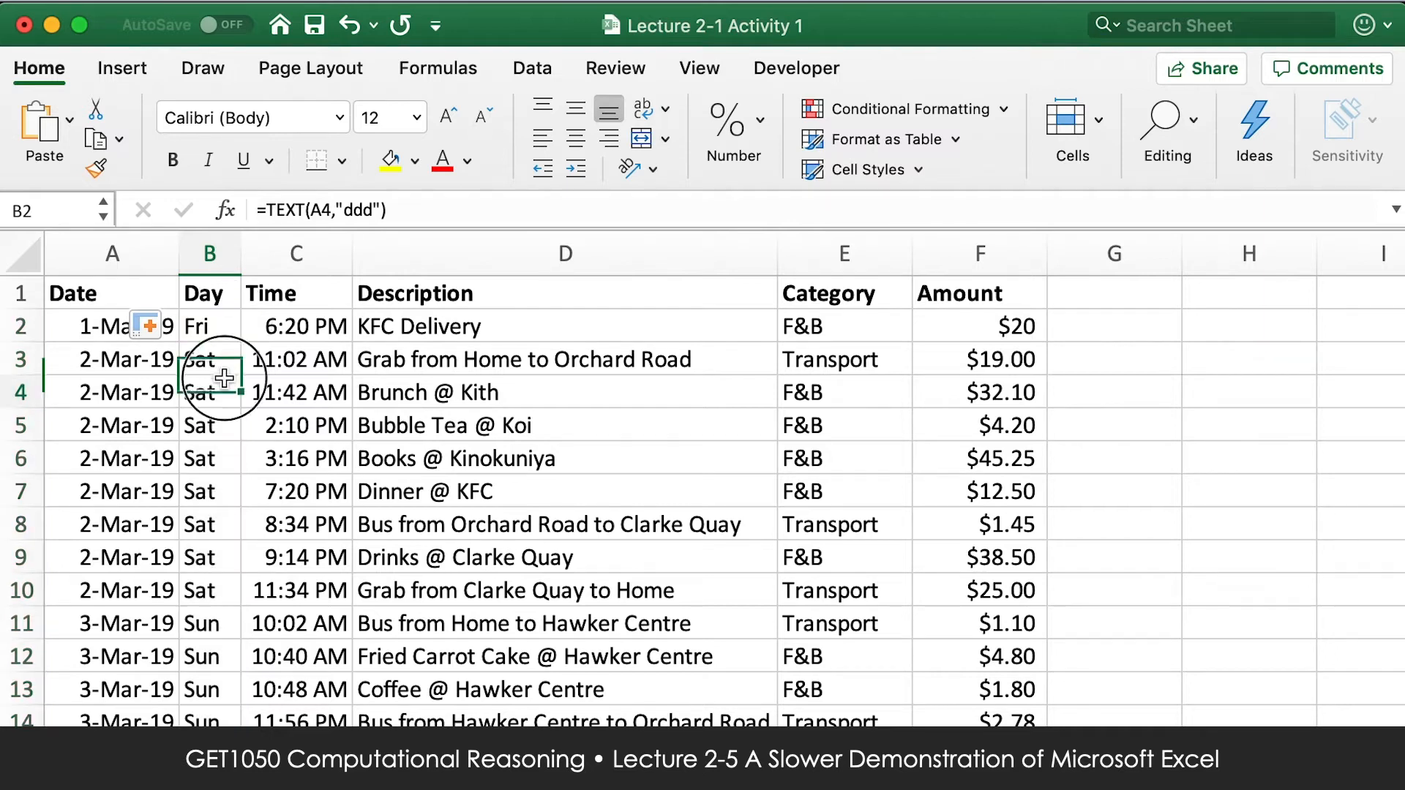
click(214, 328)
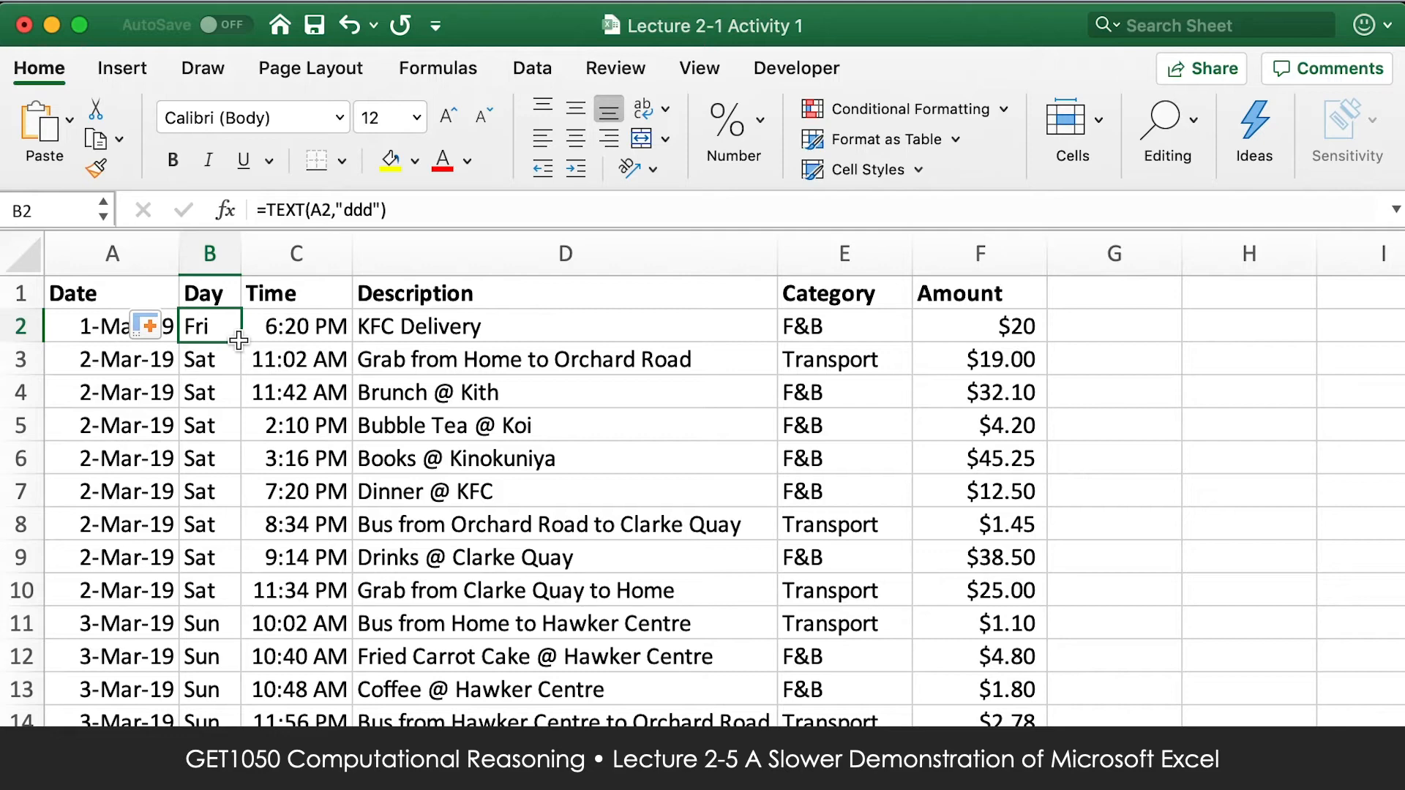
Clear the filled weekday formulas from B3 downwards, leaving the formula in B2.
key(shift+super+Down)
key(super+Up)
key(Down)
key(Down)
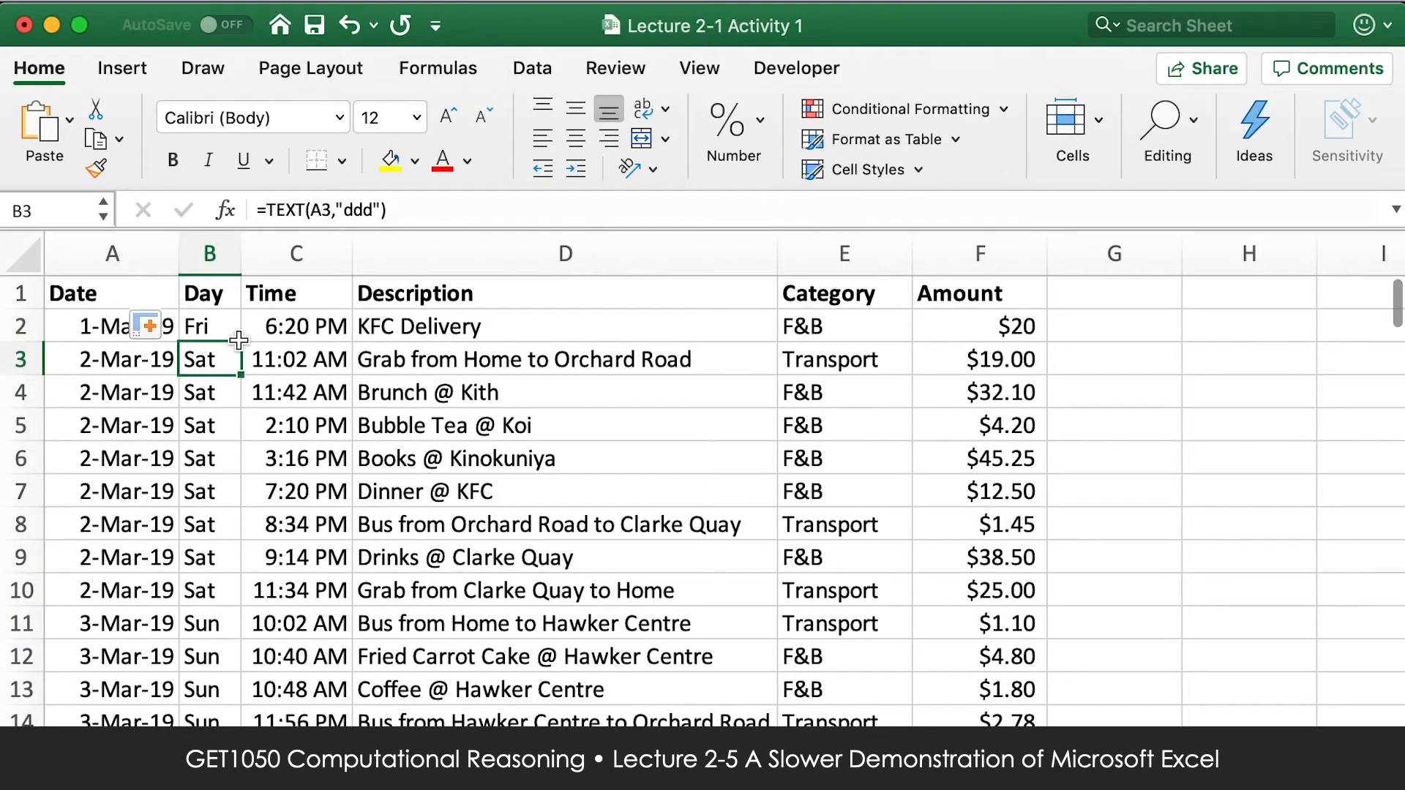
key(shift+super+Down)
key(Delete)
scroll(237, 342, up, 15)
Fill the B2 weekday formula down to B6 and compare the row reference in each copied formula.
click(208, 325)
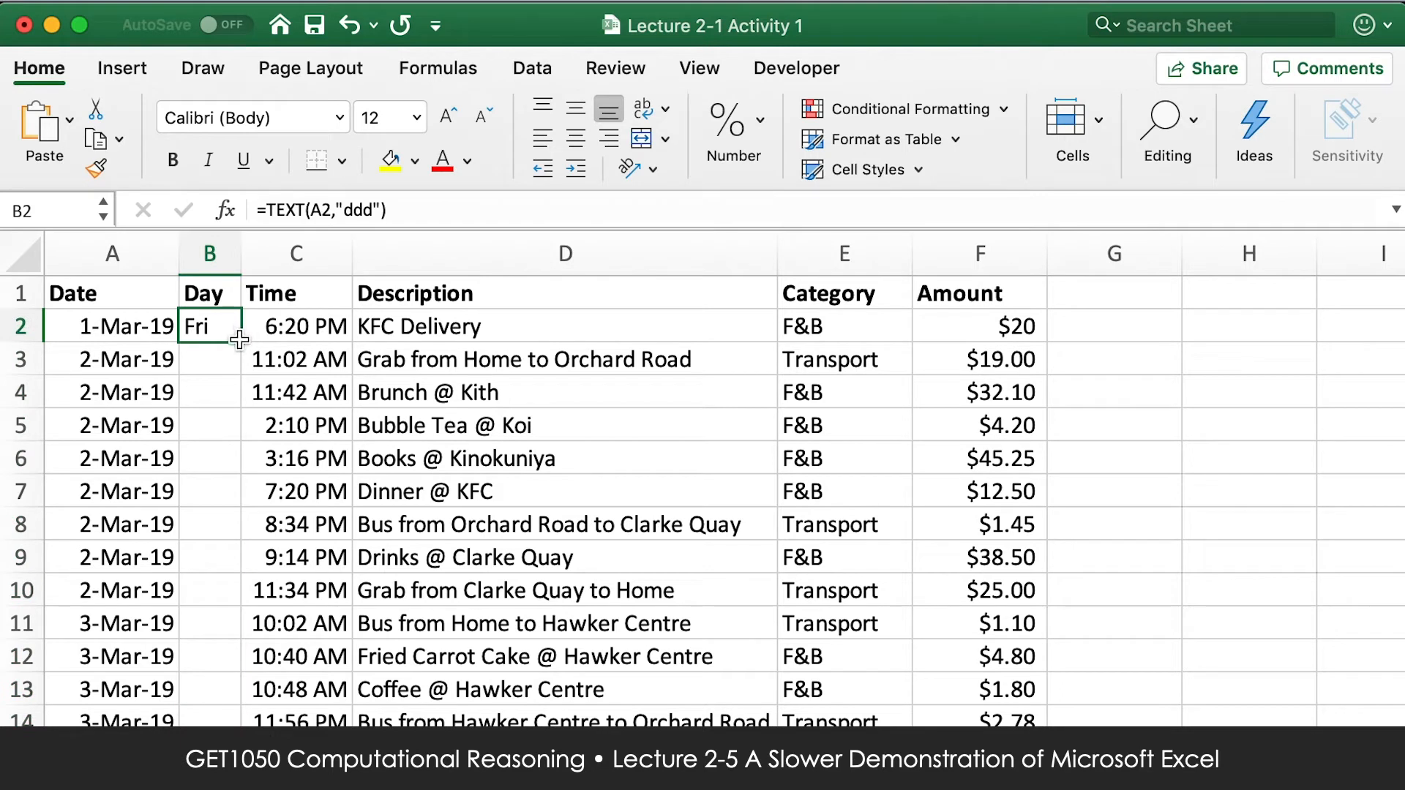
drag(239, 339, 226, 460)
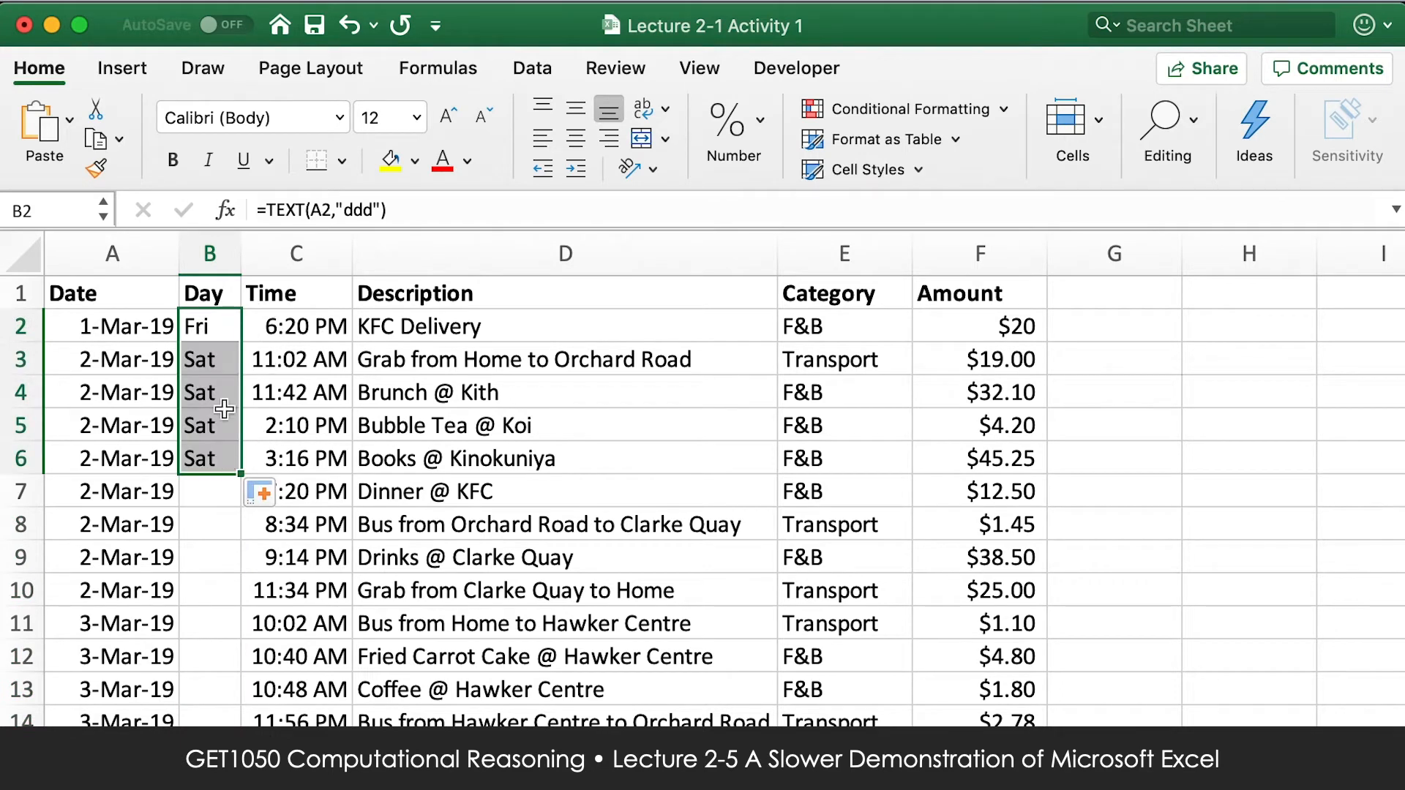
click(227, 327)
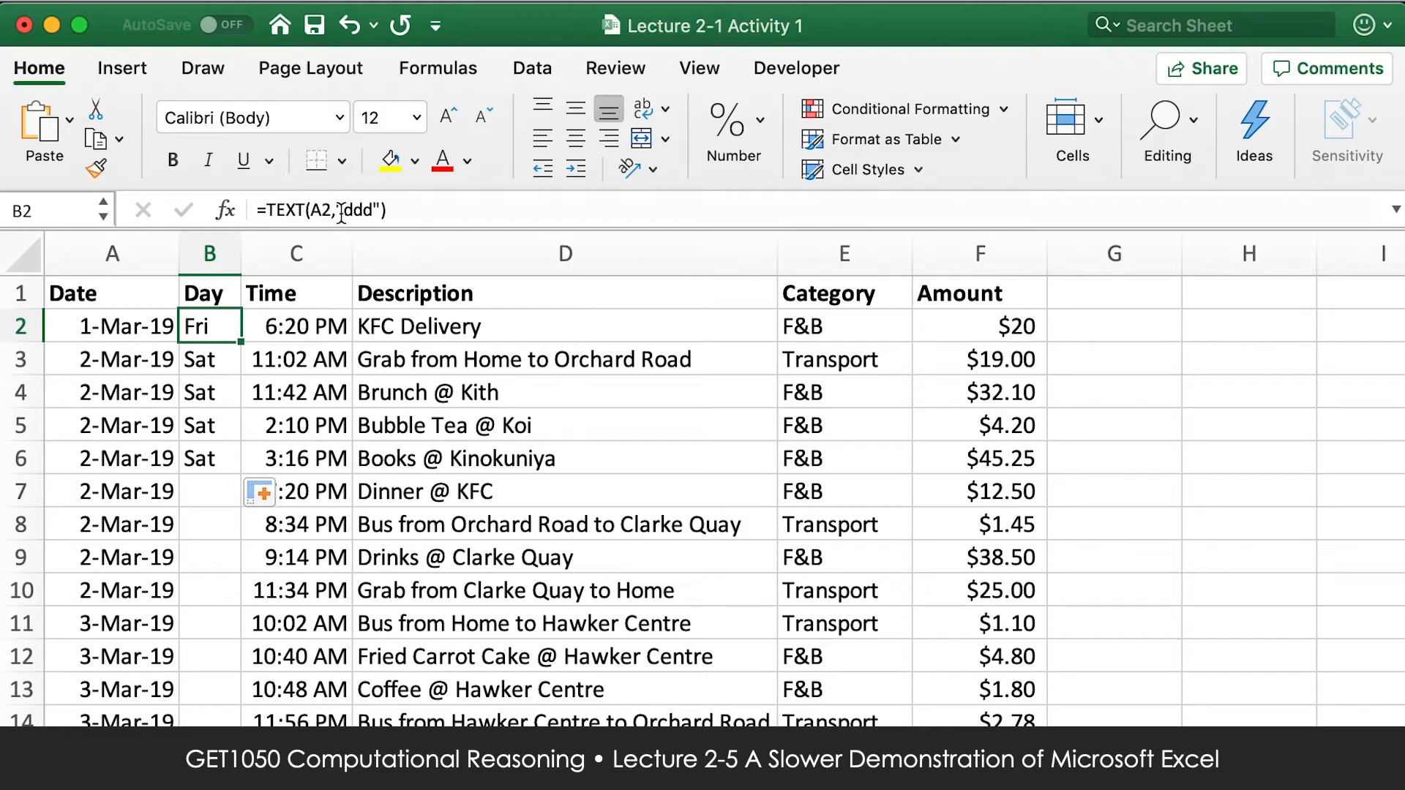
click(212, 354)
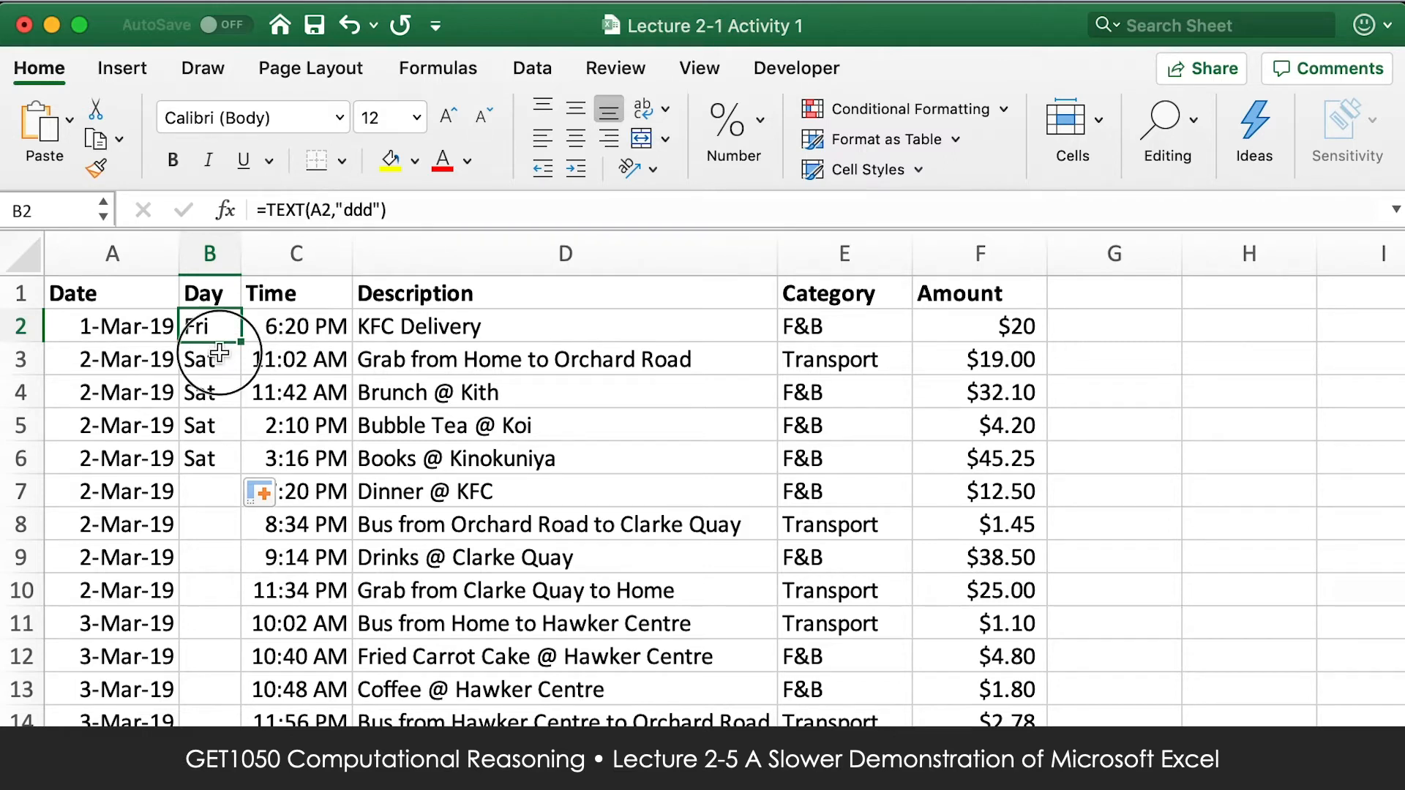
click(212, 391)
click(218, 424)
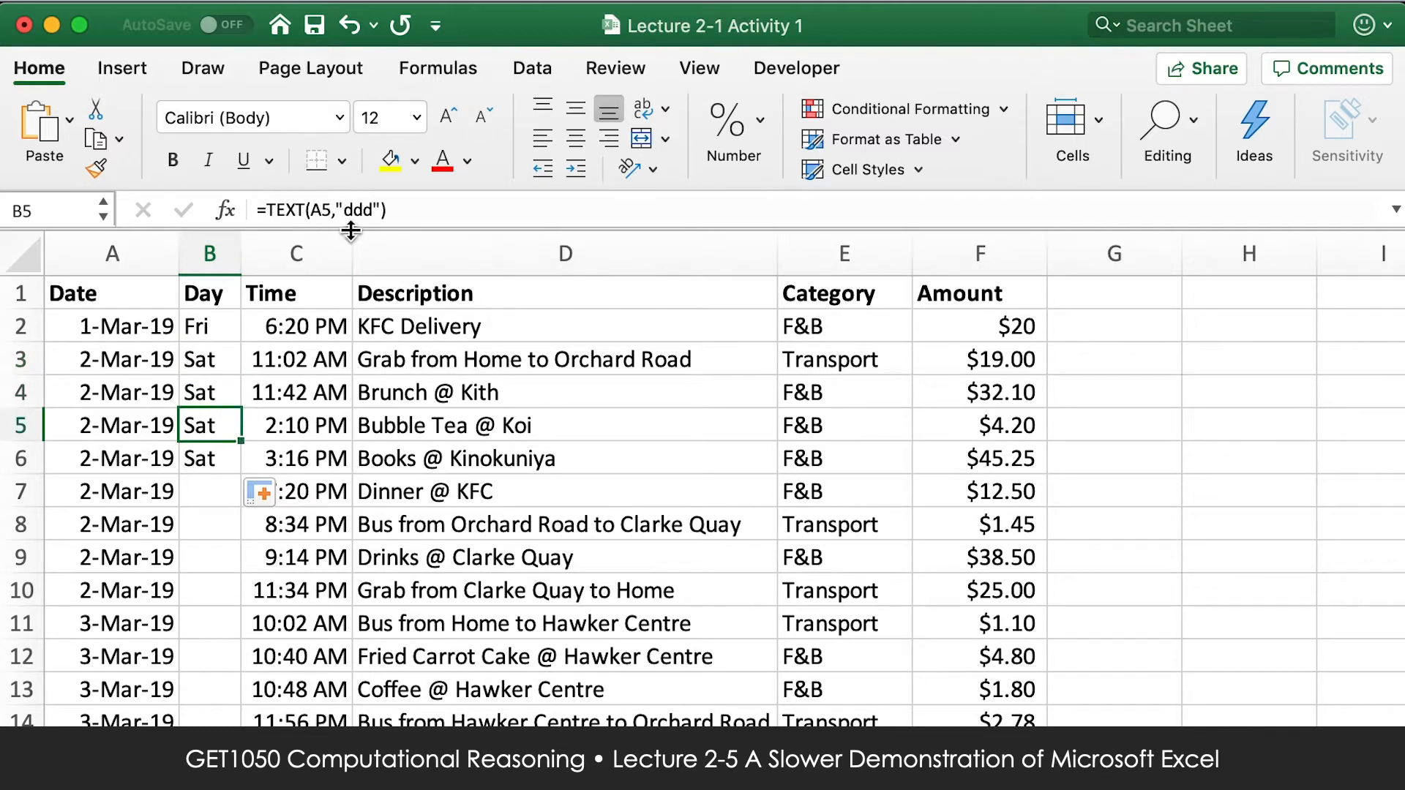
click(224, 457)
click(213, 327)
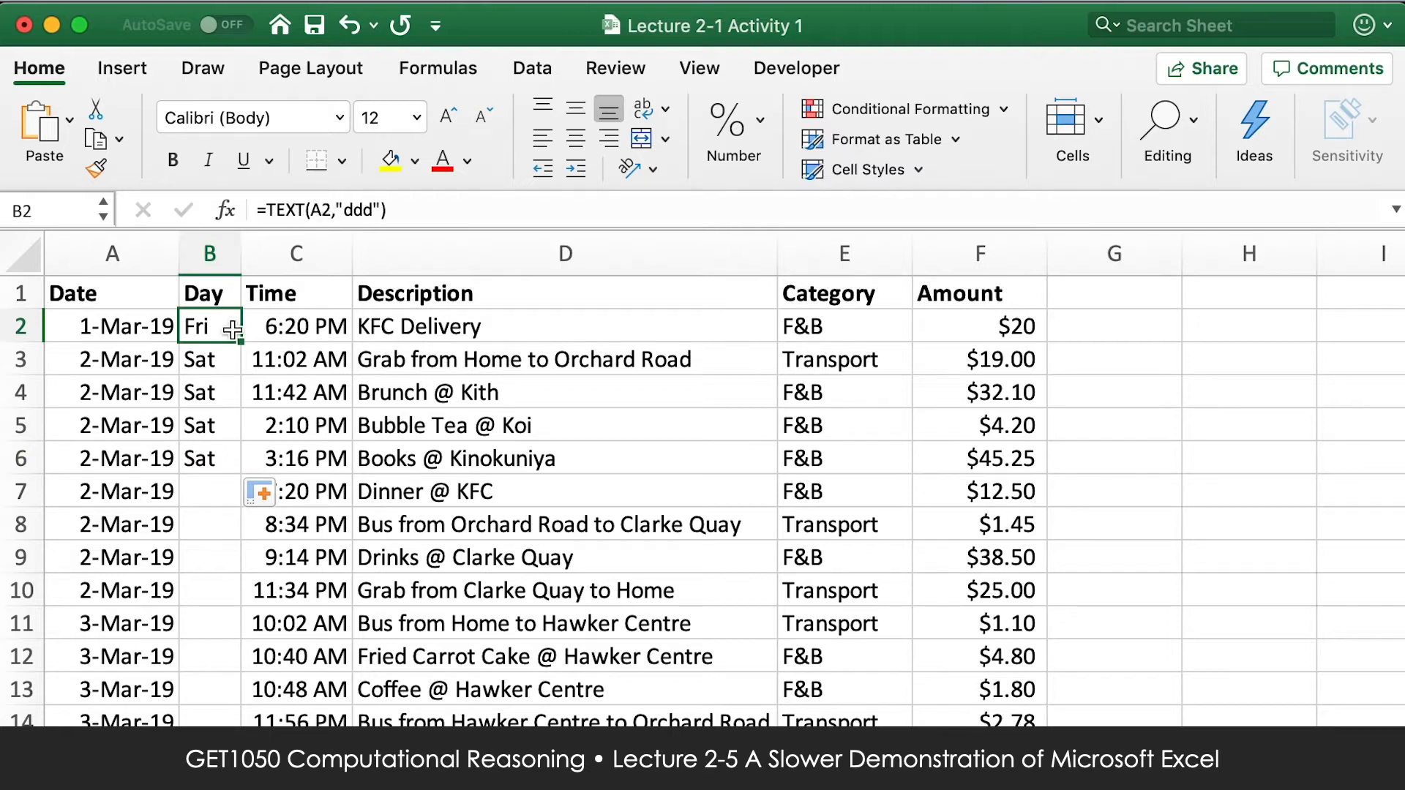
Inspect the date cell A2 and its reference inside the B2 weekday formula.
click(134, 329)
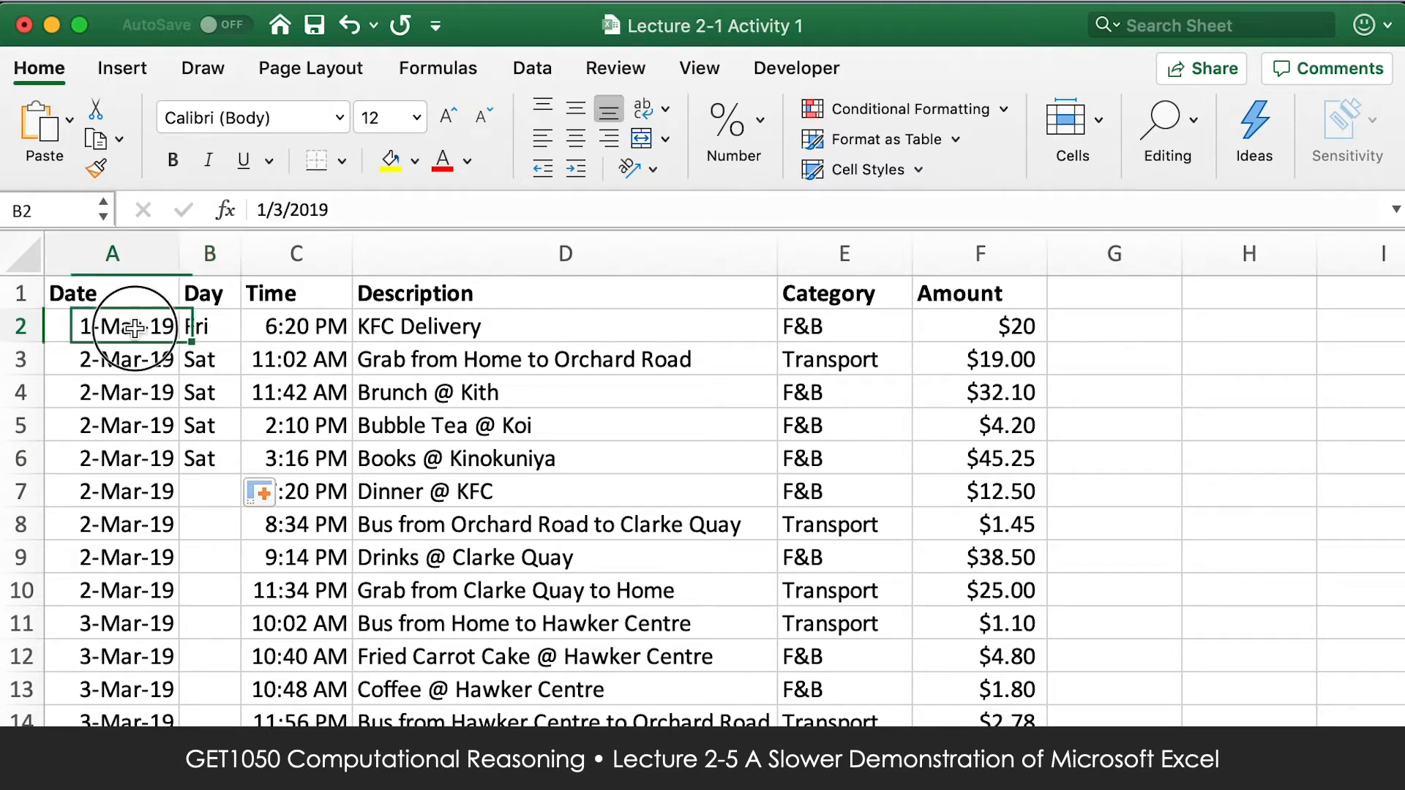
click(207, 327)
click(323, 210)
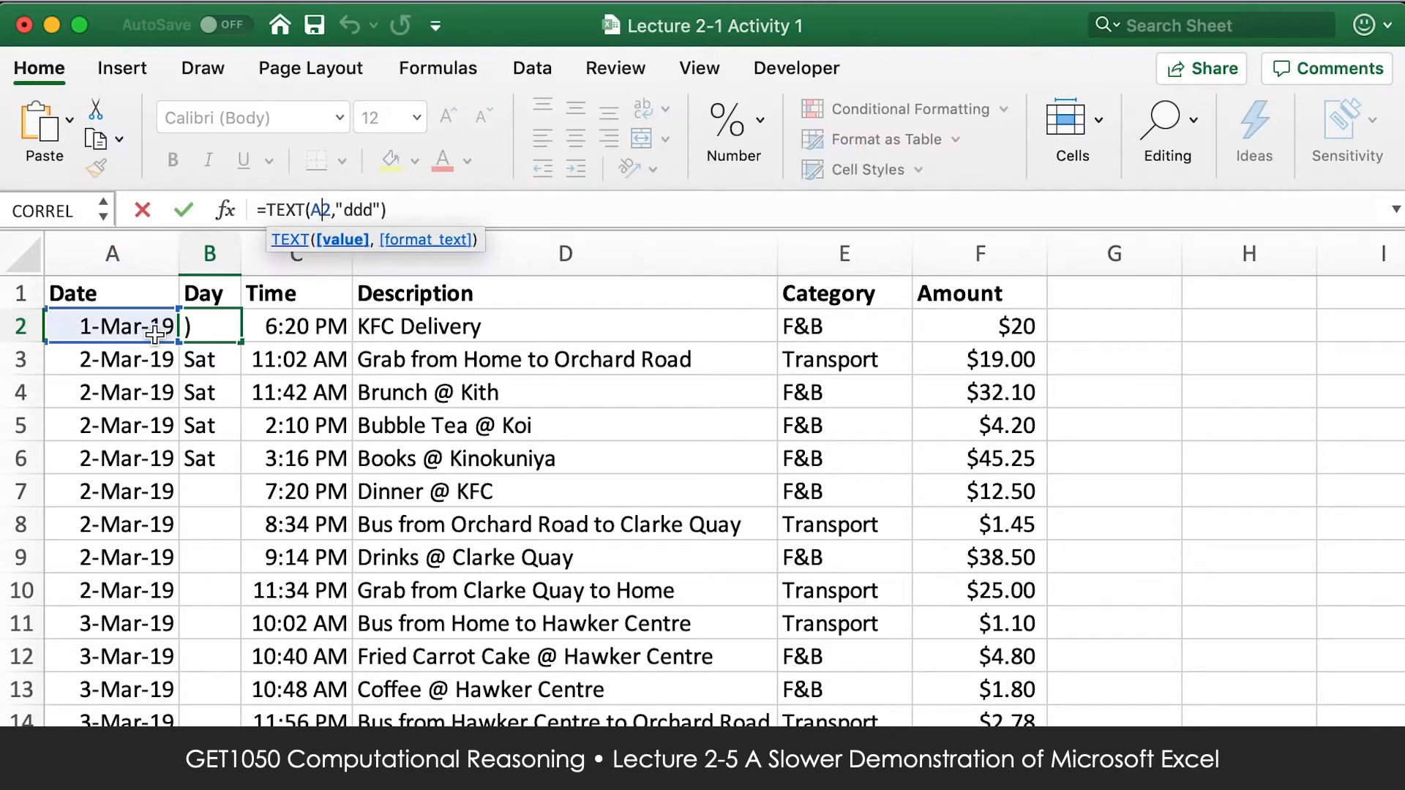
key(Return)
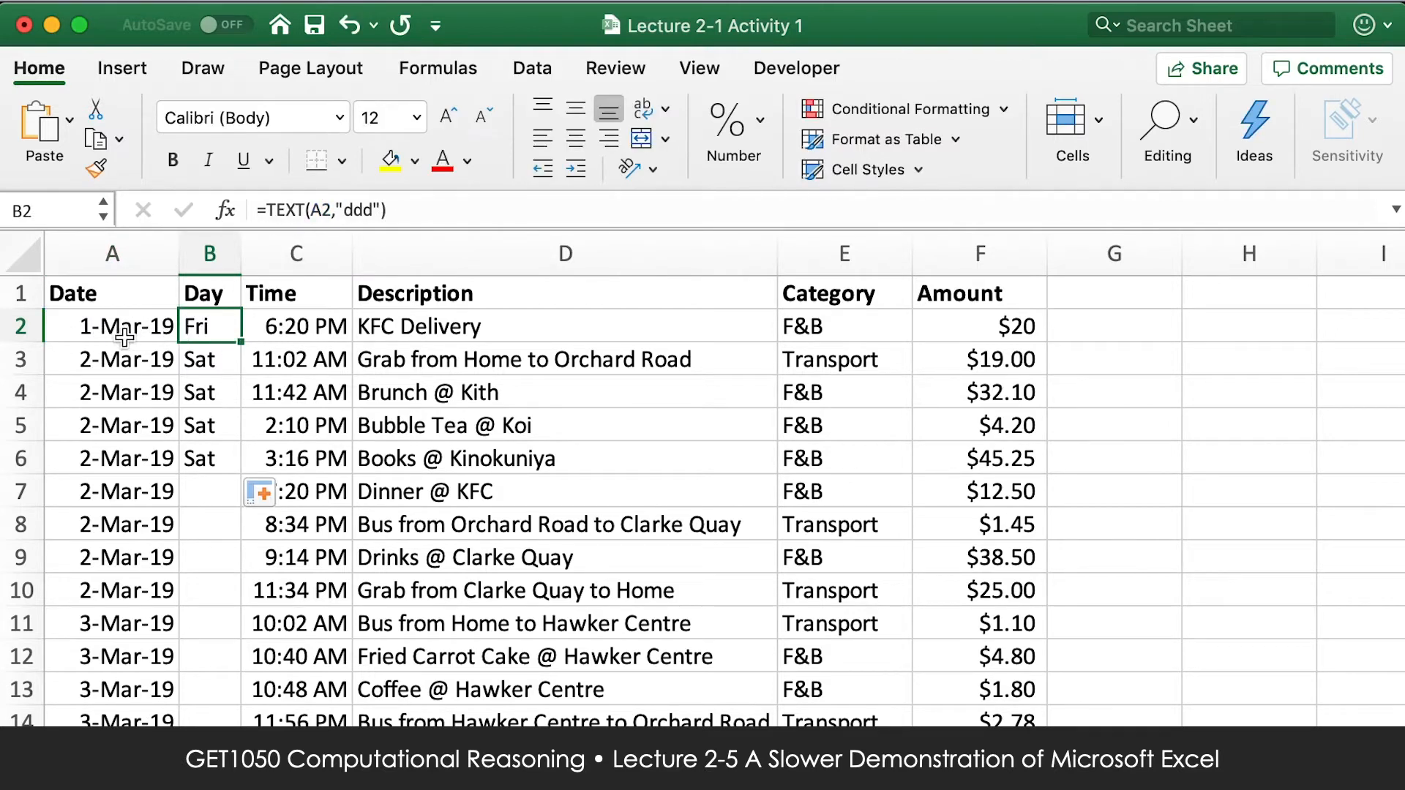
Lock the column reference in the B2 formula so it reads =TEXT($A2,"ddd").
click(309, 210)
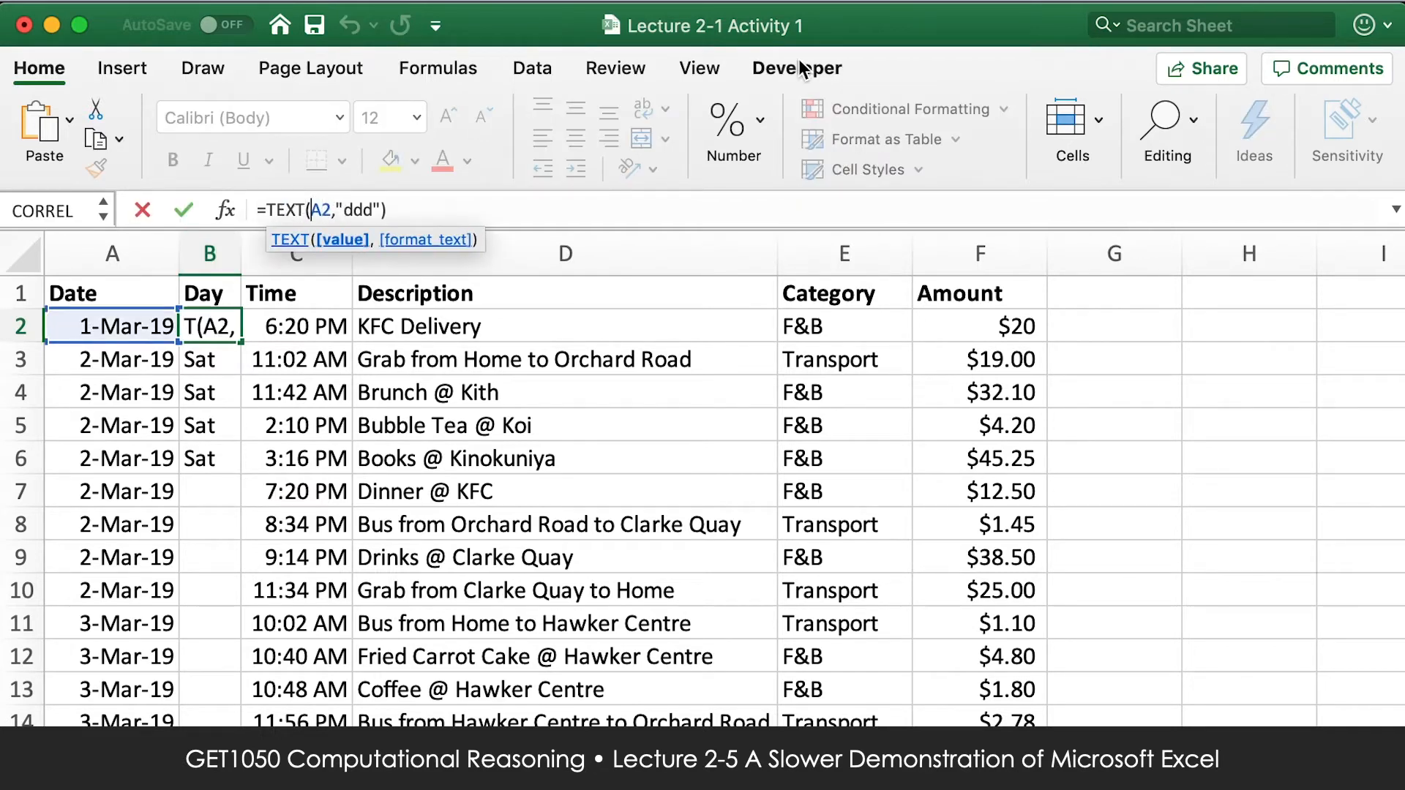
text($)
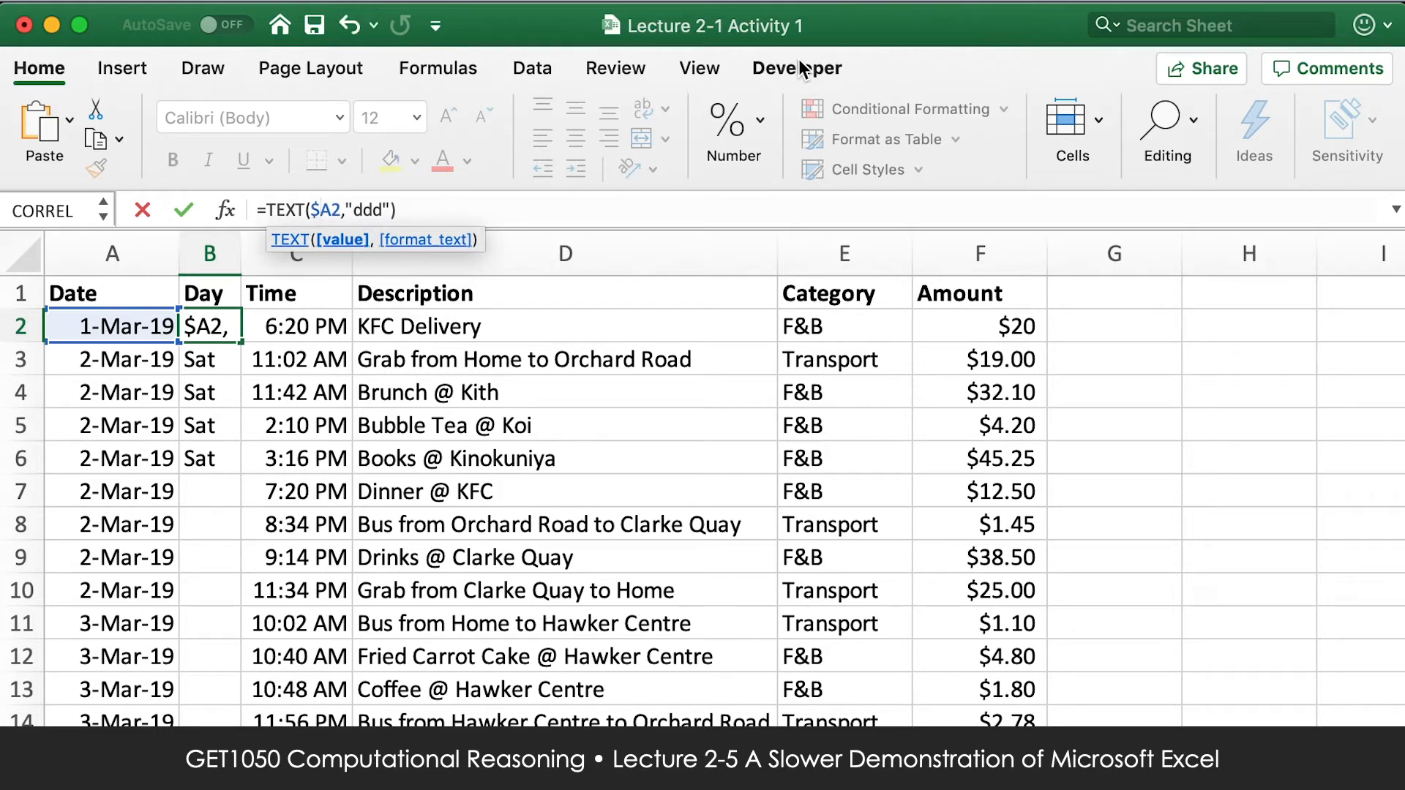
key(Return)
Fill the B2 formula across row 2 to E2 and check the column reference in the copied formulas.
click(232, 337)
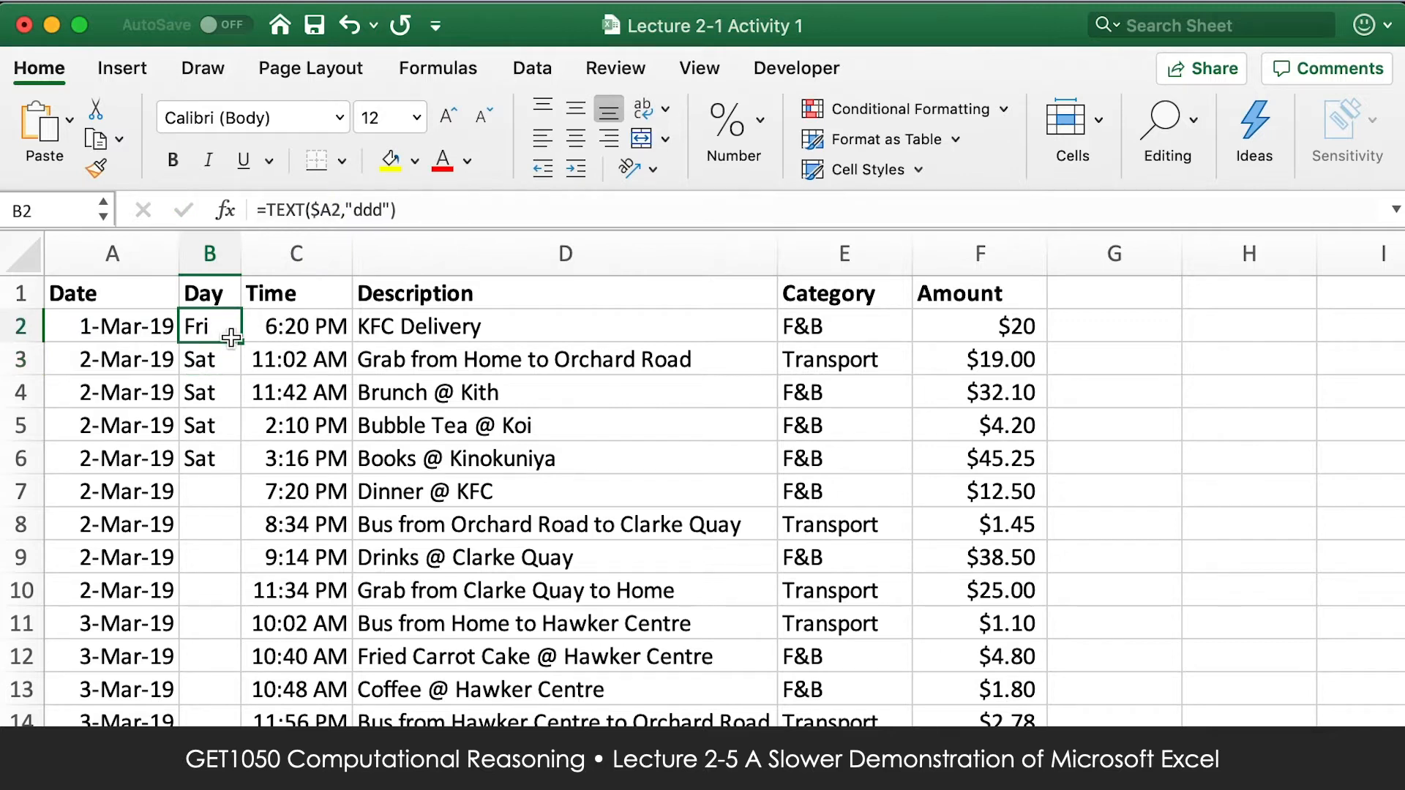
drag(231, 338, 871, 327)
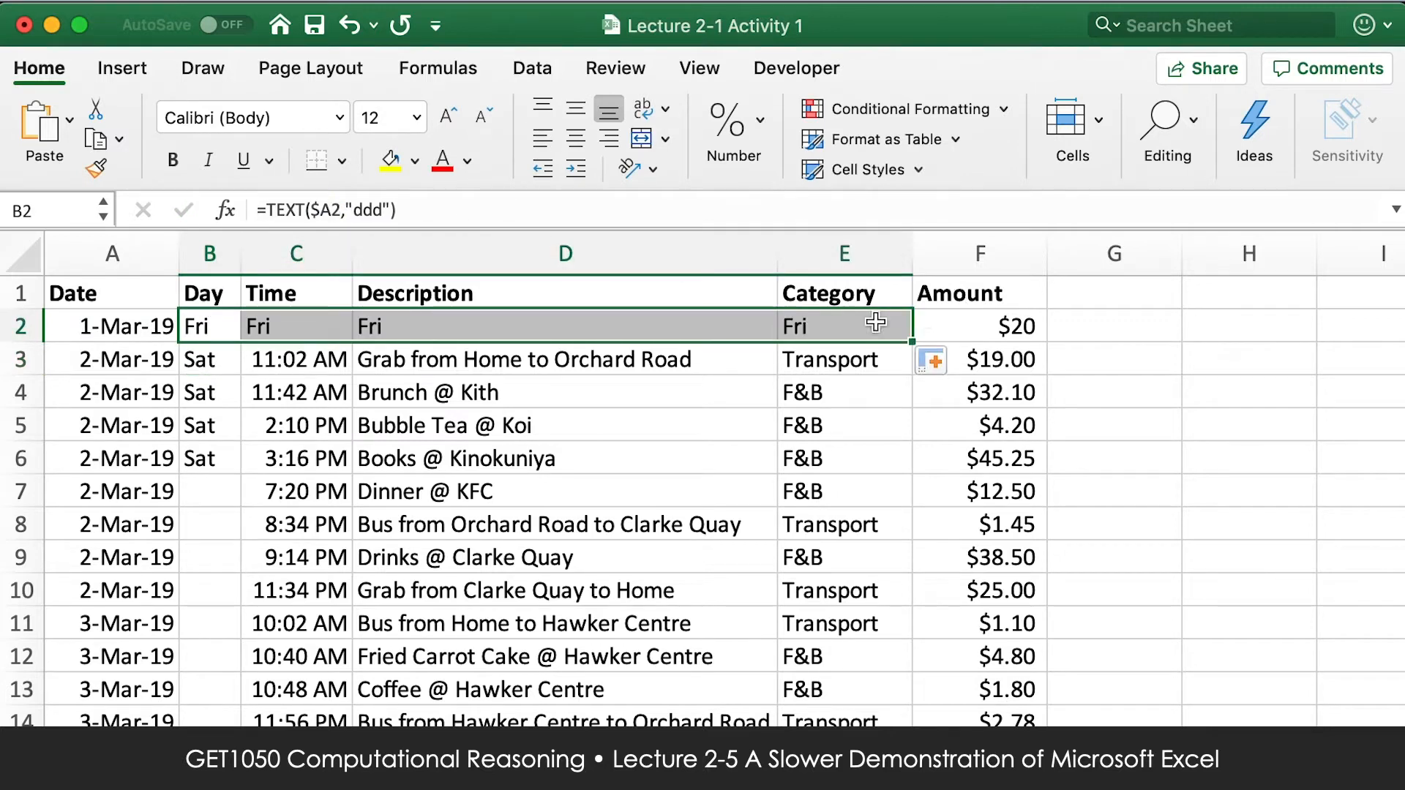
click(308, 330)
click(761, 325)
click(841, 326)
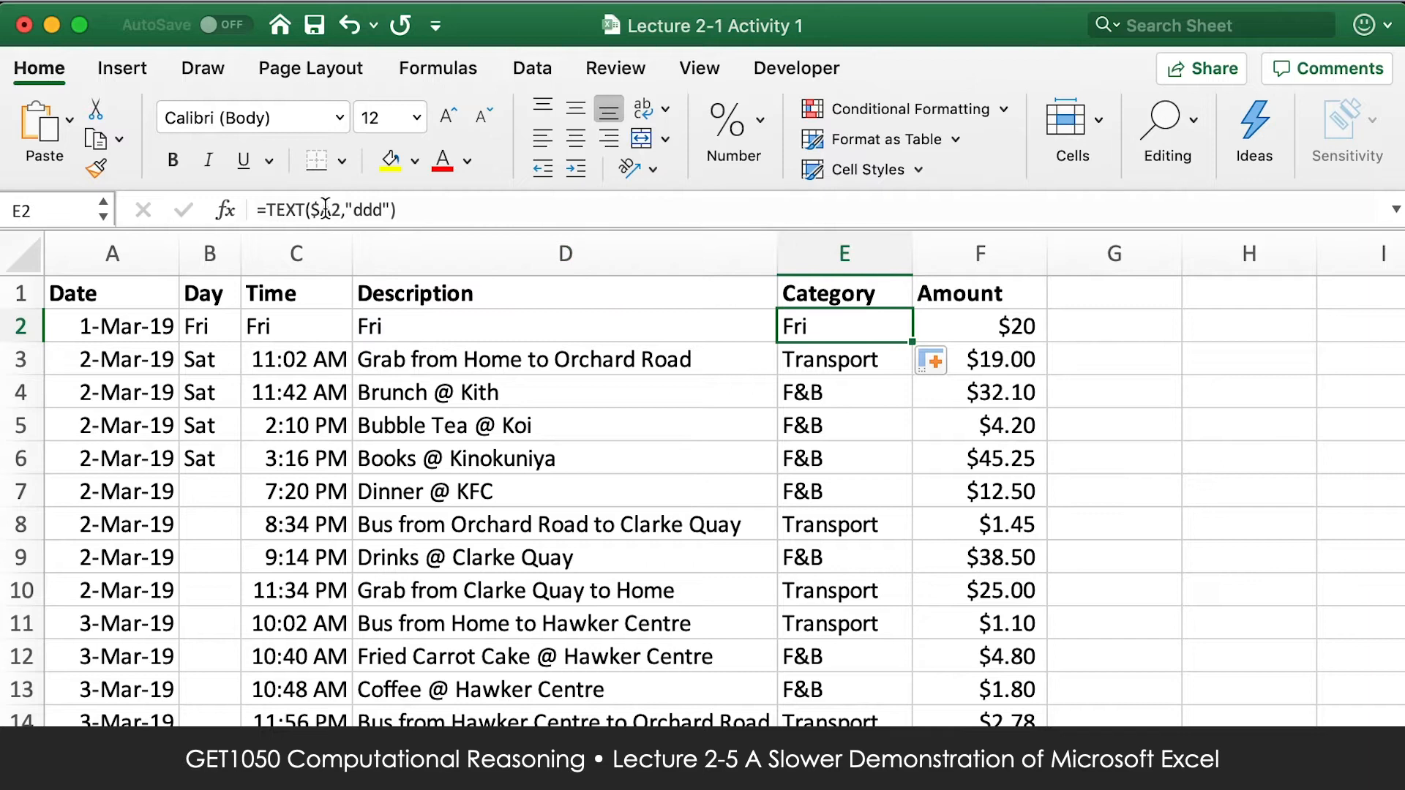
Fill the $A2 weekday formula down to B7 and compare the row references in B2 through B7.
click(220, 324)
drag(243, 345, 212, 505)
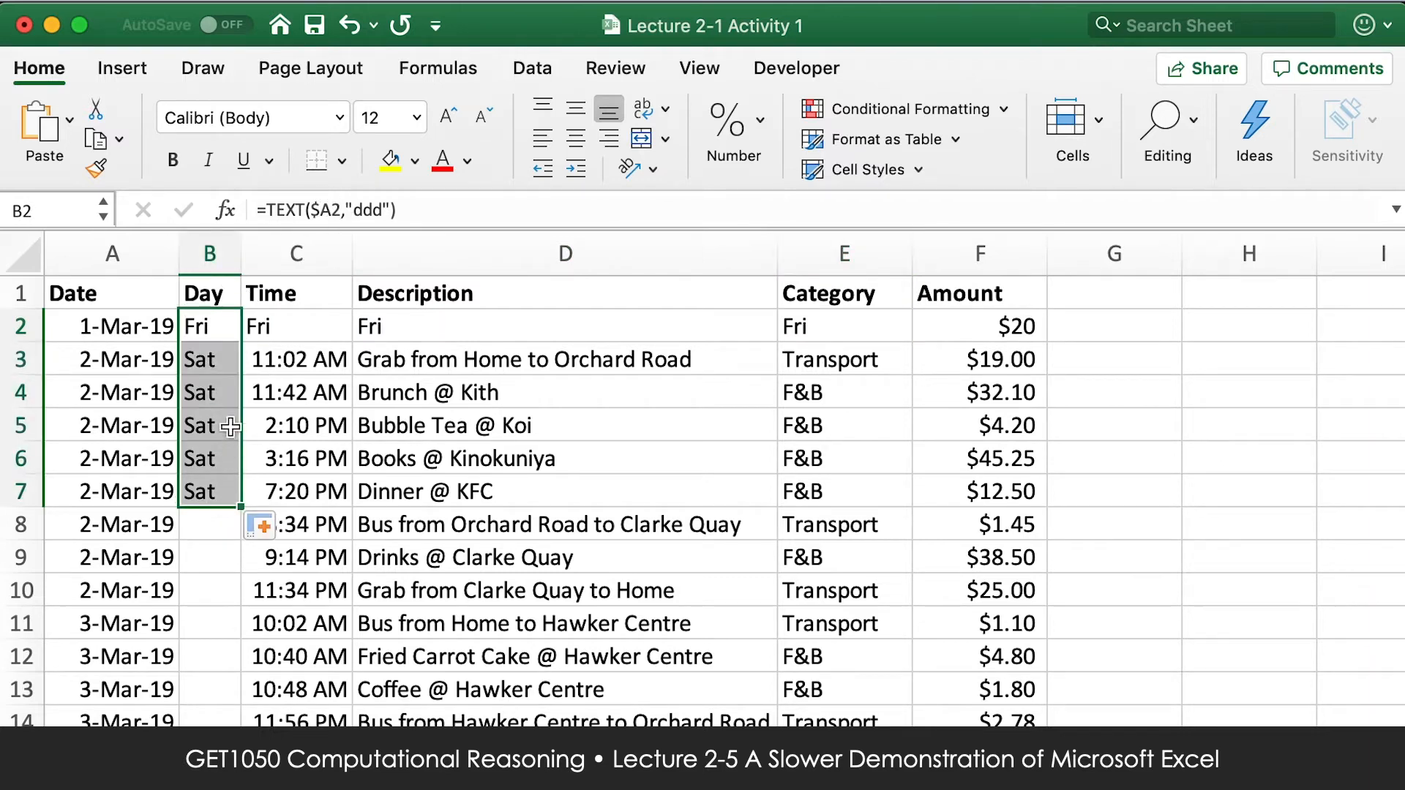
click(218, 330)
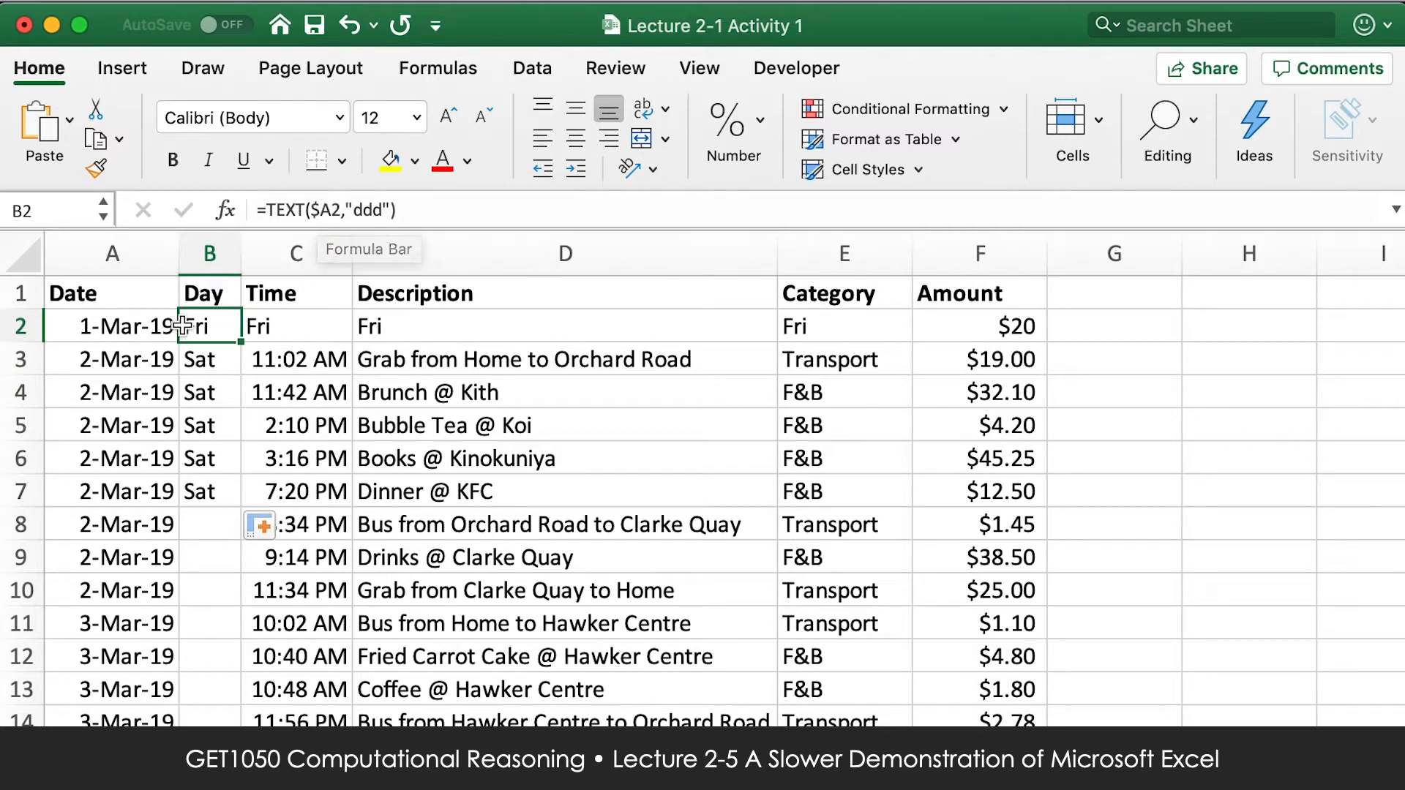
click(82, 333)
click(203, 333)
click(201, 356)
click(200, 392)
click(201, 424)
click(200, 457)
click(199, 492)
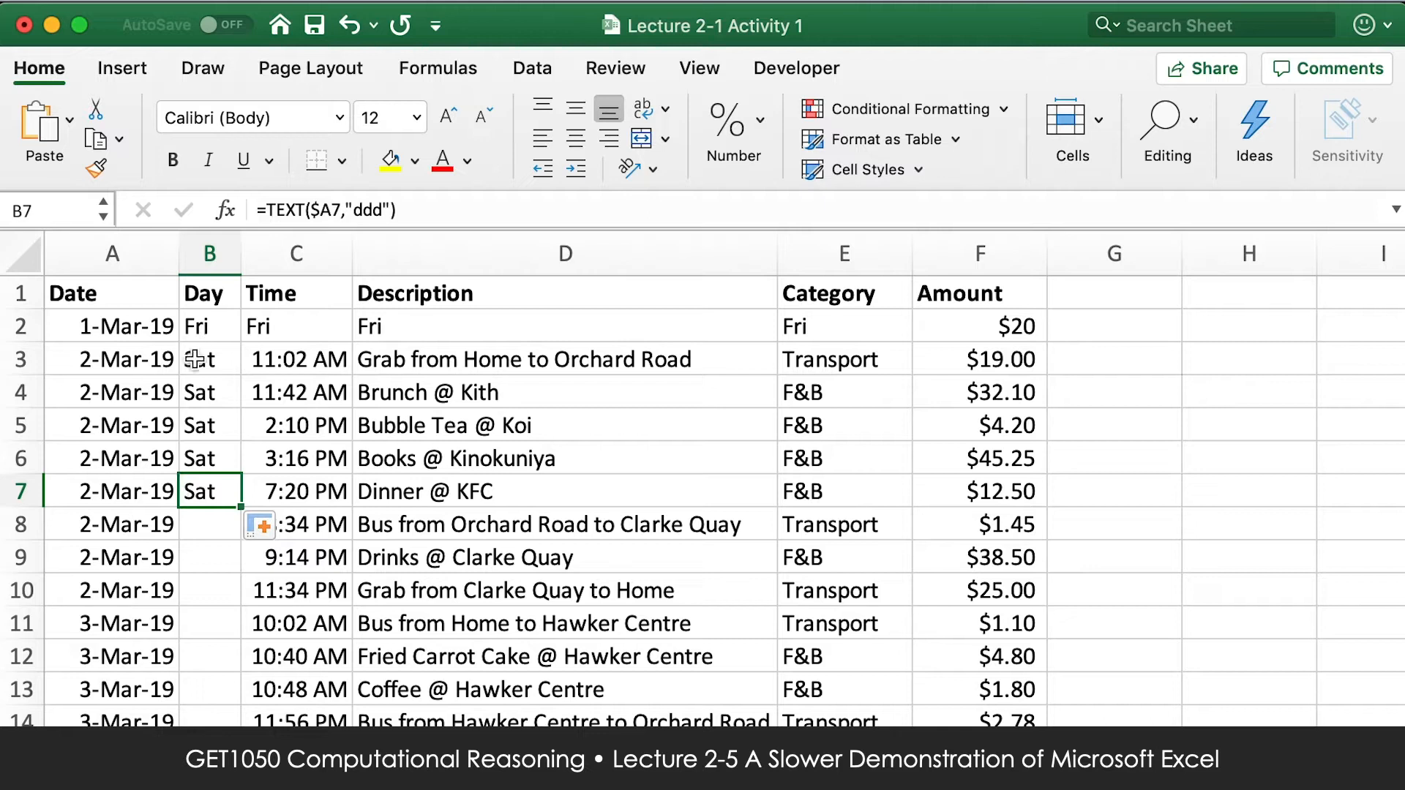
Fill the B3 formula across row 3 to F3 and check the locked column reference in each copy.
click(200, 333)
click(212, 358)
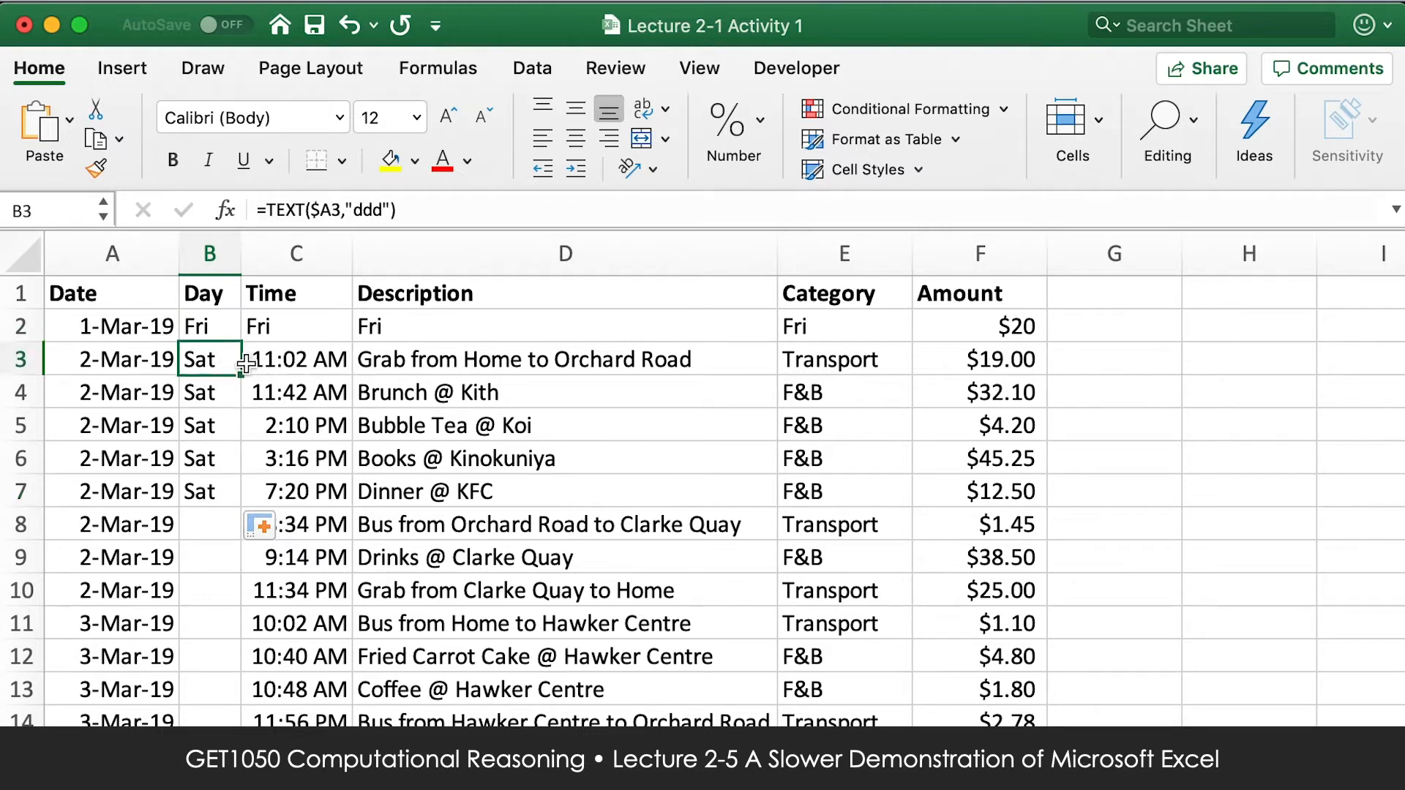
drag(241, 374, 995, 366)
click(215, 356)
click(288, 356)
click(495, 361)
click(828, 361)
key(Right)
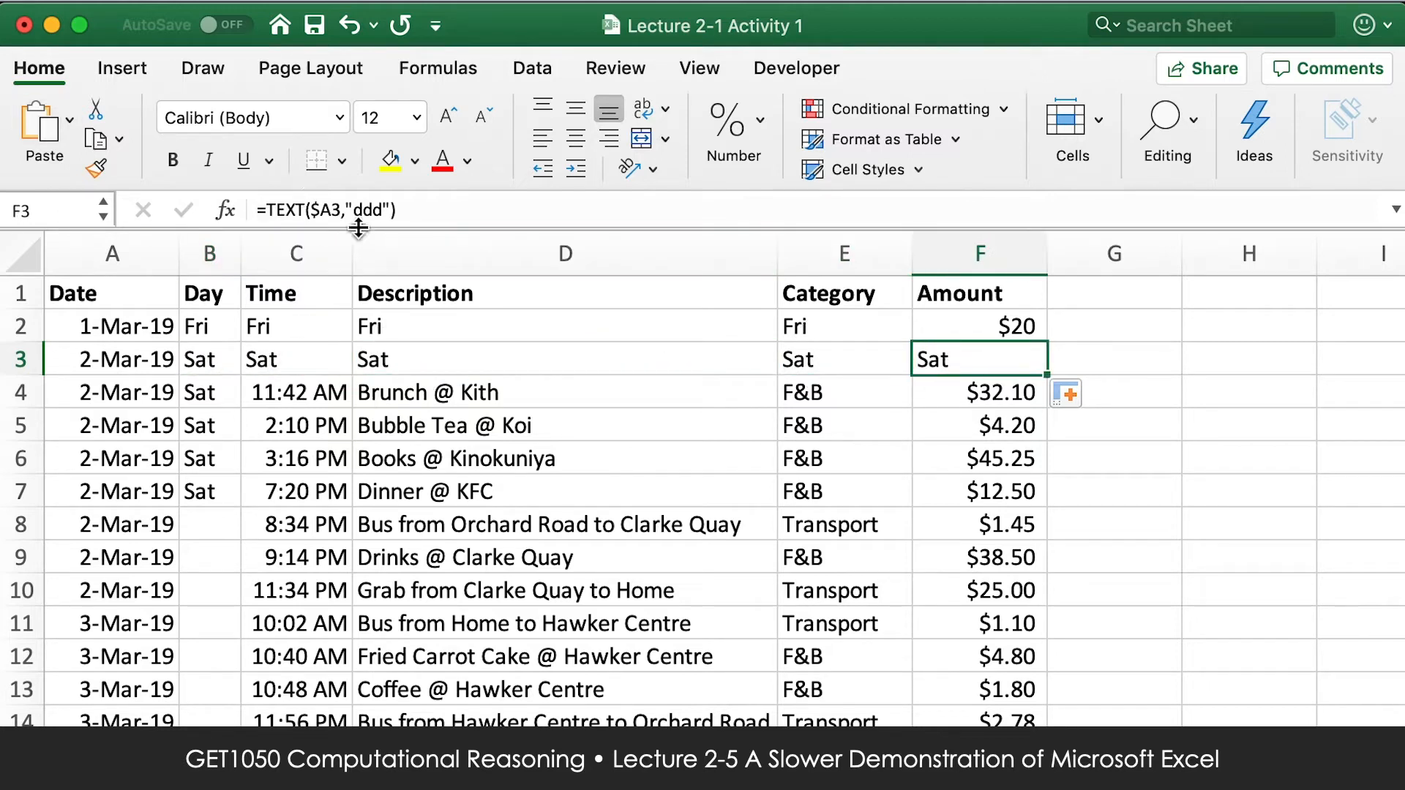
Undo the fills across rows 2 and 3, the fill down to B7 and the $A2 reference change.
click(231, 368)
key(super+z)
key(super+z)
key(super+z)
key(super+z)
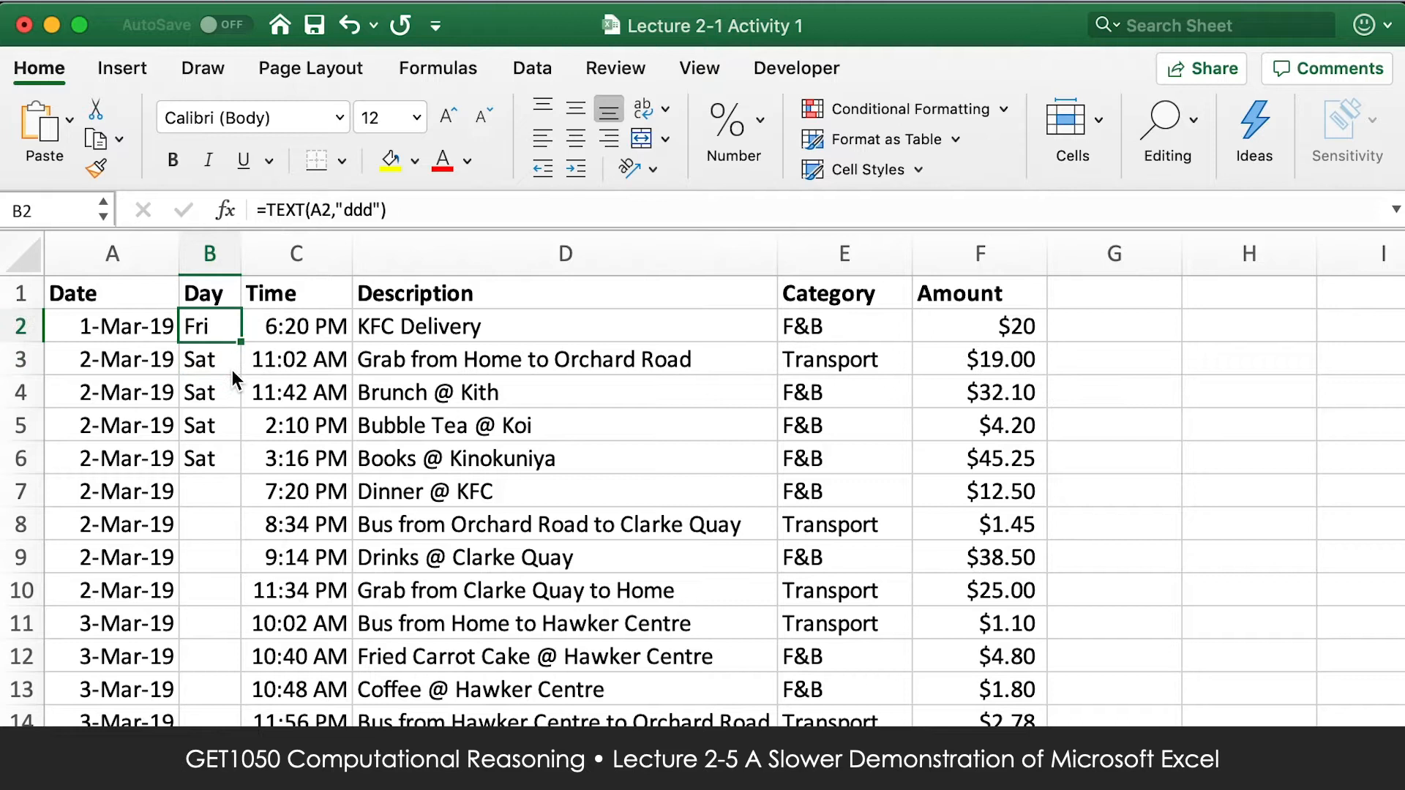
Fill the B2 weekday formula down to B6, and extend it down the whole Day column.
drag(241, 342, 227, 458)
click(220, 331)
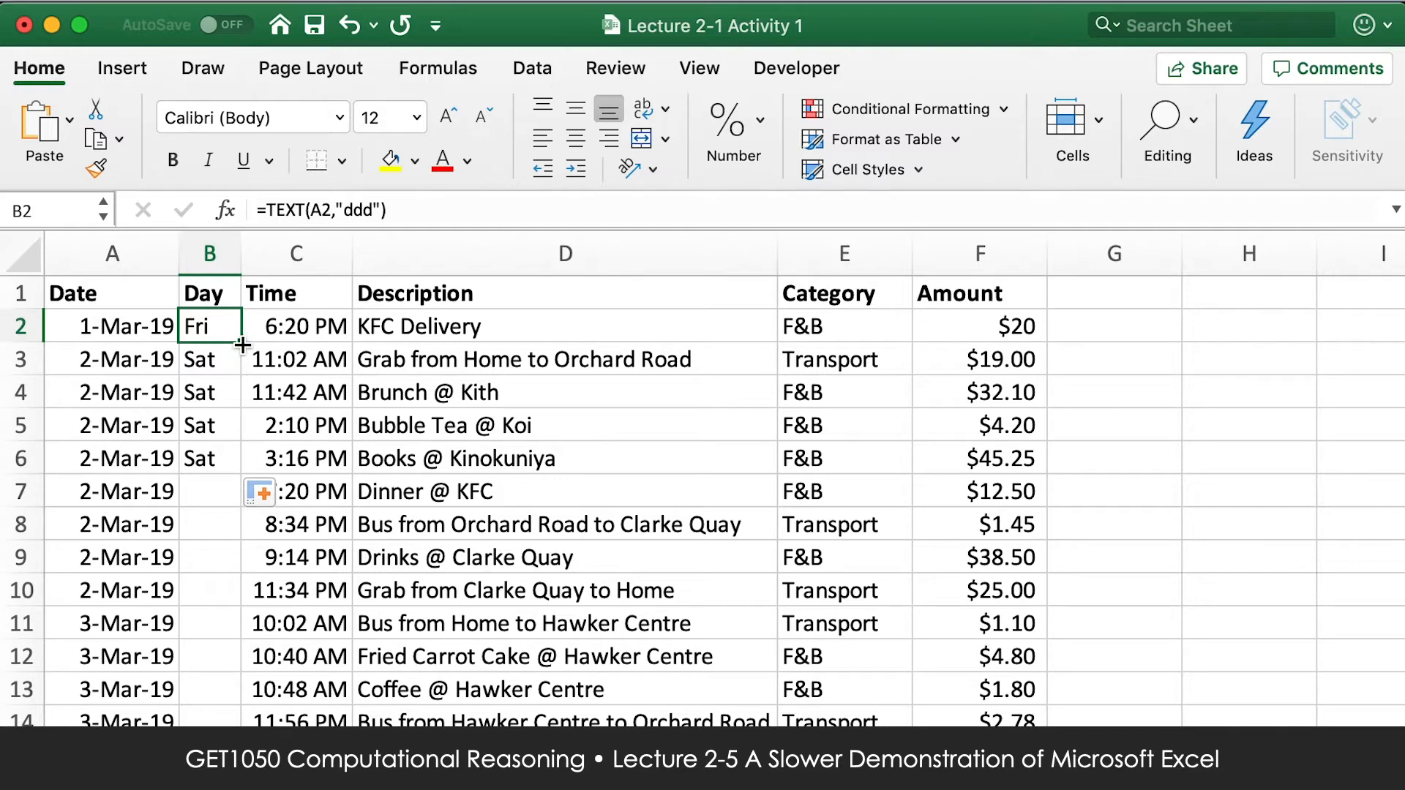
click(240, 345)
drag(240, 345, 235, 458)
double_click(240, 473)
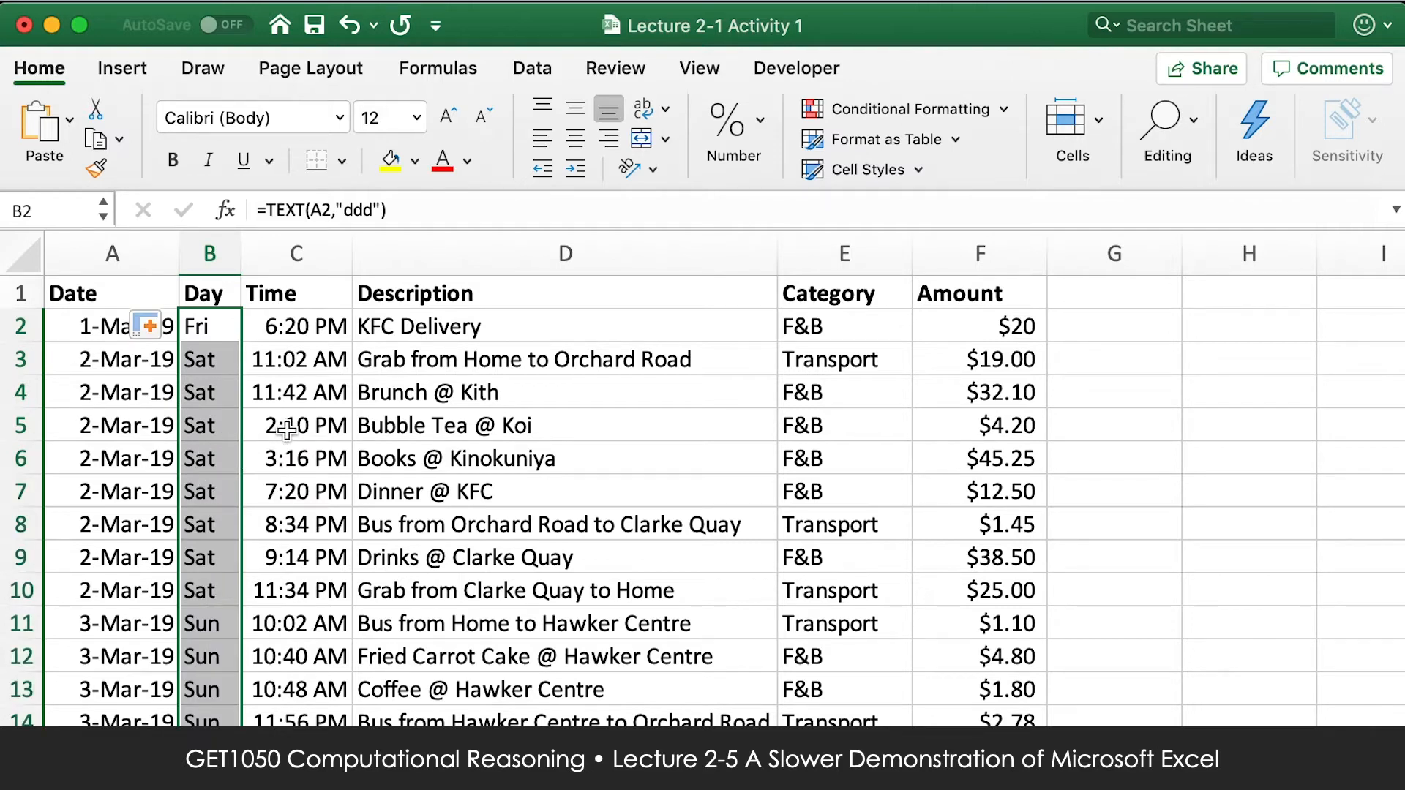
click(223, 362)
click(1220, 315)
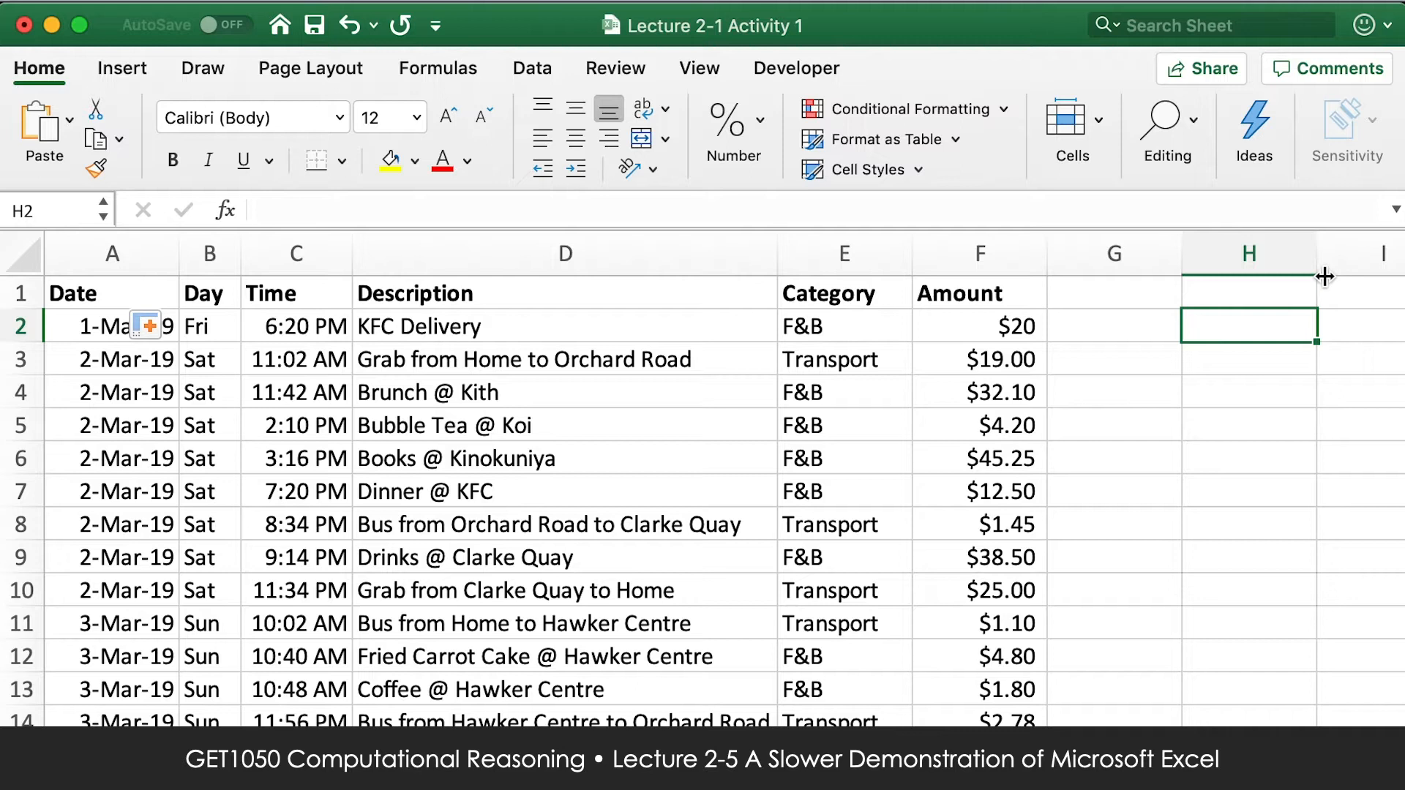
text(=)
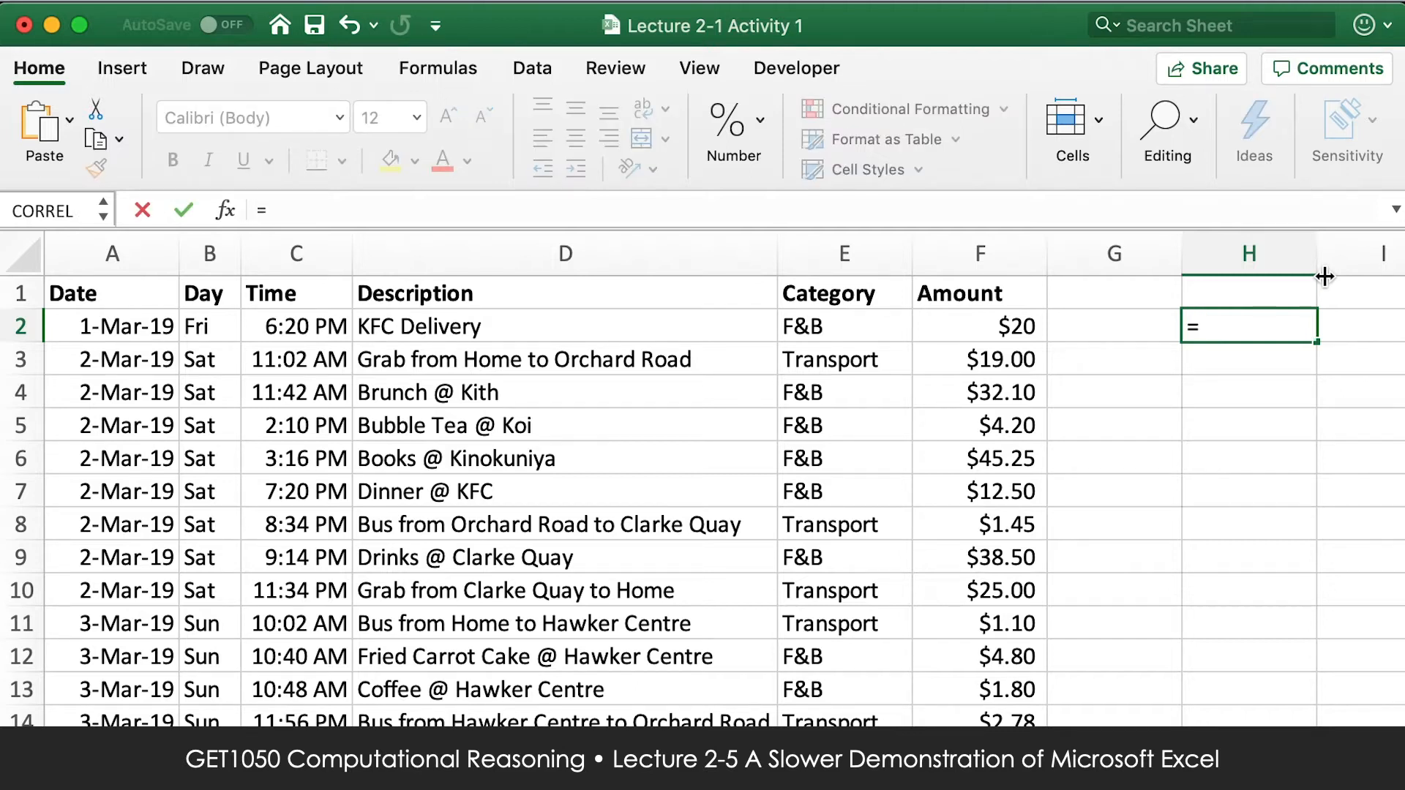
text(SUMIF()
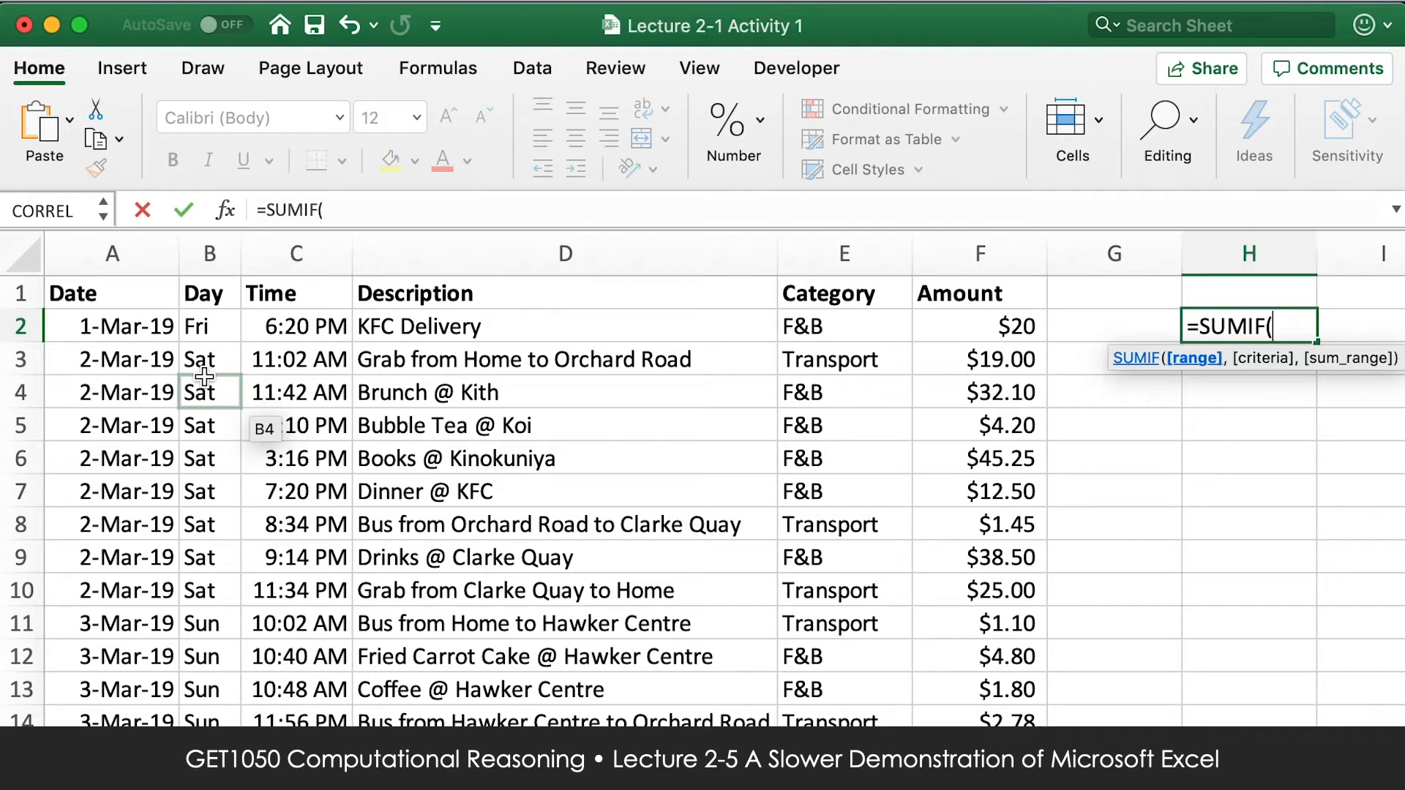
key(Escape)
Enter Mon and Tue in G2 and G3, and fill the weekday series down to Sun in G8.
click(1138, 322)
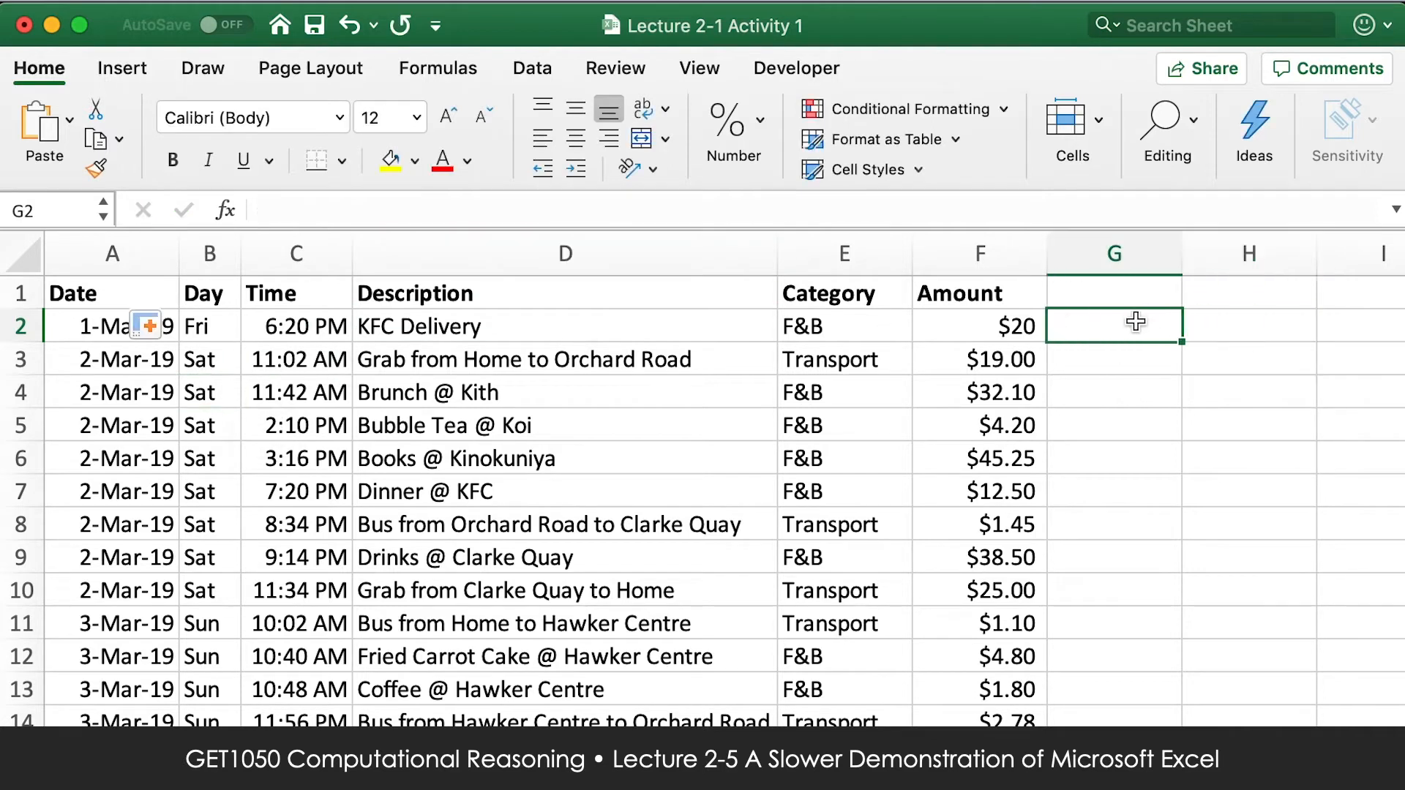
text(Mon)
key(Return)
text(Tues)
key(BackSpace)
key(Return)
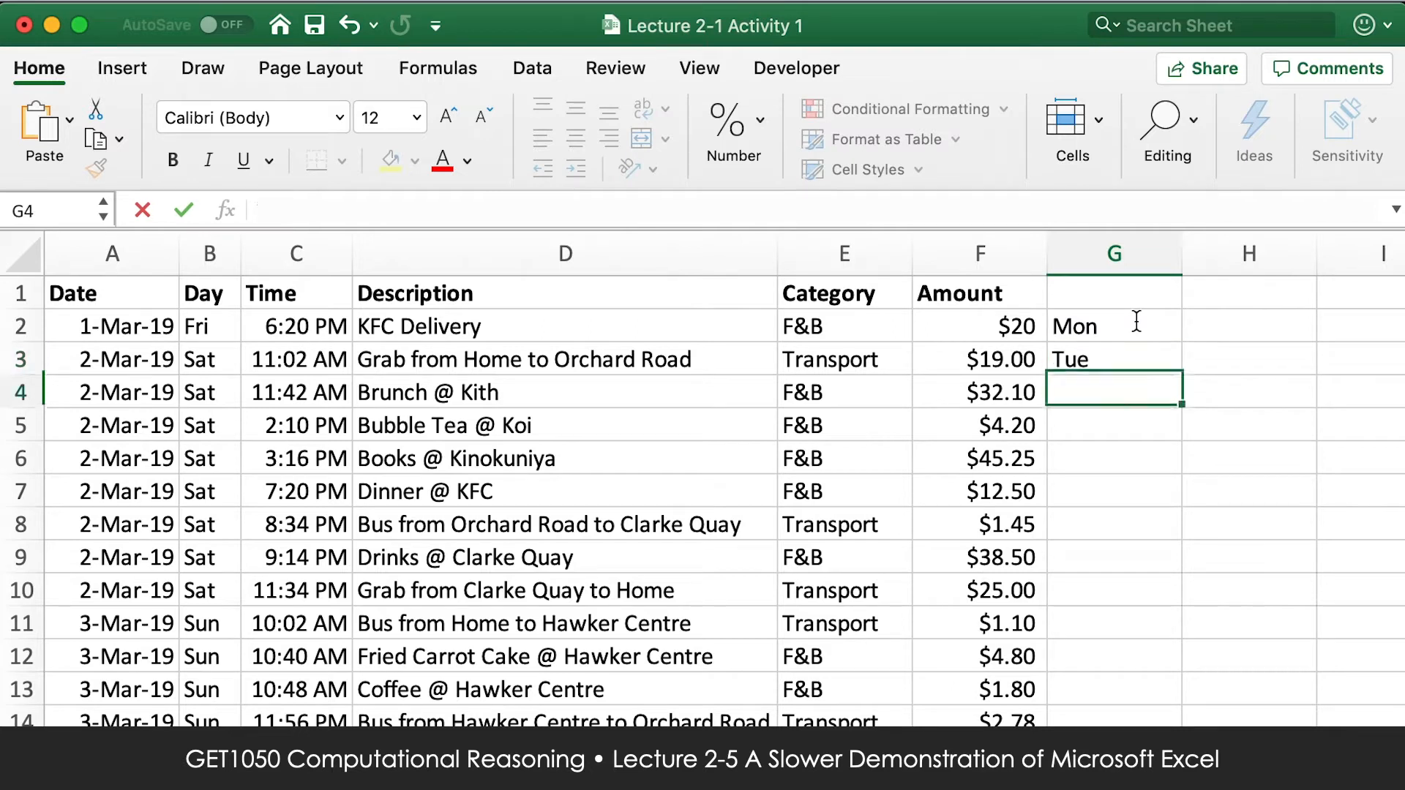
drag(1131, 333, 1180, 545)
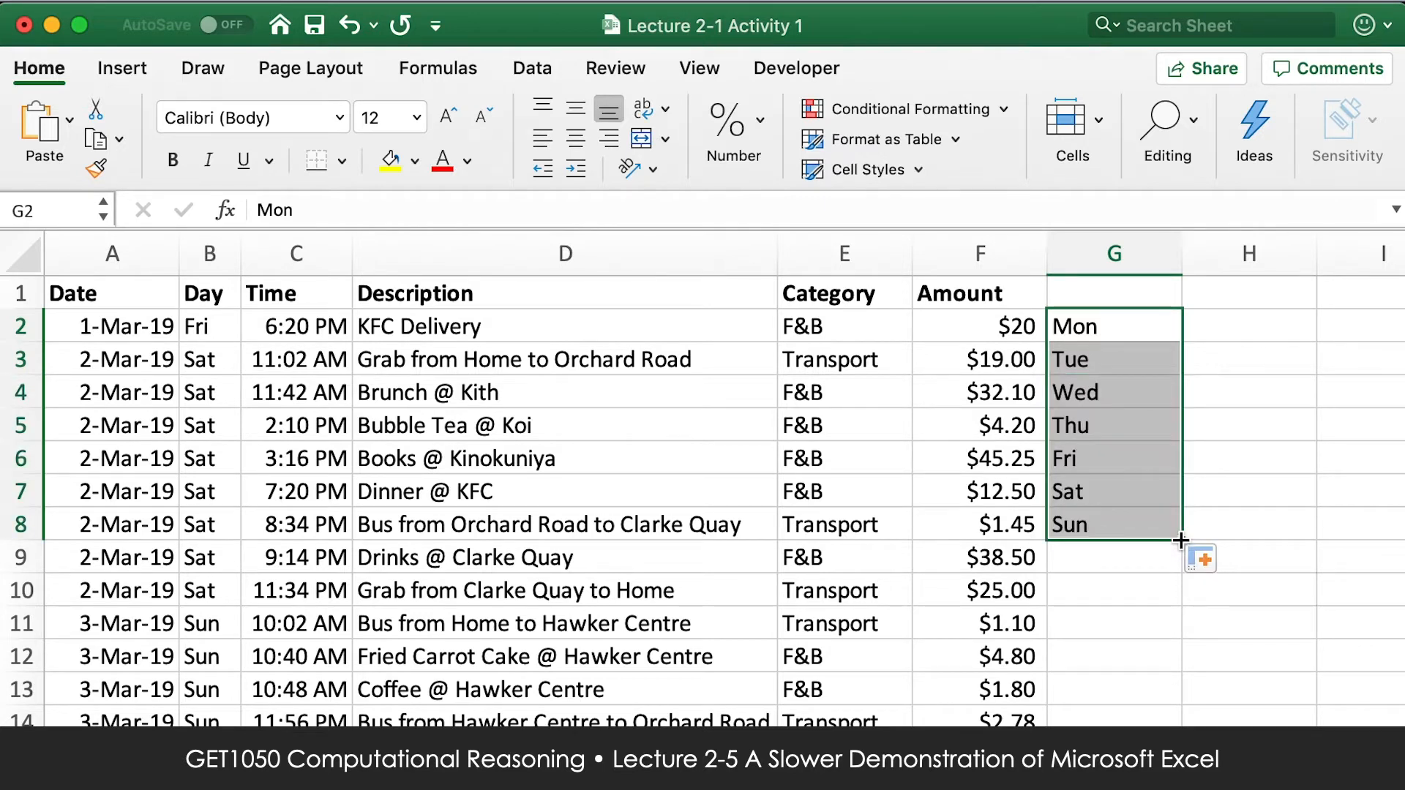
Enter 1, 2 and 3 in H2 to H4 and fill the number series down to H12.
click(1294, 322)
text(1)
key(Return)
text(2)
key(Return)
text(3)
key(Return)
drag(1296, 326, 1327, 680)
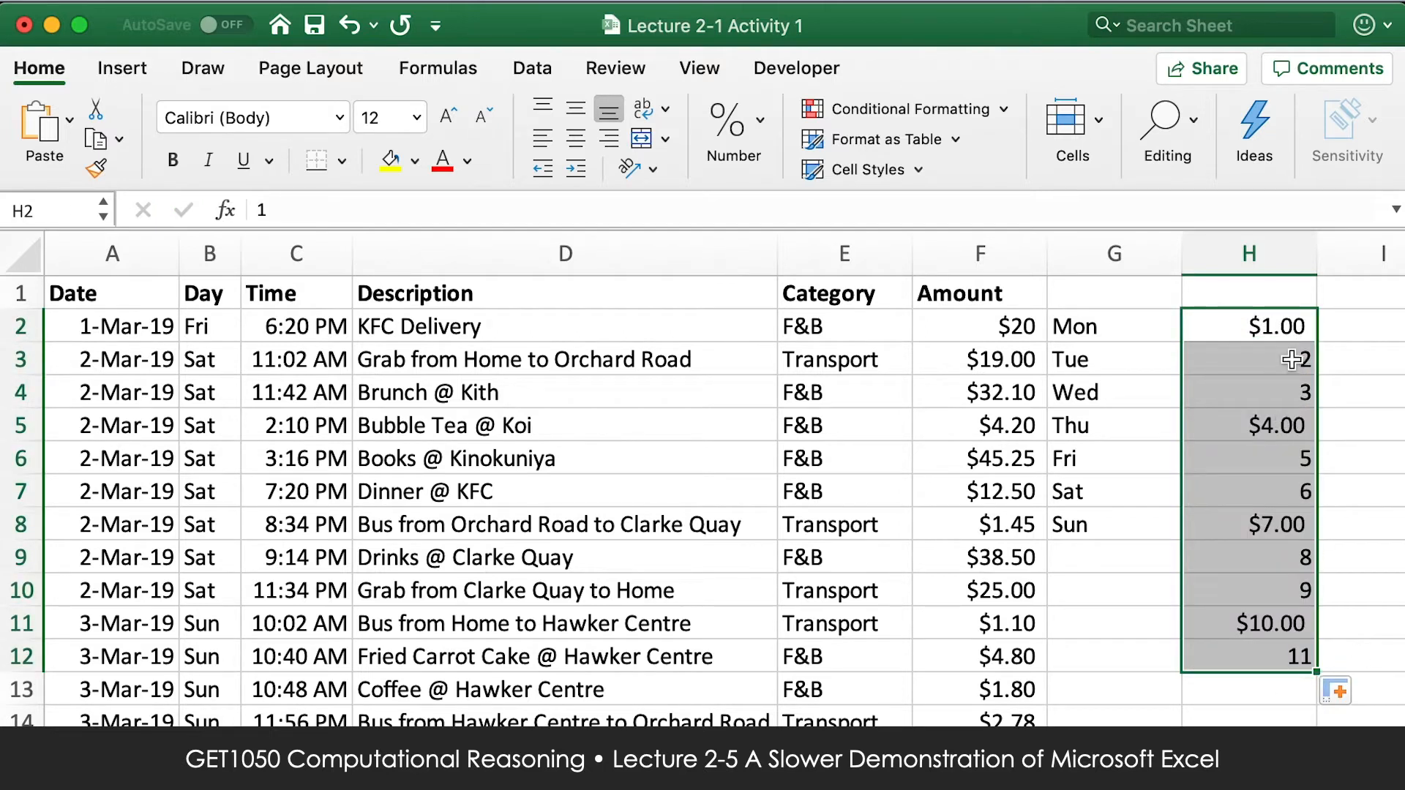
Examine how the number formats alternate among the filled cells in the upper part of column H.
click(1290, 329)
click(1295, 388)
click(1293, 333)
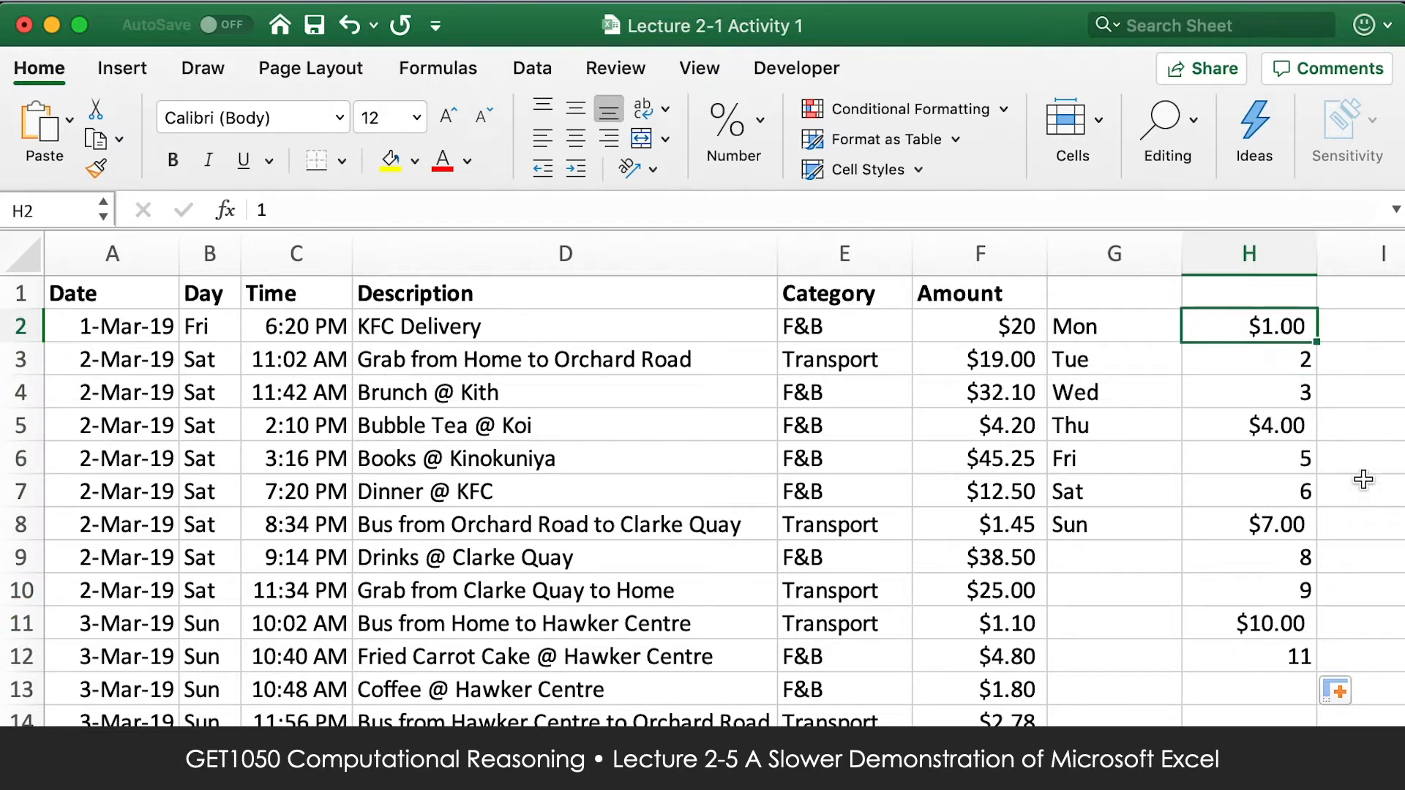
shift+click(1295, 398)
click(1291, 431)
drag(1295, 329, 1295, 492)
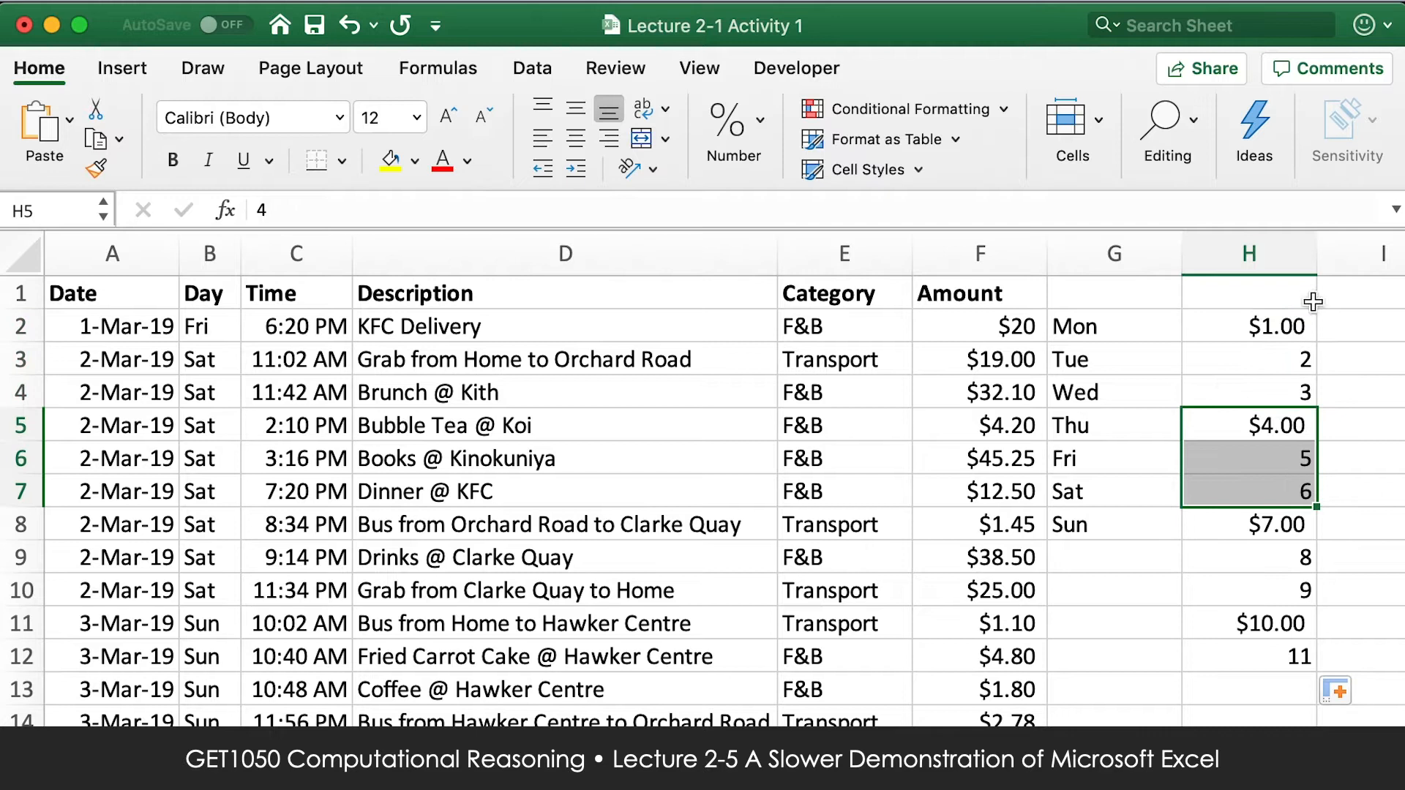
click(1295, 357)
click(1292, 326)
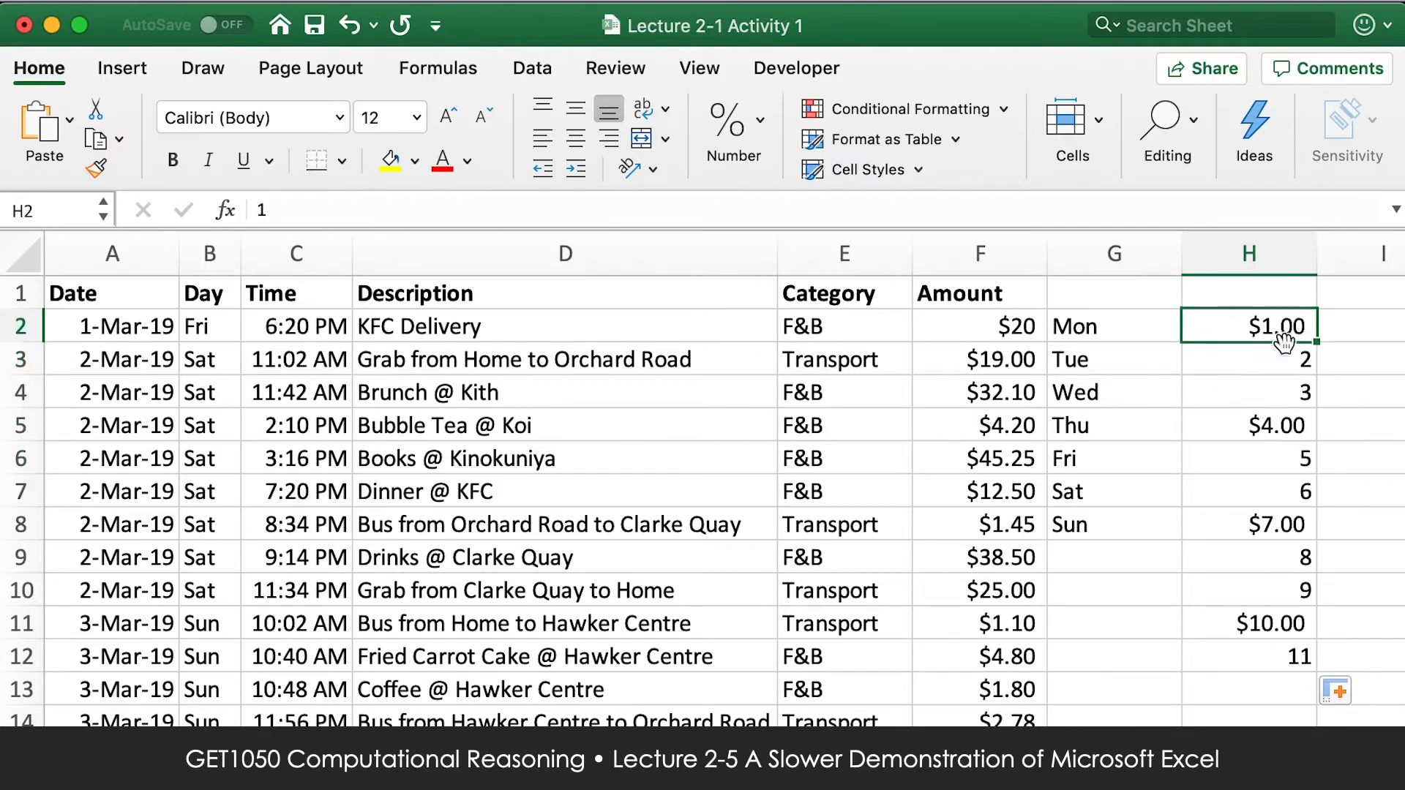
Apply the General number format to all of column H, and switch it to Currency.
click(1252, 254)
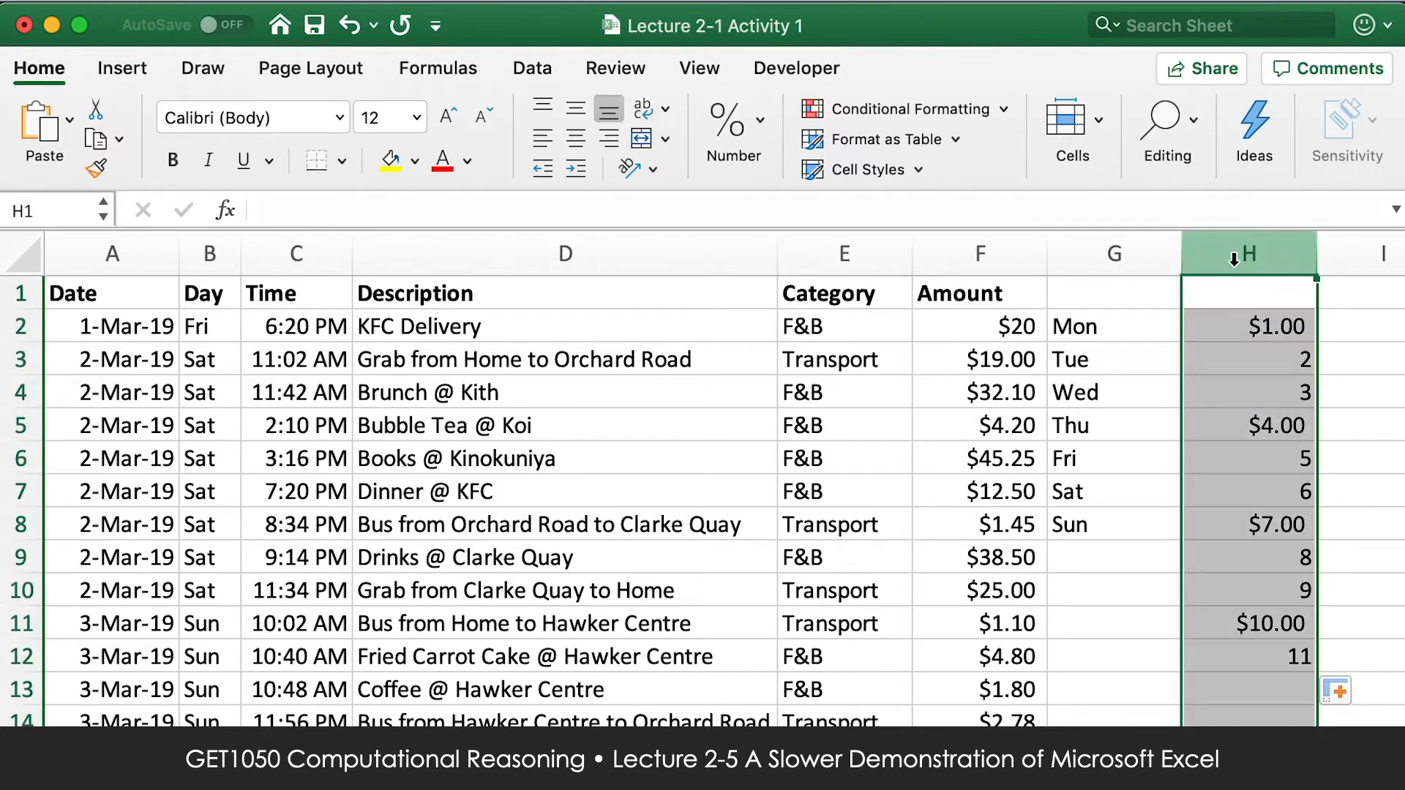
click(729, 110)
click(804, 202)
click(783, 253)
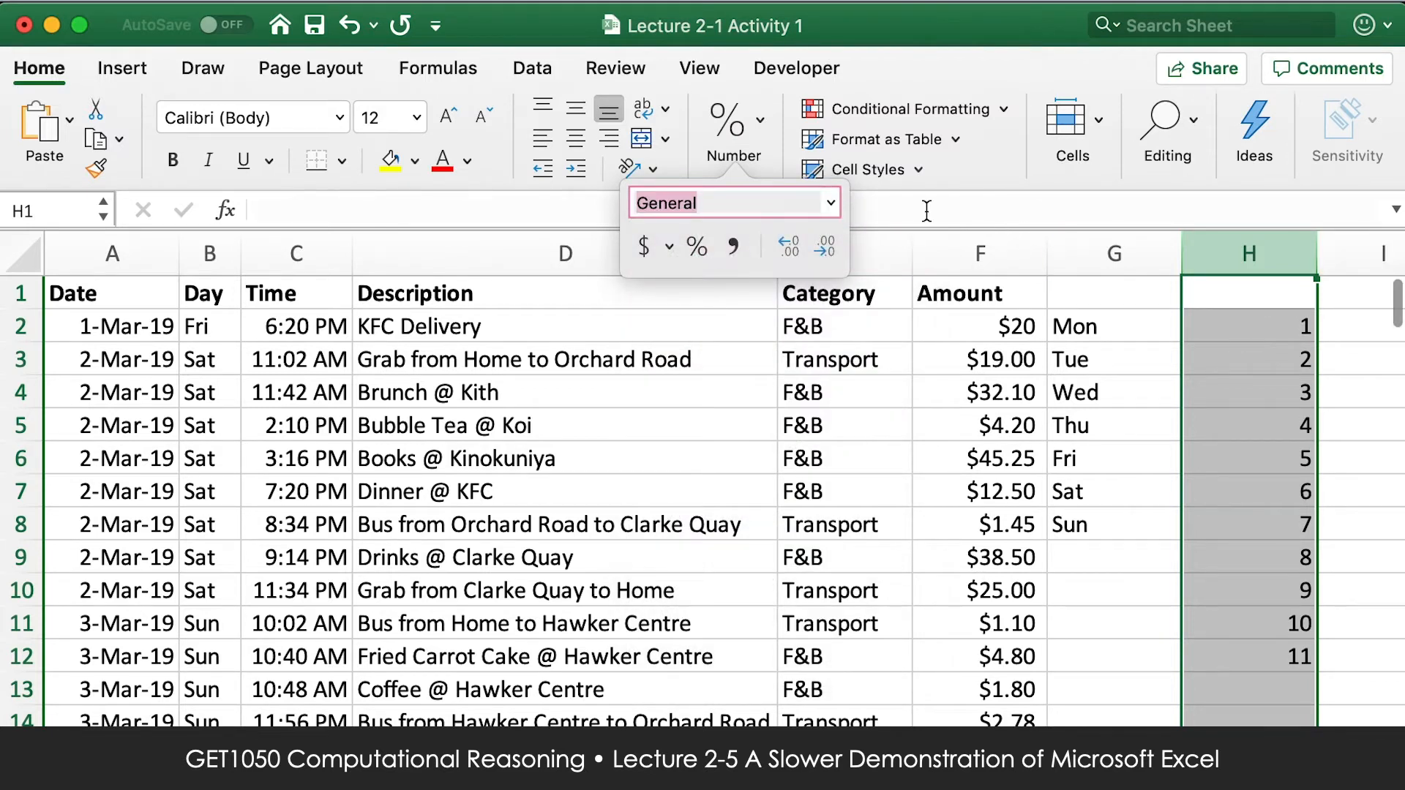
click(831, 202)
click(819, 313)
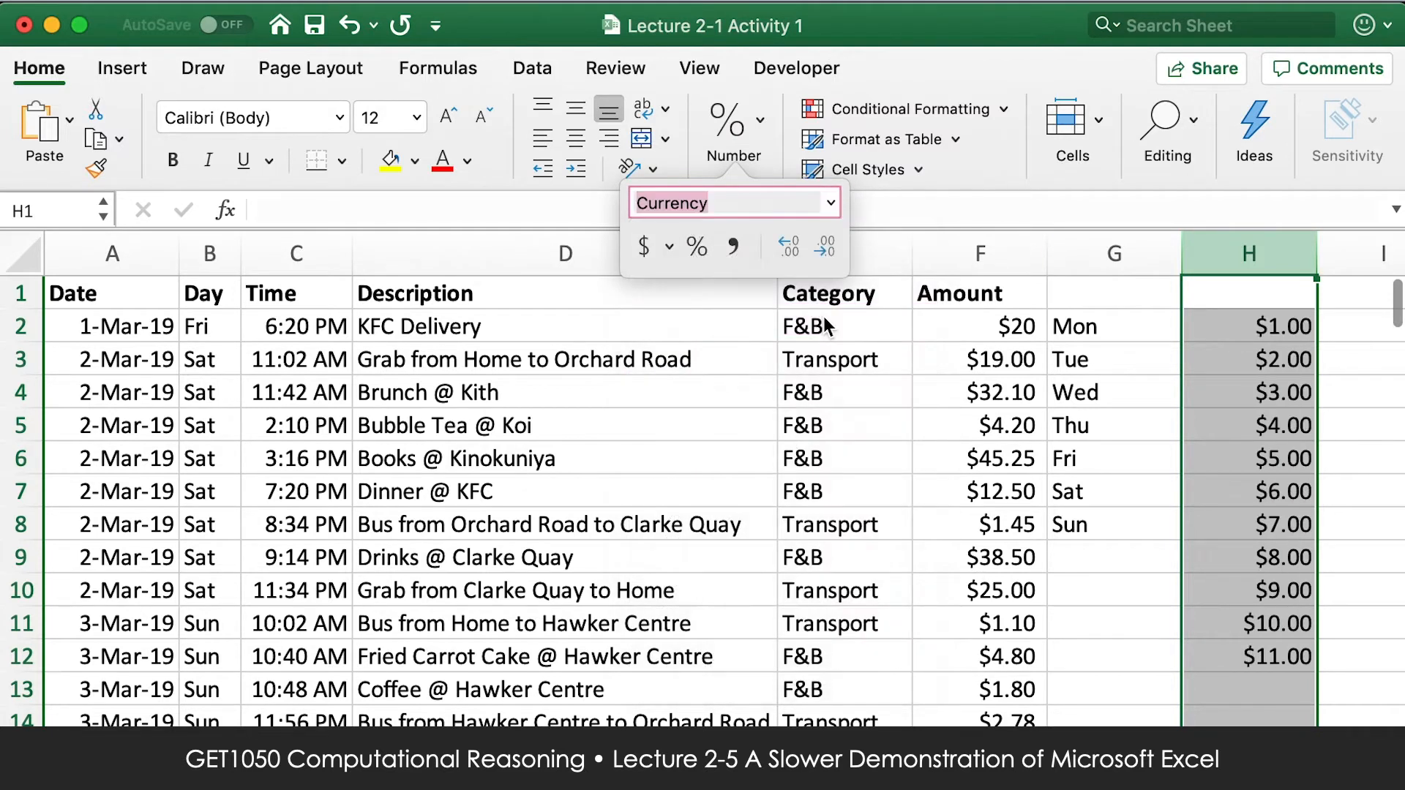
Clear the sample number series from H2 to H12.
click(1256, 296)
click(1255, 328)
shift+click(1259, 654)
key(Delete)
Start a SUMIF formula in H2 with the Day entries B2:B135 as its range.
key(Up)
key(Down)
text(=)
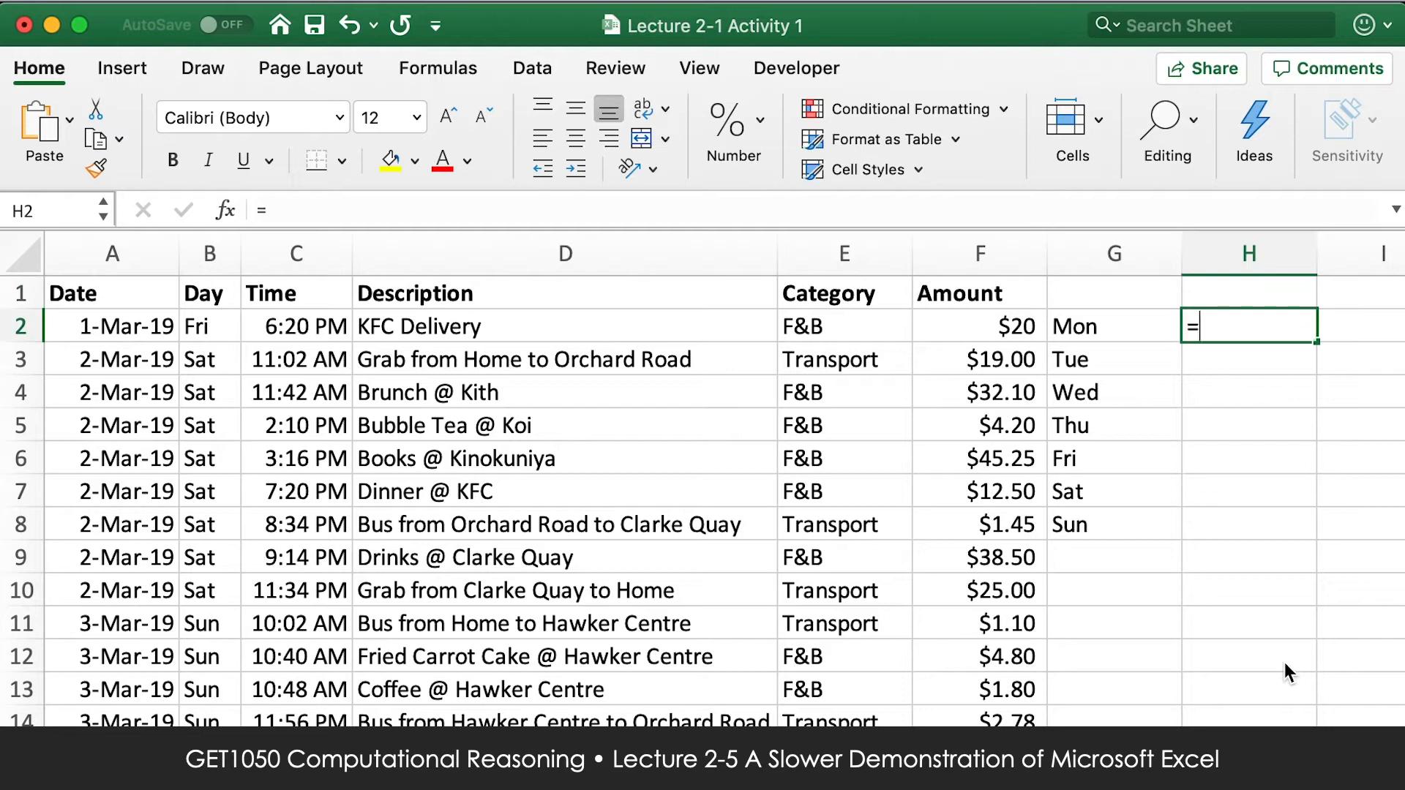
text(SUMIF()
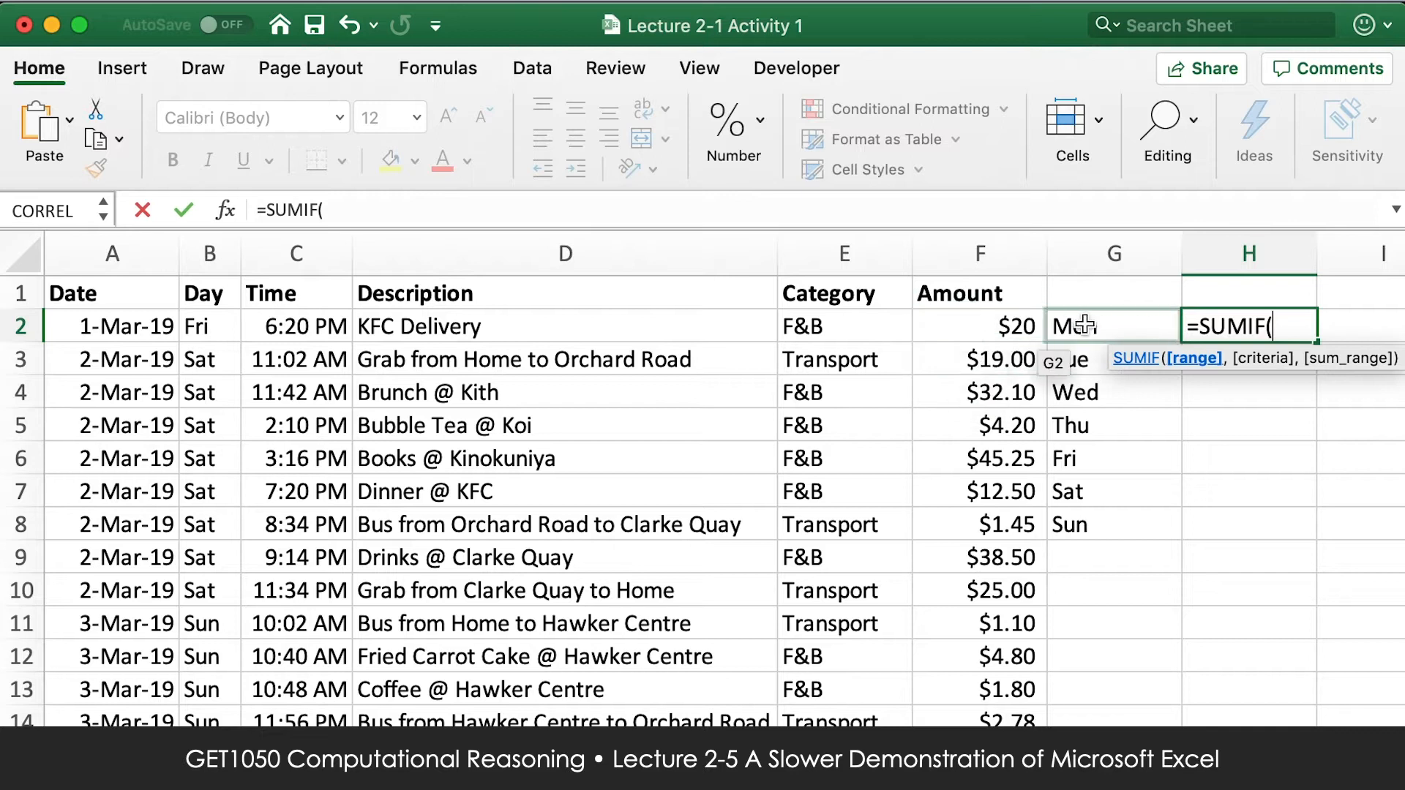
click(211, 326)
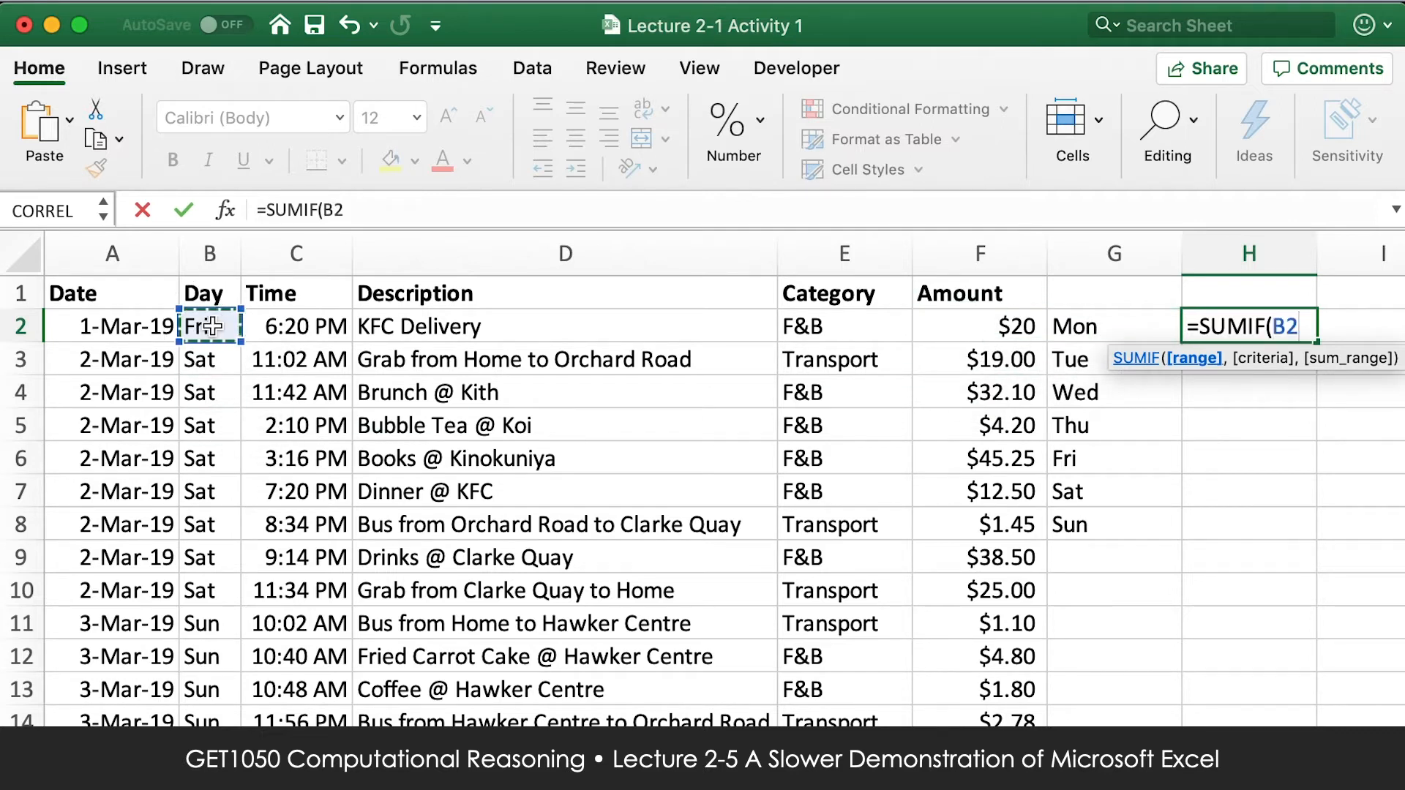
key(super+shift+Down)
text(,)
scroll(1352, 493, up, 15)
scroll(1254, 389, up, 18)
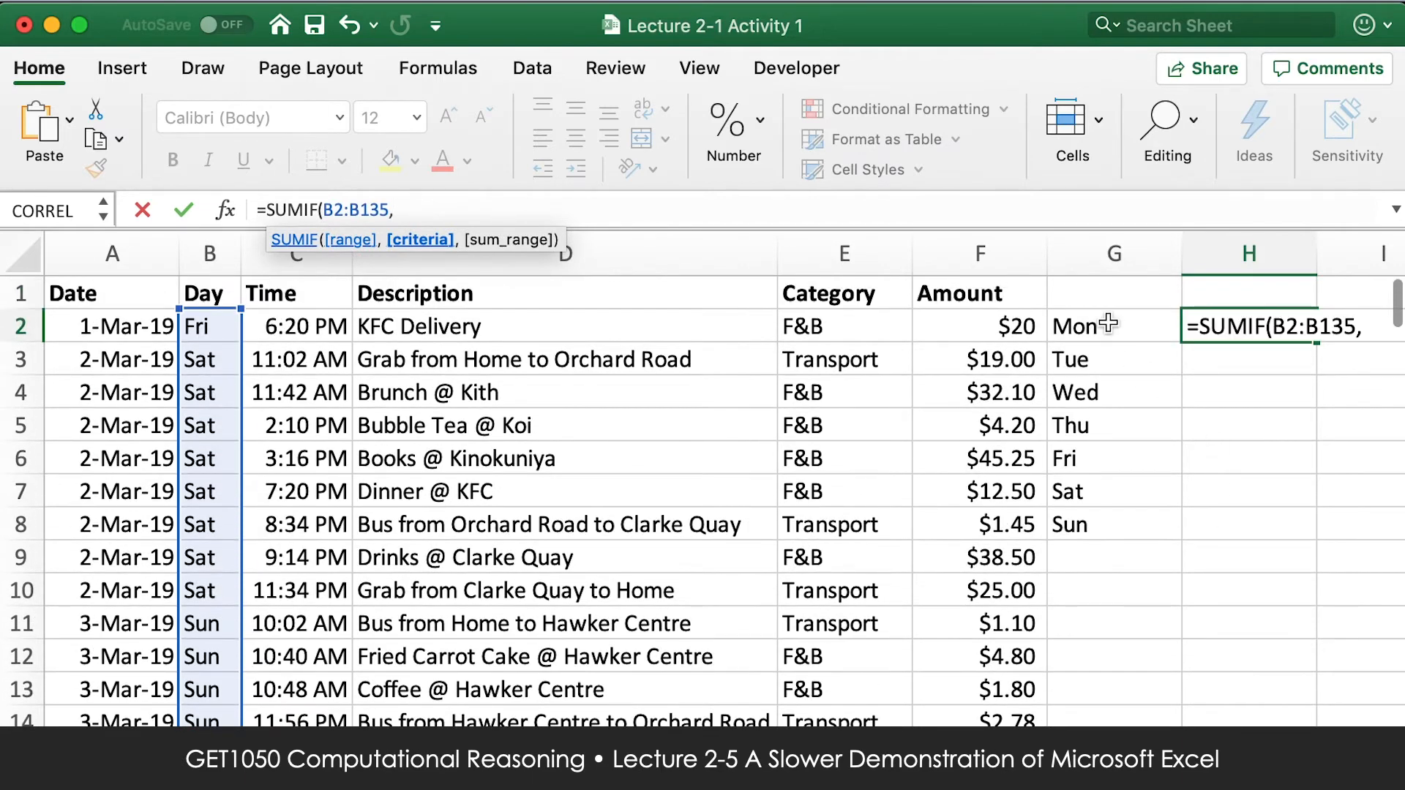
Complete the H2 SUMIF formula with G2 as the criteria and the amounts F2:F135 as the sum range.
click(1107, 324)
text(,)
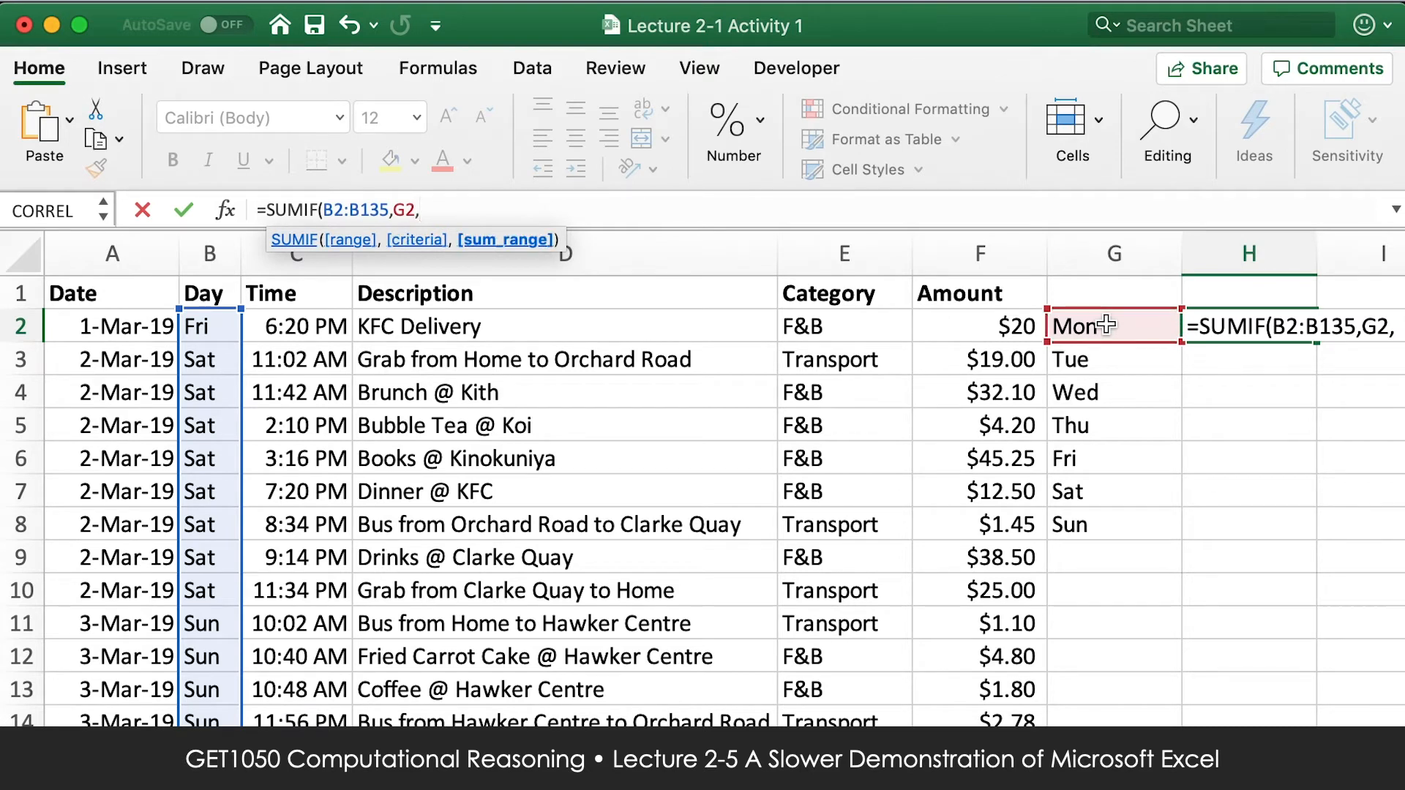
click(977, 326)
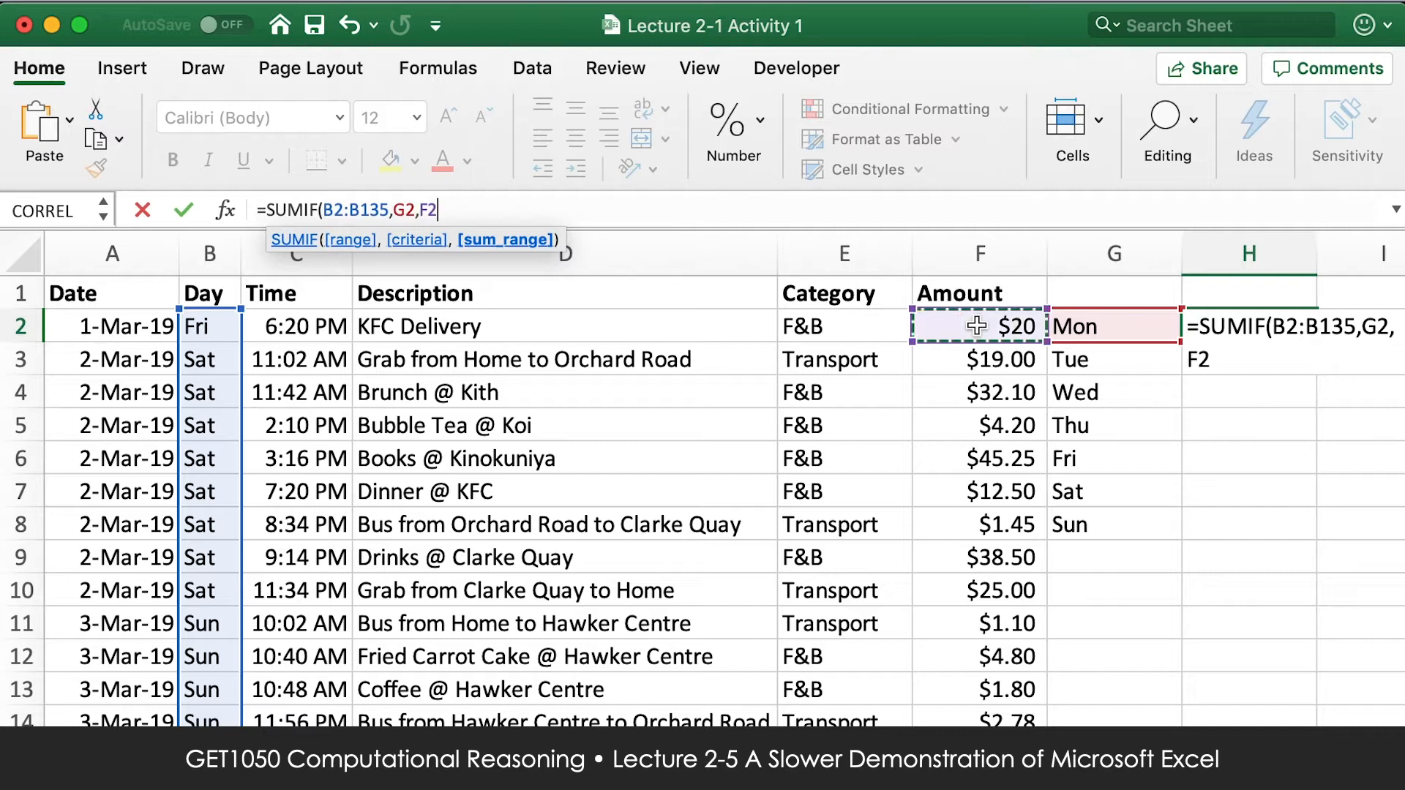
key(ctrl+shift+Down)
text())
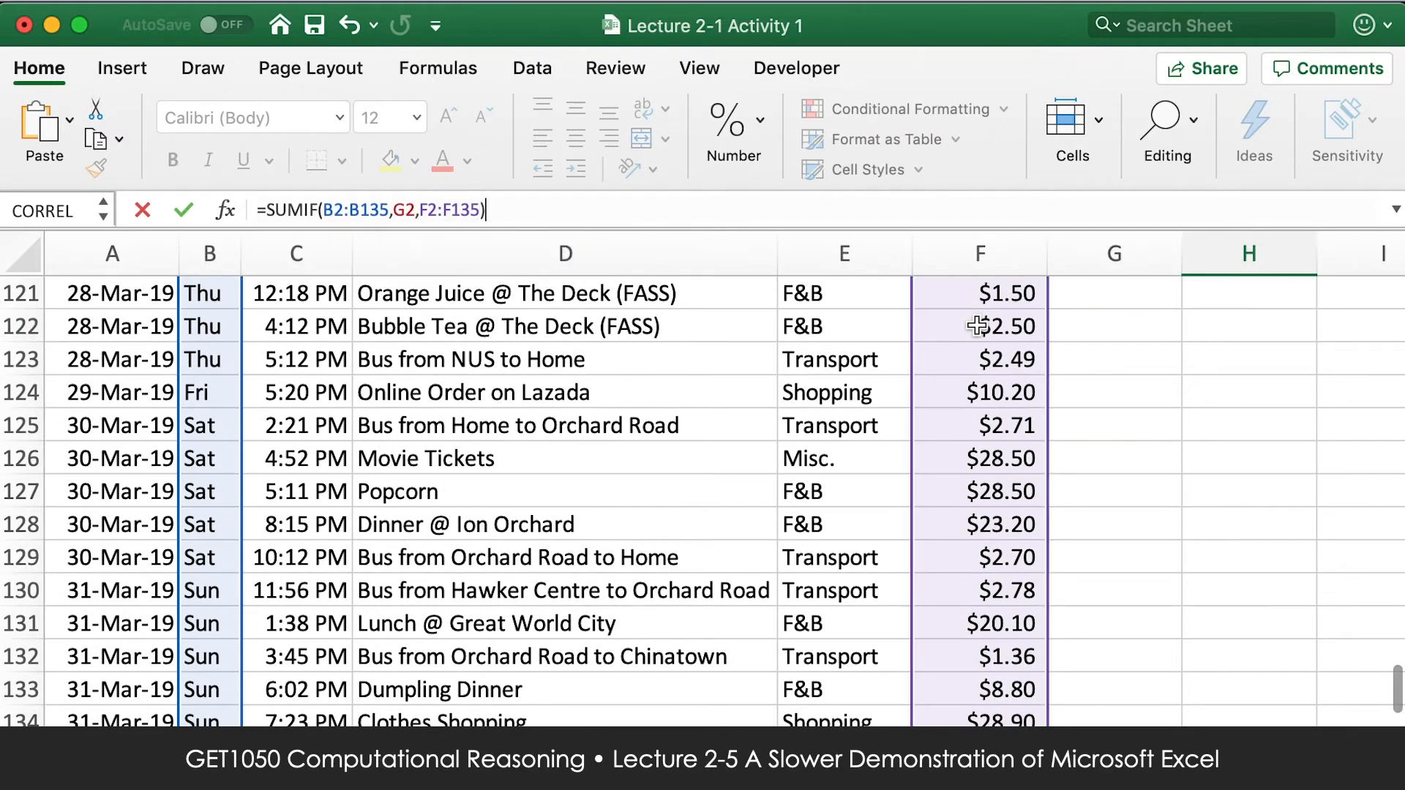
key(Return)
Fill the H2 SUMIF formula down to H8 and check the range and sum range references in H3.
click(1272, 324)
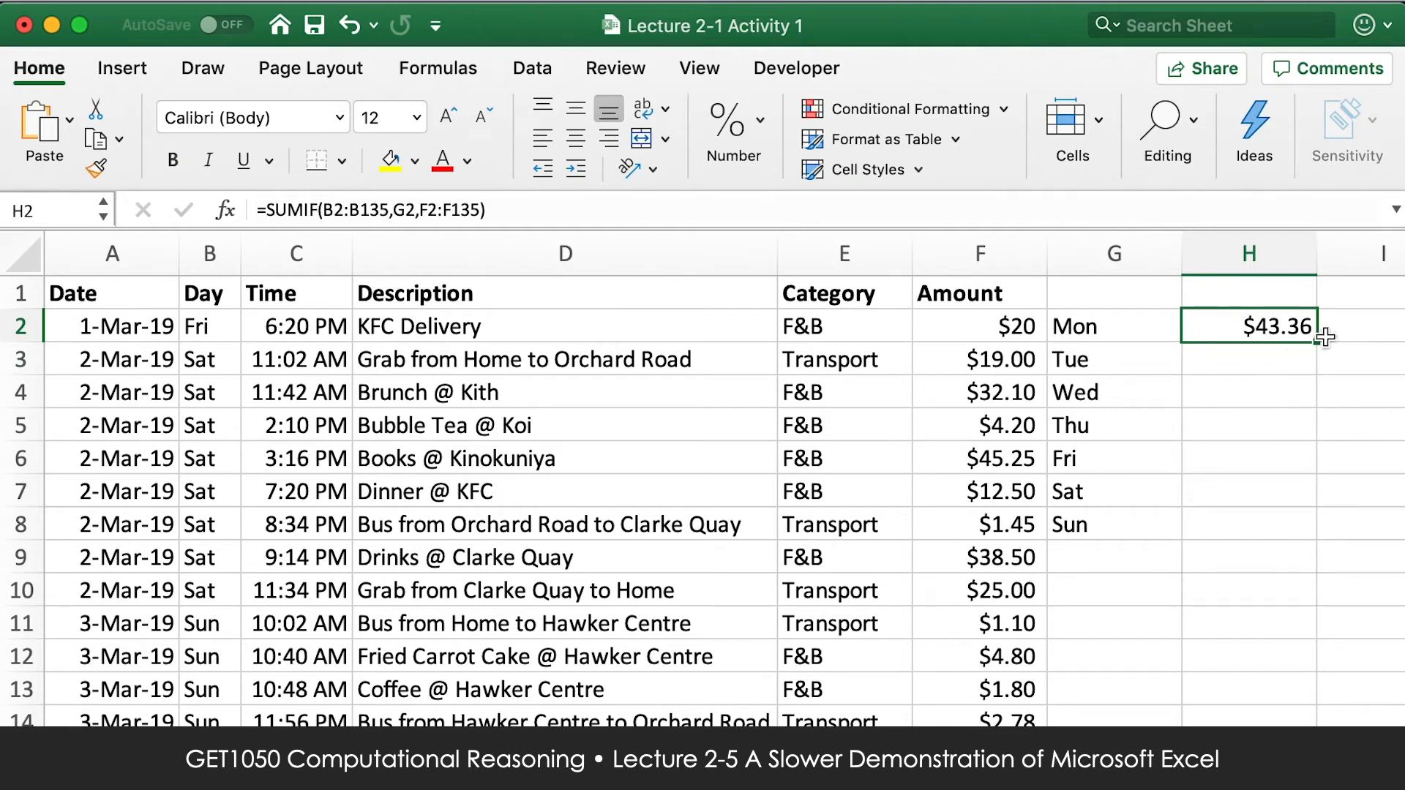
drag(1317, 341, 1207, 530)
click(1229, 368)
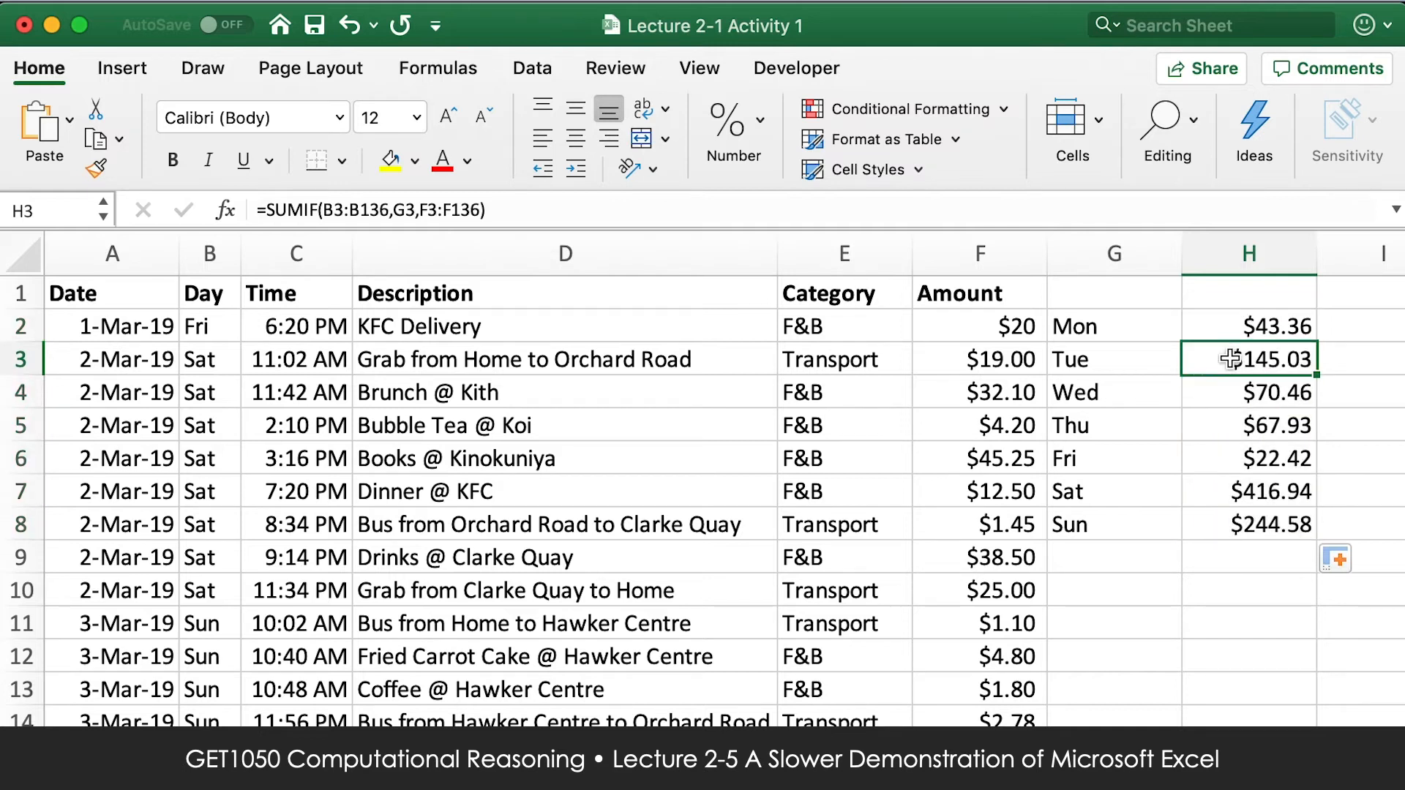
click(326, 210)
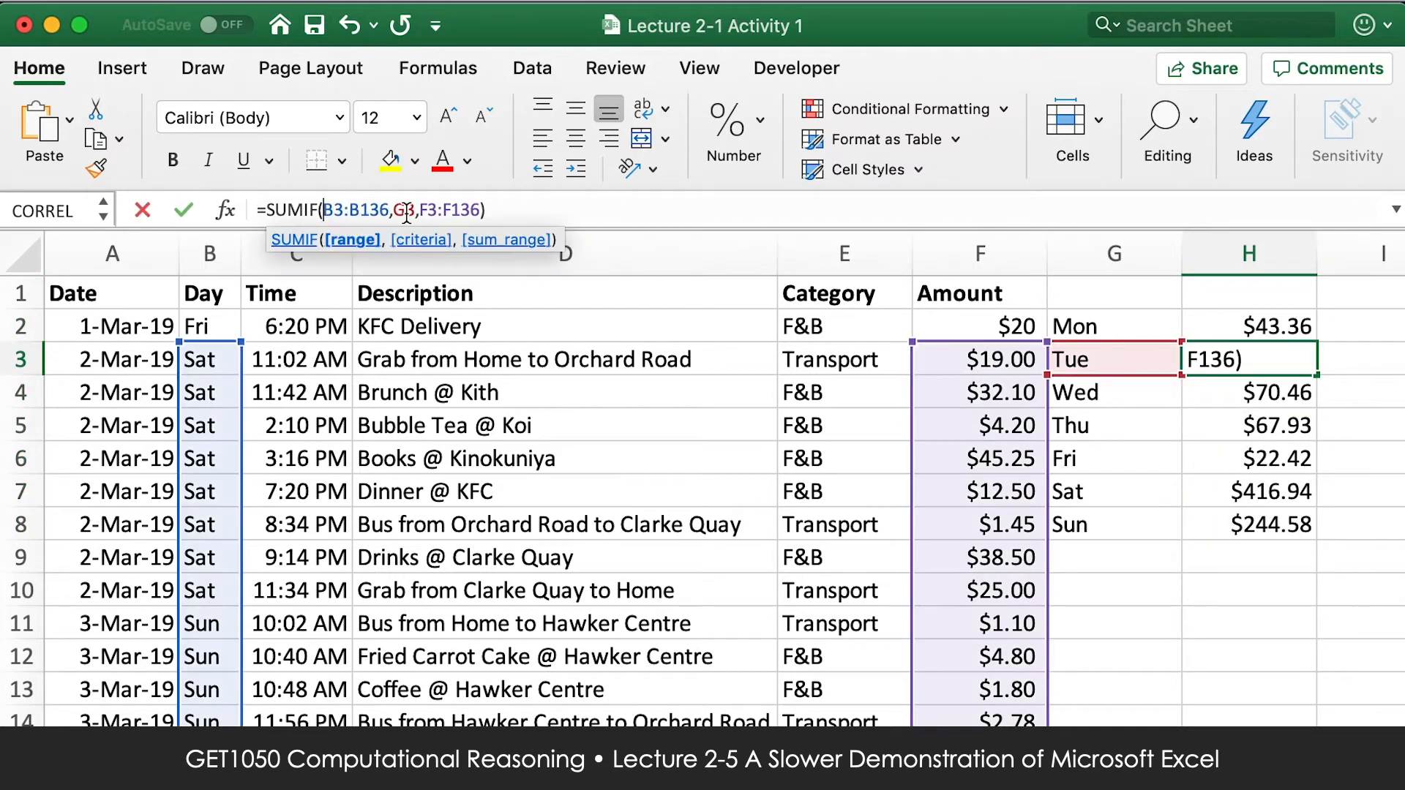
click(431, 210)
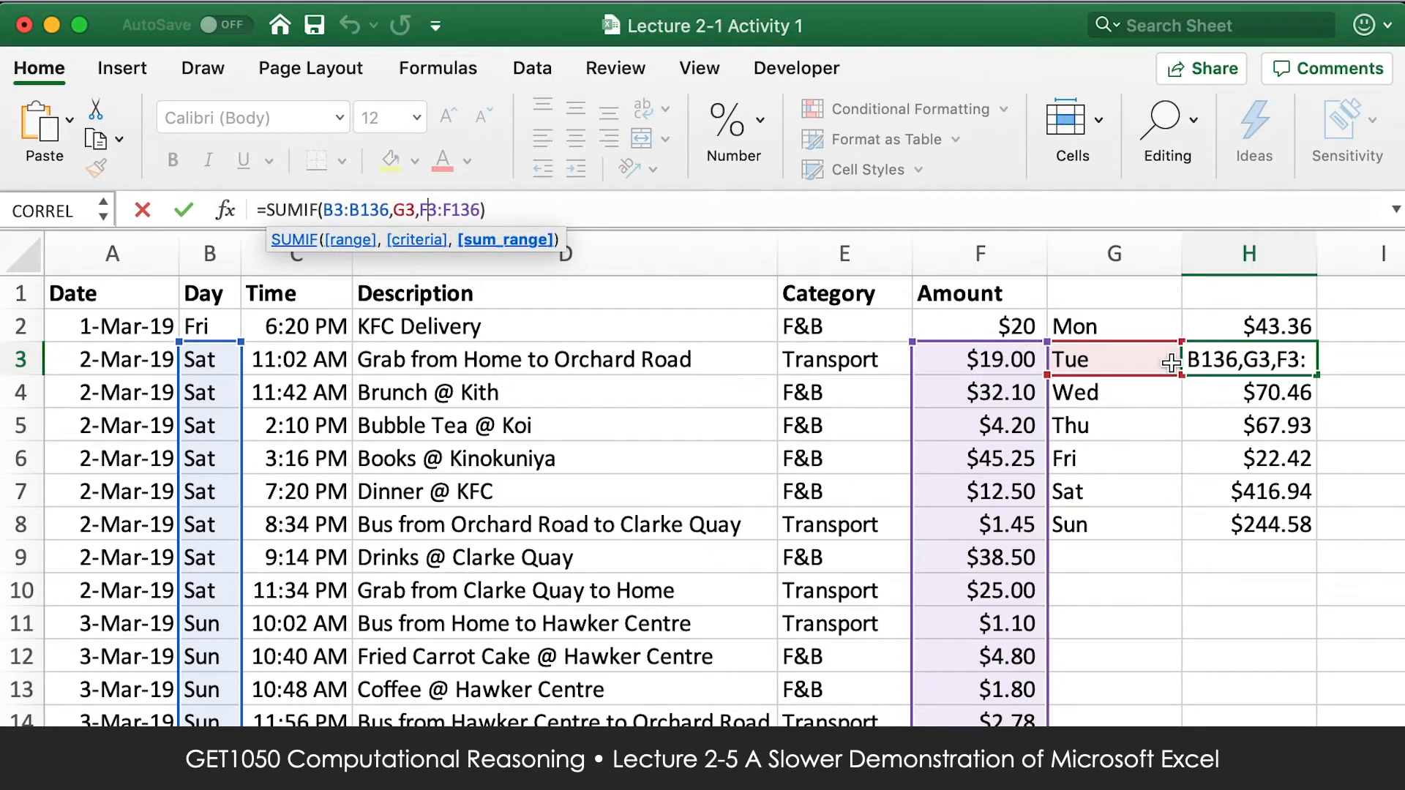
key(ctrl+Return)
Compare the range, criteria and sum range references of the filled SUMIF formulas in H4, H5 and H7.
click(1242, 396)
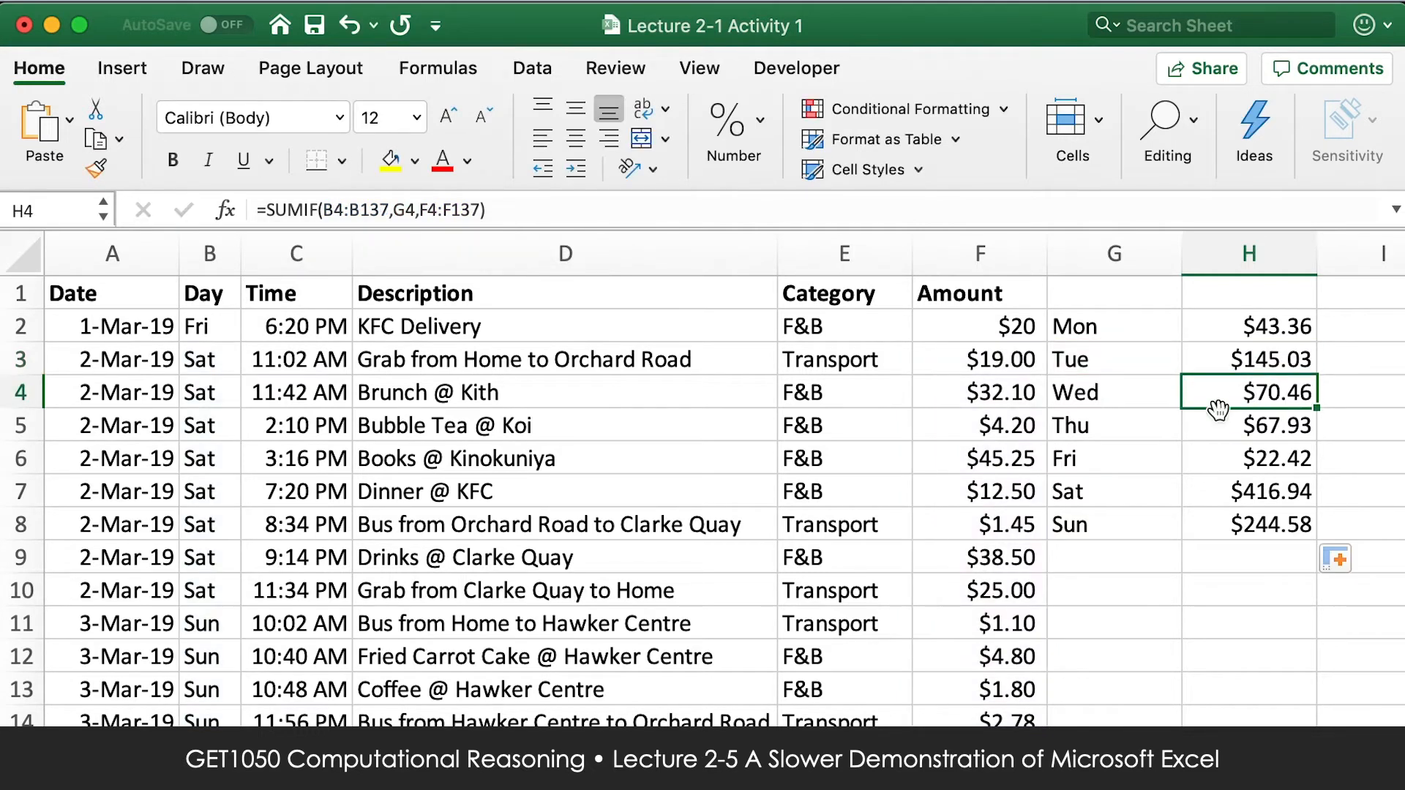
click(408, 209)
key(ctrl+Return)
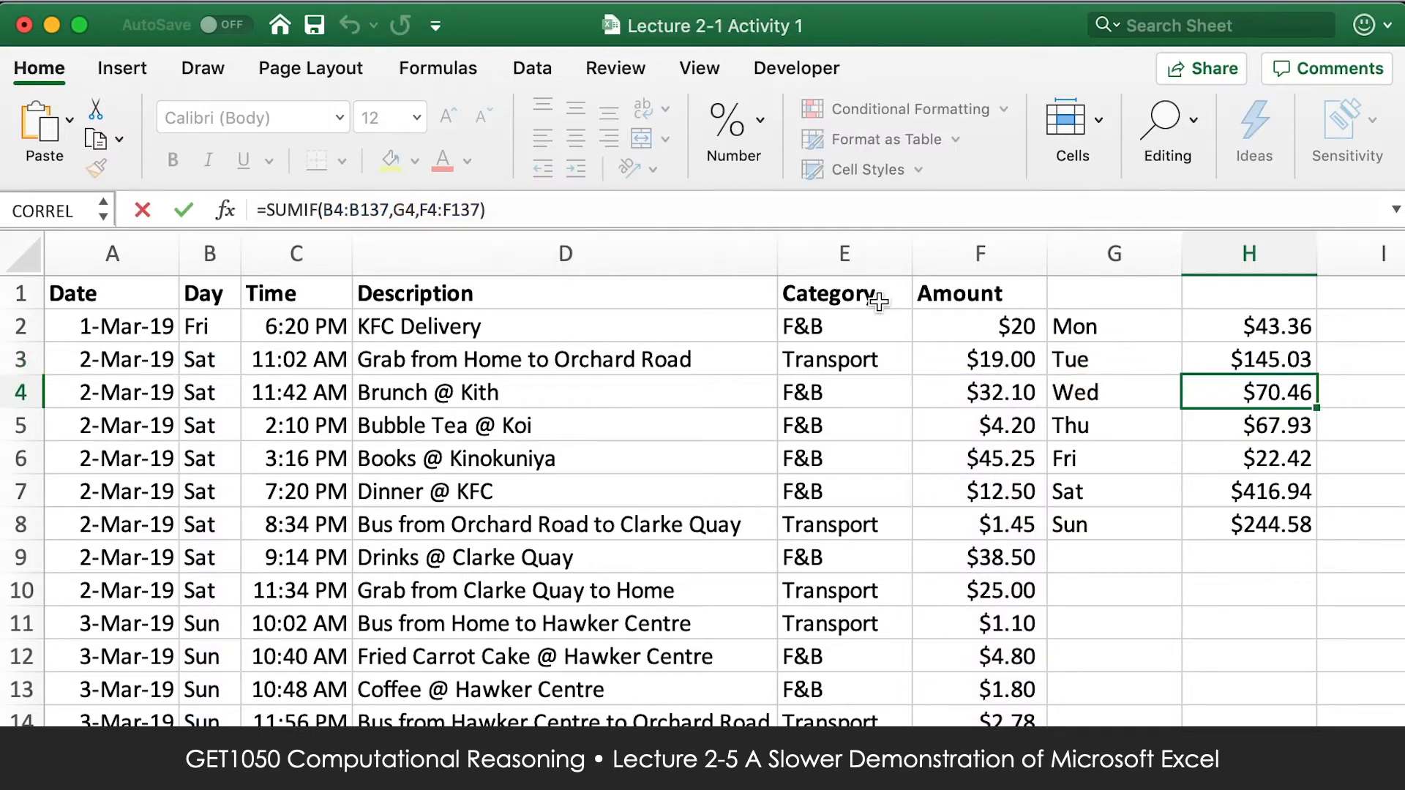
click(1239, 419)
click(410, 210)
key(ctrl+Return)
click(1227, 488)
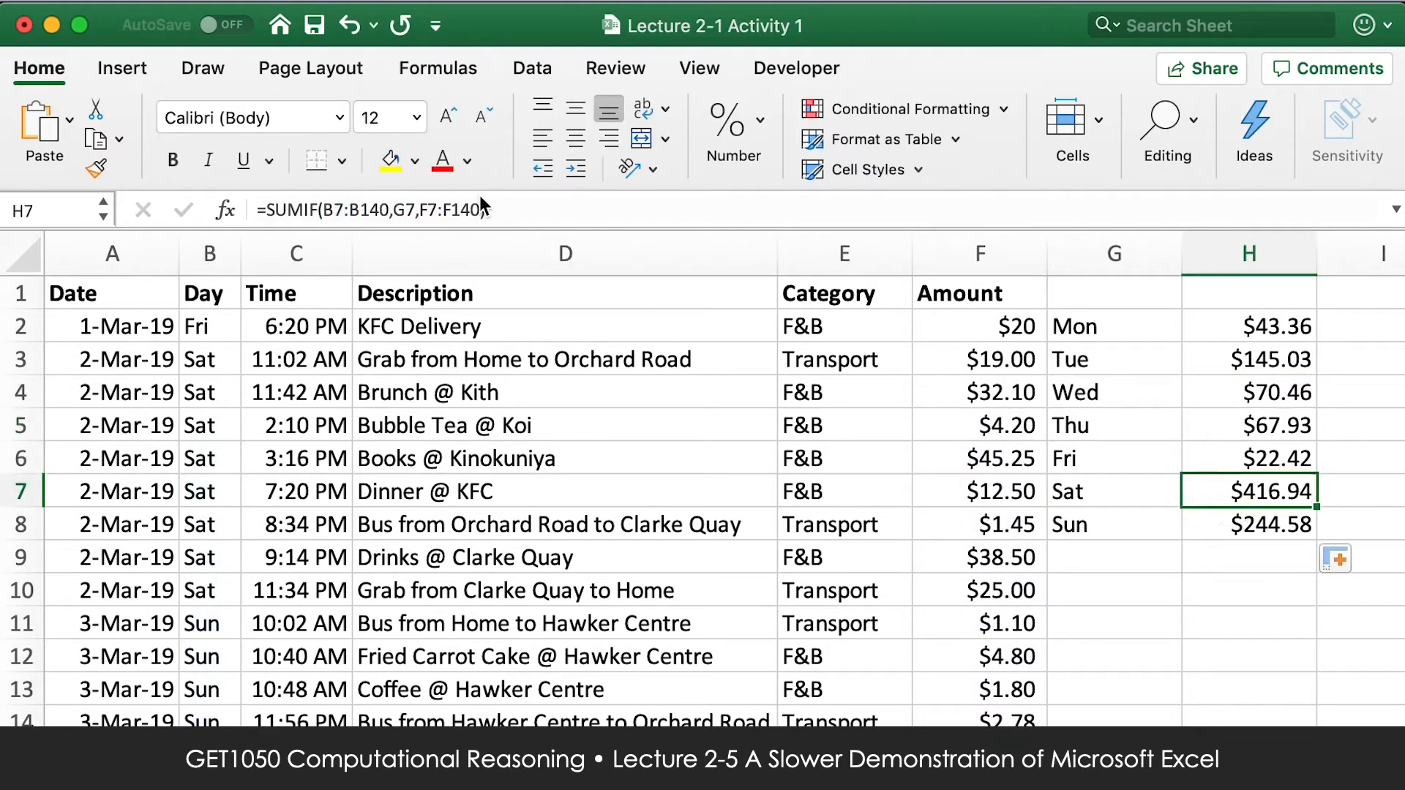
click(453, 210)
key(ctrl+Return)
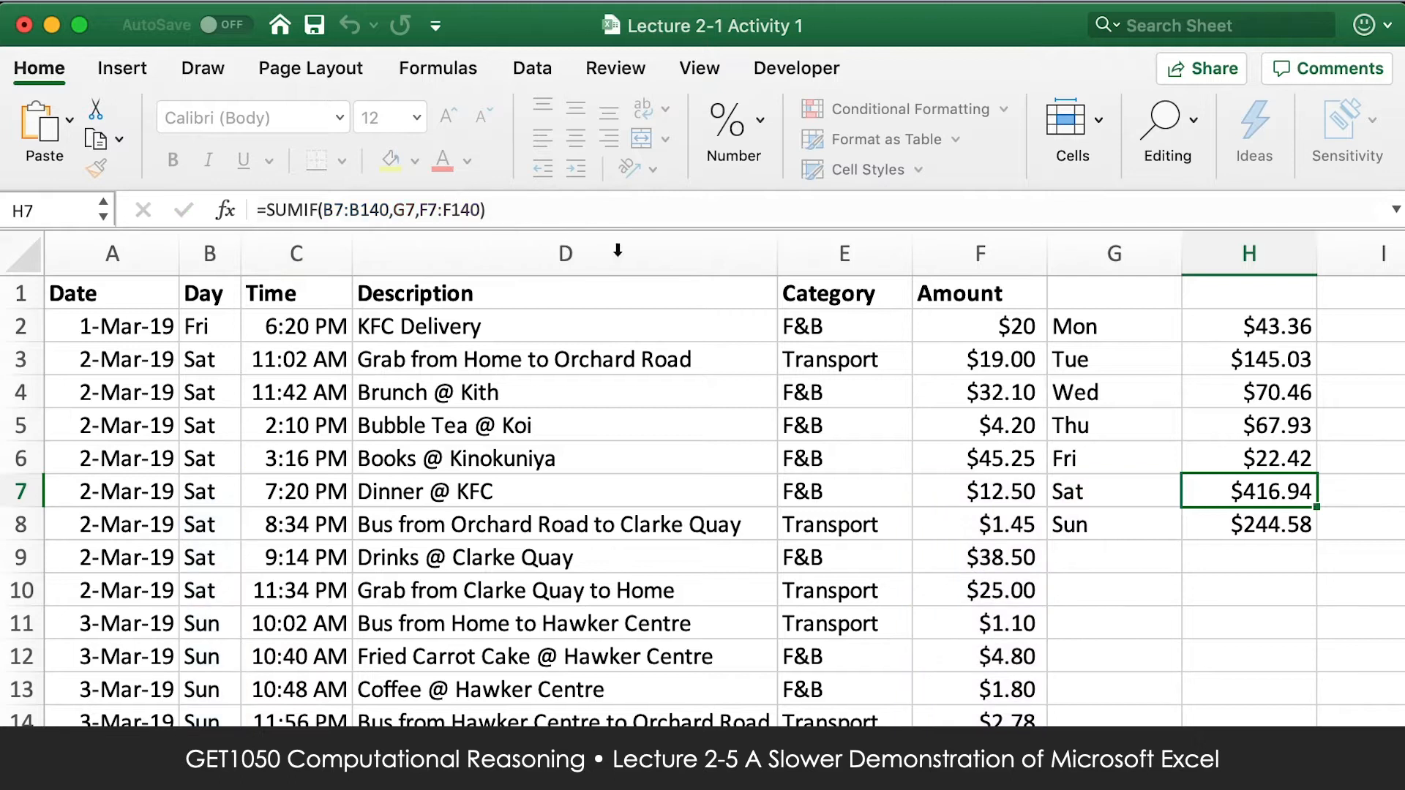
Lock the range in the H2 SUMIF formula as $B$2:$B$135.
click(1268, 369)
click(1264, 333)
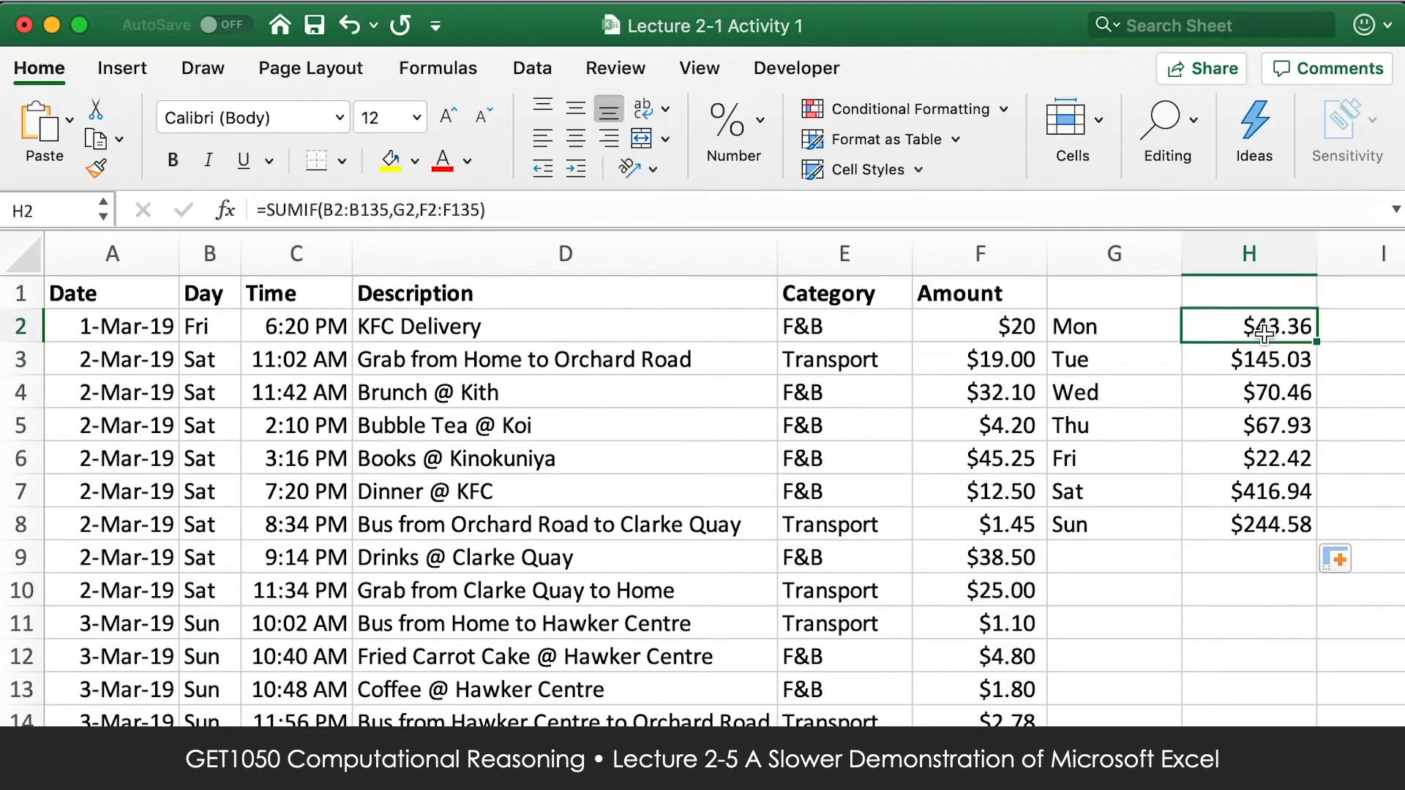
click(323, 212)
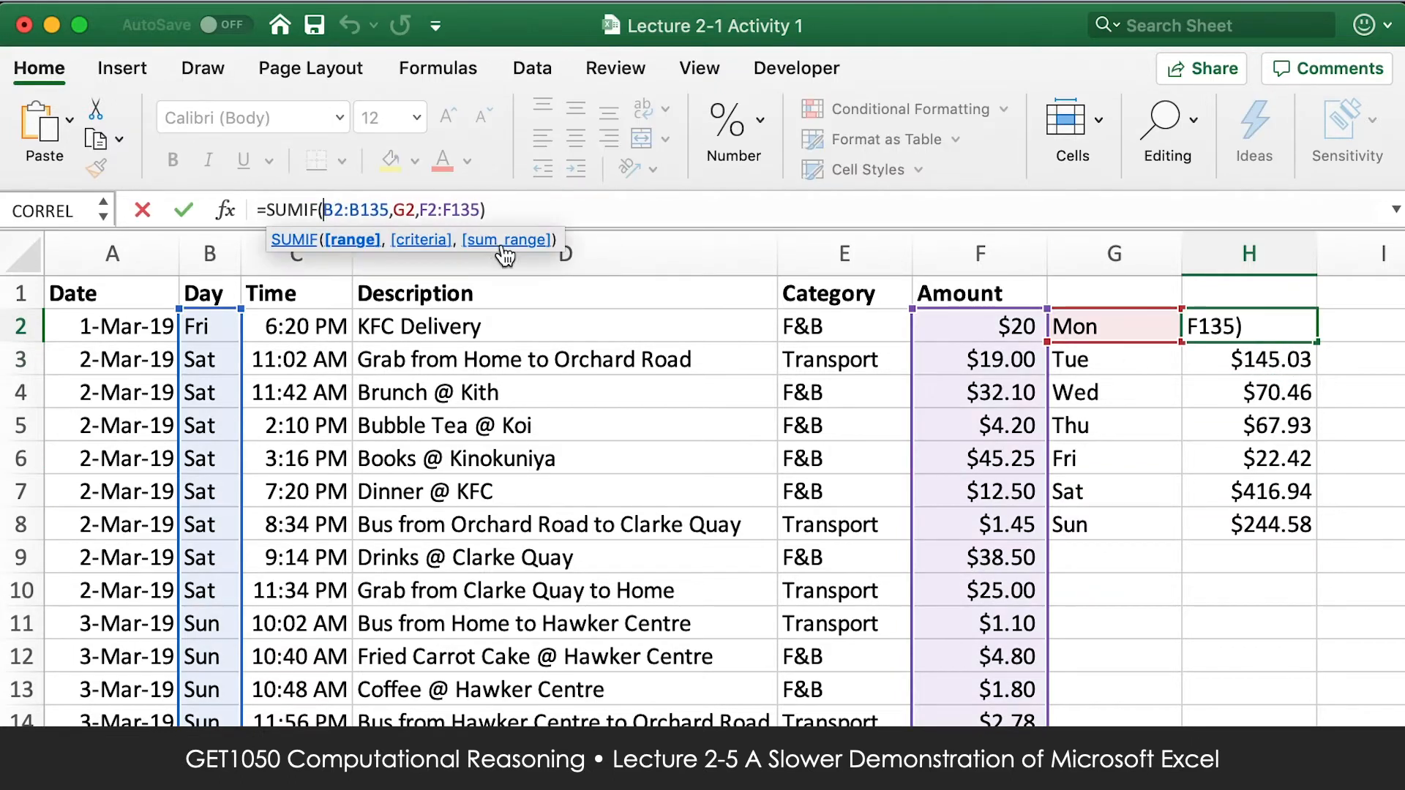
text($)
key(Right)
text($)
key(Right)
key(Right)
text($)
key(Right)
text($)
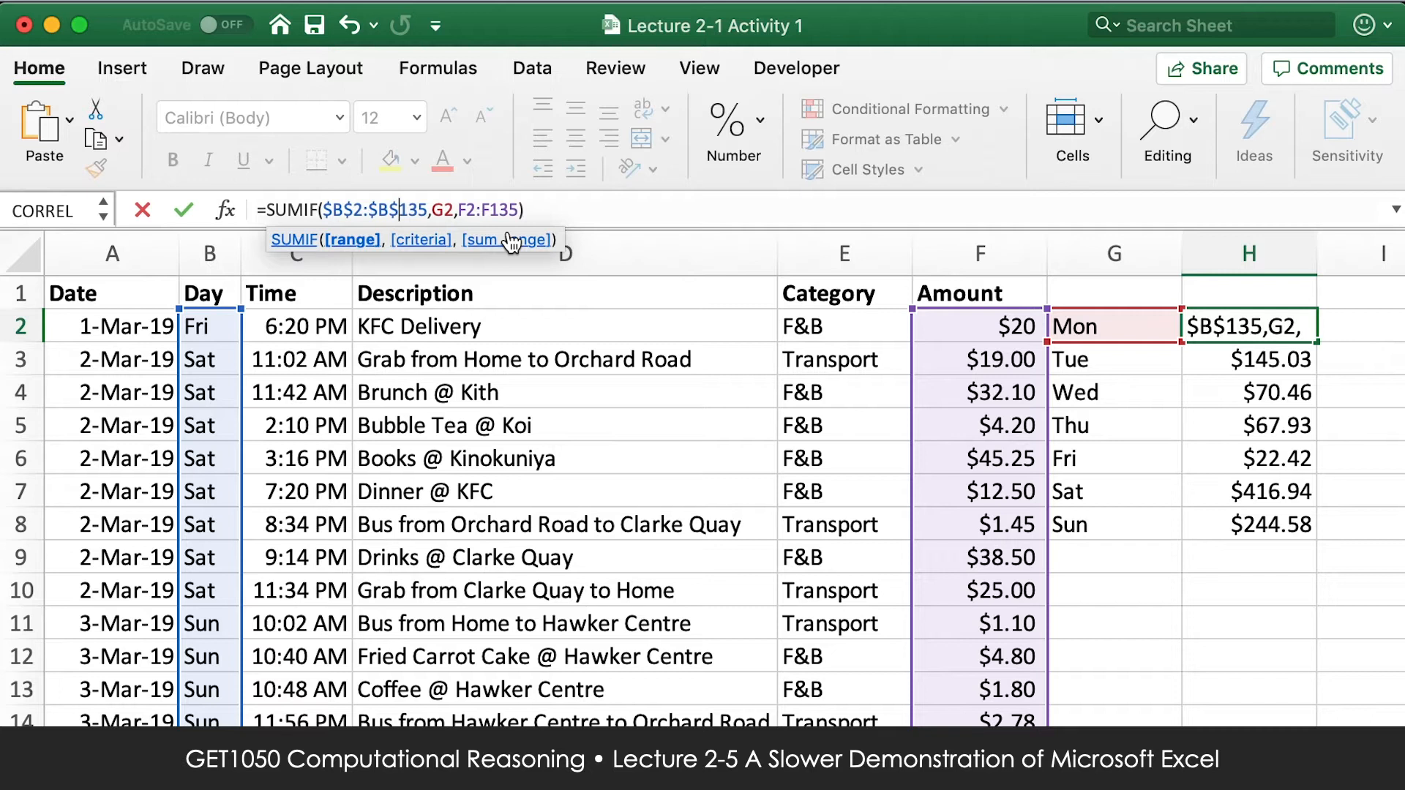
Lock the sum range in the H2 SUMIF formula as $F$2:$F$135, leaving the criteria G2 relative.
key(Right)
key(Right)
key(Right)
key(Right)
key(Right)
key(Right)
key(Right)
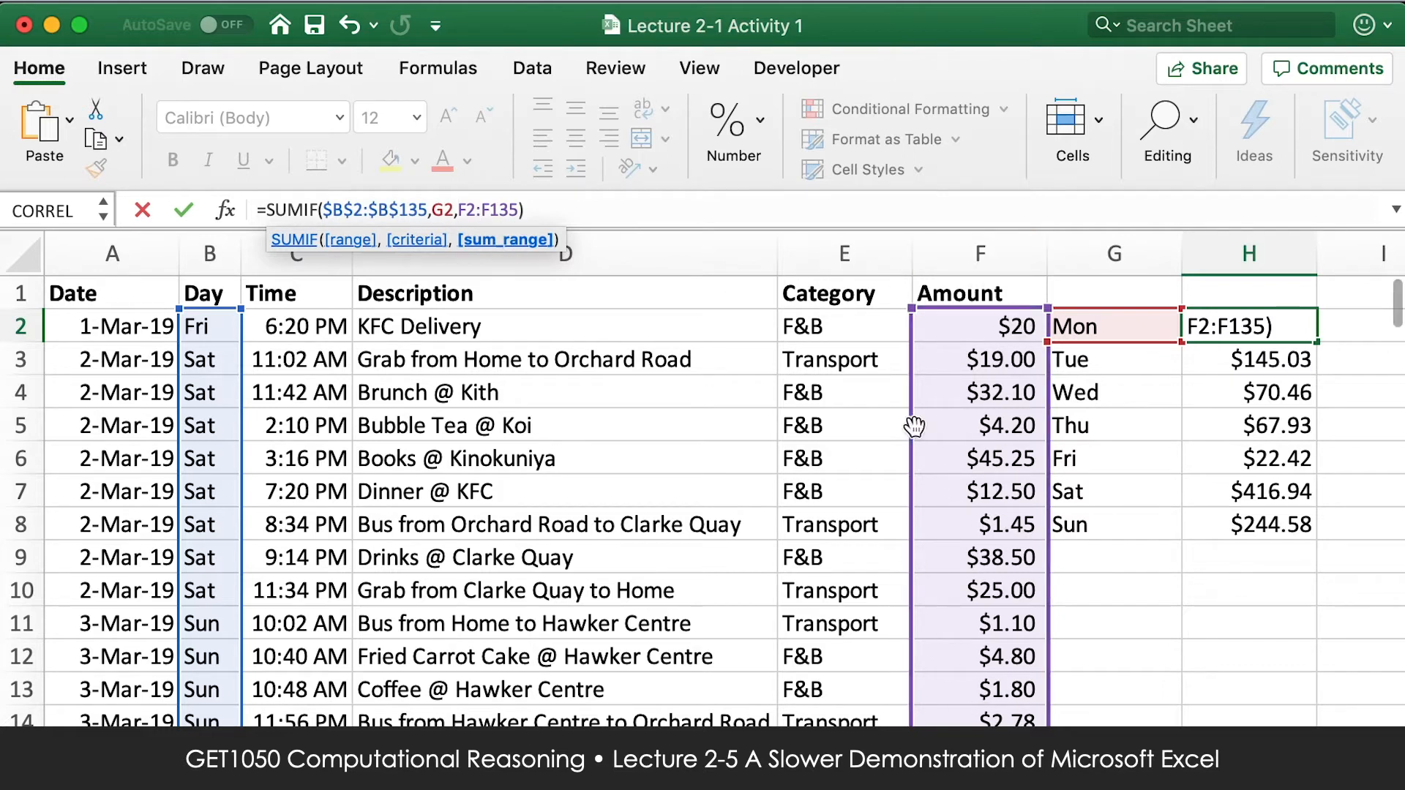
text($)
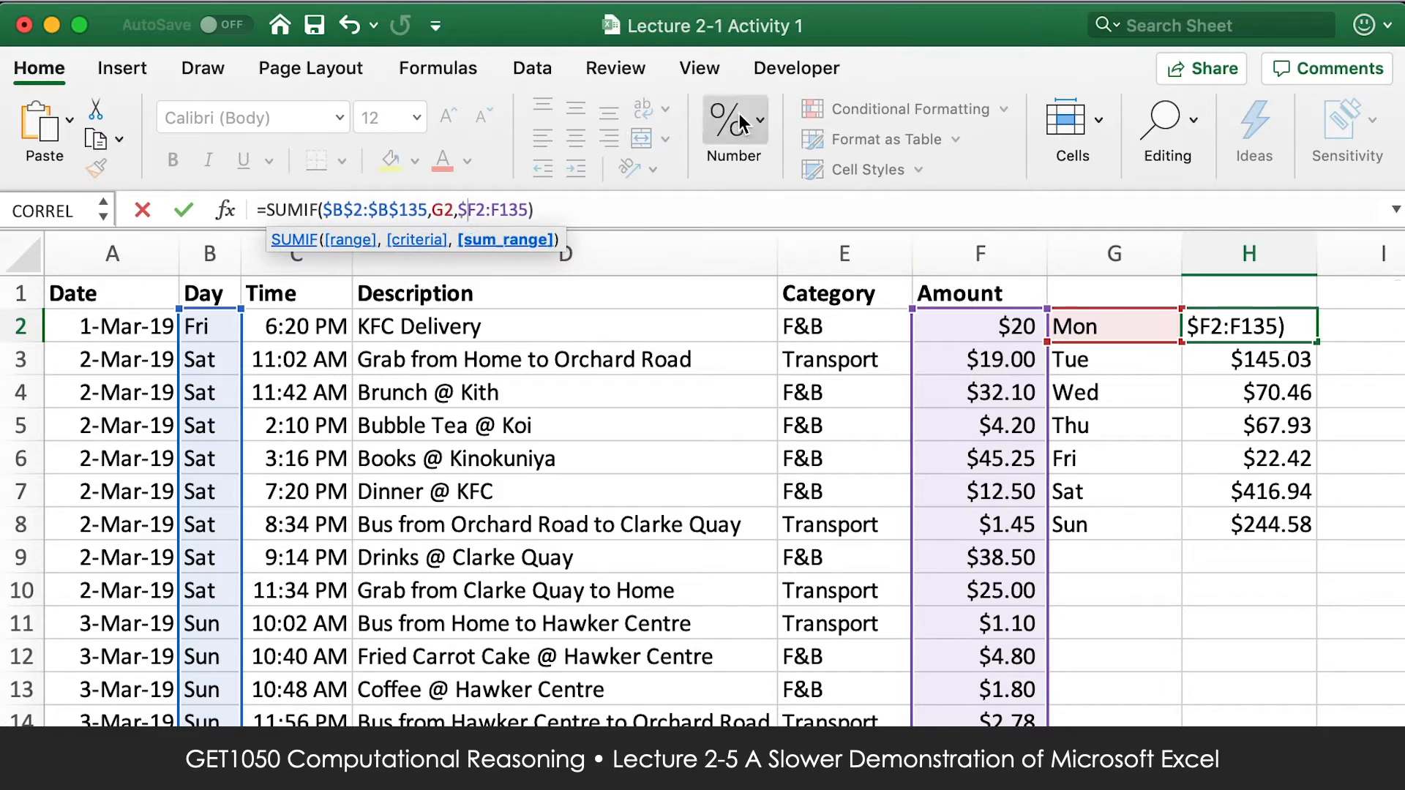
key(shift+Right)
text($)
key(BackSpace)
text(F($B$)
key(Right)
text($)
key(Return)
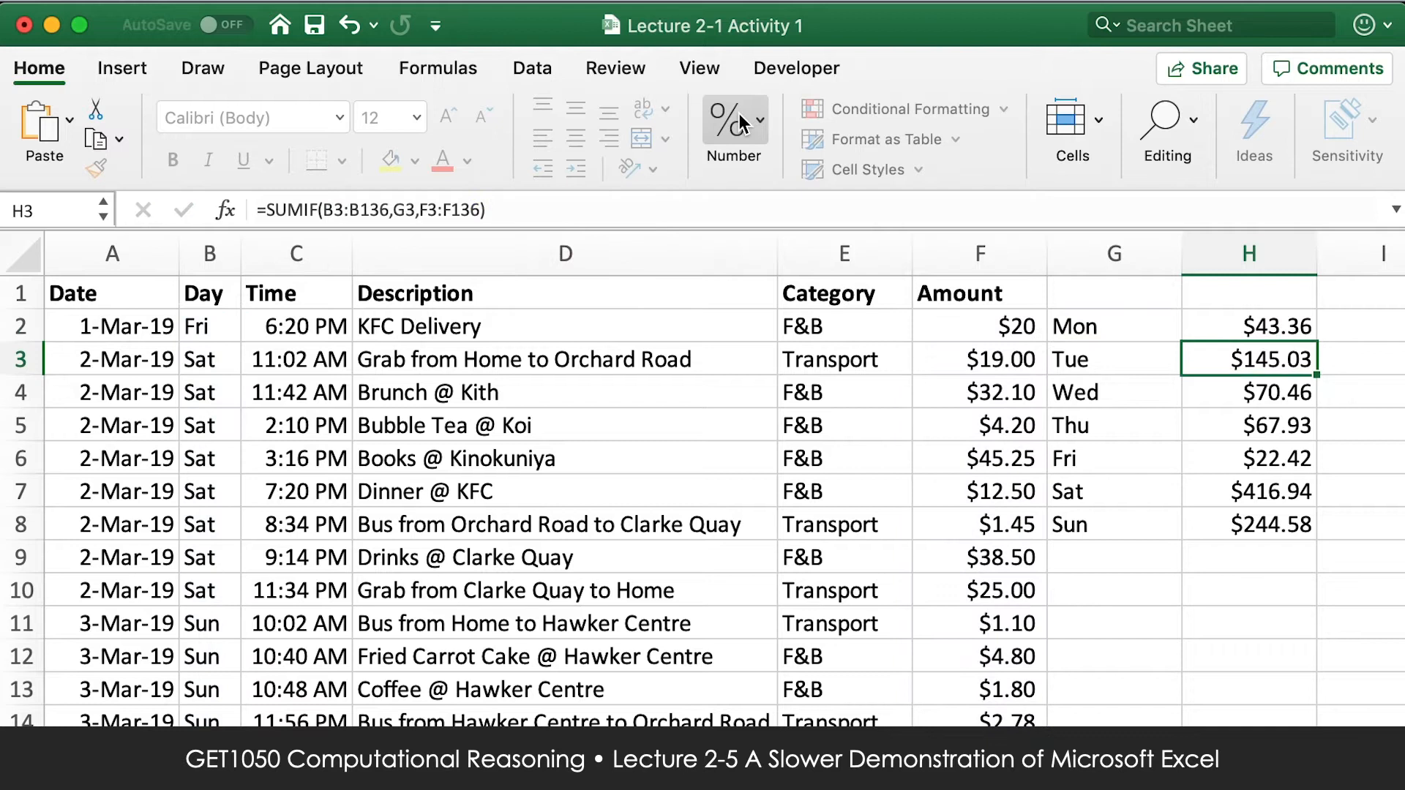
Fill the H2 formula with locked ranges down to H8 for all seven weekdays.
click(1244, 327)
drag(1315, 341, 1306, 528)
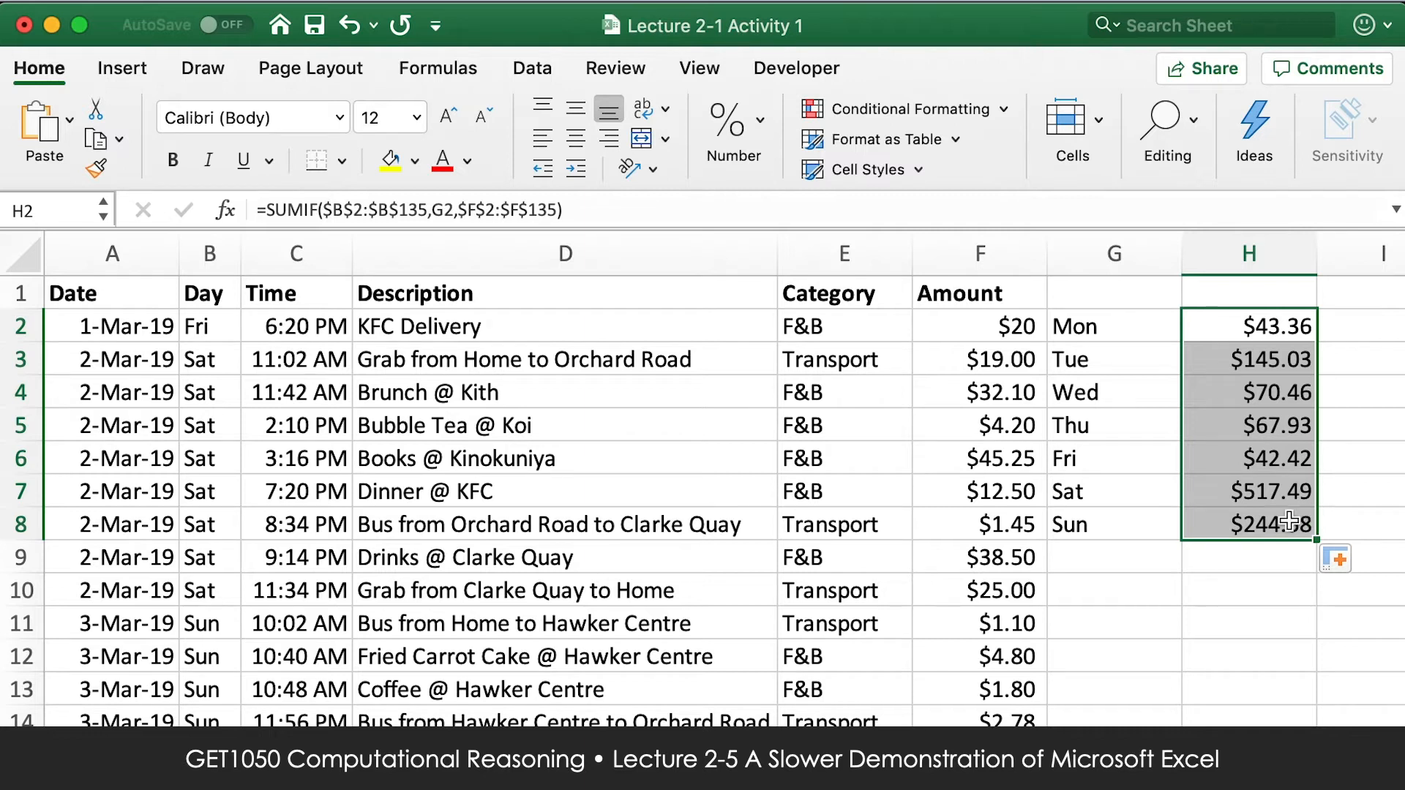
click(1238, 588)
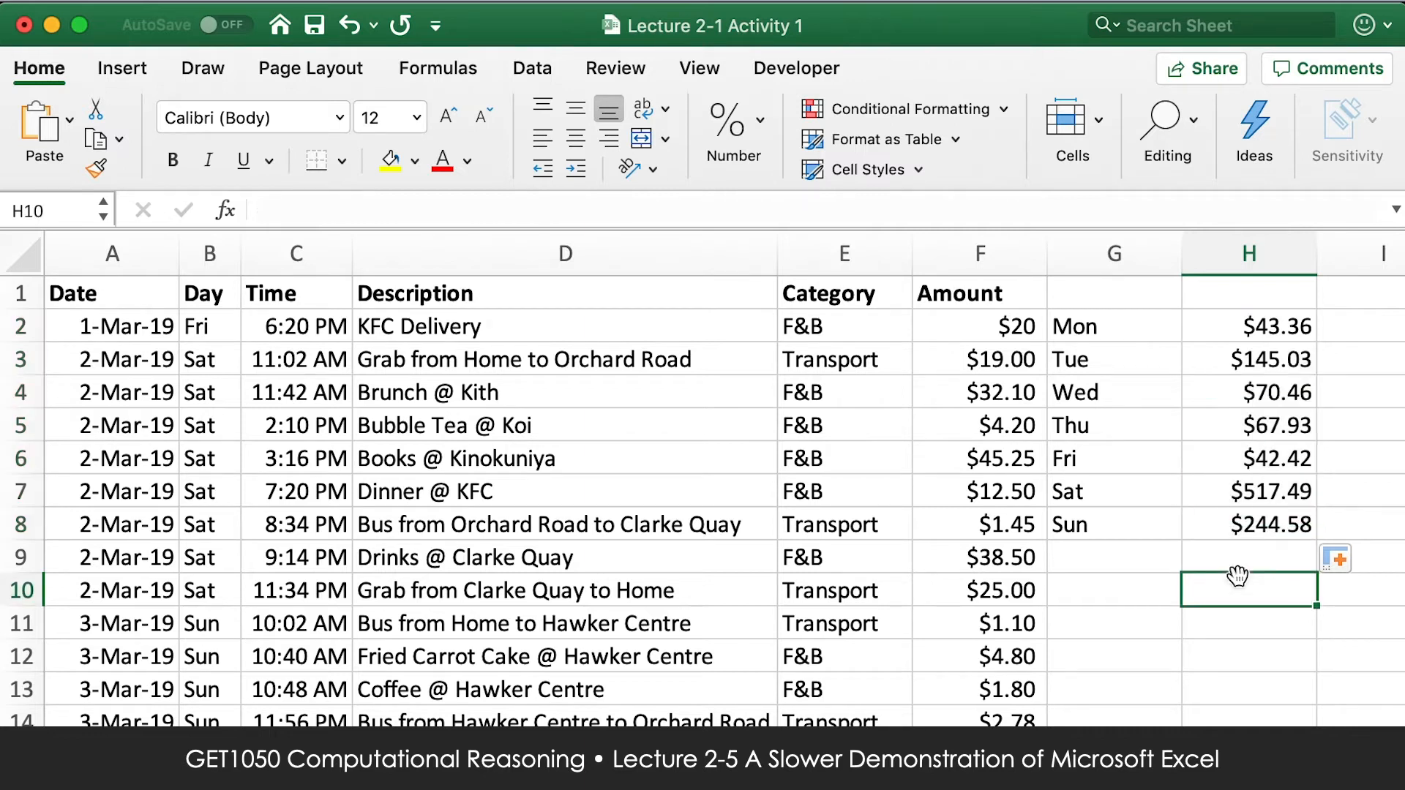
Replace the SUMIF function in H2 with AVERAGEIF, keeping the arguments $B$2:$B$135, G2 and $F$2:$F$135.
click(1242, 349)
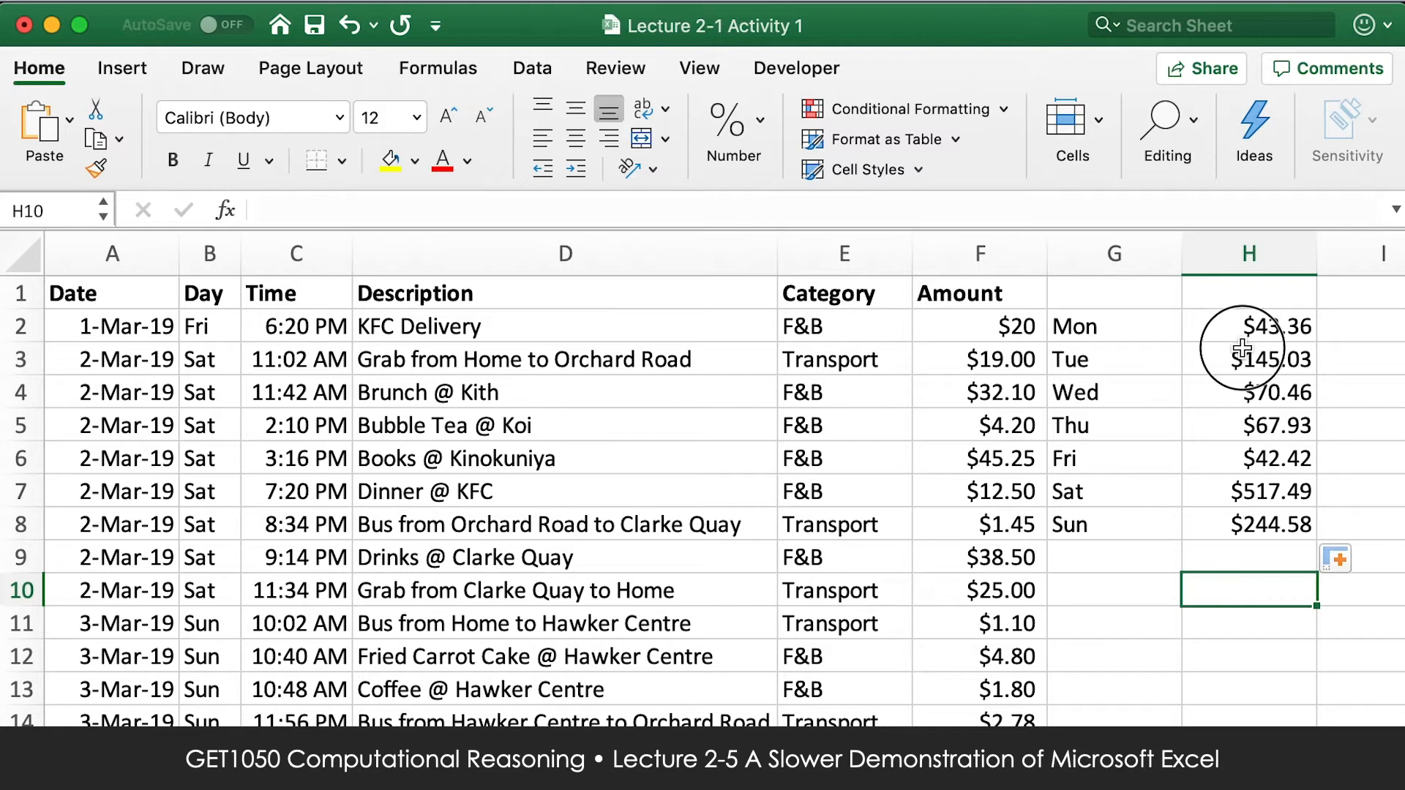
click(1244, 324)
click(306, 209)
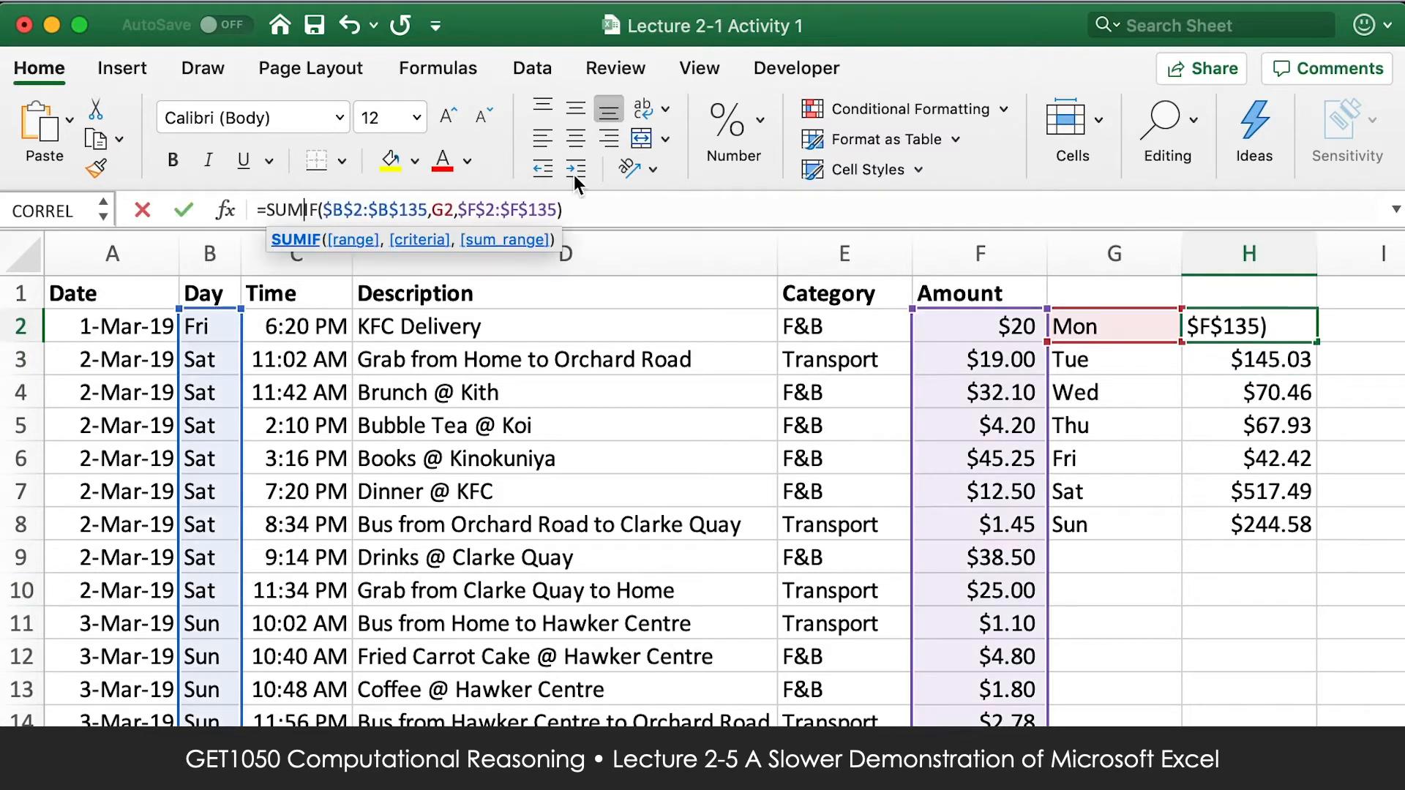
key(BackSpace)
key(BackSpace)
key(BackSpace)
text(average)
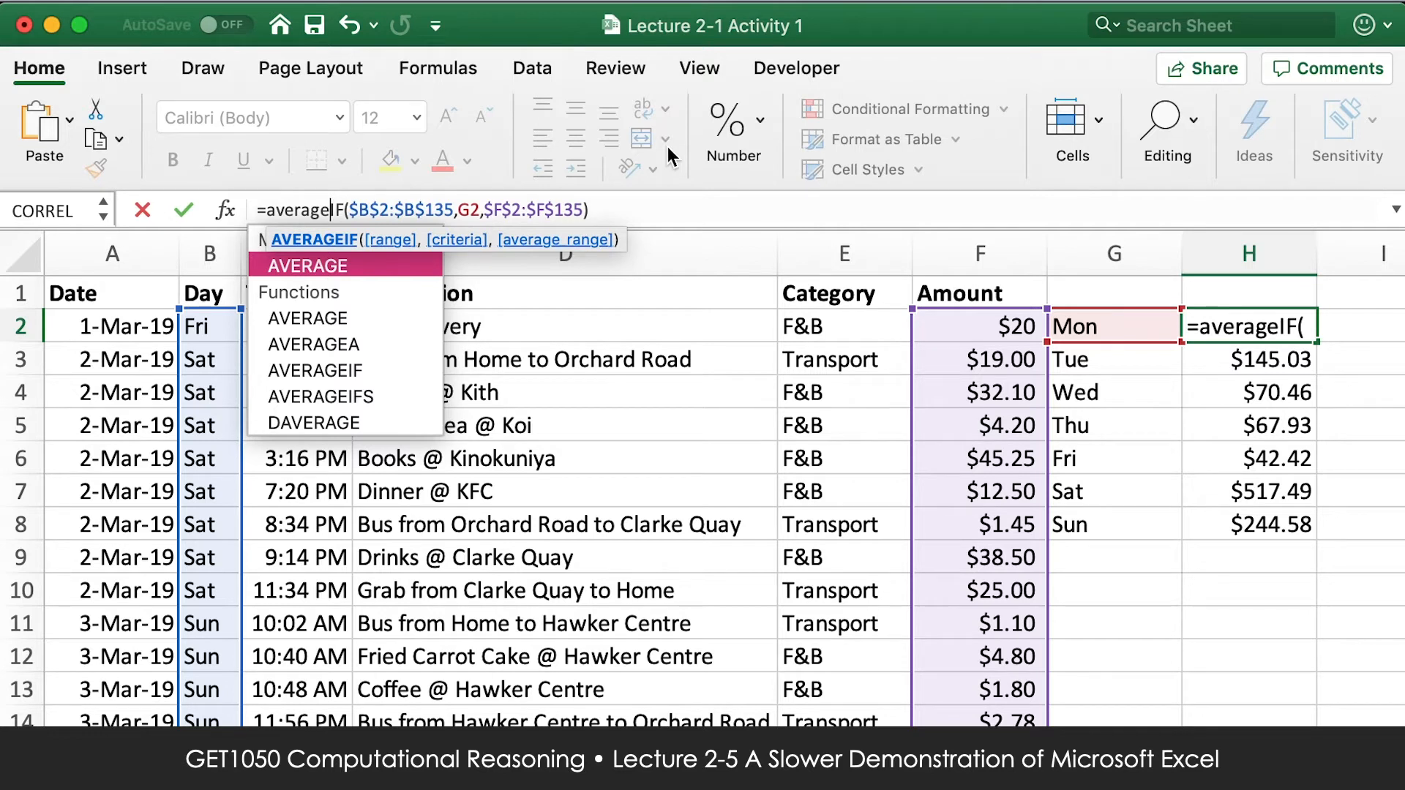
key(Return)
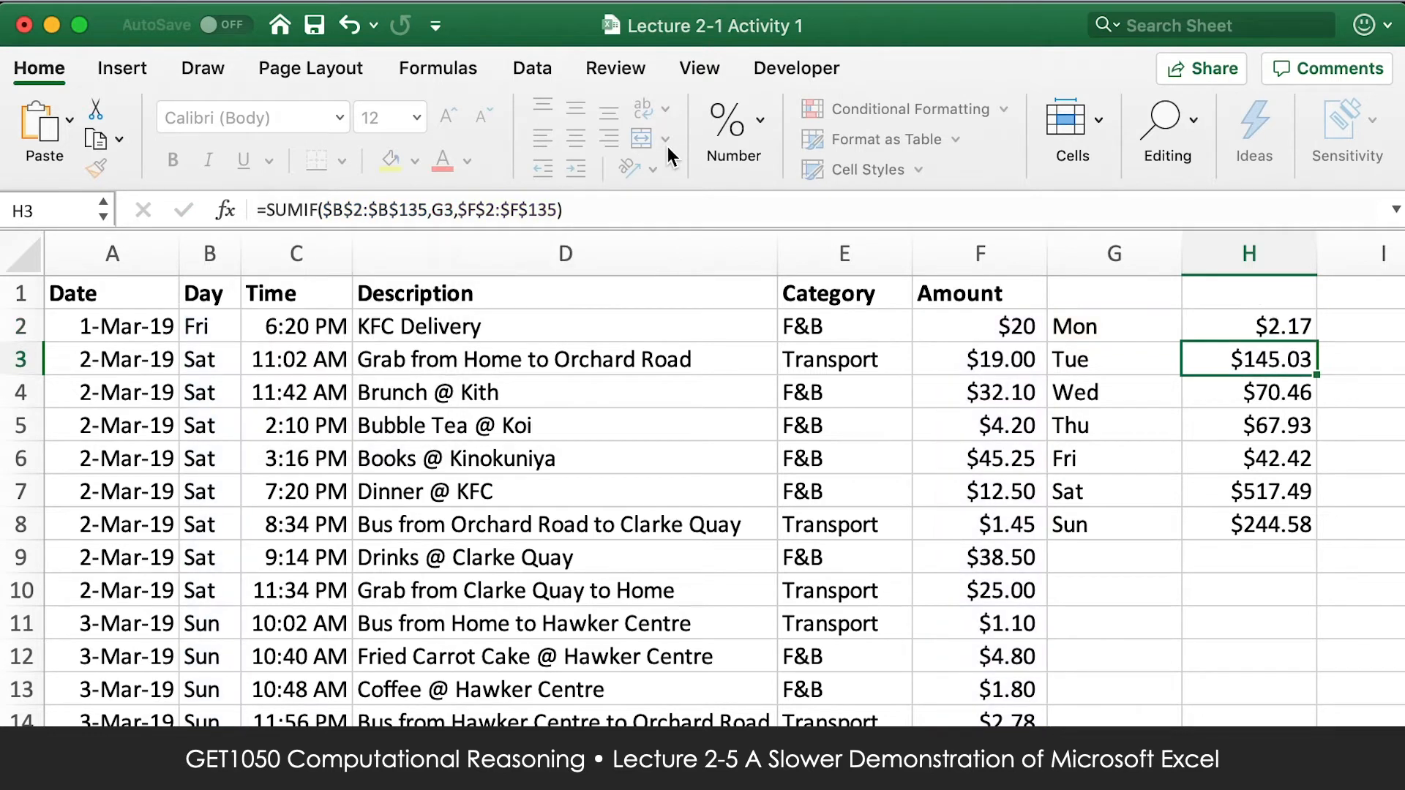
Fill the AVERAGEIF formula from H2 down to H8 for all seven weekdays.
key(Up)
drag(1316, 342, 1307, 545)
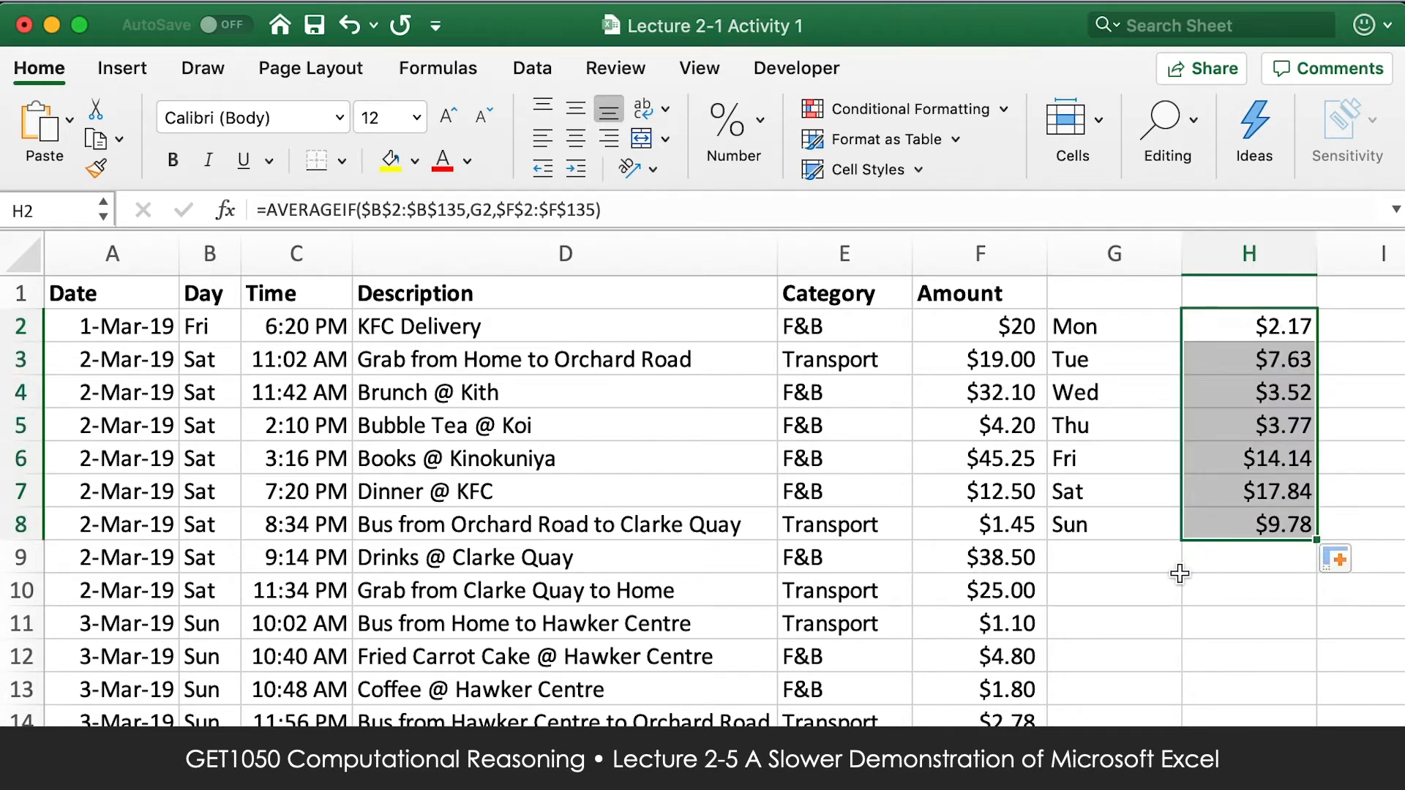
click(1094, 589)
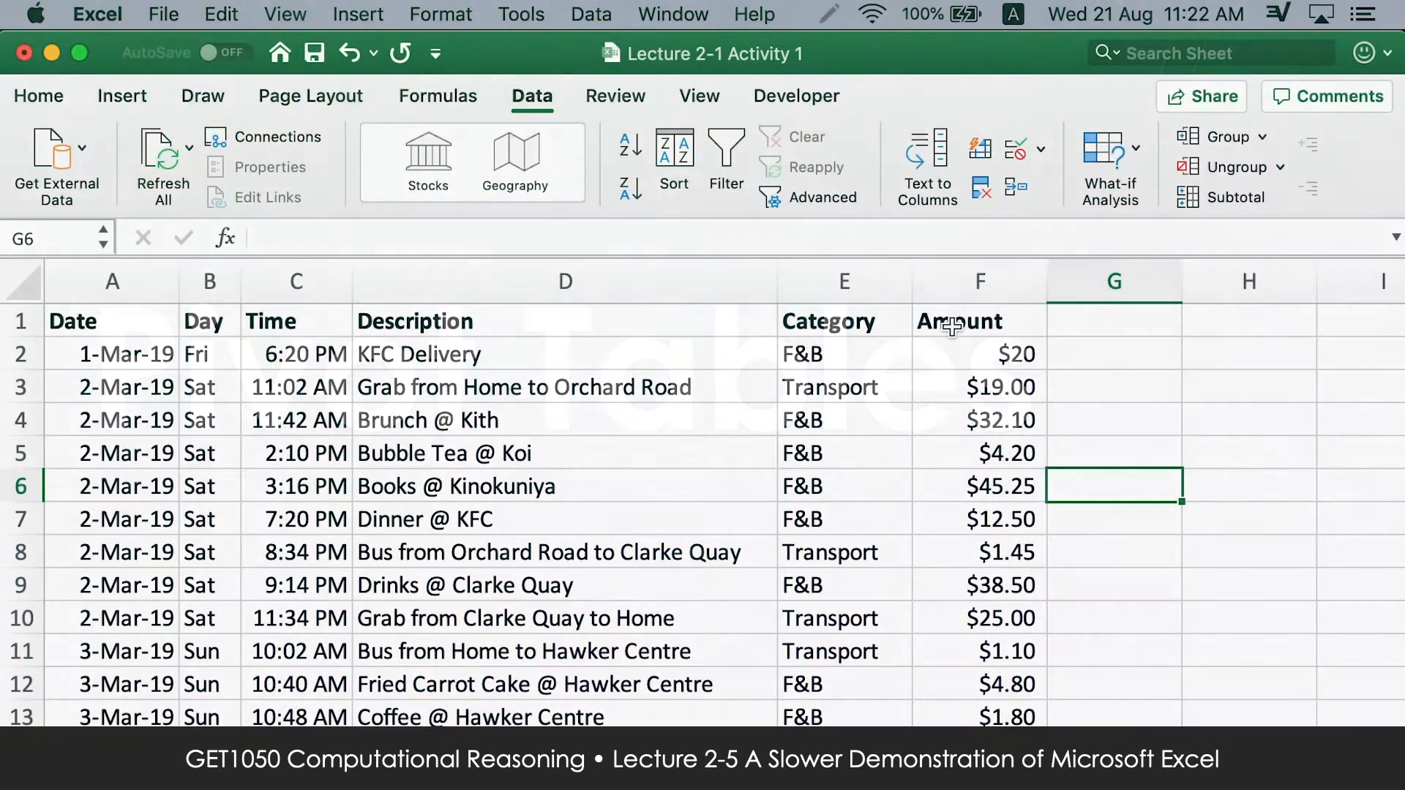
Create a PivotChart from columns A to F of the Expenditure for March sheet on a new worksheet.
drag(975, 293, 153, 356)
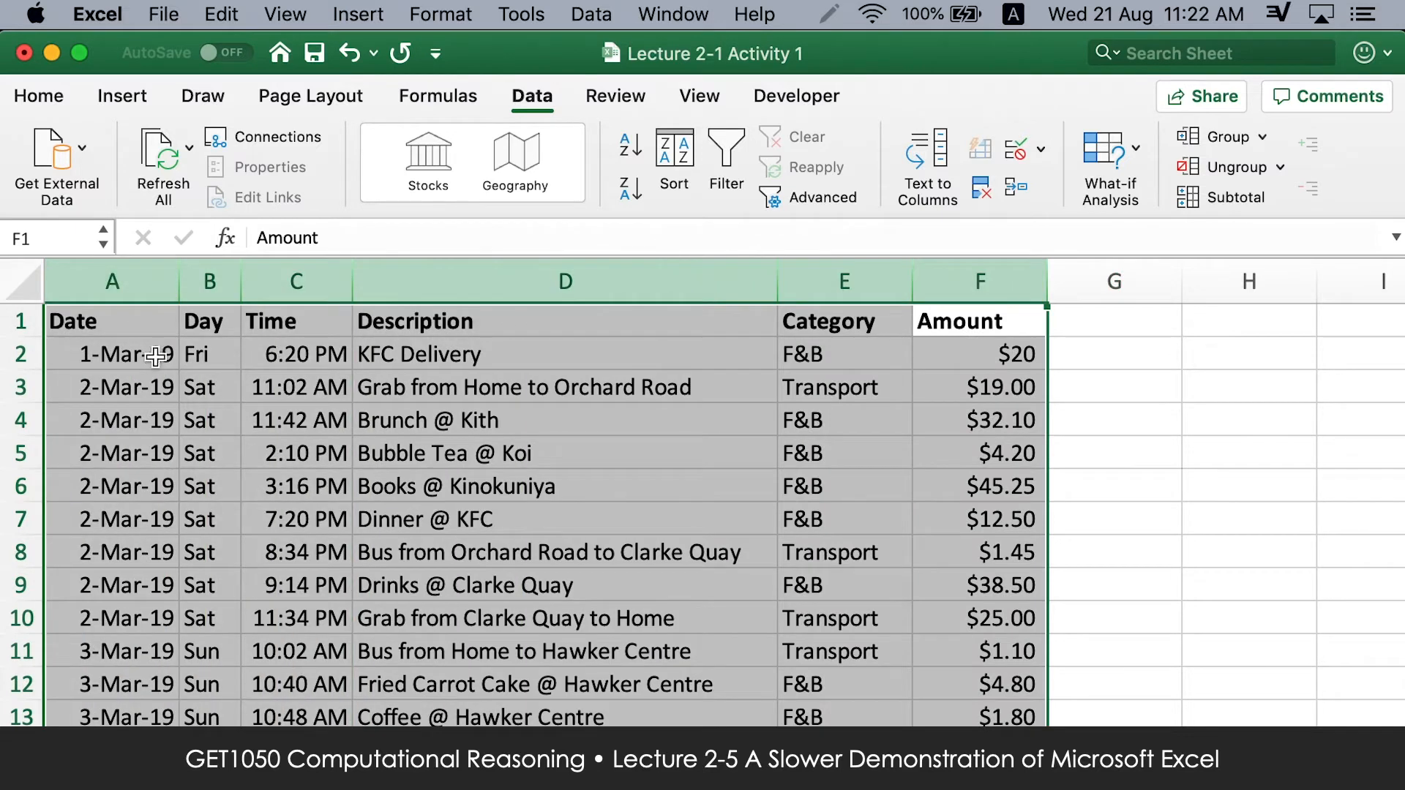
click(591, 18)
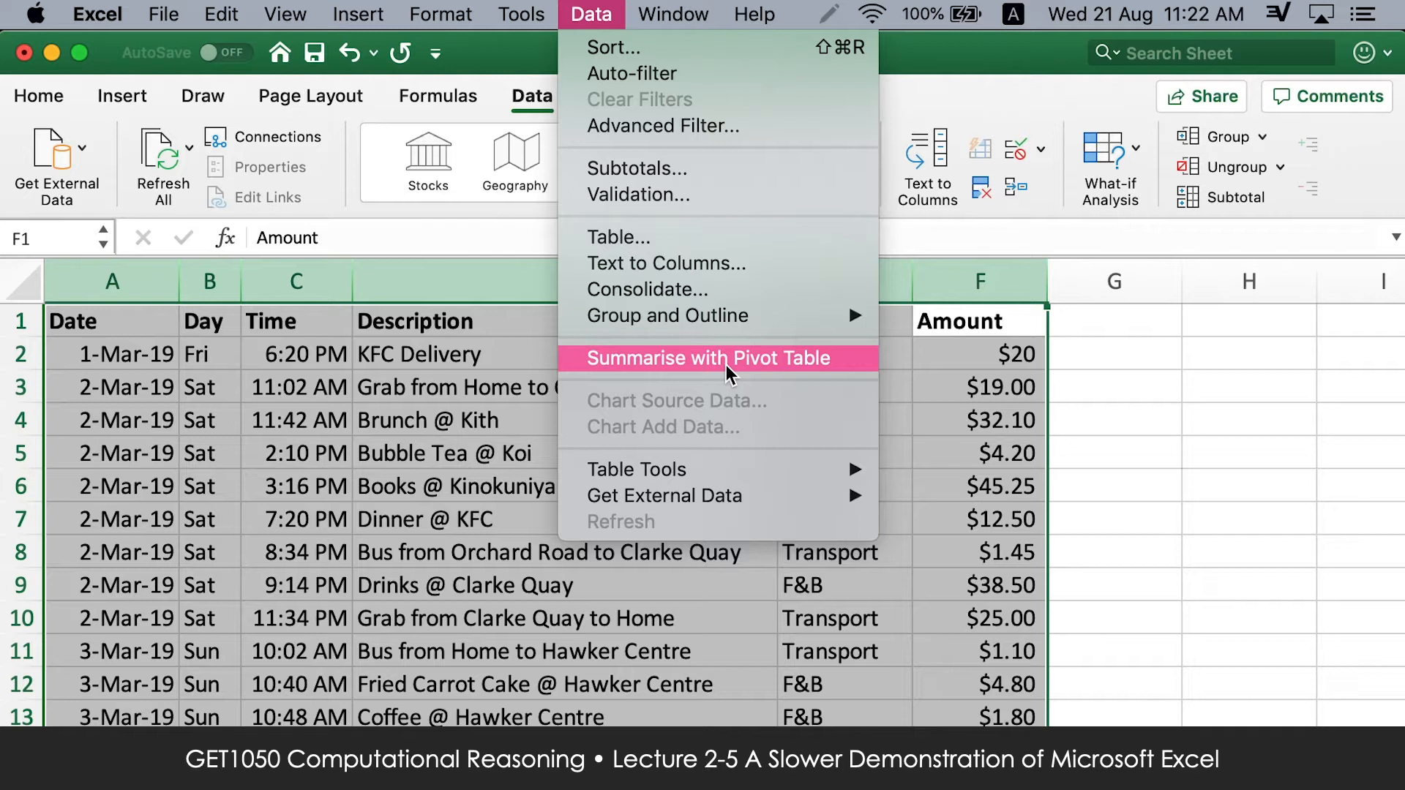
click(565, 9)
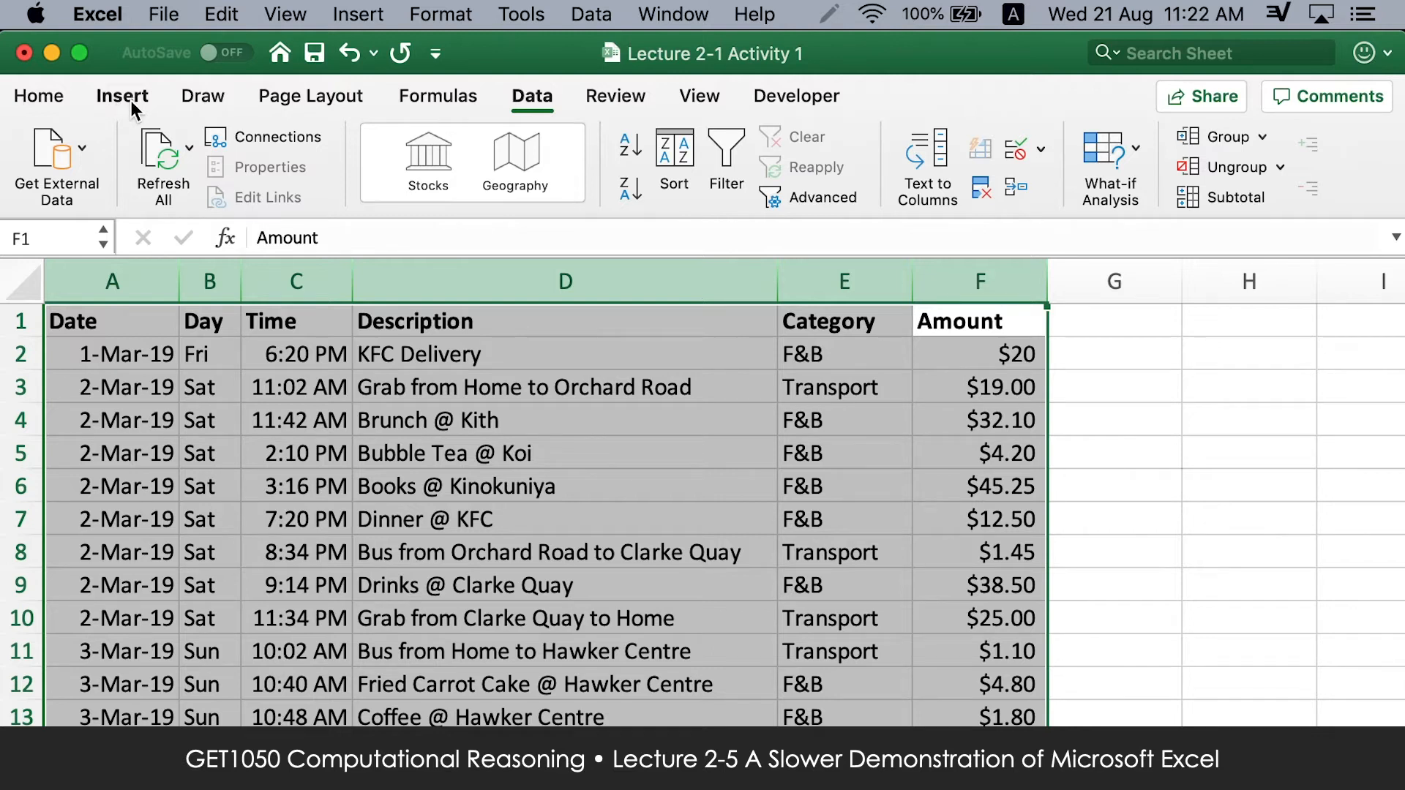
click(126, 99)
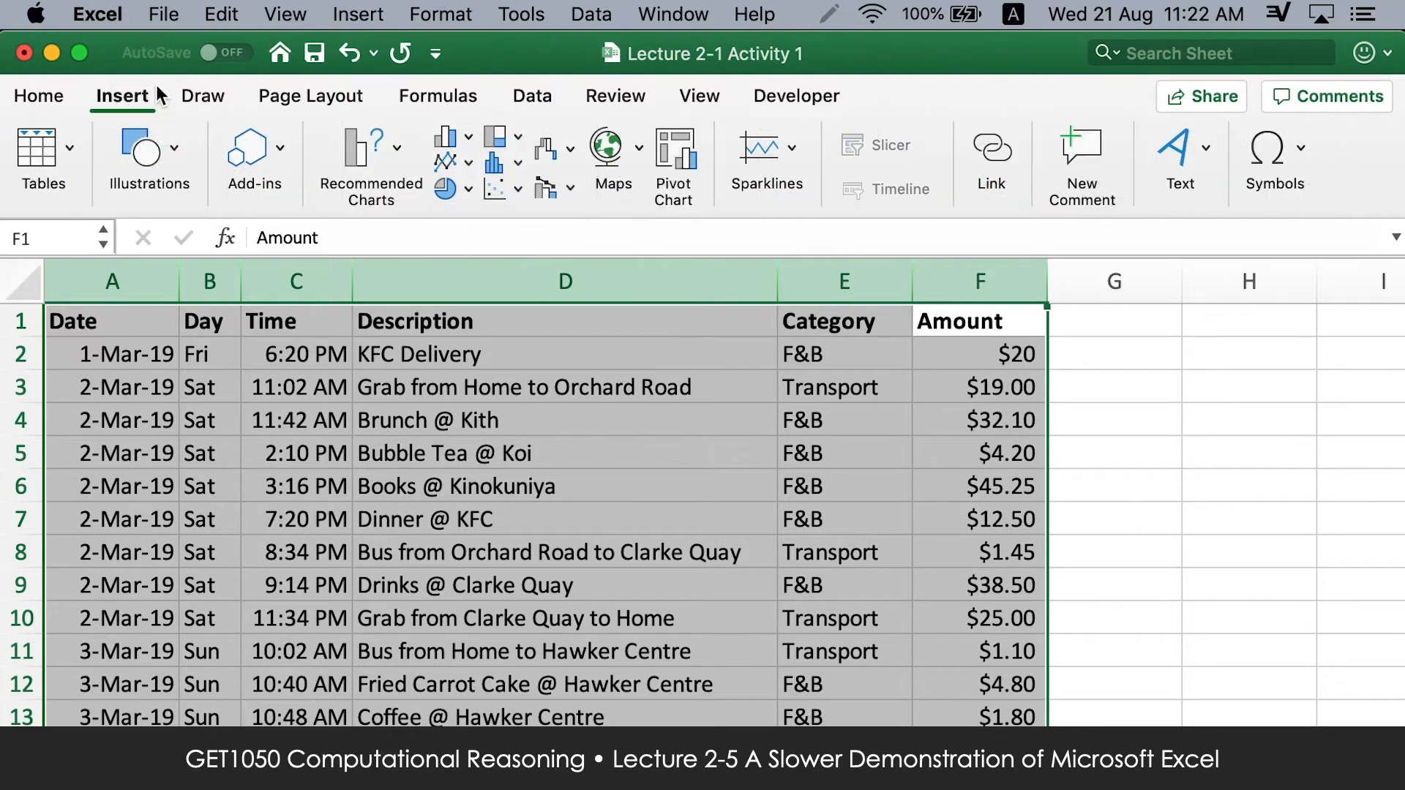
click(684, 151)
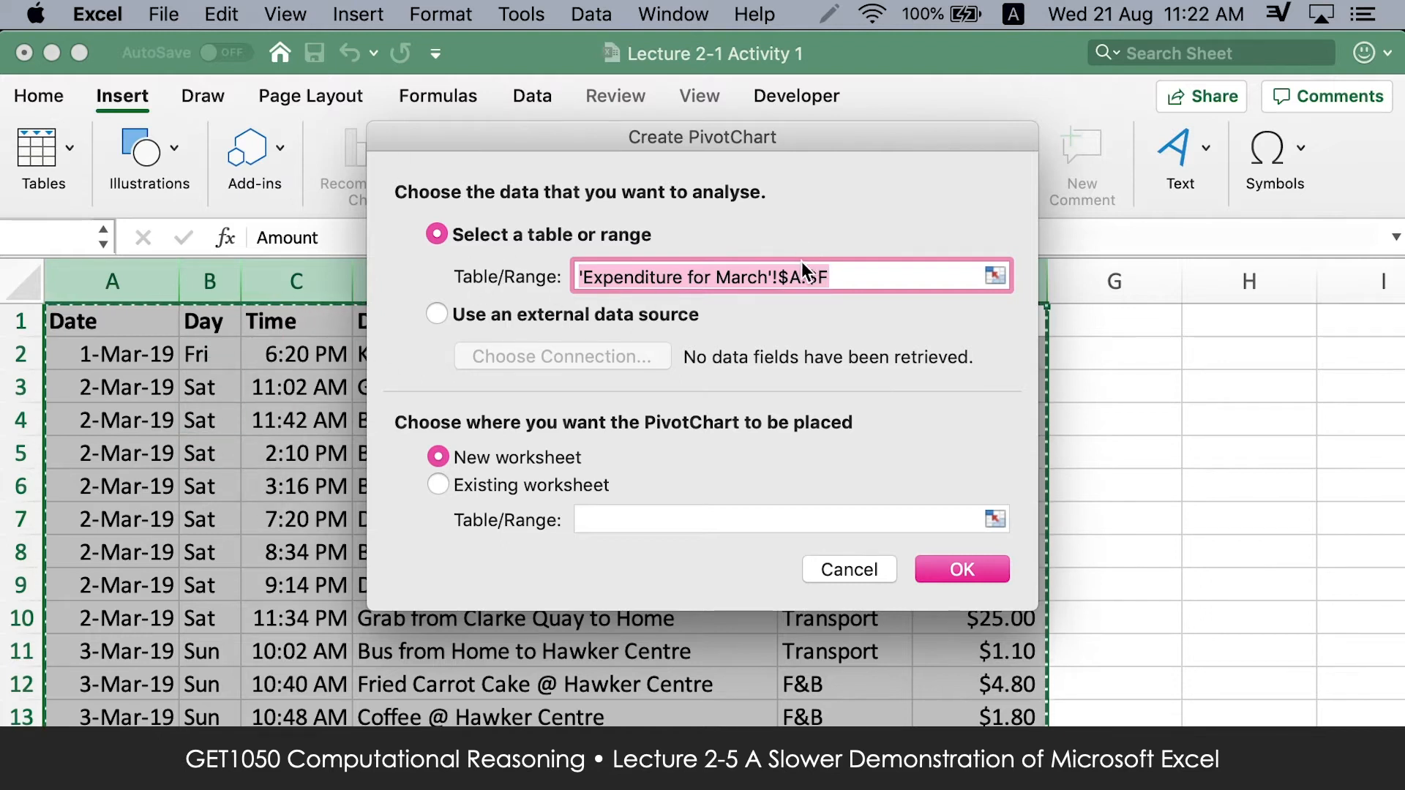
click(947, 566)
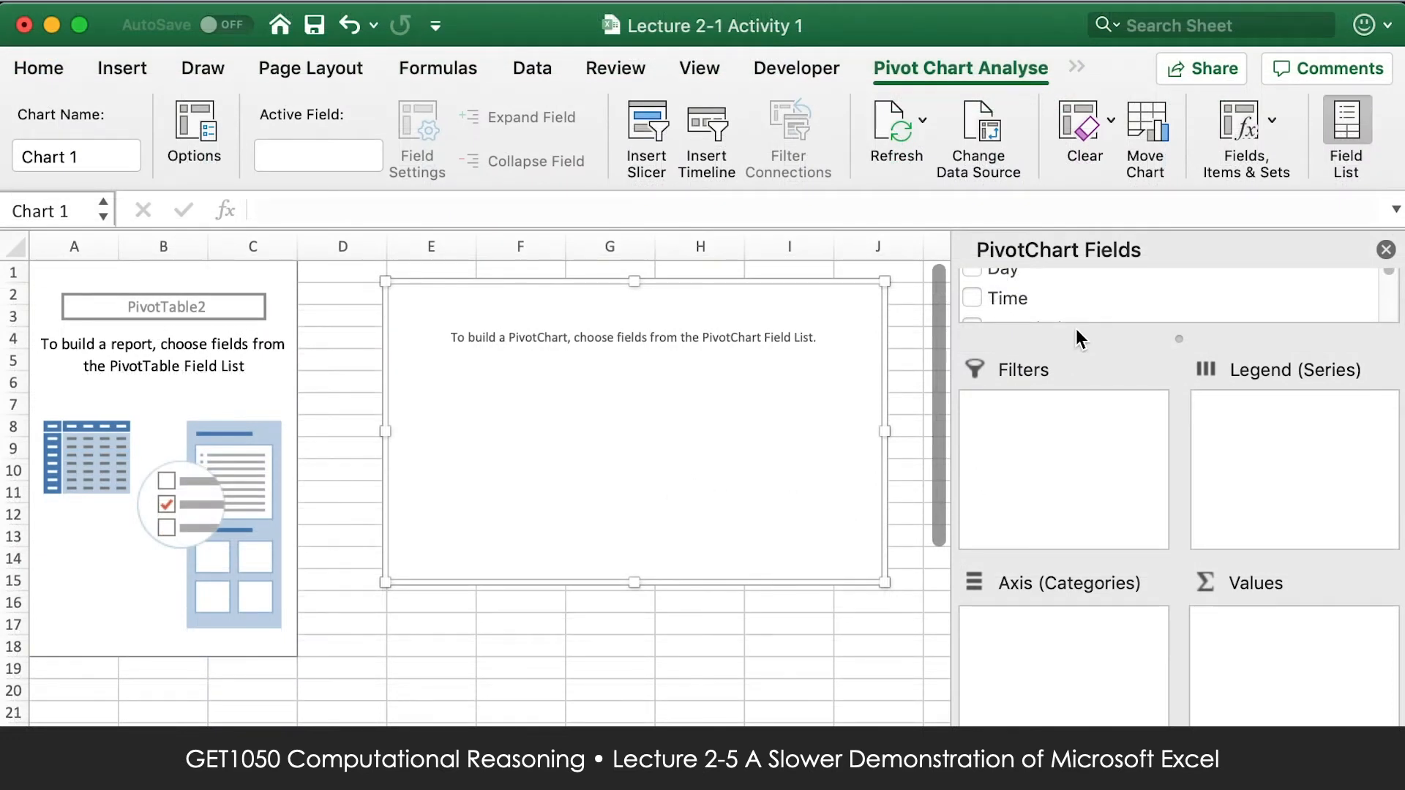
Assign Day to the PivotChart's axis categories and Amount to its values.
drag(1181, 340, 1178, 421)
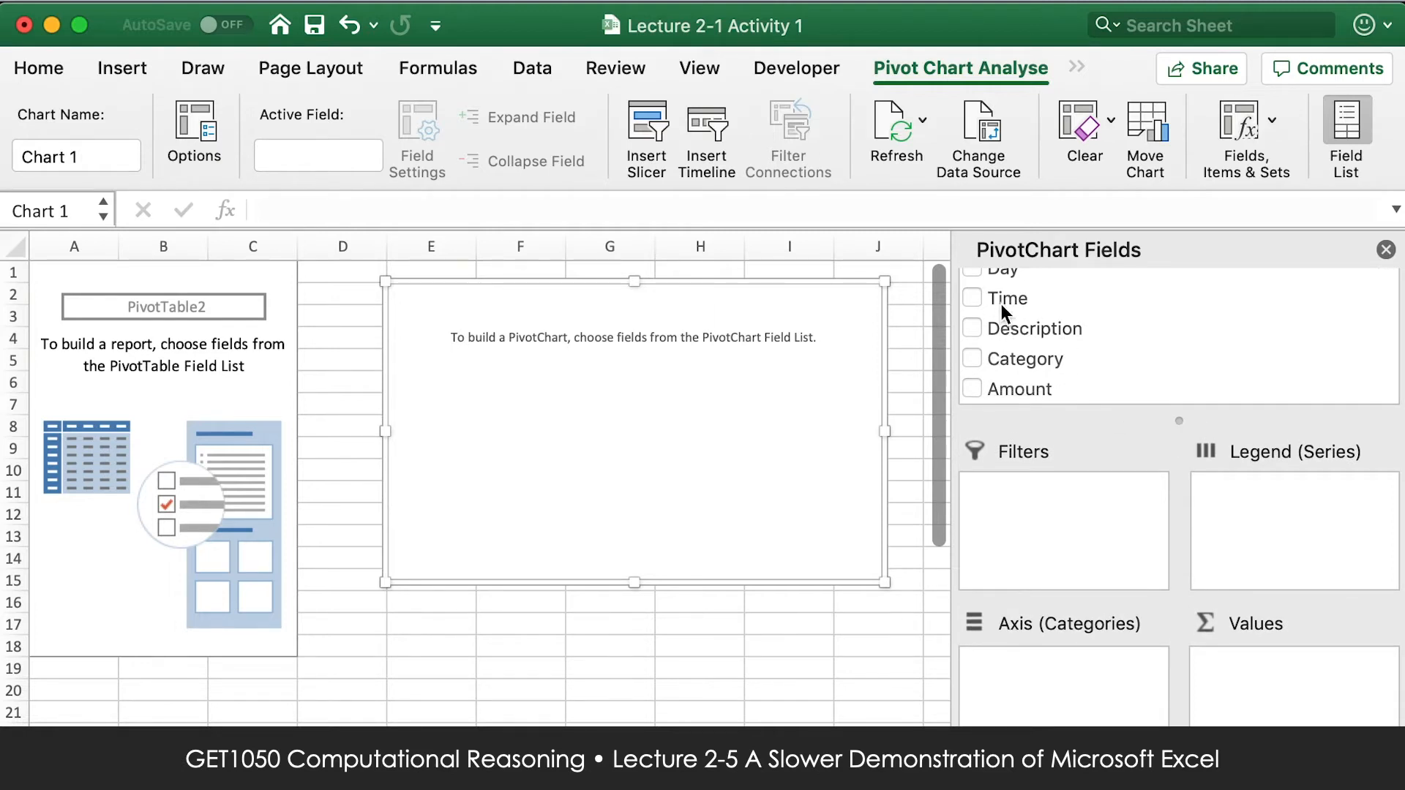
drag(993, 271, 1051, 692)
click(1005, 277)
drag(1006, 266, 995, 64)
click(1015, 150)
drag(1020, 168, 1051, 674)
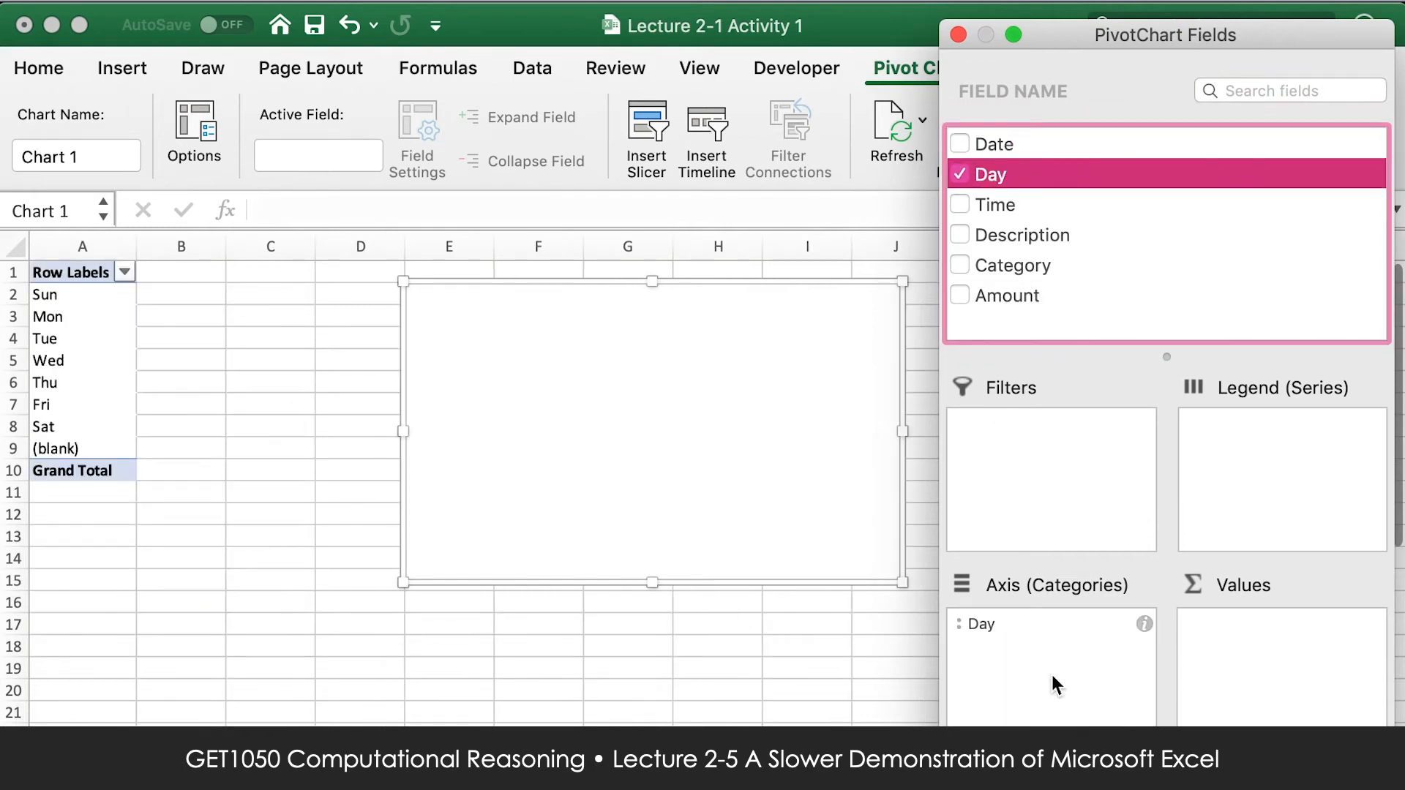
drag(1015, 291, 1232, 639)
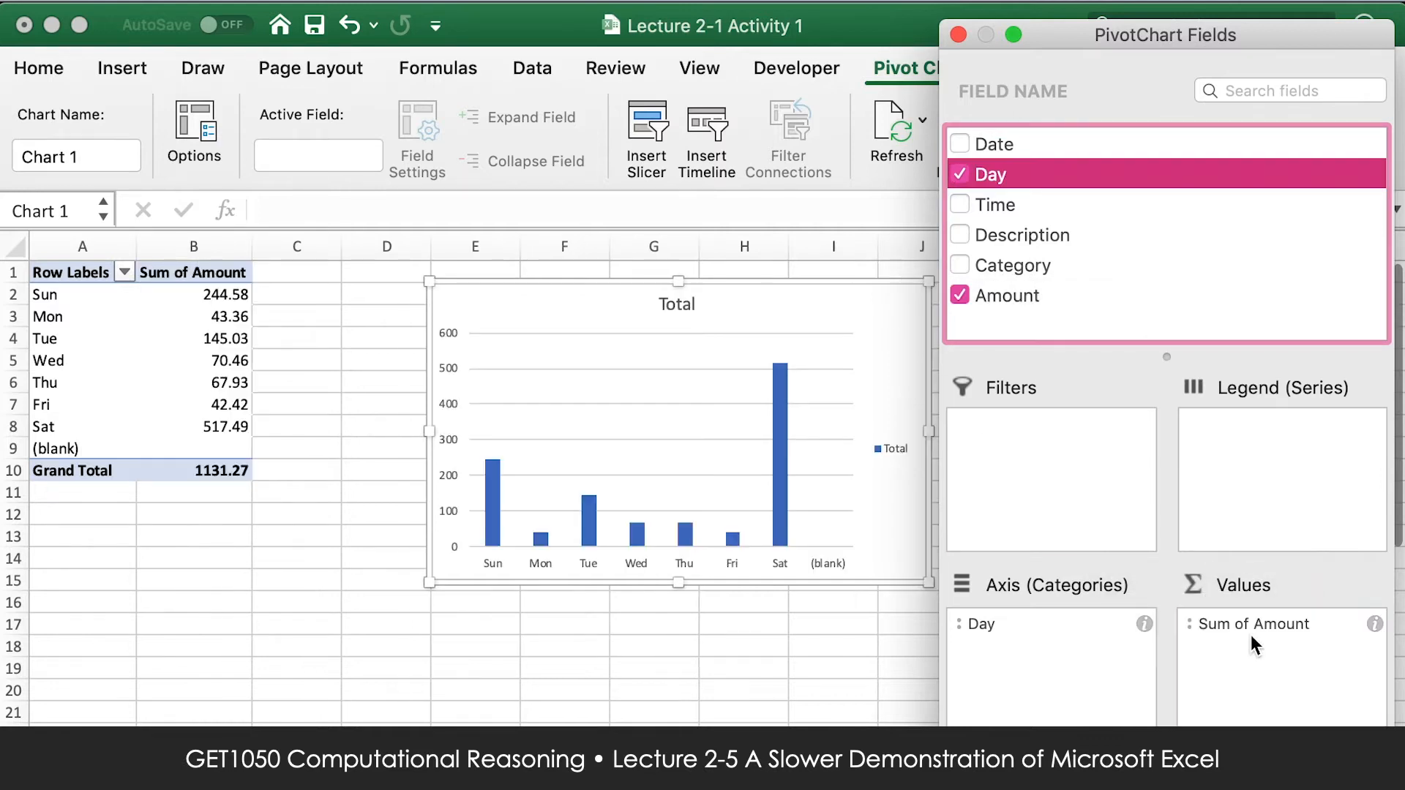
Summarise the Amount values by Average and examine the weekday averages in the chart and pivot table.
click(1261, 625)
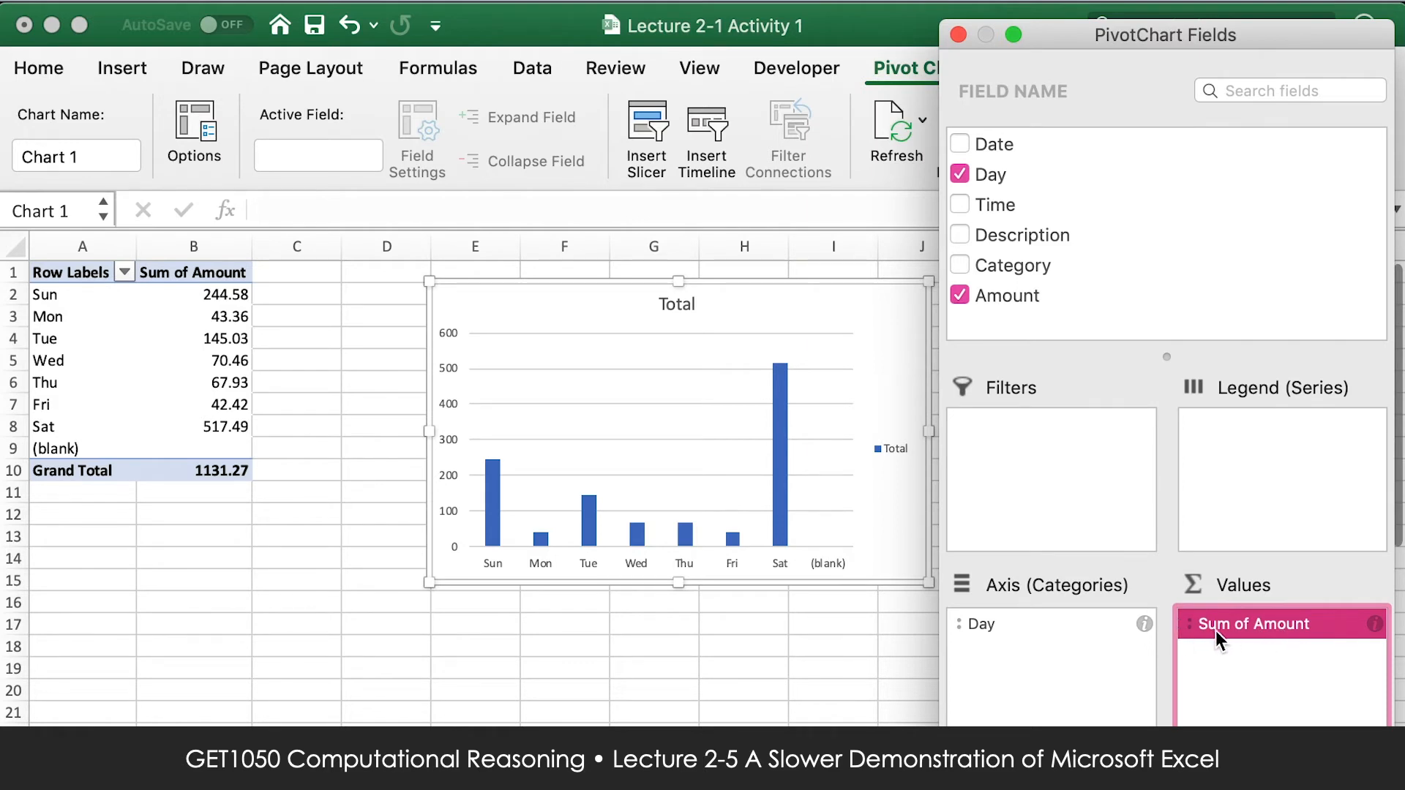
mouse_move(492, 477)
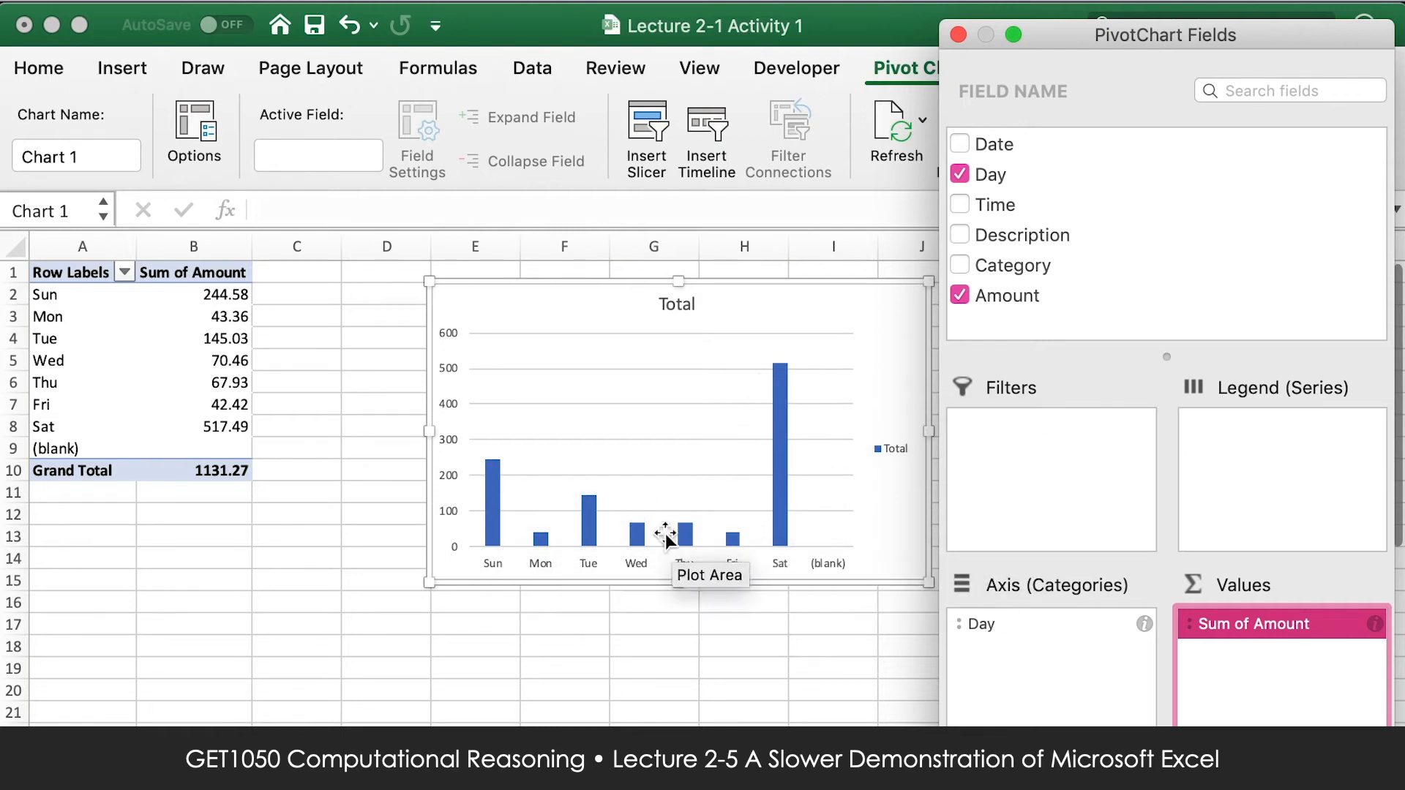
click(1379, 624)
click(550, 341)
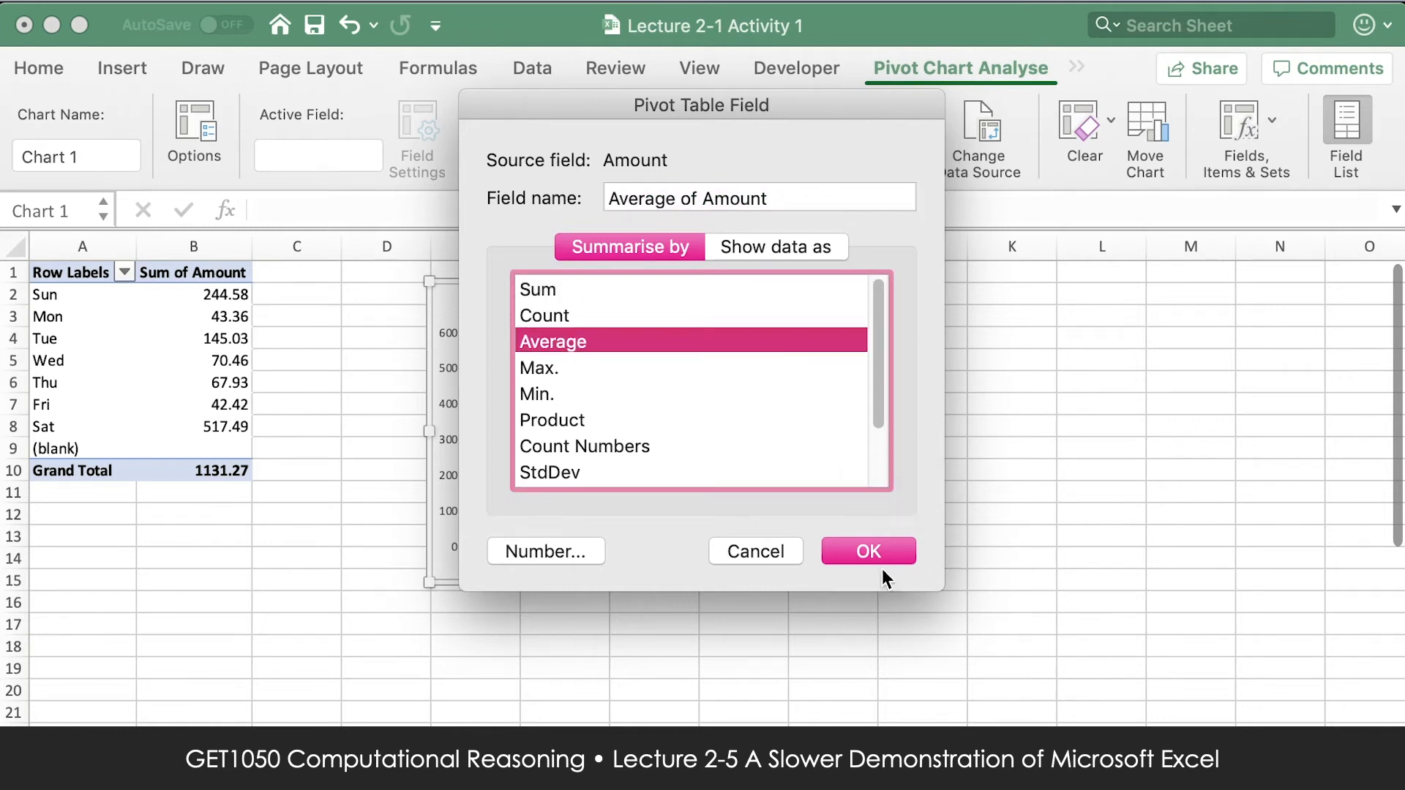
click(870, 548)
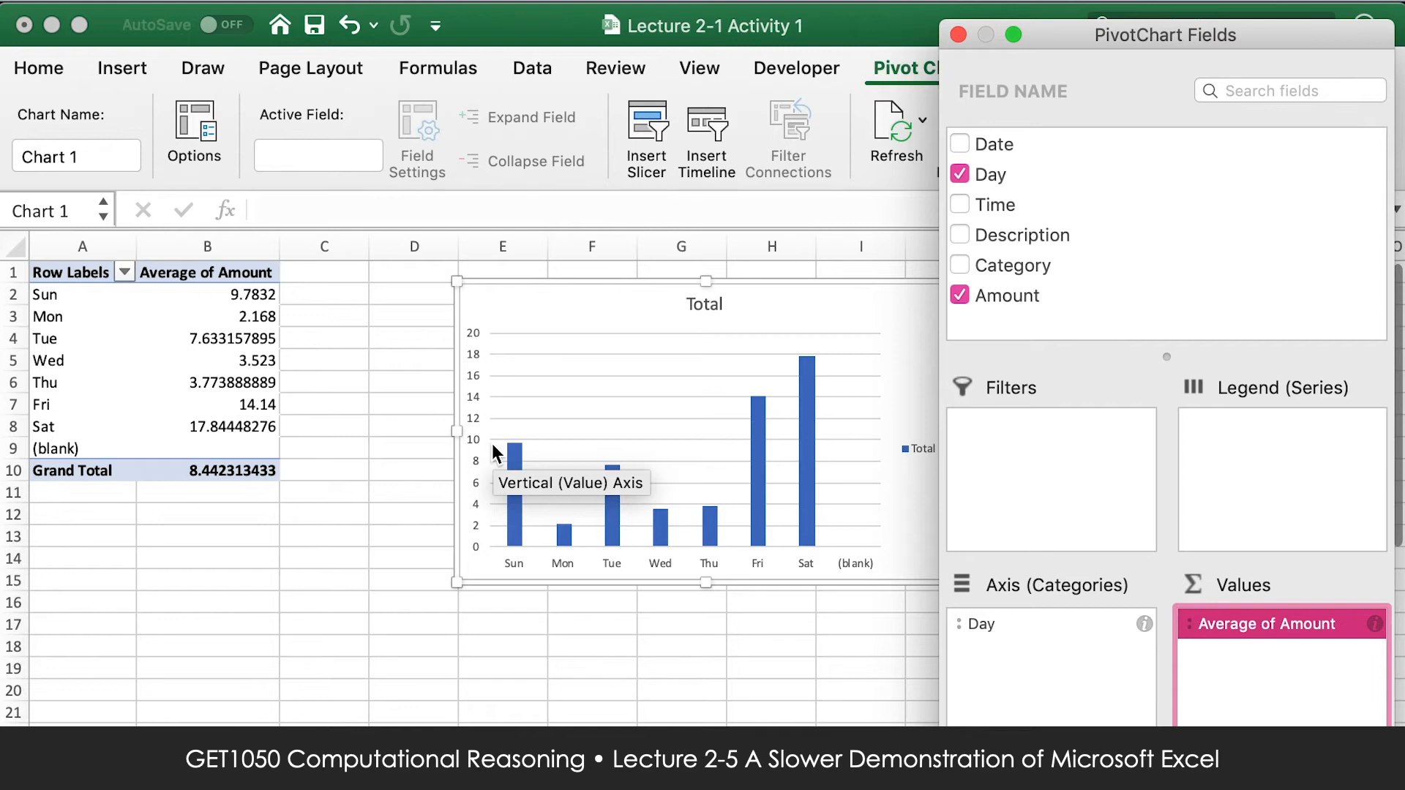
mouse_move(514, 453)
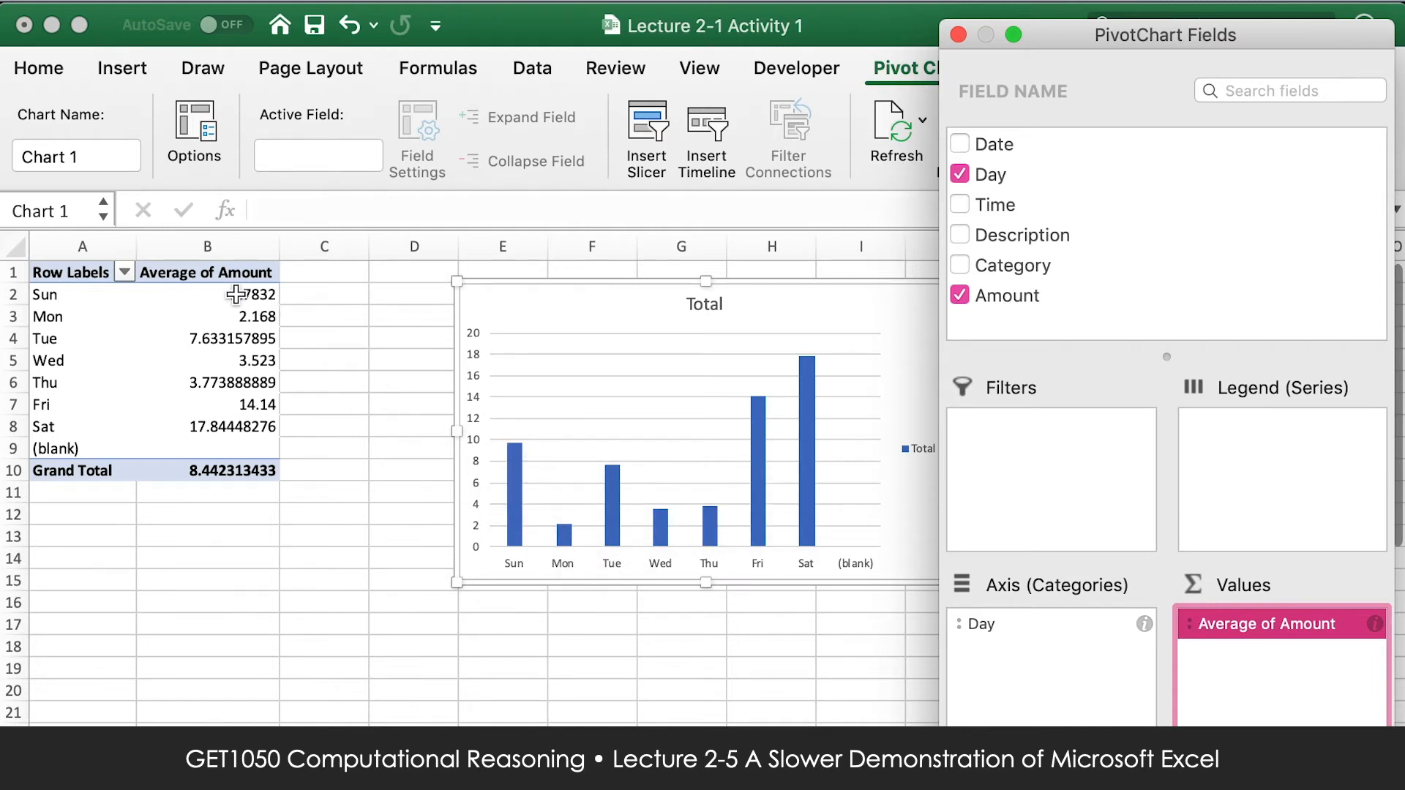
click(249, 315)
click(253, 298)
click(252, 359)
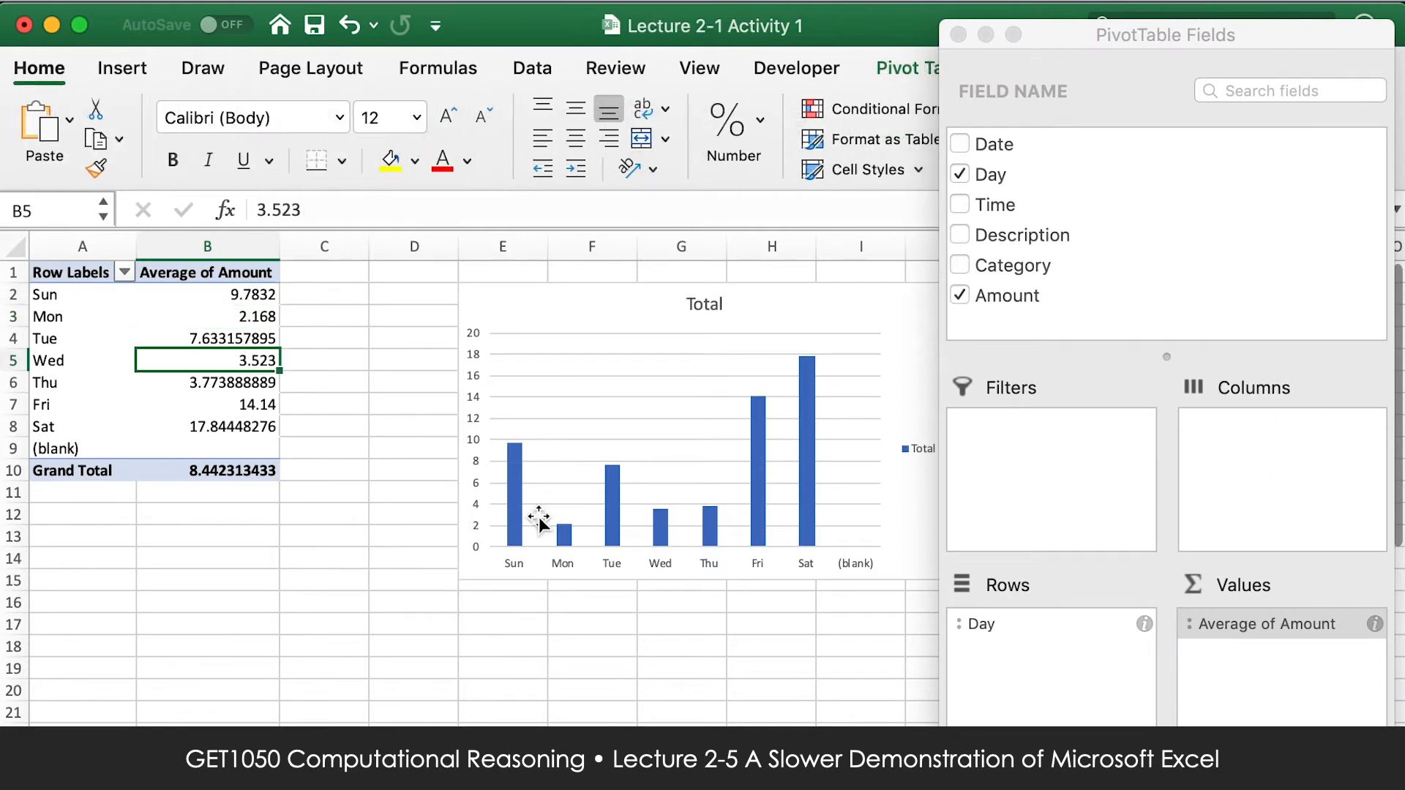
Summarise the Amount values by Count and examine the number of transactions per weekday, comparing Sunday with Saturday.
click(1375, 624)
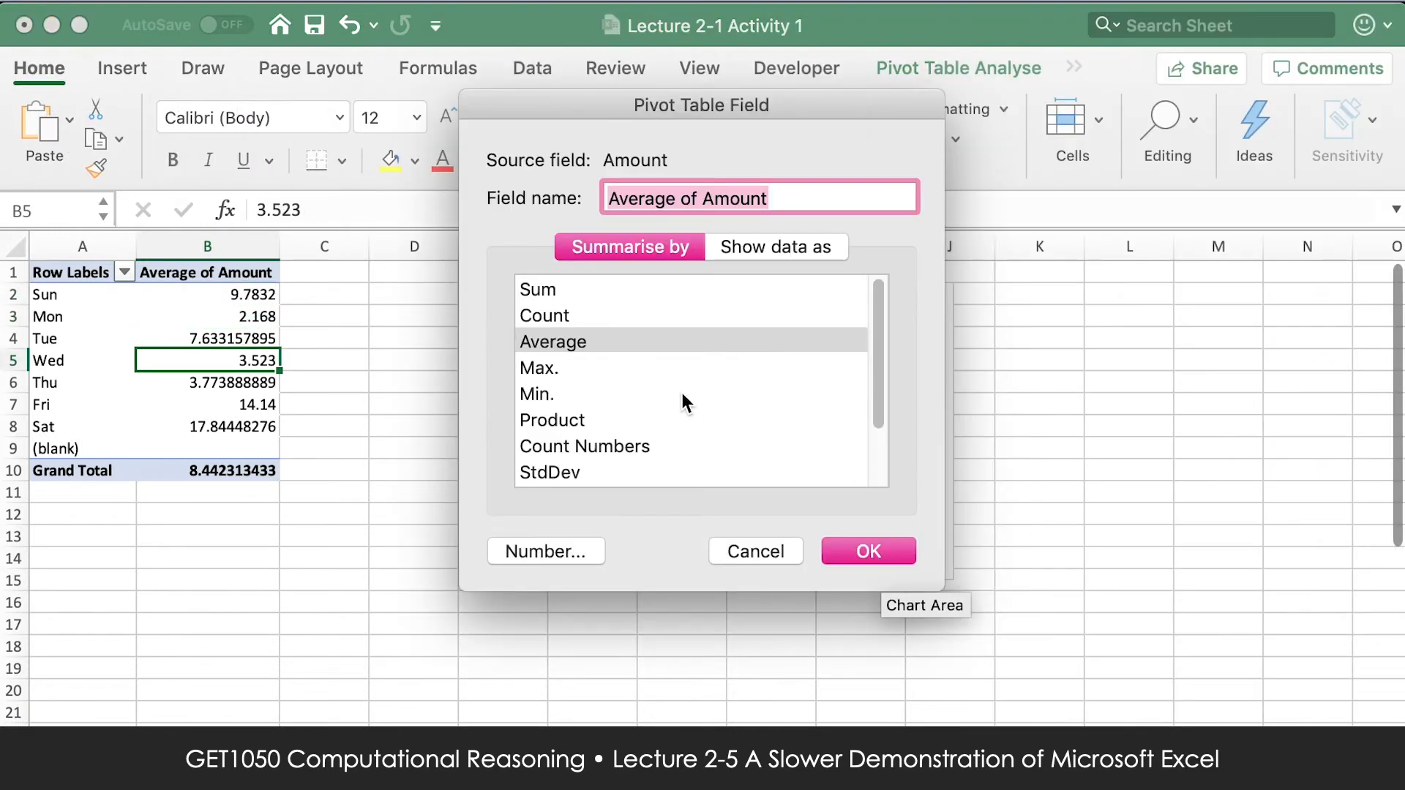
click(651, 315)
click(879, 551)
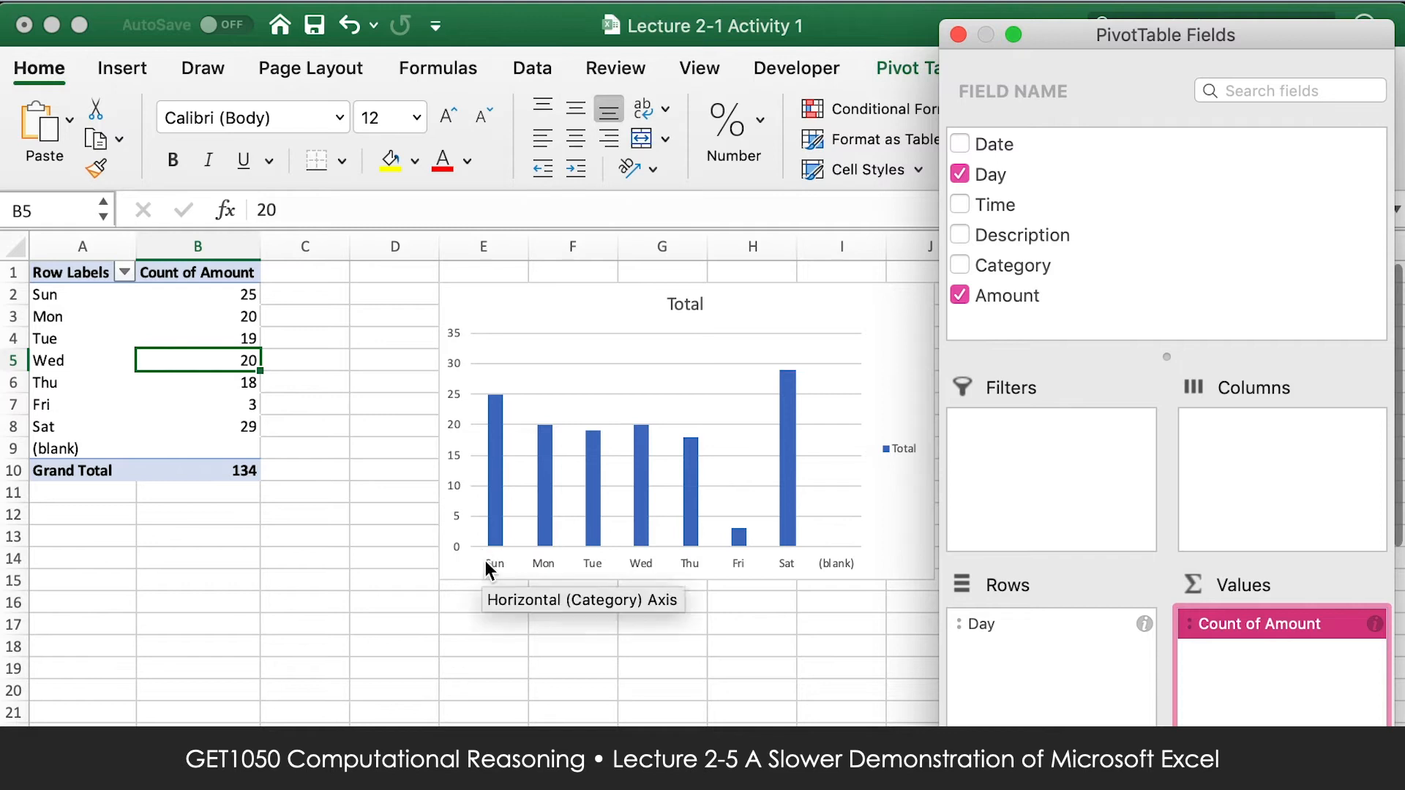
mouse_move(495, 442)
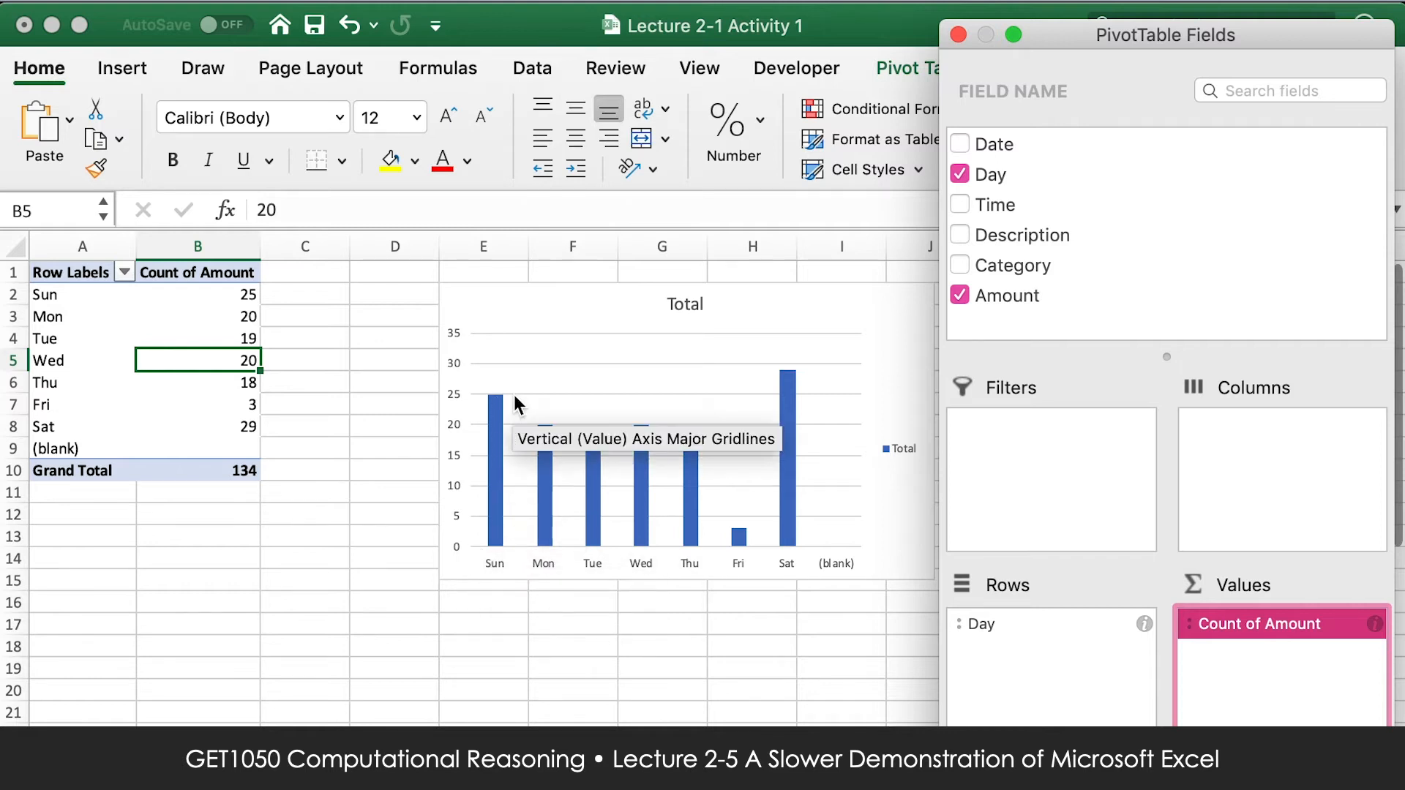
mouse_move(792, 538)
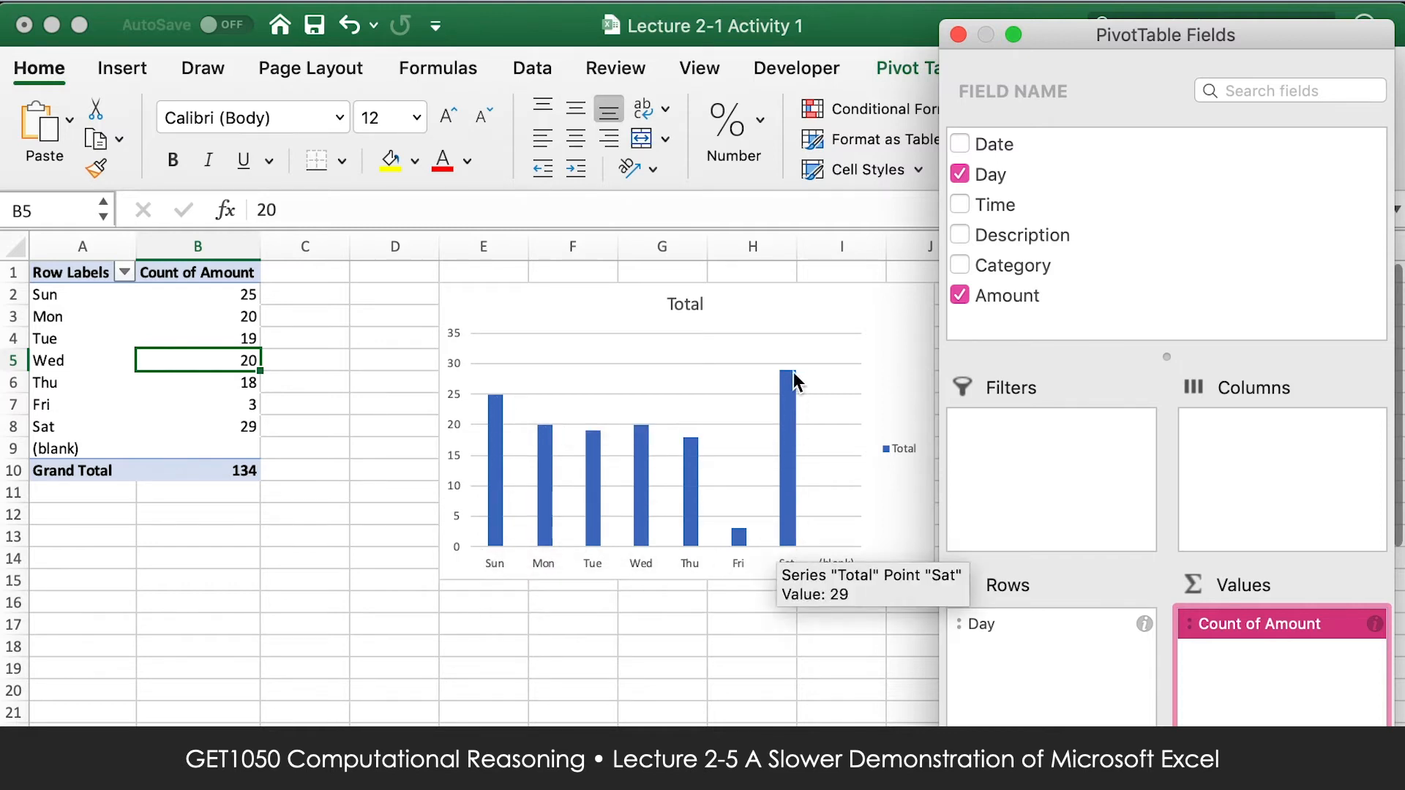
click(246, 434)
click(248, 443)
click(1179, 518)
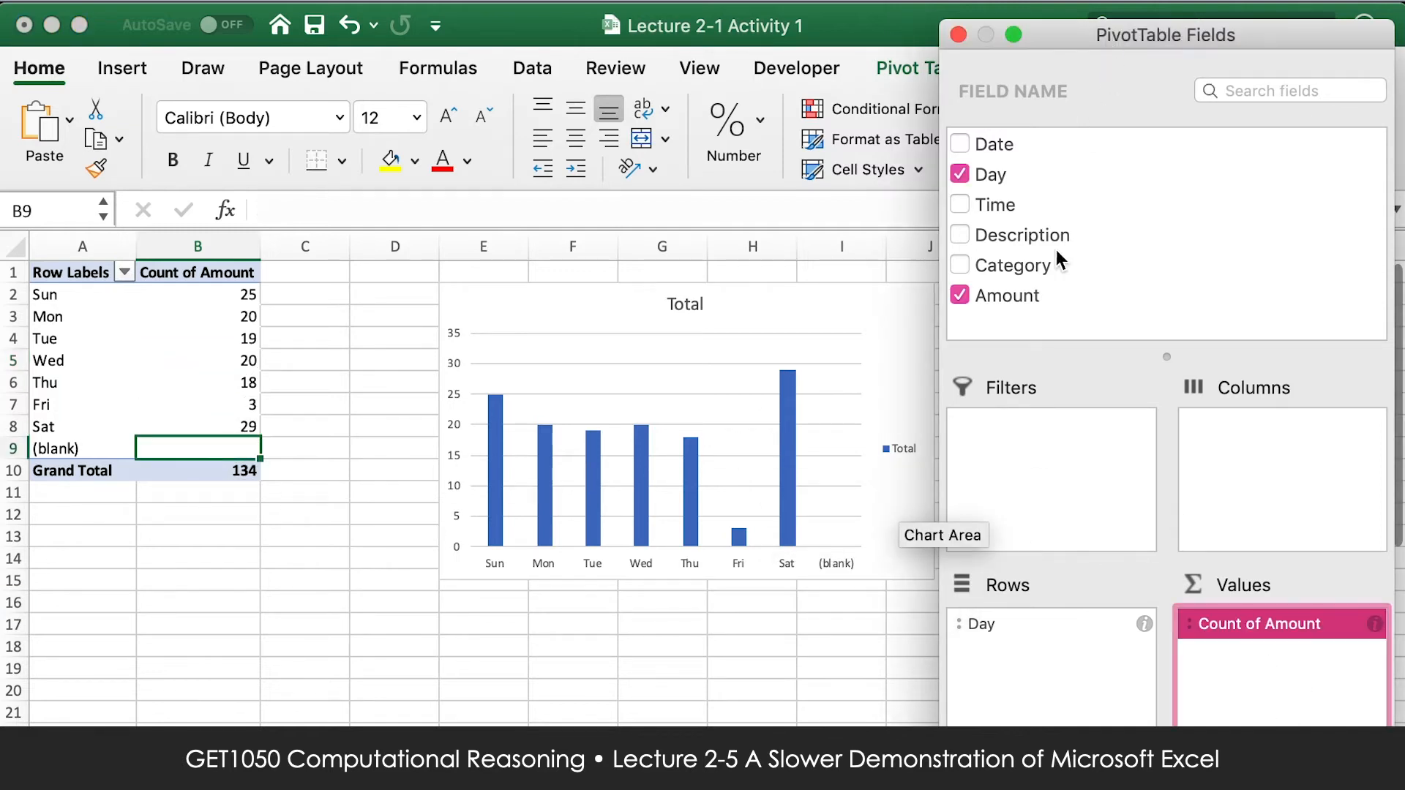
Add Category to the pivot columns and move the chart below the table to examine the counts per weekday and category.
drag(1051, 258, 1253, 436)
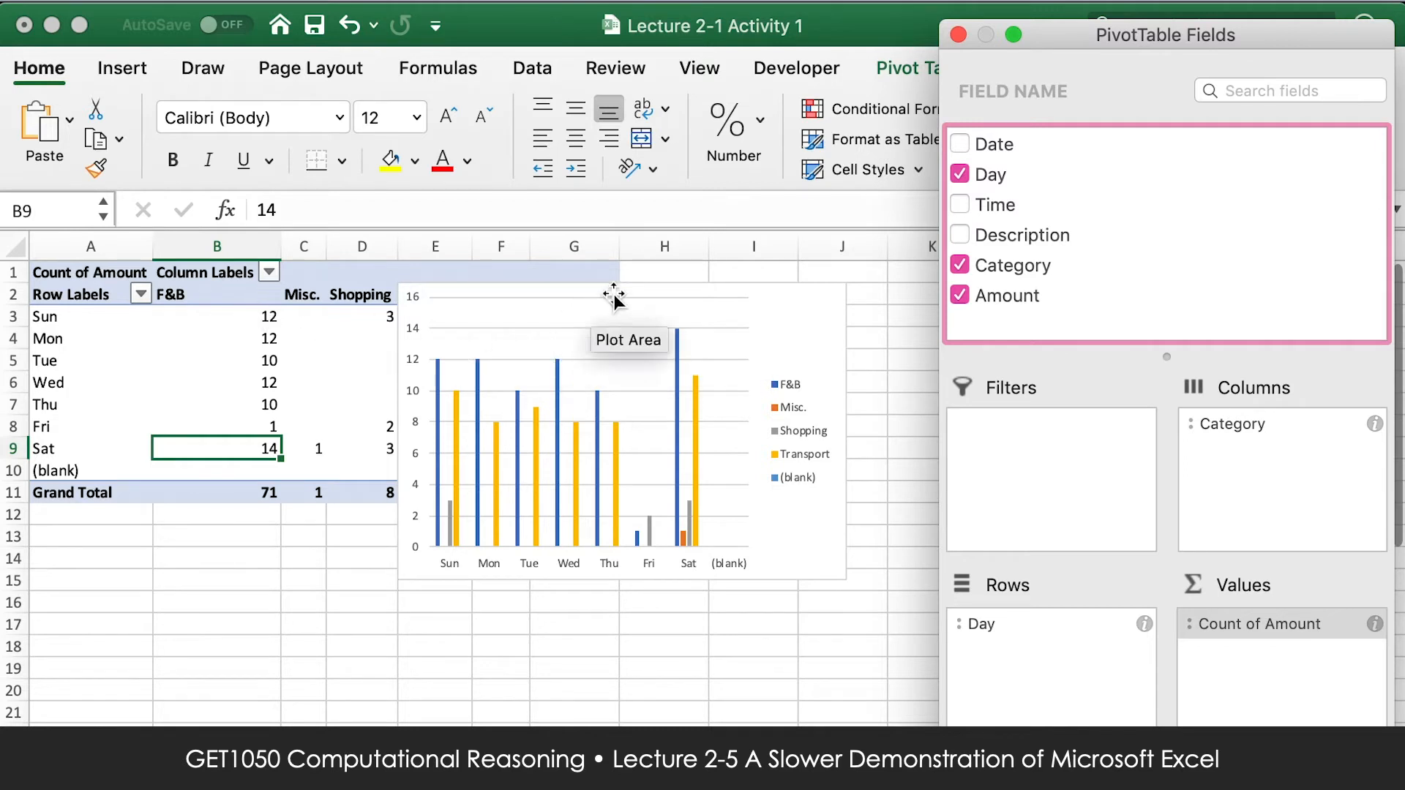
click(872, 466)
drag(775, 341, 1042, 601)
click(207, 295)
click(319, 293)
click(366, 293)
click(435, 294)
click(114, 338)
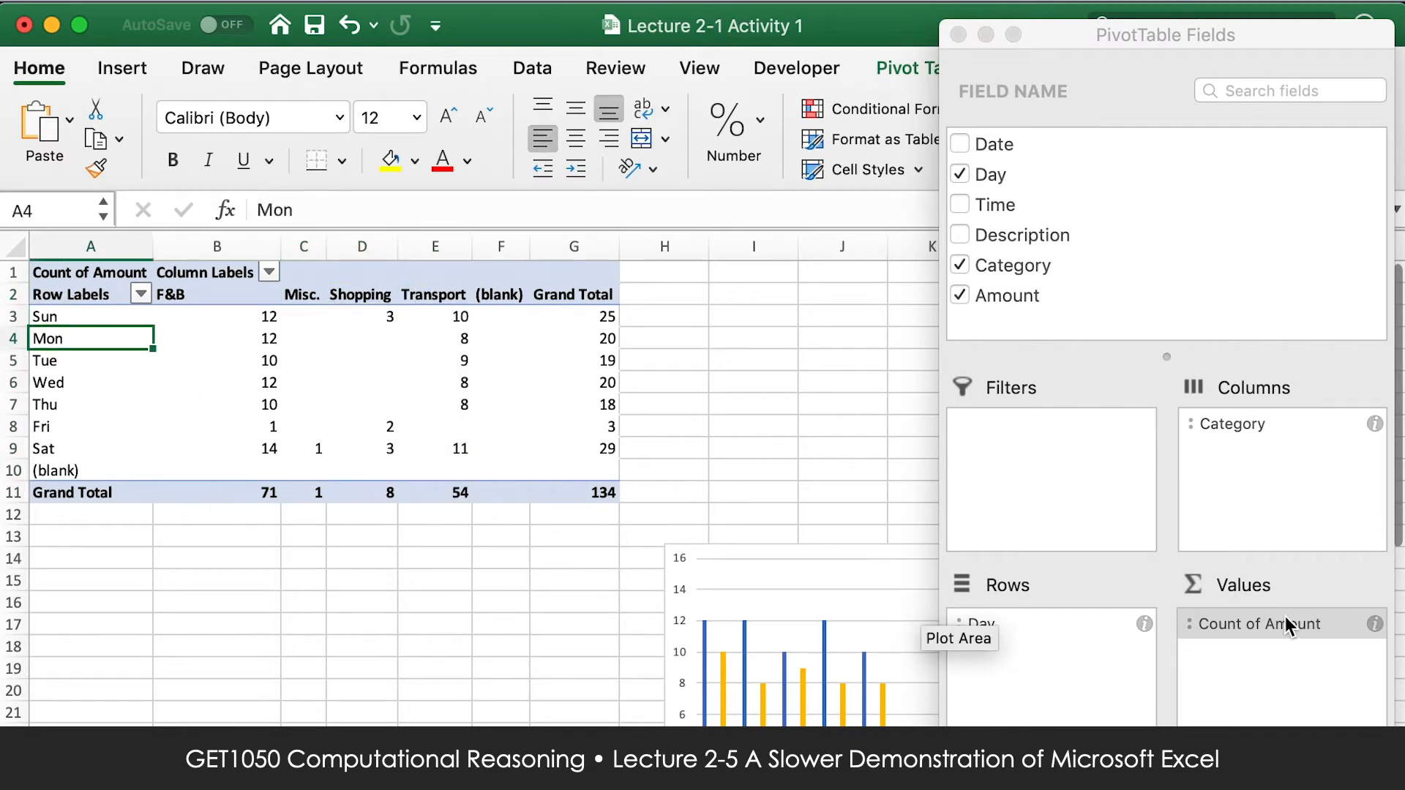
click(664, 360)
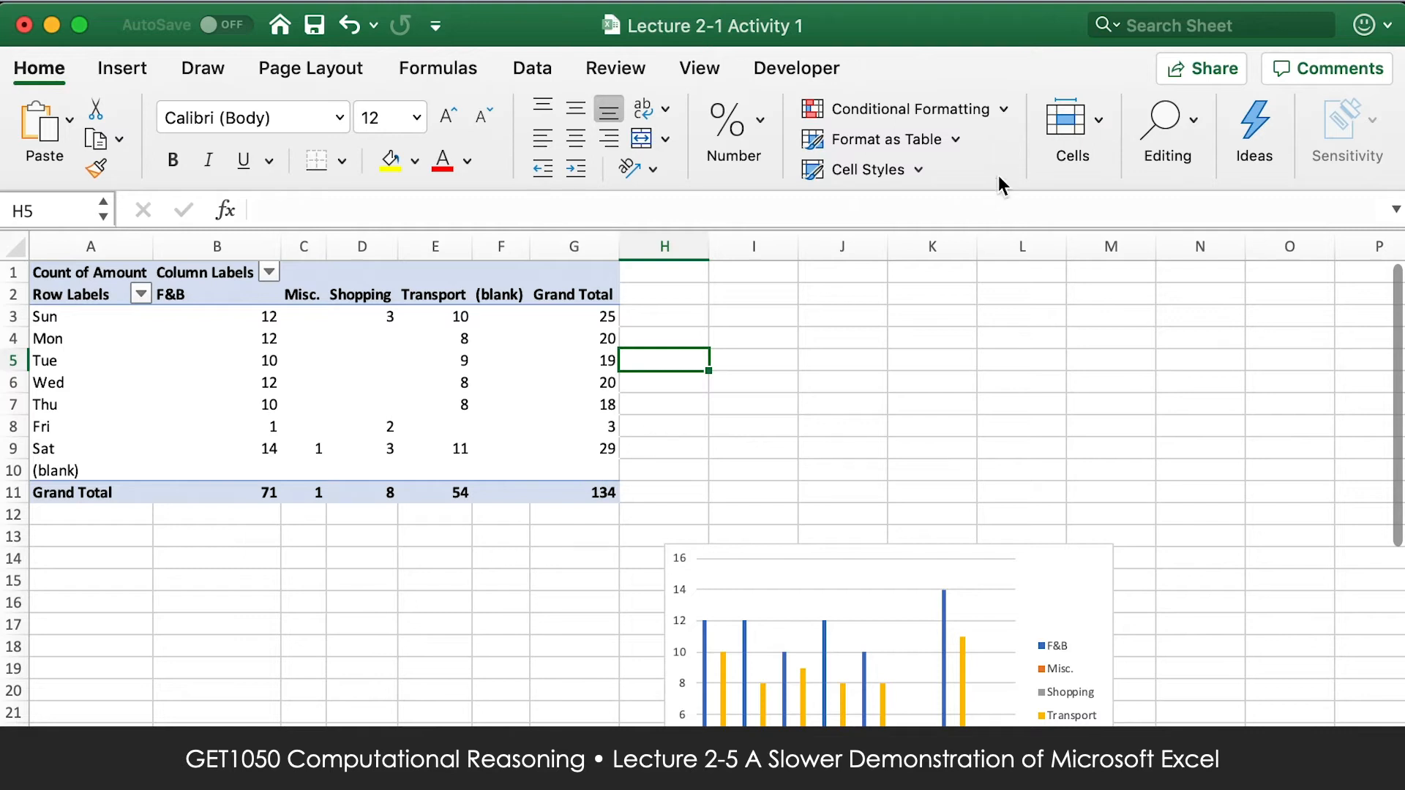
Remove Category from the pivot columns and move the chart back up beside the pivot table.
click(301, 270)
click(221, 288)
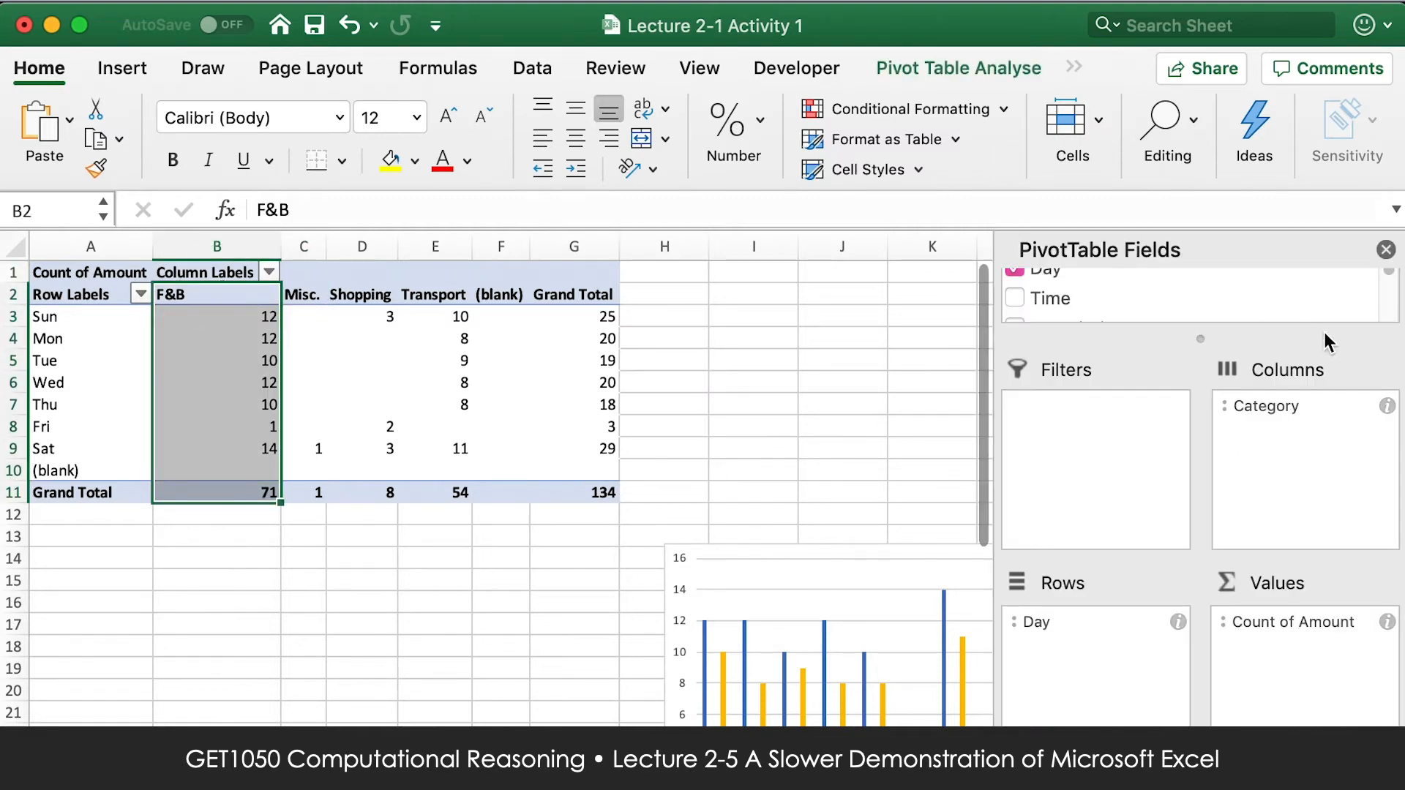
drag(1280, 408, 1131, 297)
drag(828, 573, 520, 304)
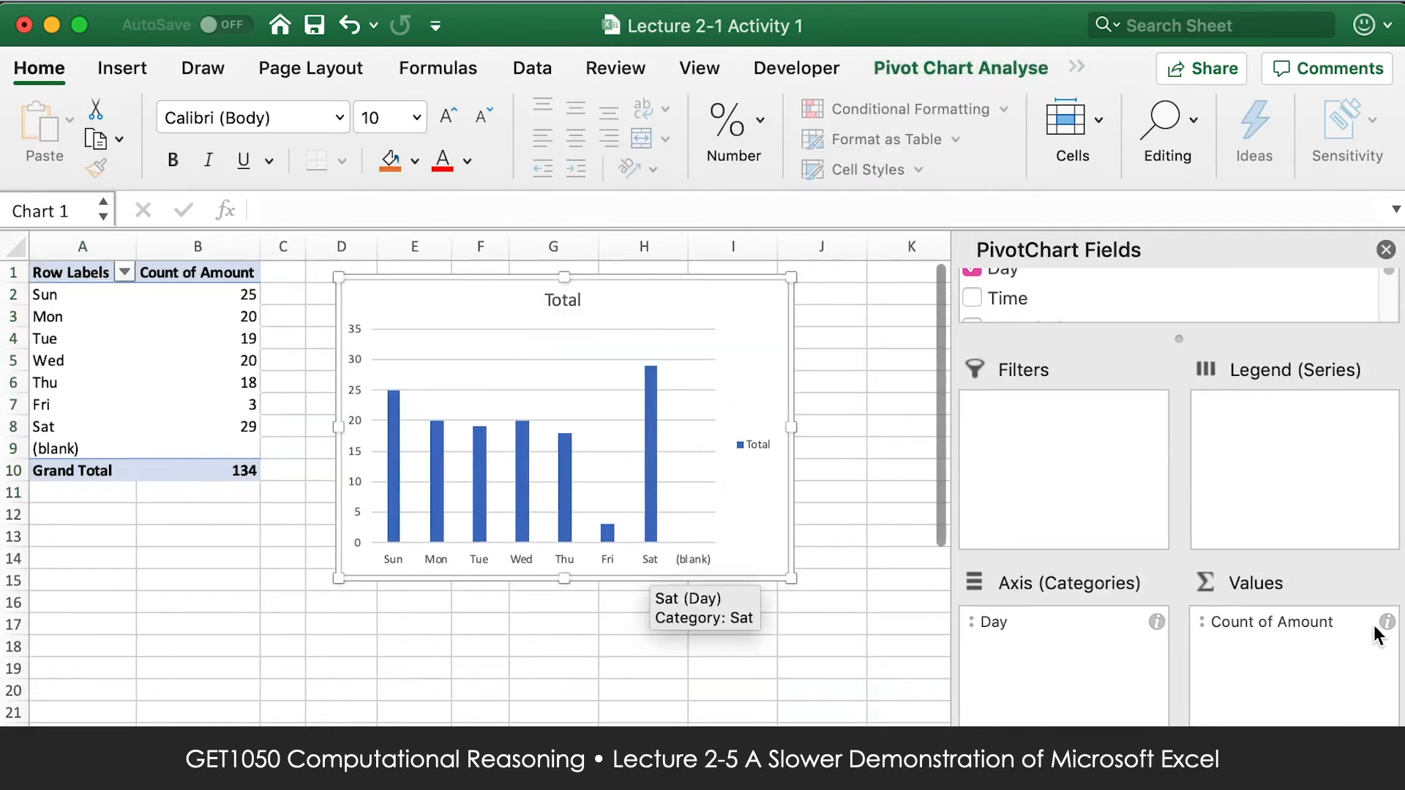
Set the PivotChart's Amount values to be summarised by Sum.
click(1386, 622)
click(627, 292)
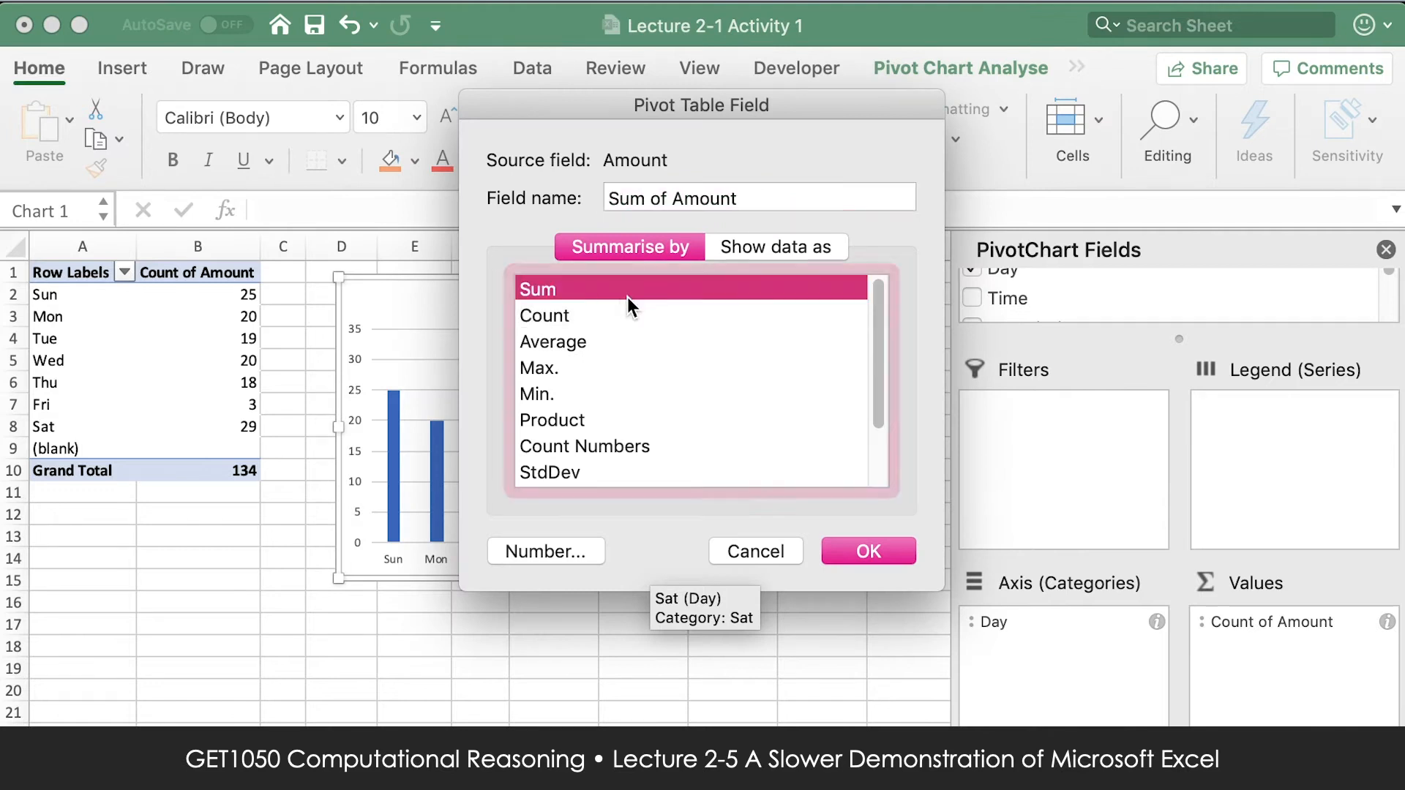
click(895, 551)
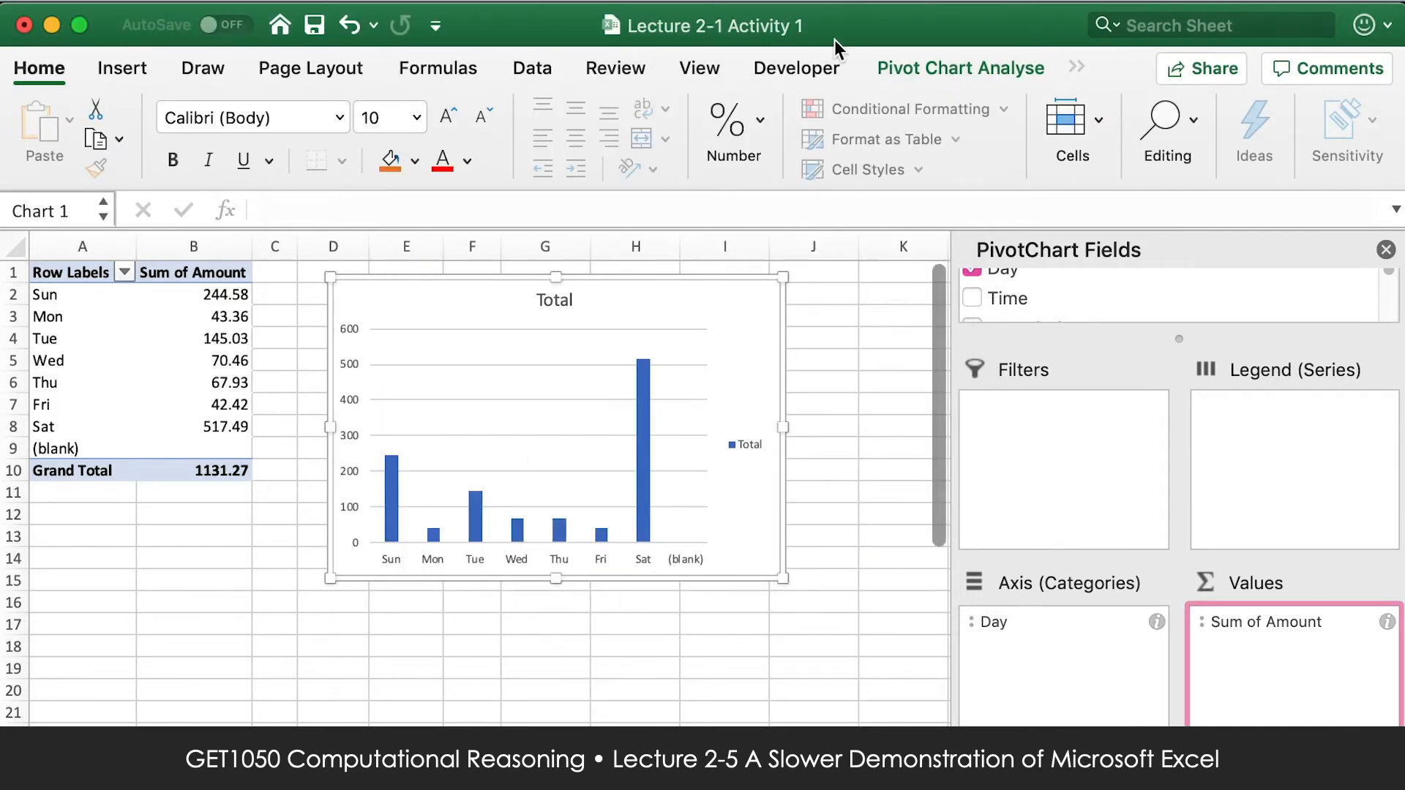
Insert a Category slicer for the PivotChart and place it beside the chart, clear of the bars.
click(959, 64)
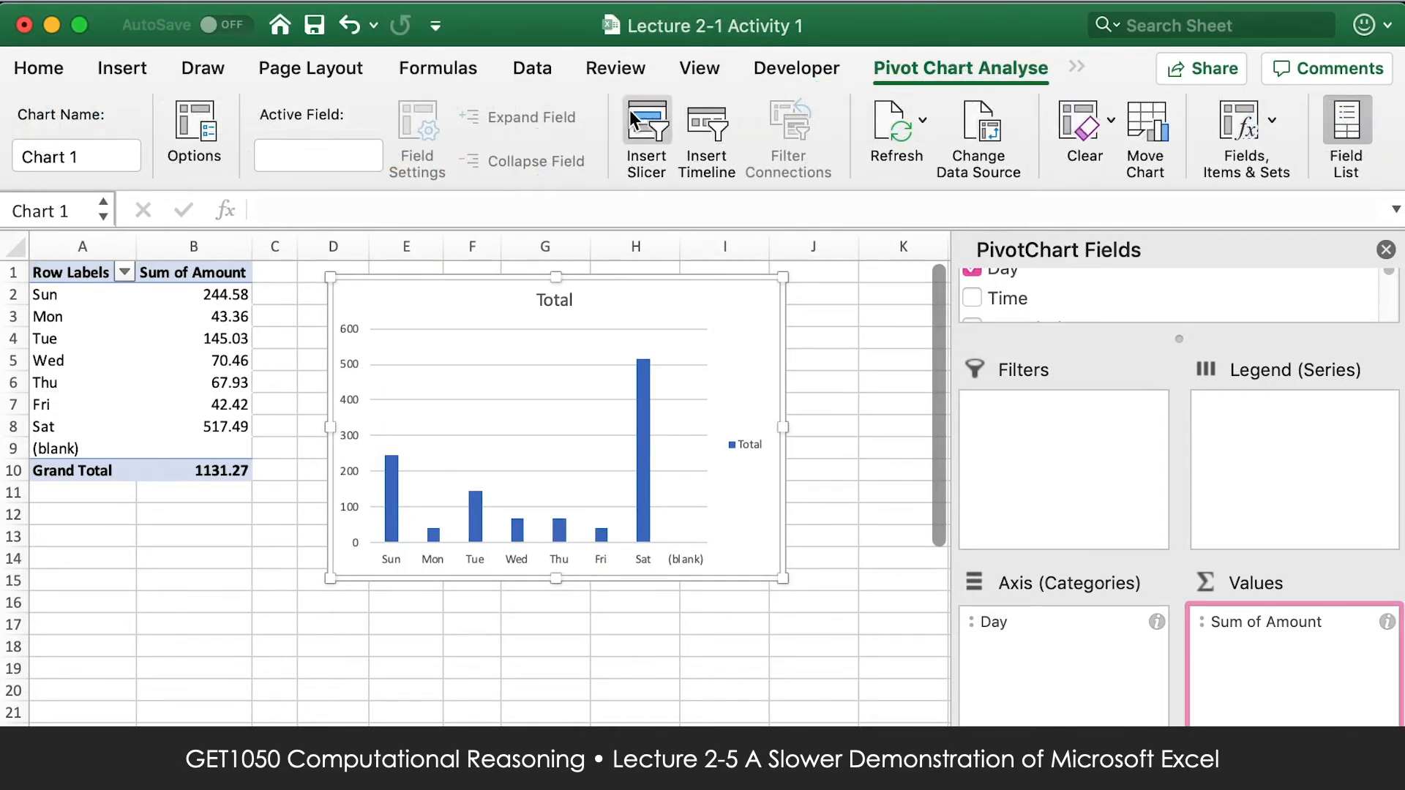
click(647, 123)
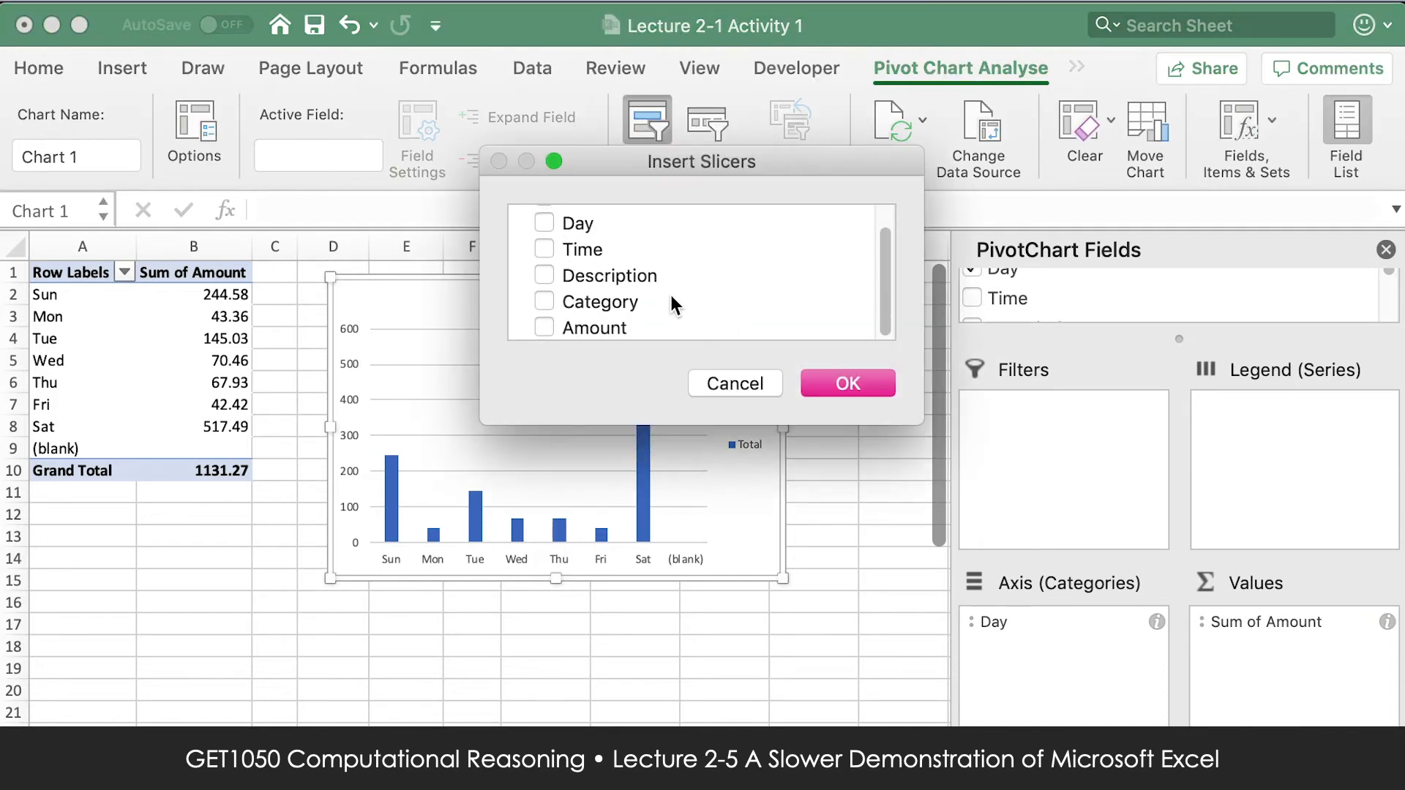
click(589, 304)
click(840, 382)
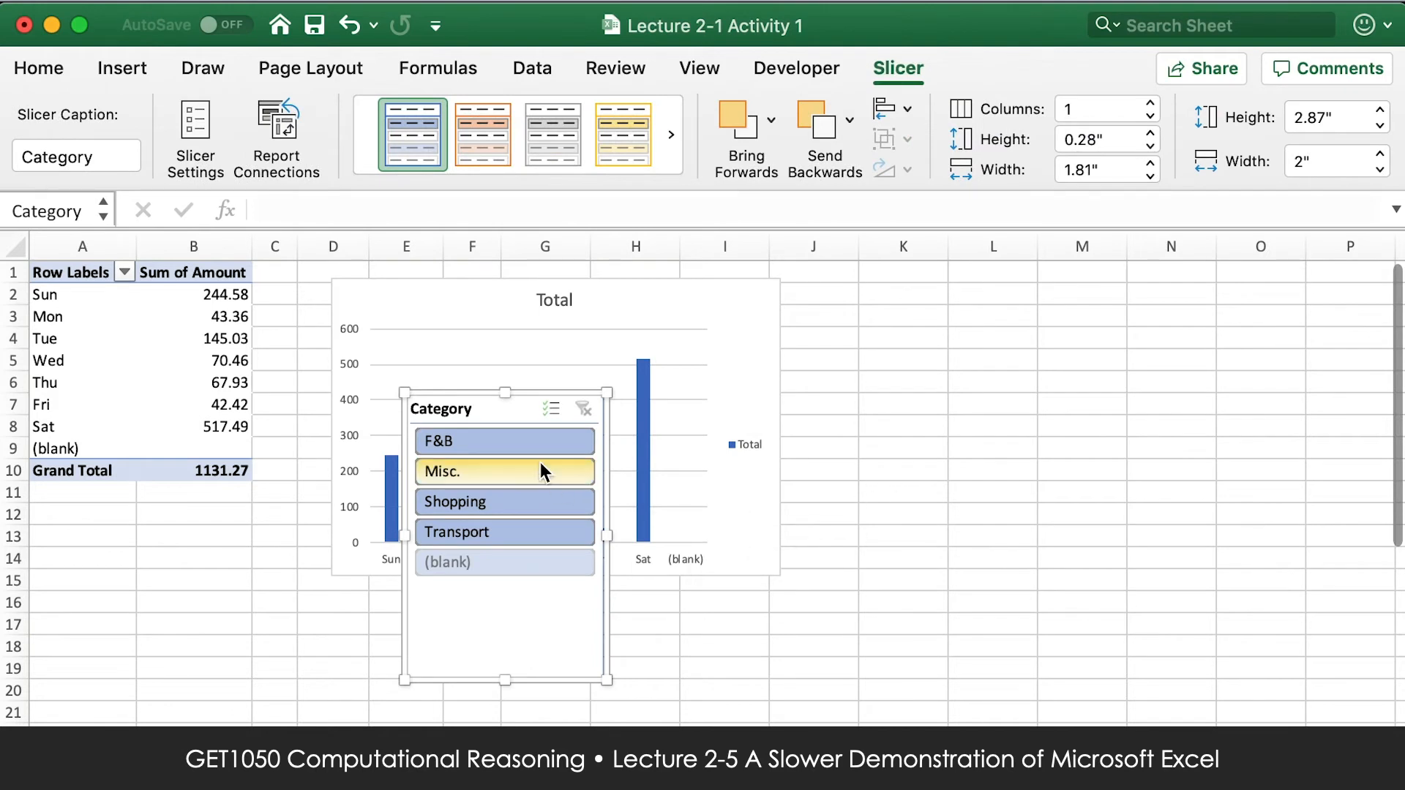
drag(547, 404, 974, 278)
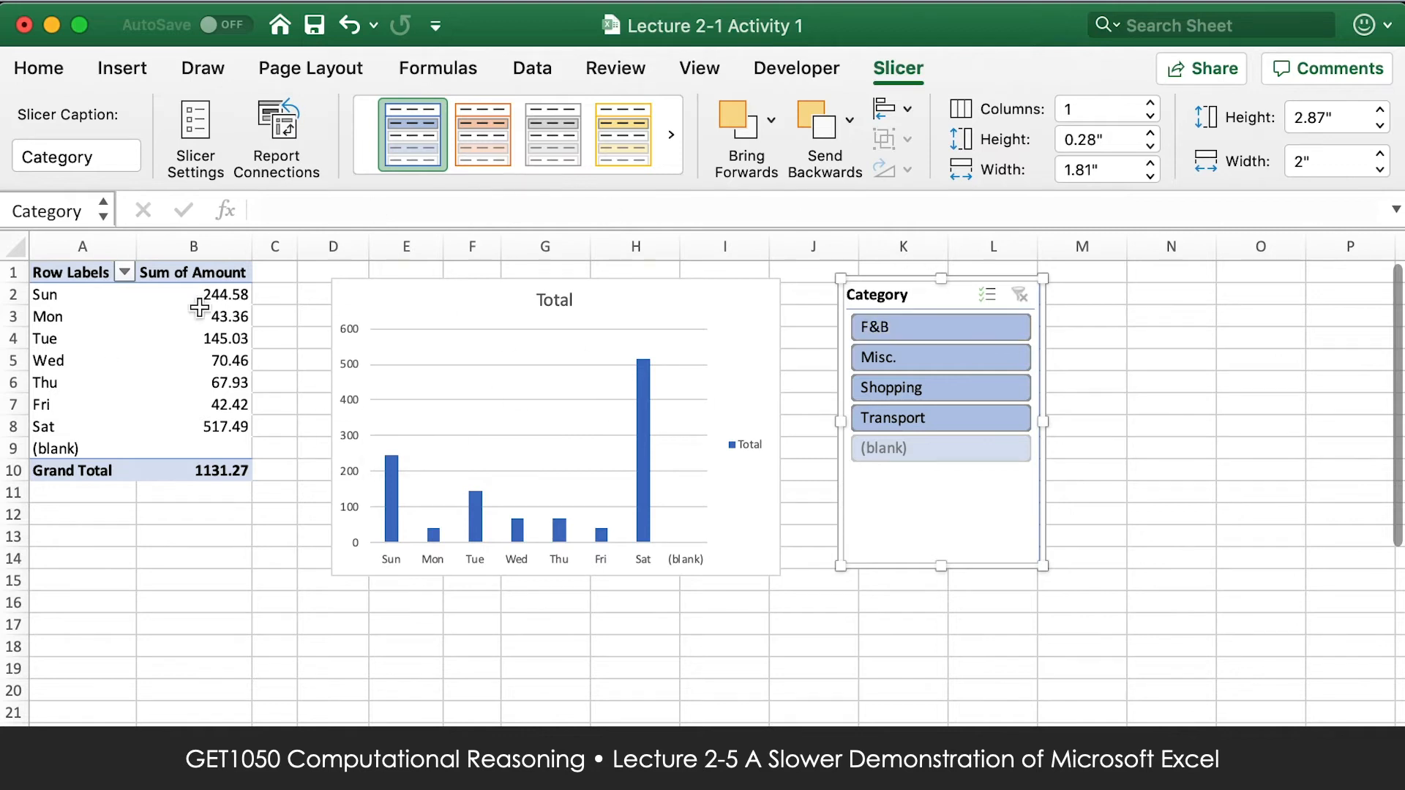
Filter the pivot table and chart with the Category slicer by F&B, Misc., Shopping and finally Transport, comparing the weekday amounts.
click(992, 330)
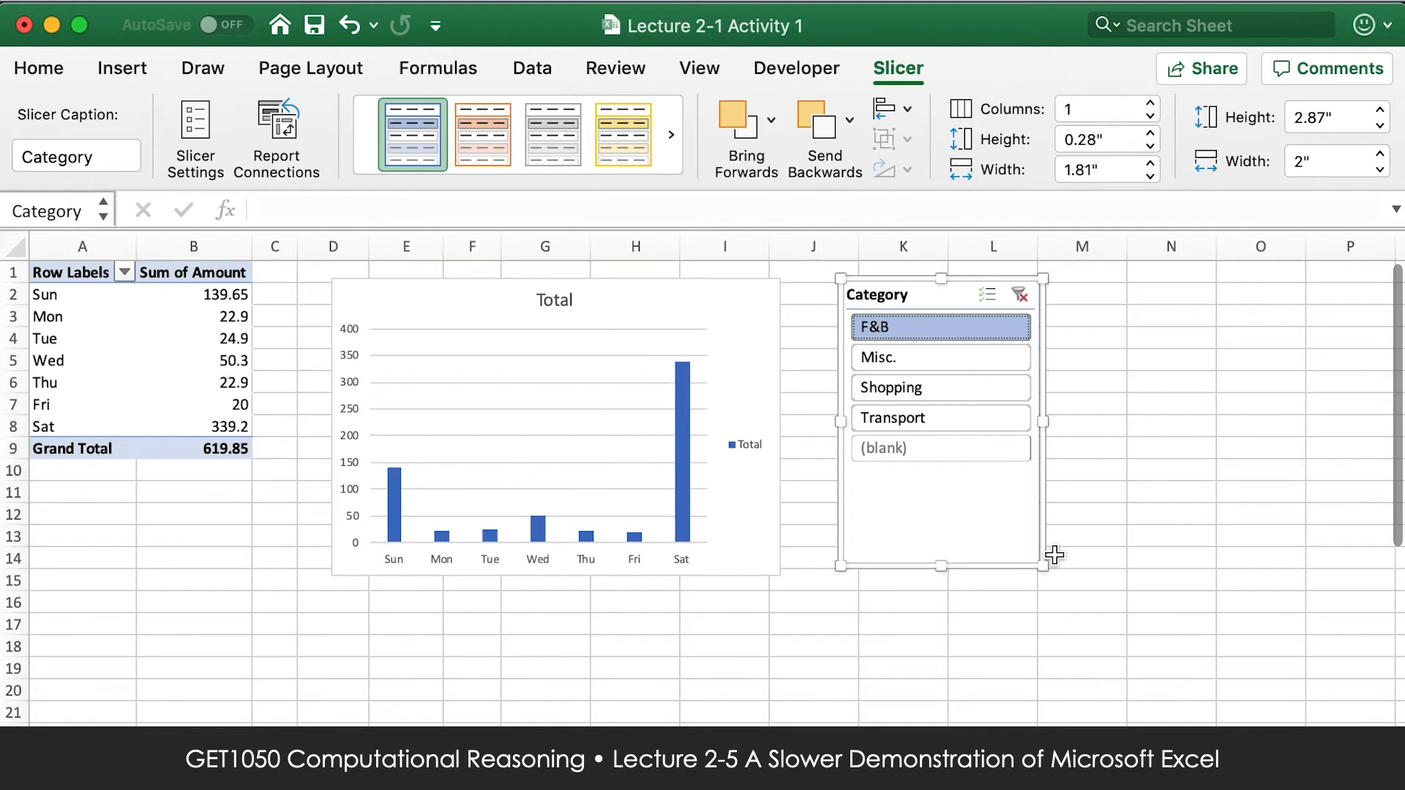
mouse_move(693, 440)
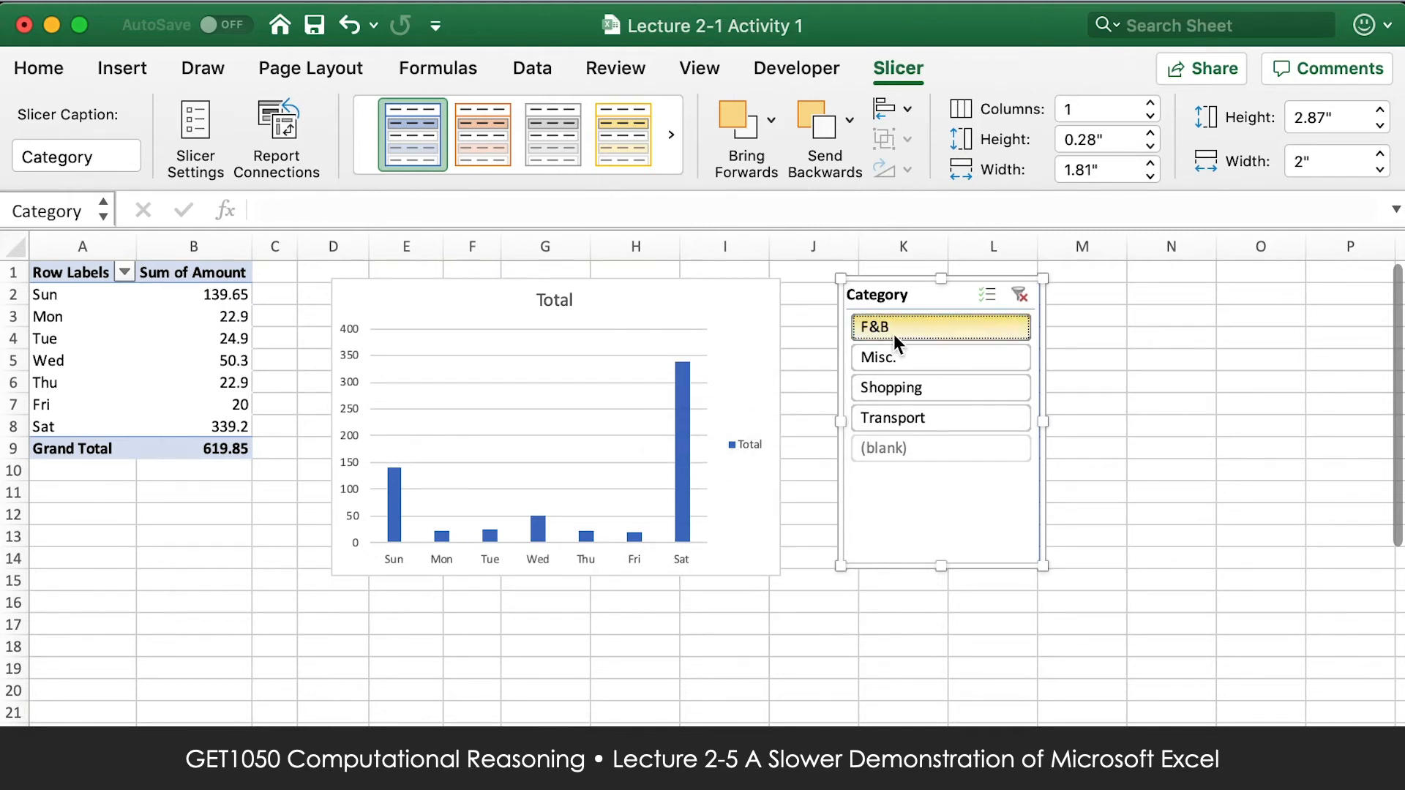
click(901, 356)
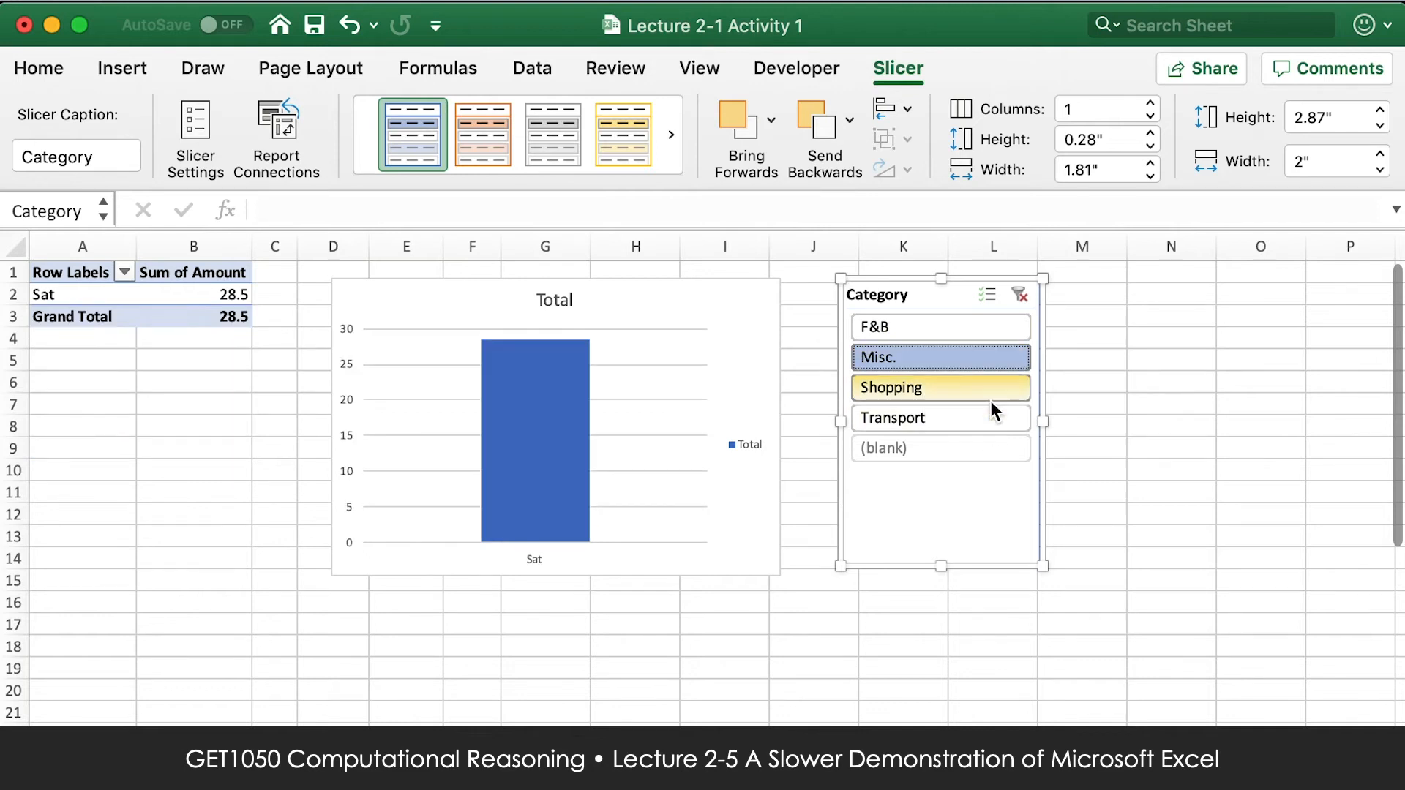
click(943, 378)
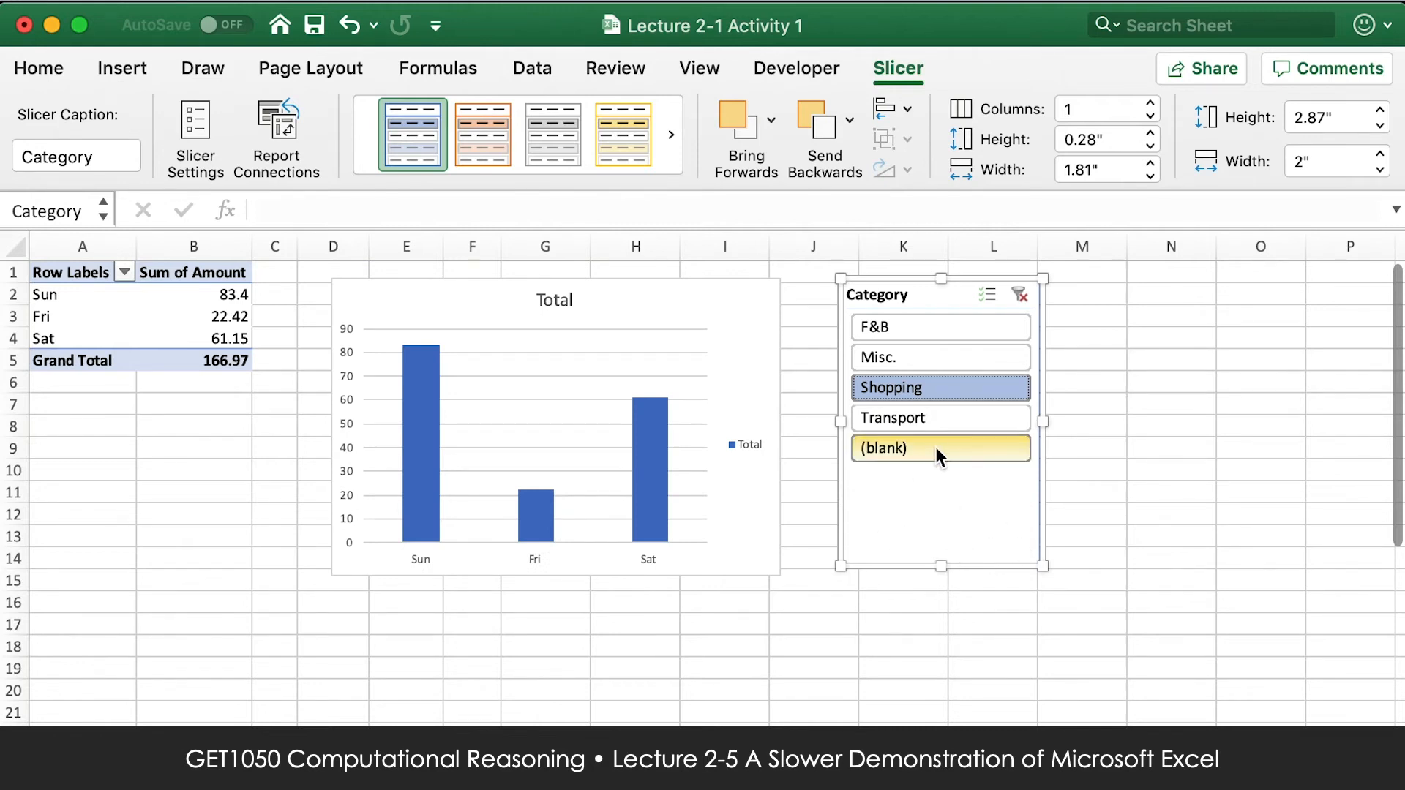
click(935, 422)
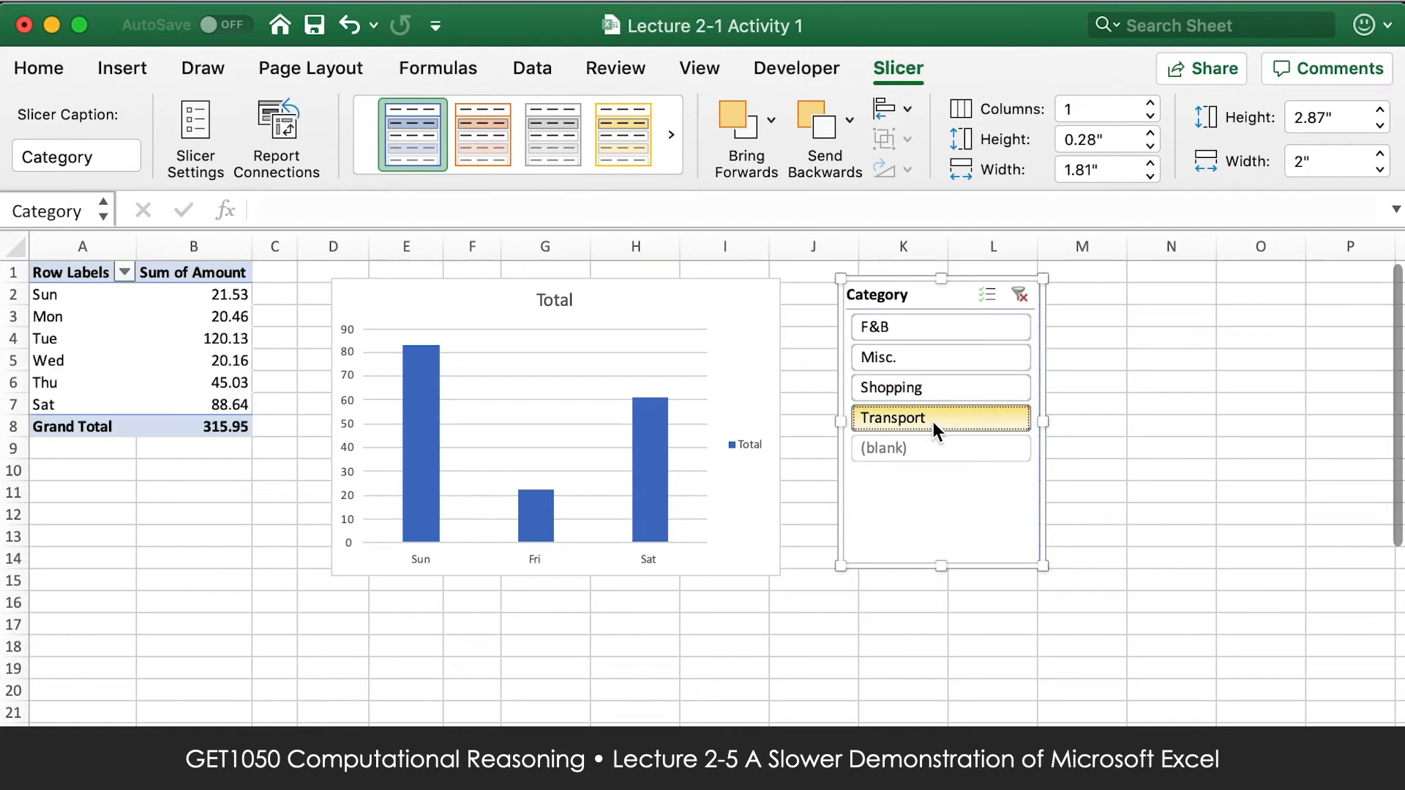
mouse_move(511, 483)
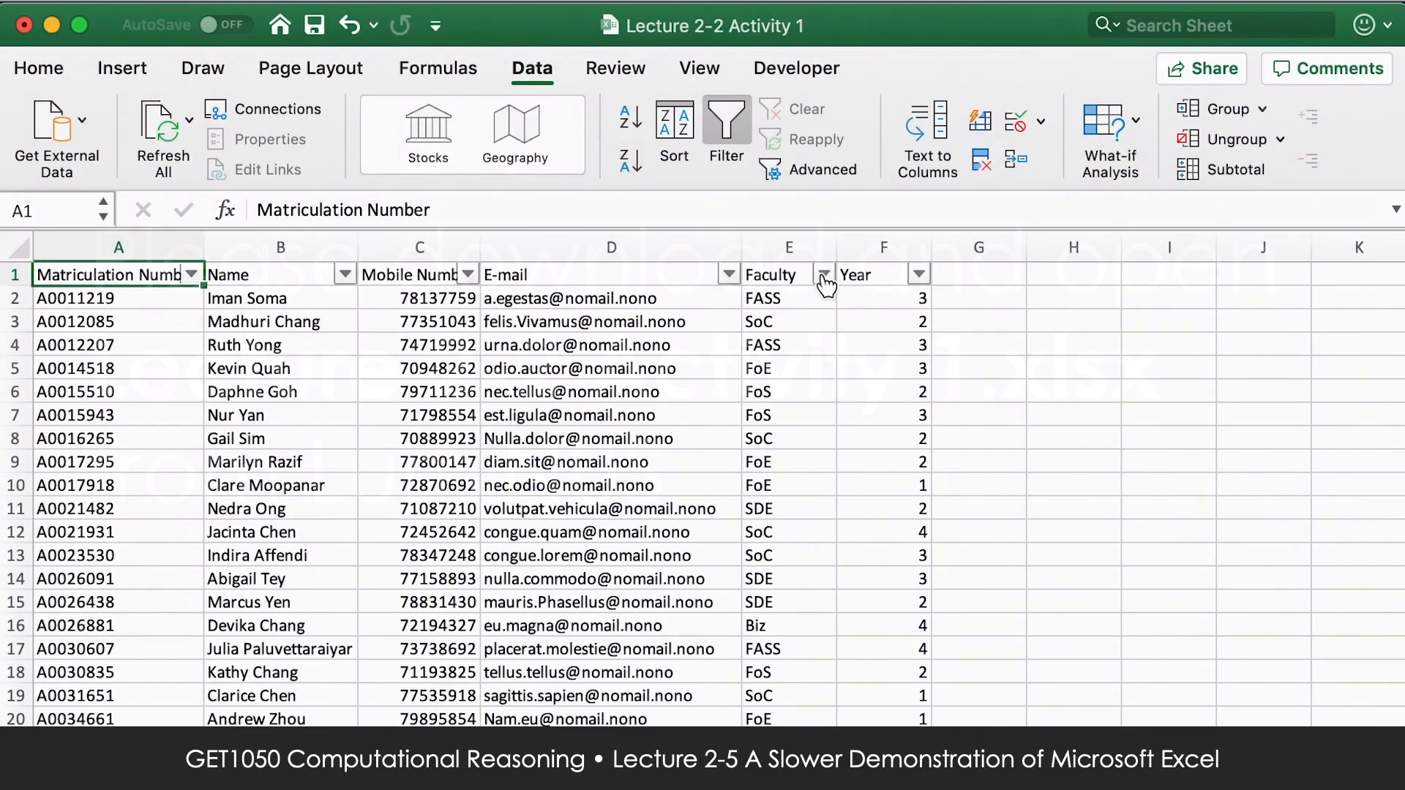
In the Lecture 2-2 Activity 1 workbook, filter the Faculty column to Biz only and move the filter window off the data.
click(824, 275)
click(898, 282)
click(900, 308)
click(898, 377)
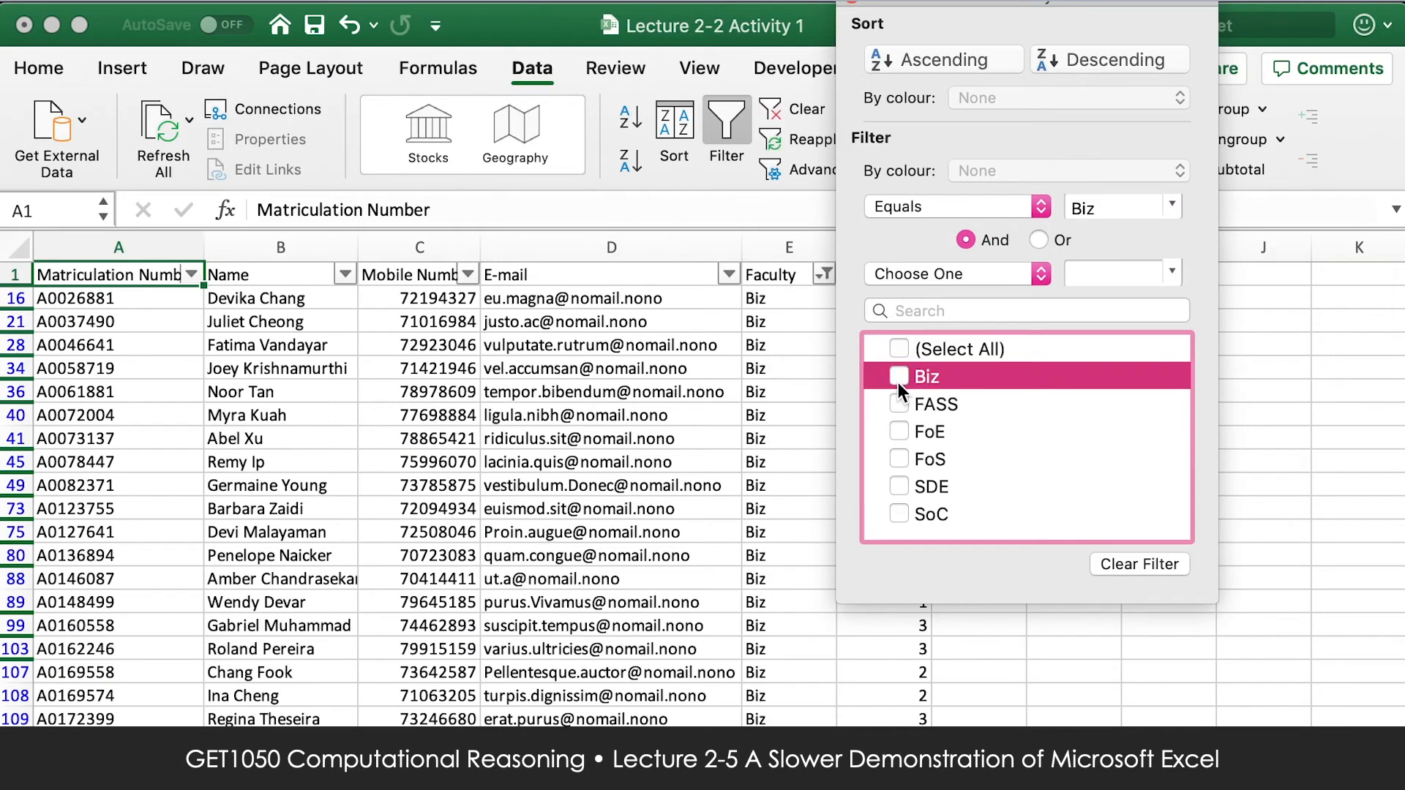
drag(1021, 13, 1163, 111)
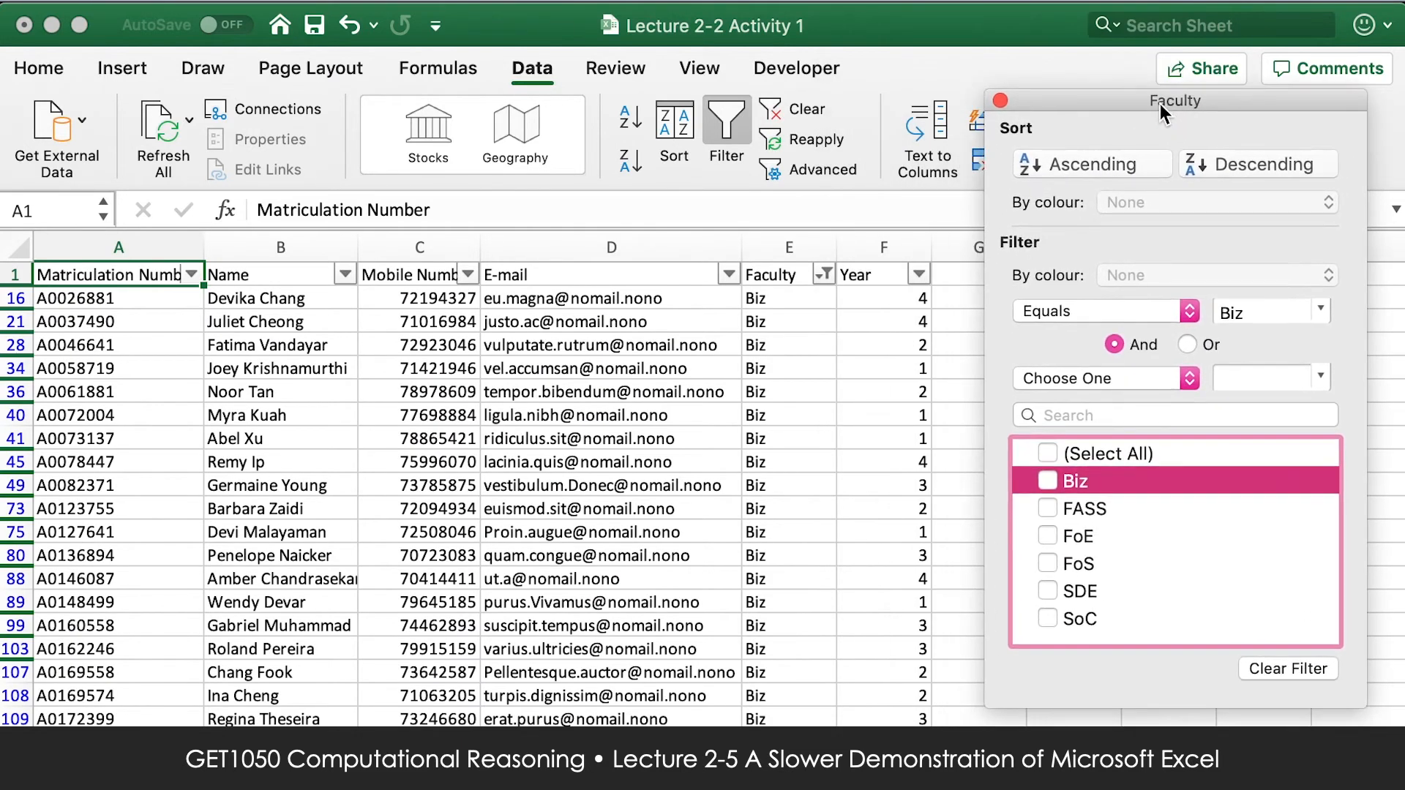
Switch the Faculty filter through FASS, FoE, FoS, SDE and SoC in turn, and restore all faculties.
click(1048, 480)
click(1052, 506)
click(1051, 506)
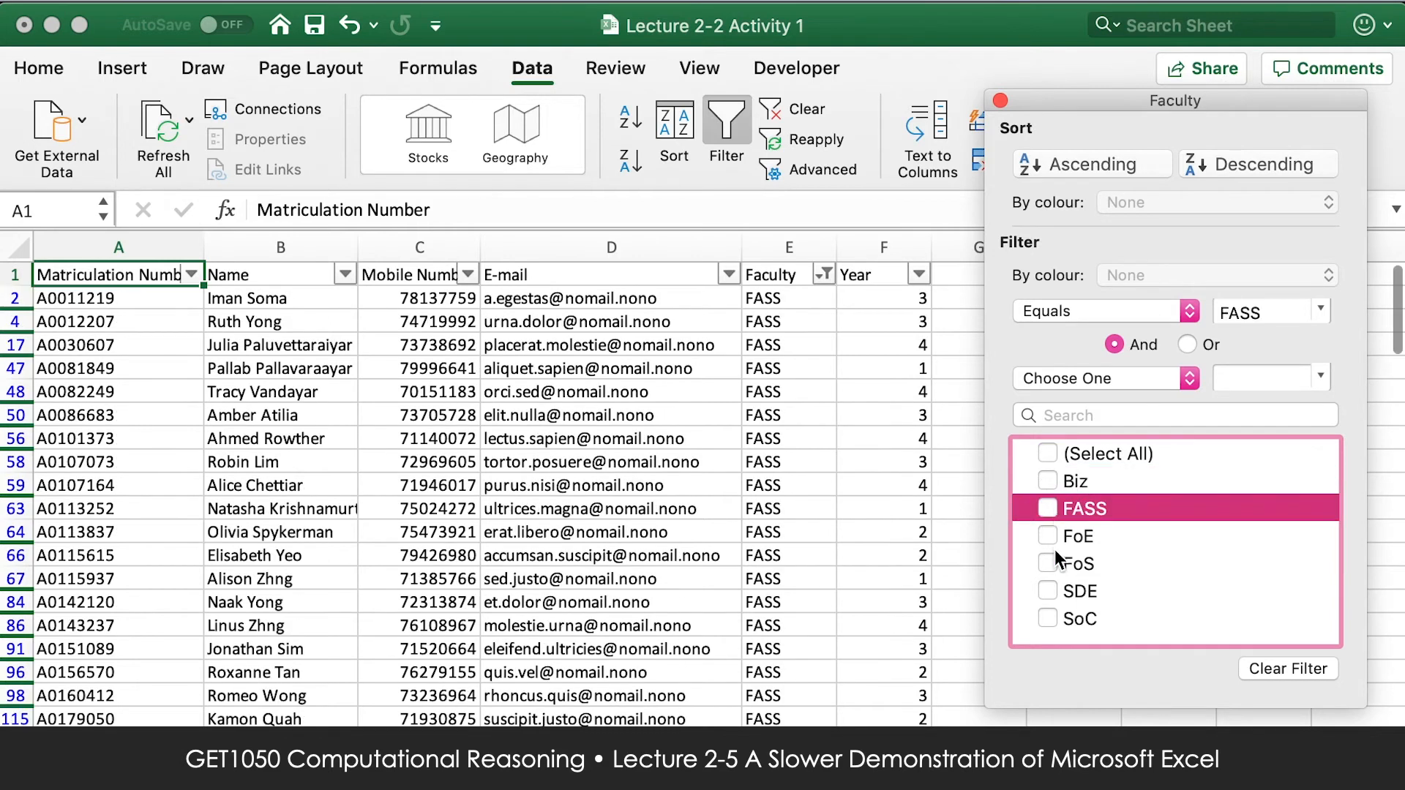
click(1053, 539)
click(1048, 565)
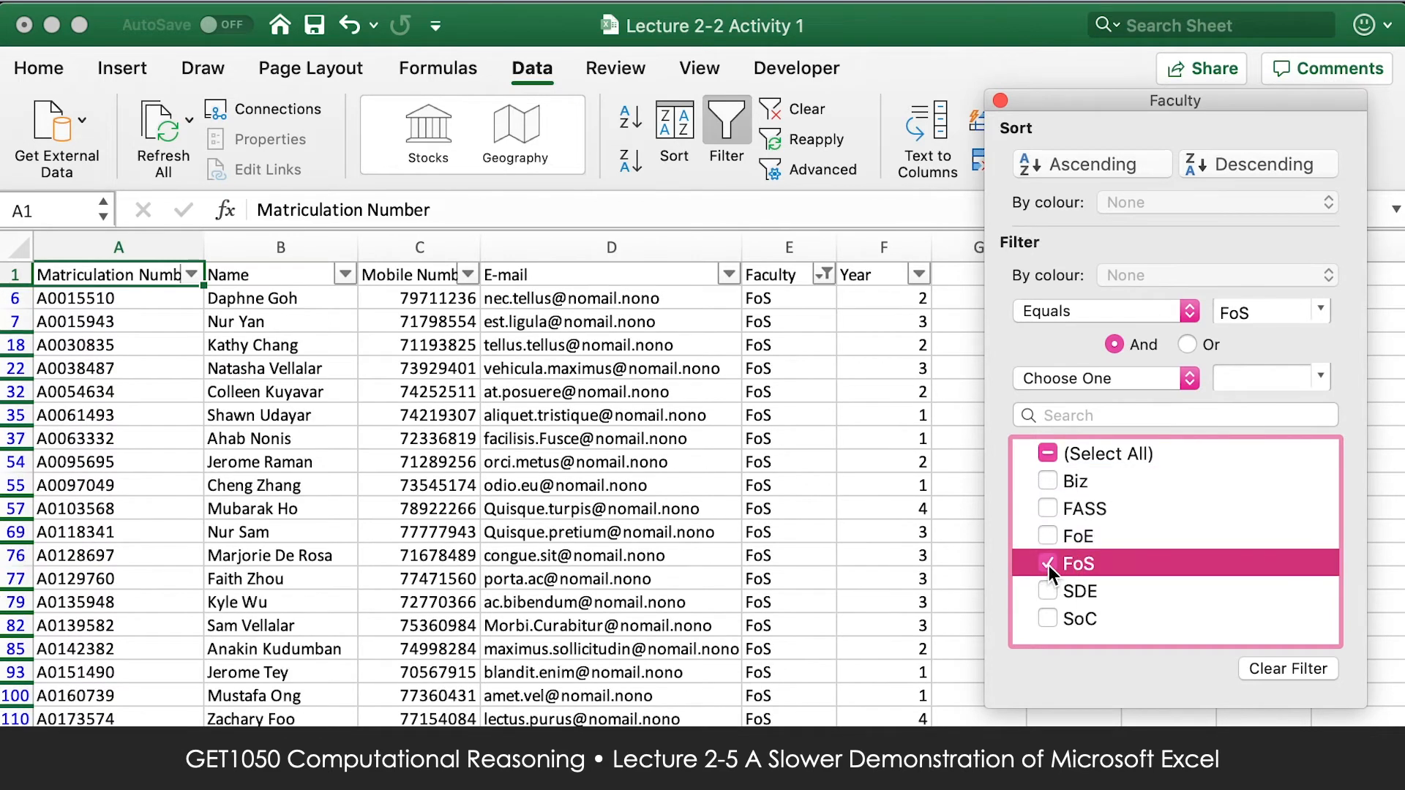
click(1047, 591)
click(1047, 591)
click(1052, 612)
click(1051, 611)
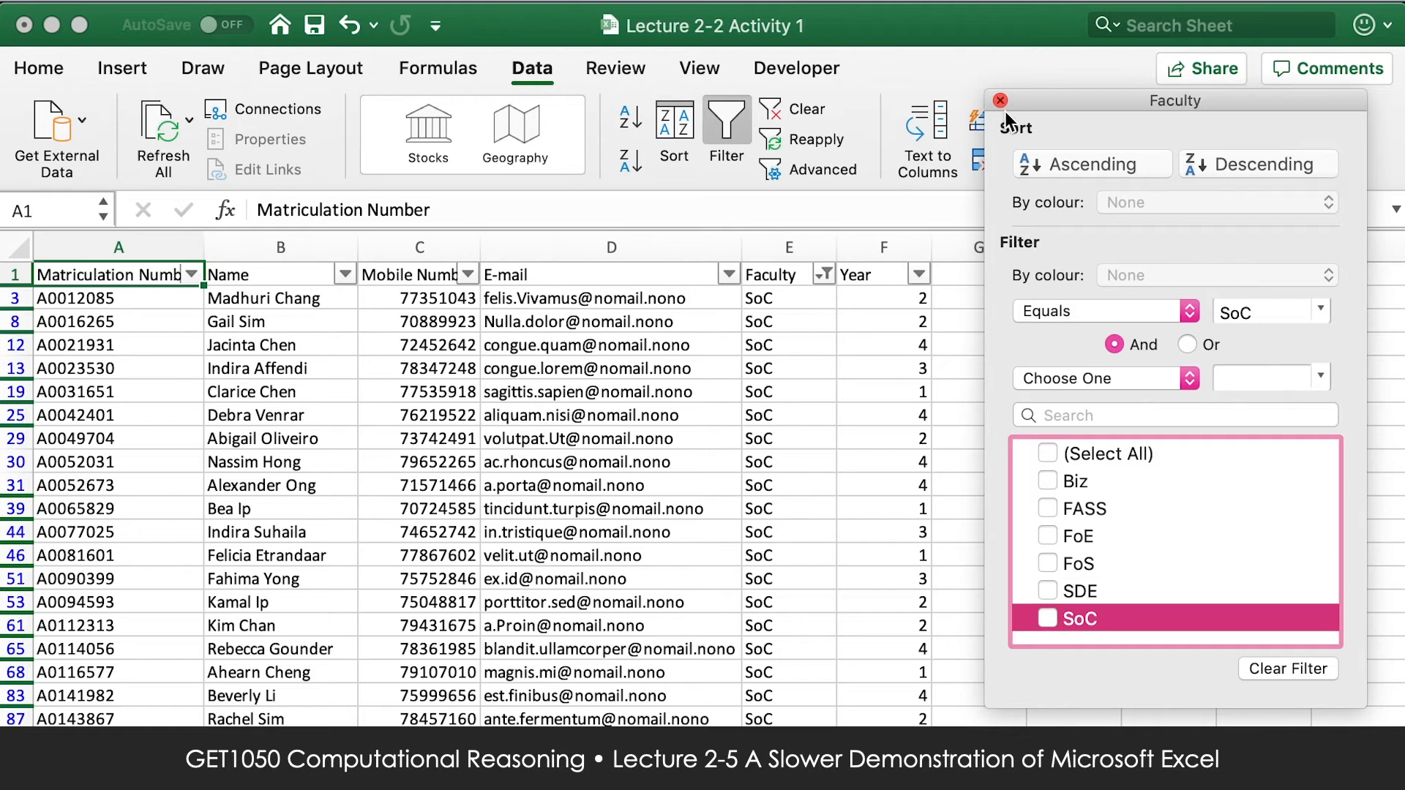
click(1069, 449)
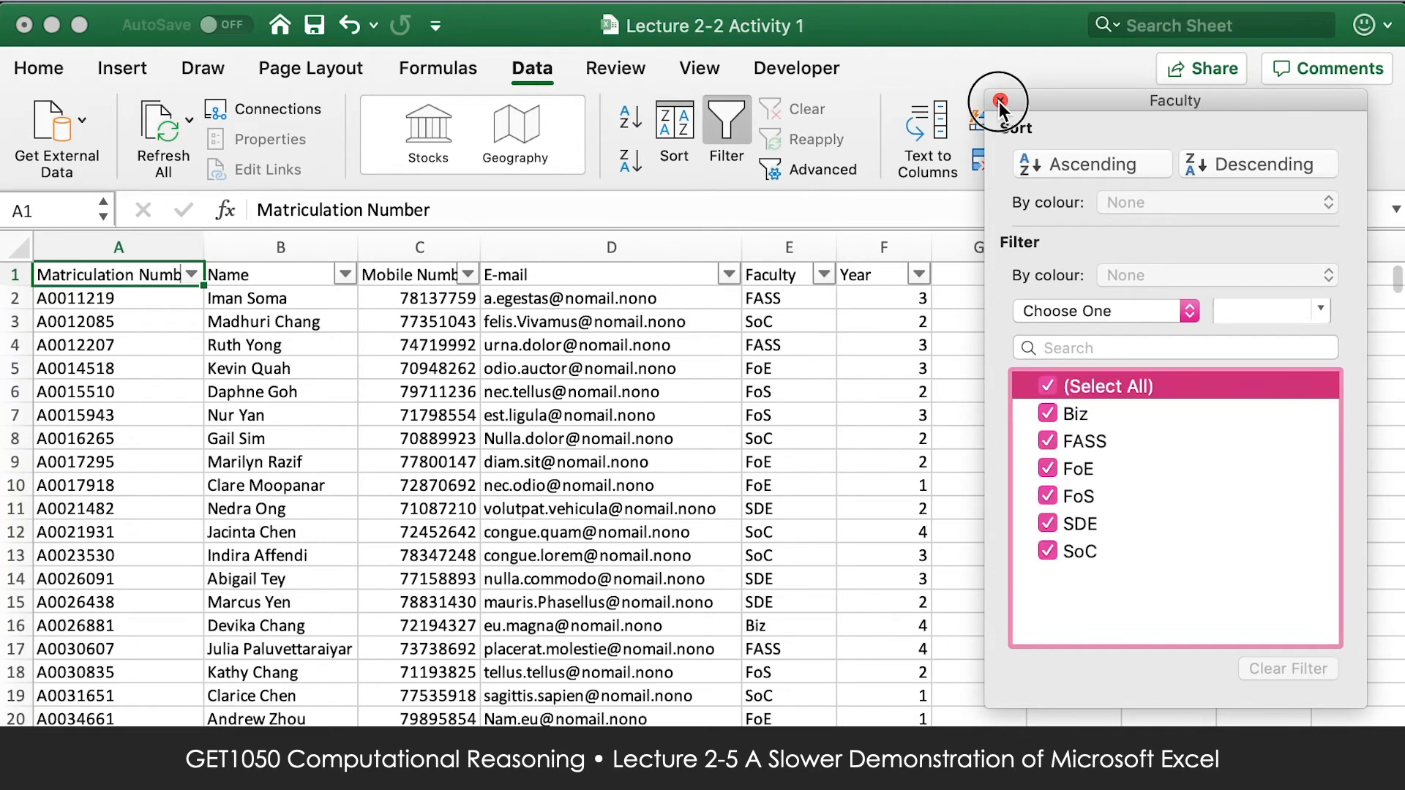
click(1000, 100)
Replace the faculty entry in cell E12 with Meh.
scroll(987, 567, down, 1)
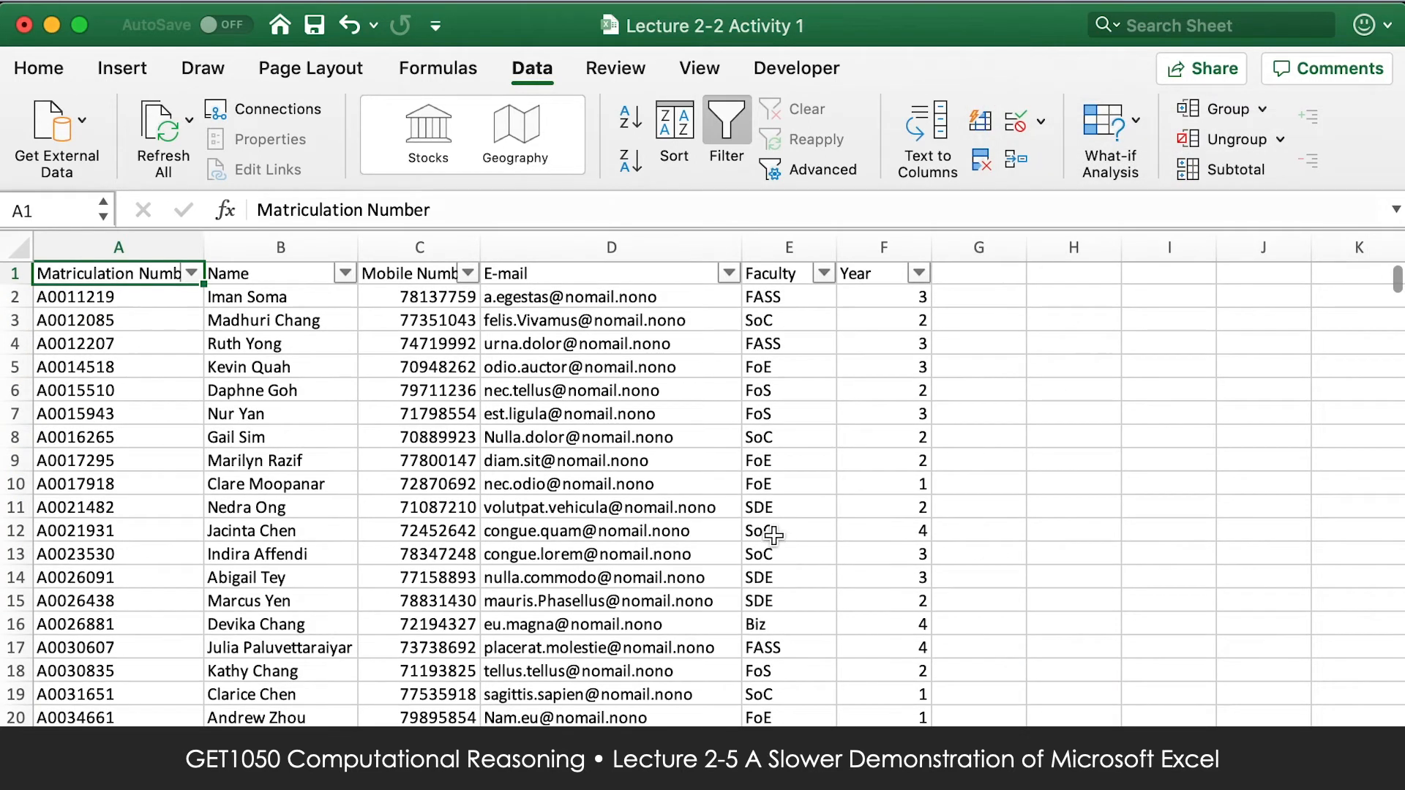
click(791, 534)
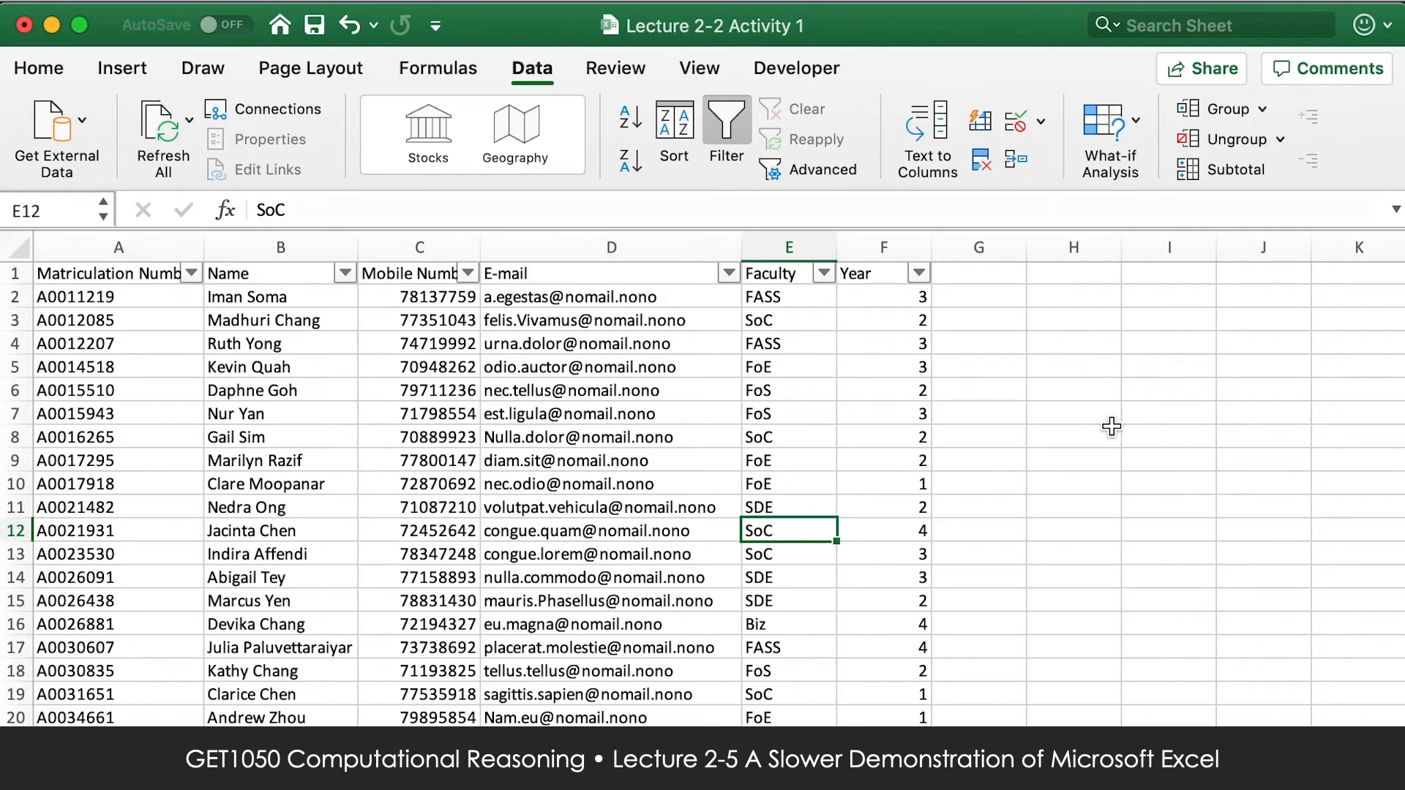
text(Meh)
key(Return)
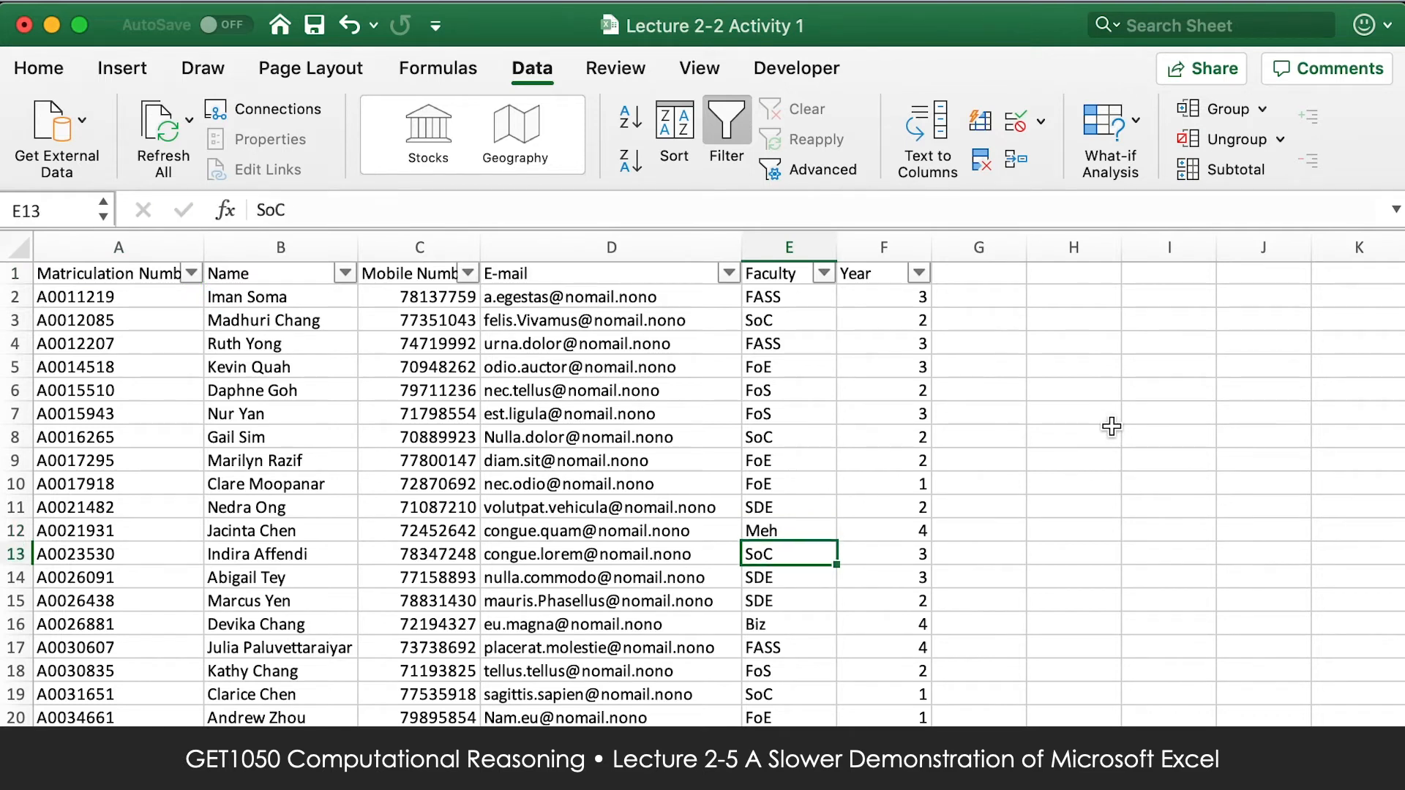
Filter the Faculty column to show only the Meh rows, and close the filter window.
click(825, 272)
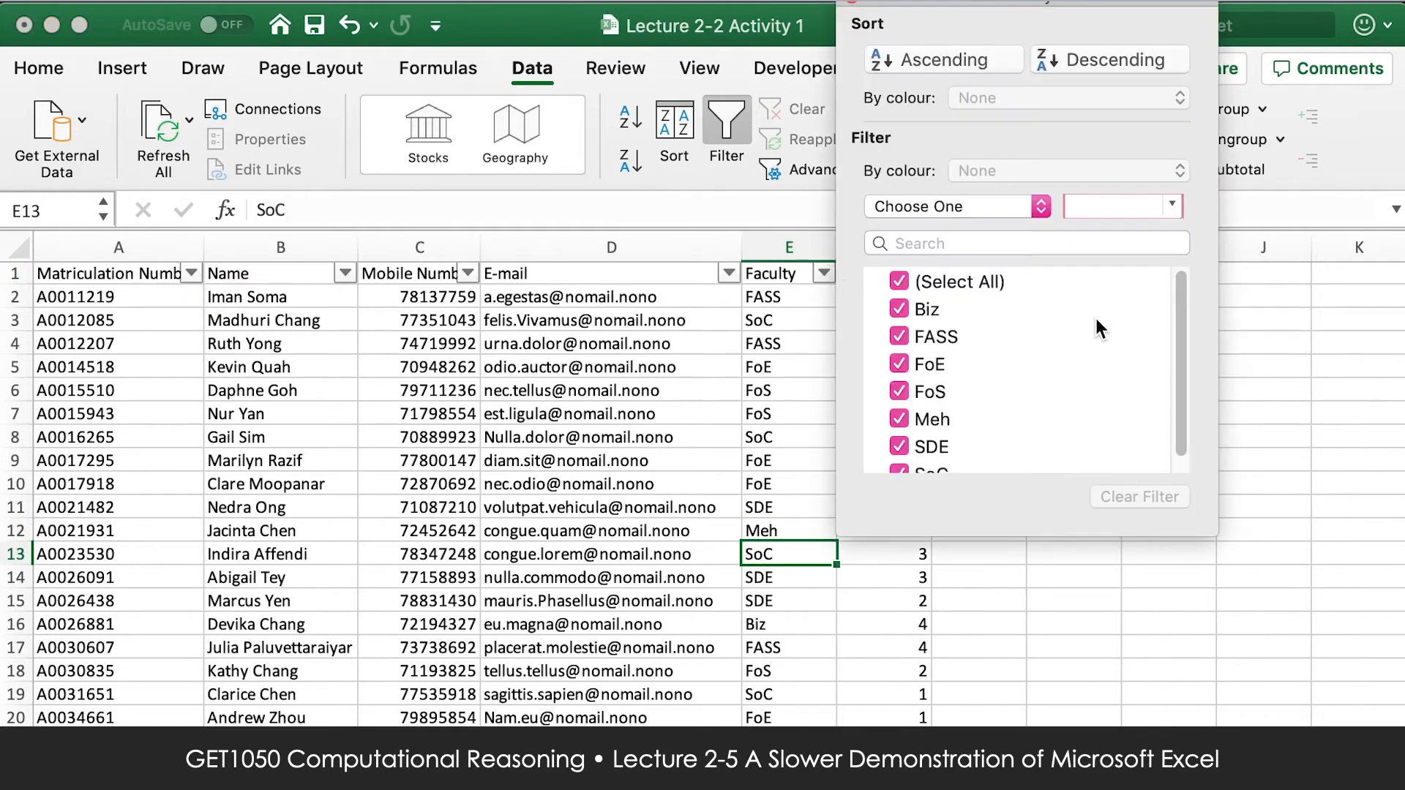
mouse_move(1179, 291)
mouse_down()
mouse_move(1179, 350)
mouse_move(1178, 275)
mouse_move(1183, 301)
mouse_up()
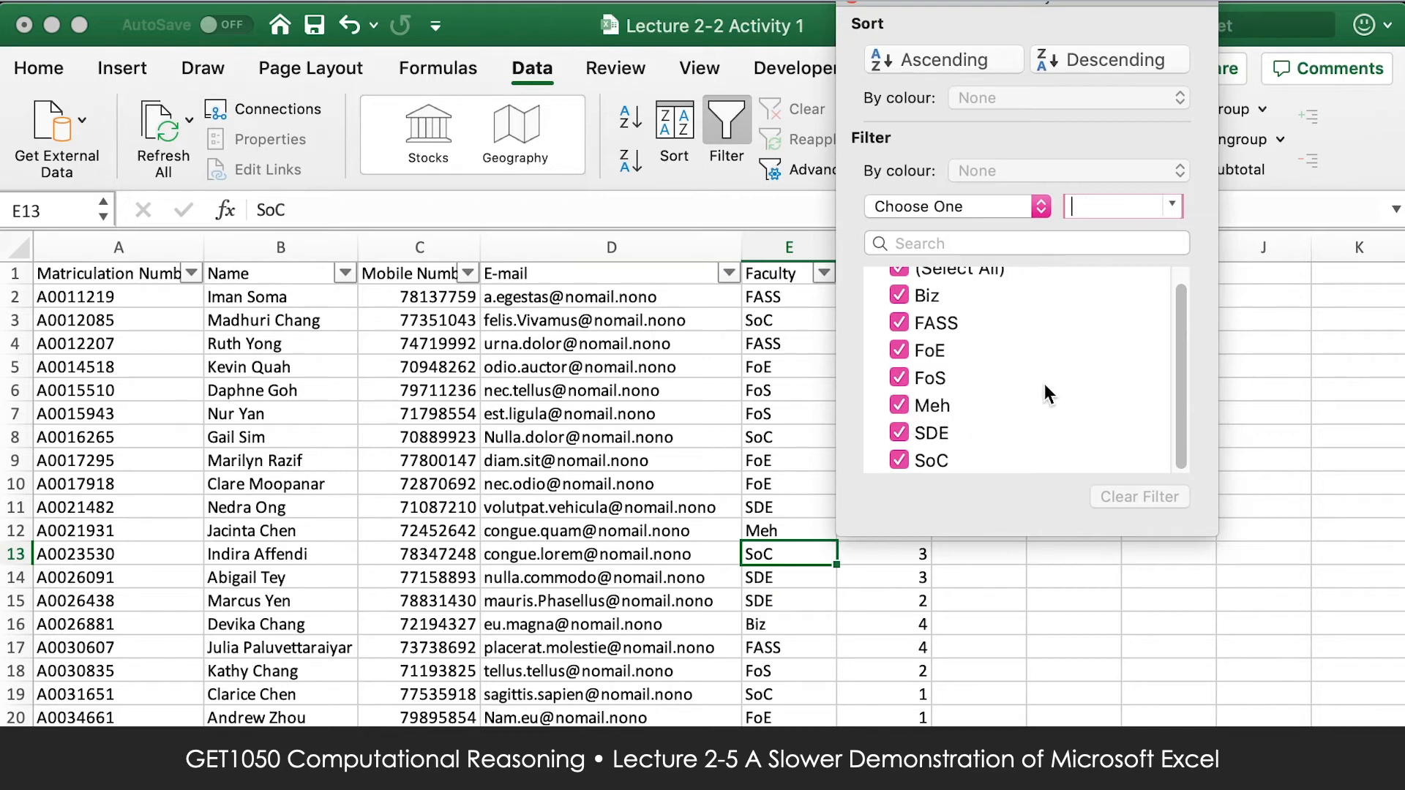
scroll(1039, 382, up, 1)
click(898, 281)
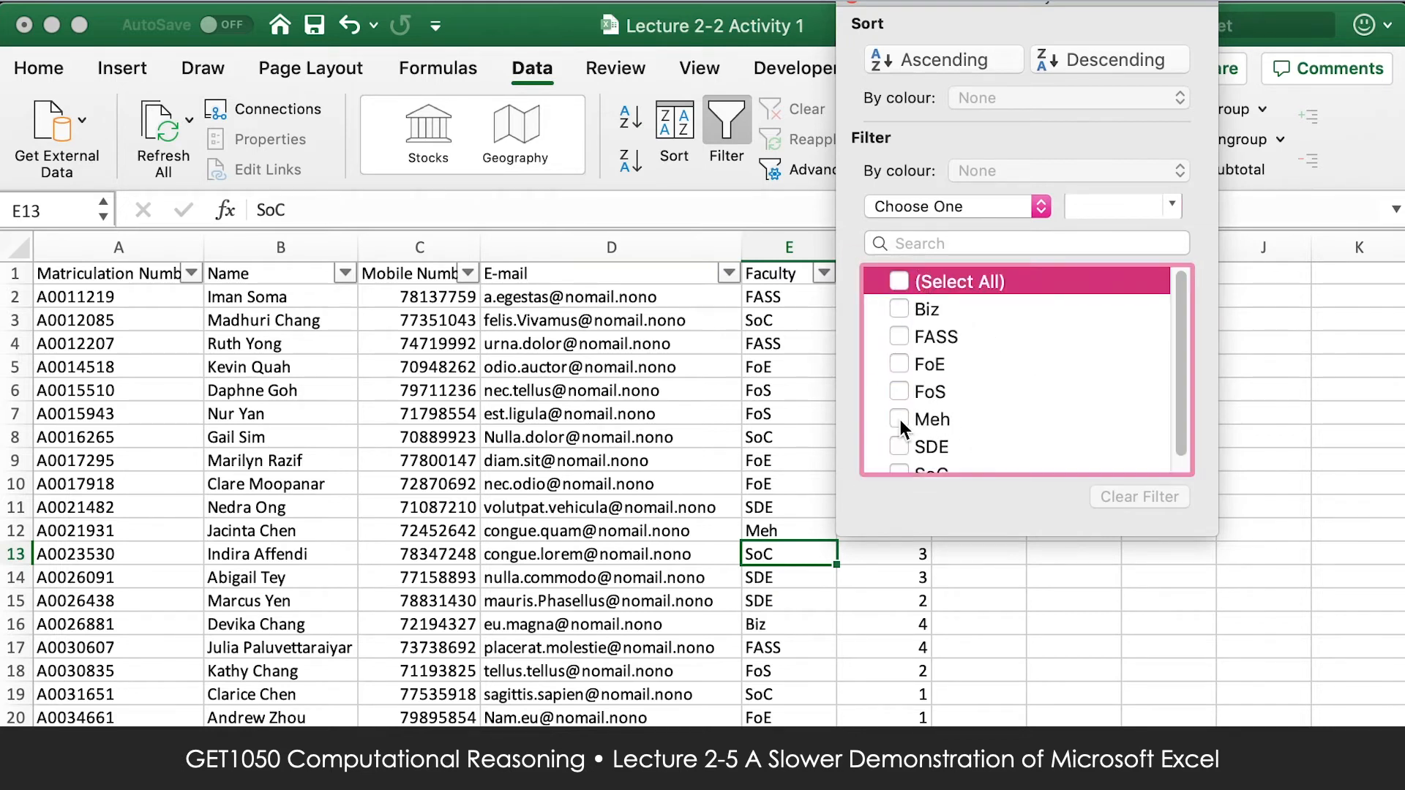
click(898, 421)
drag(892, 6, 1024, 98)
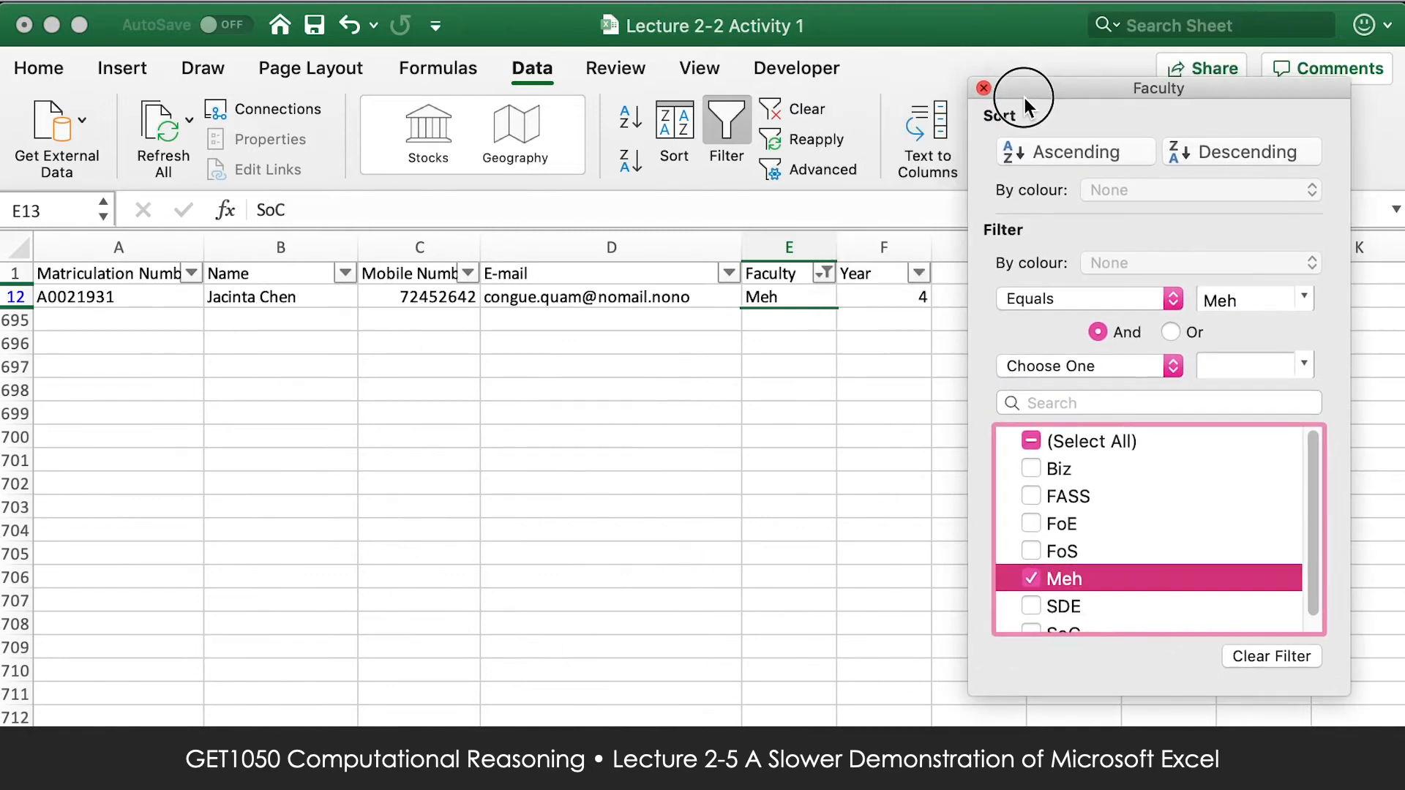
click(797, 298)
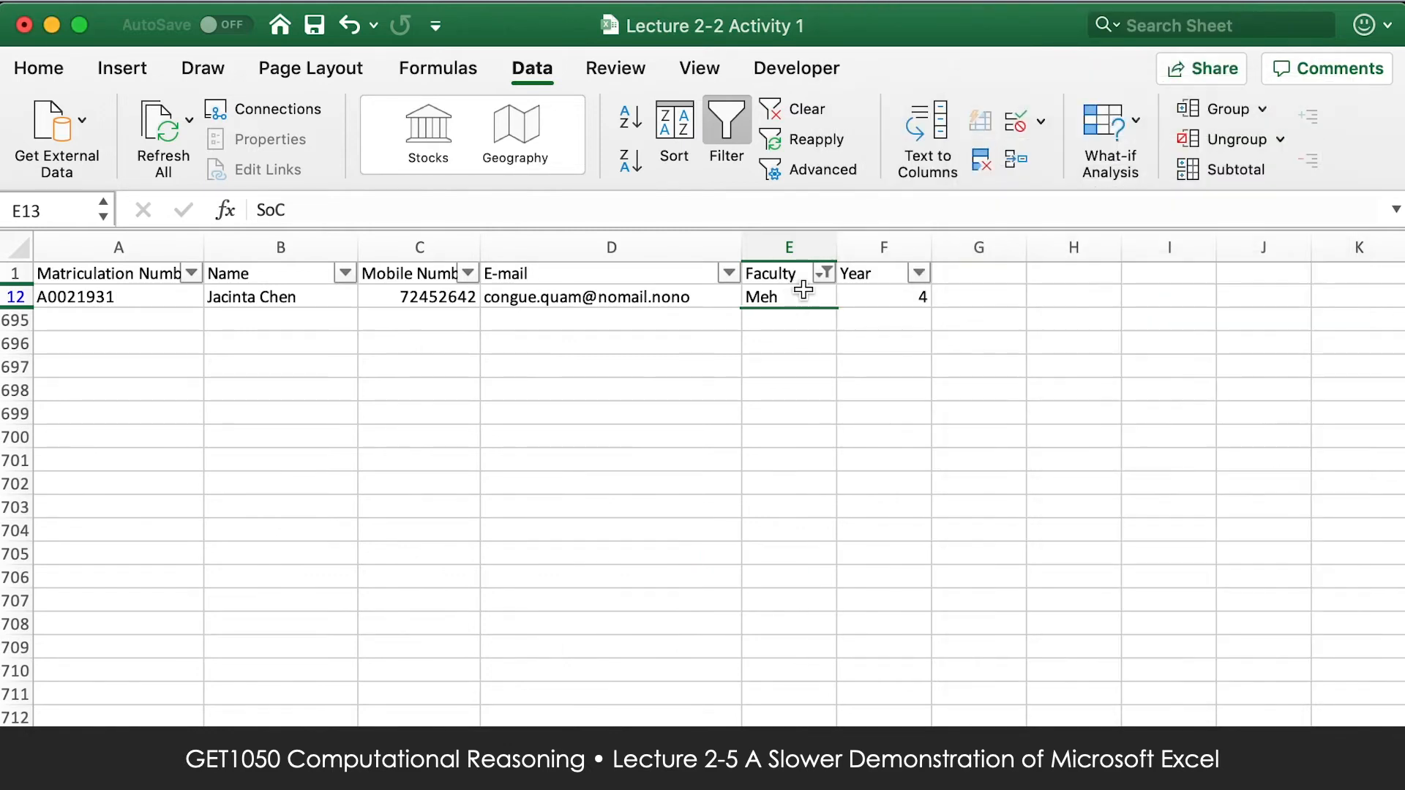
Undo the Meh filter and the change to the faculty entry in cell E12.
key(super+z)
key(super+z)
click(1074, 322)
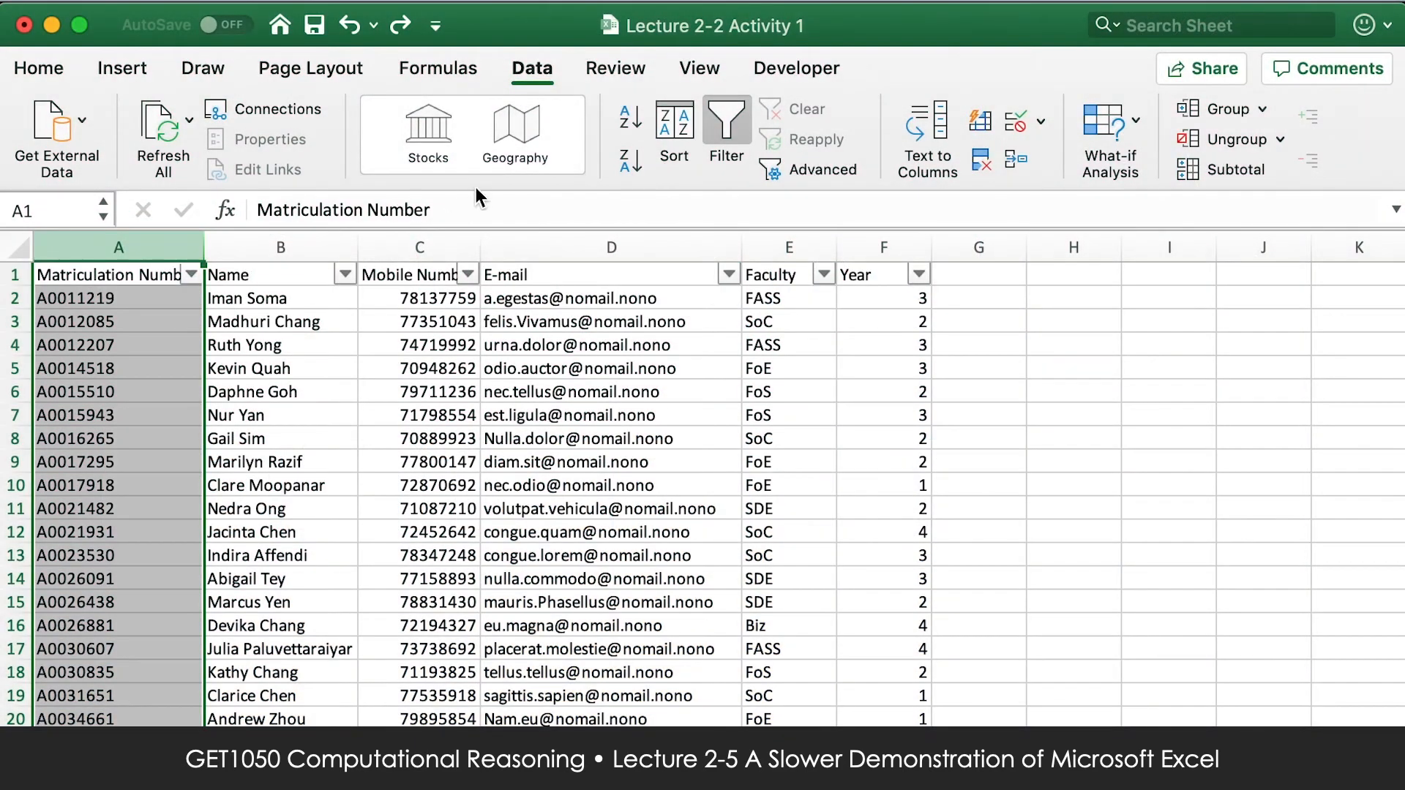
Start a Duplicate Values highlighting rule for the Matriculation Number column, keeping the rule type Only format unique or duplicate values.
click(68, 72)
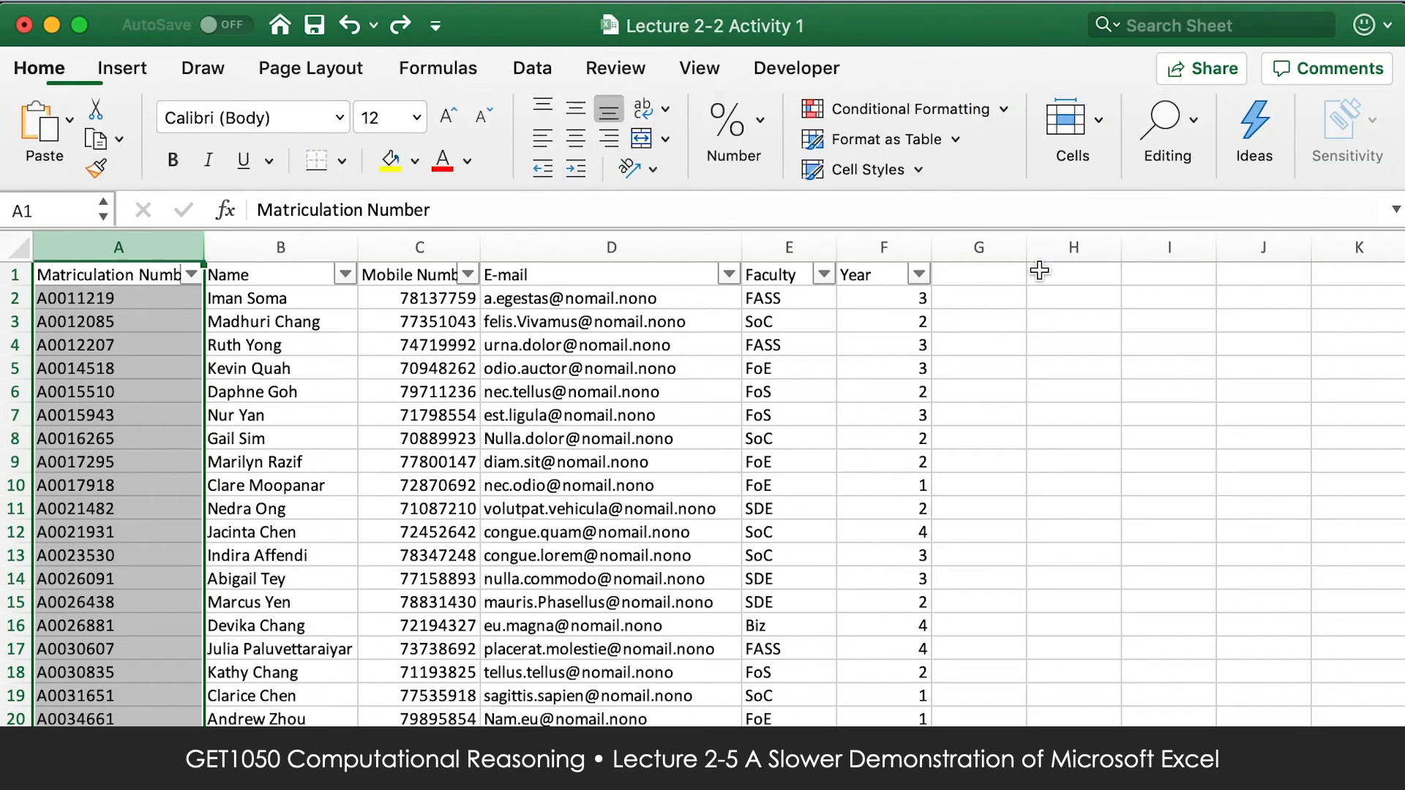
click(1000, 111)
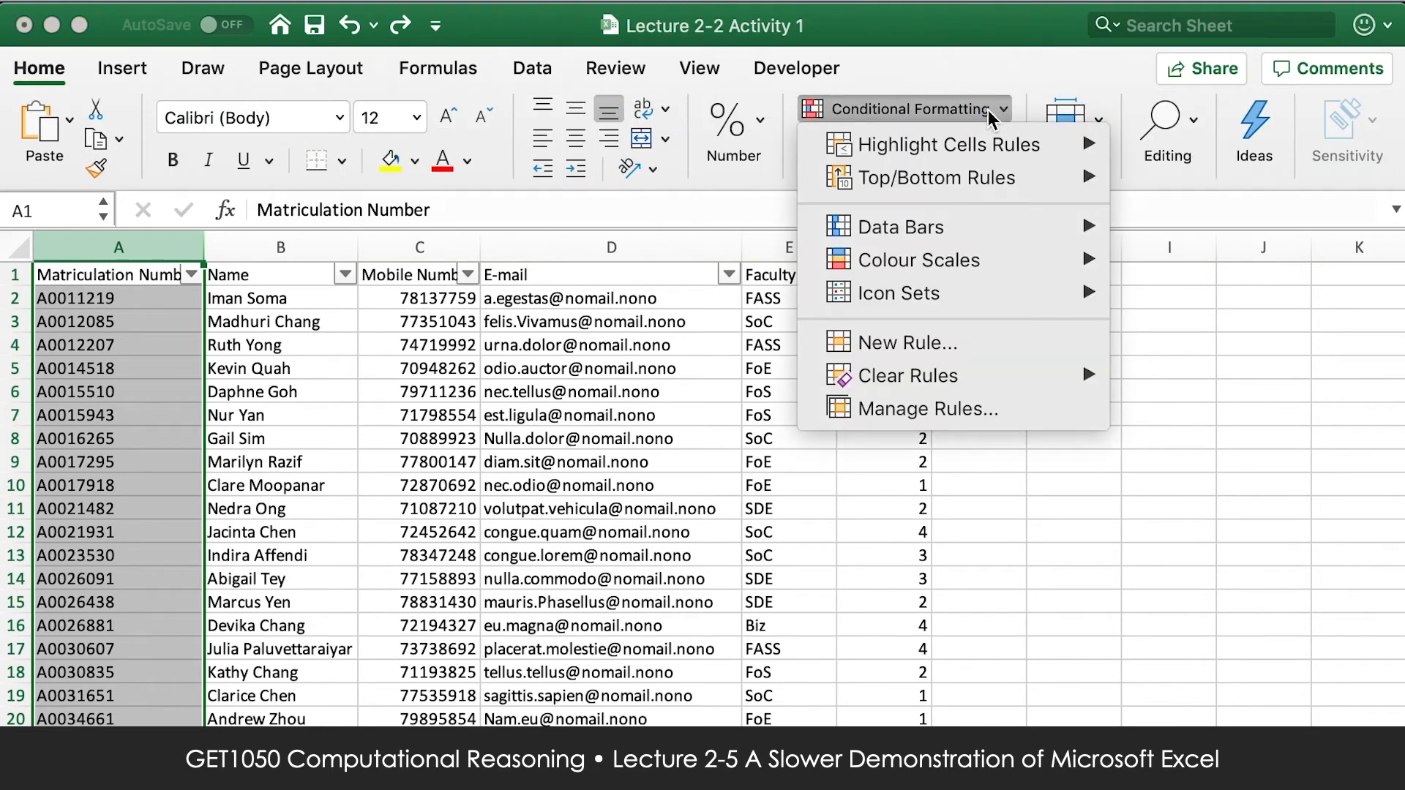
mouse_move(985, 148)
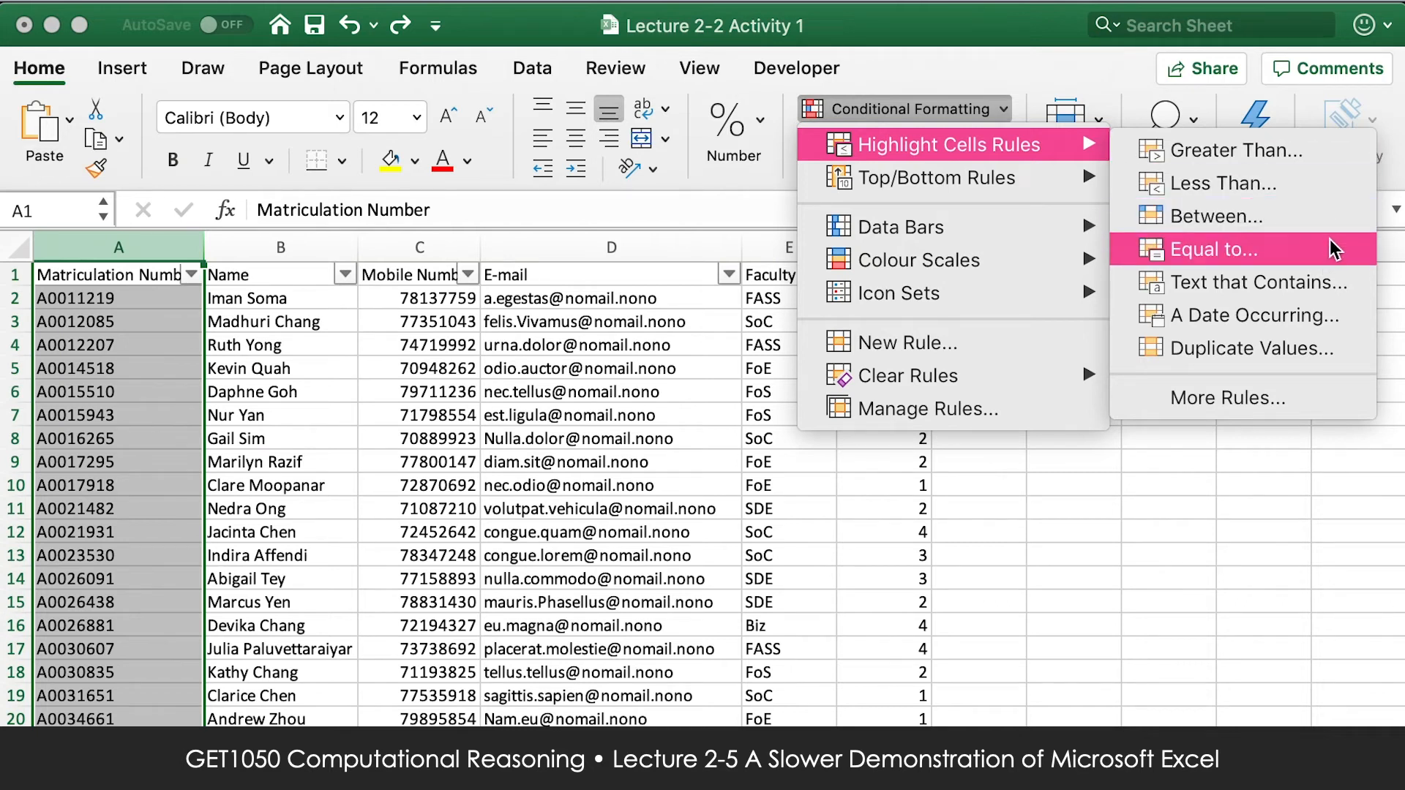
click(1311, 354)
drag(611, 149, 827, 72)
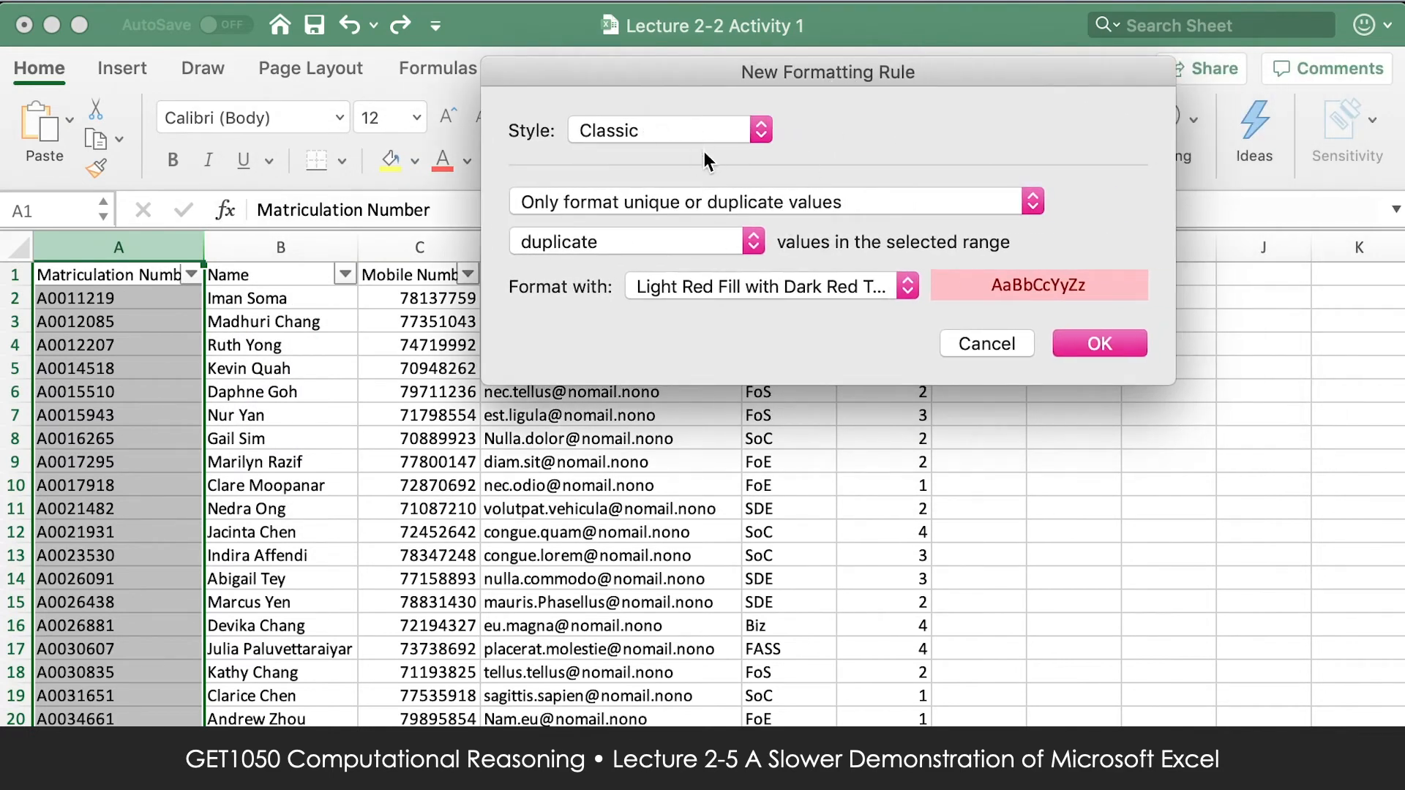
click(711, 208)
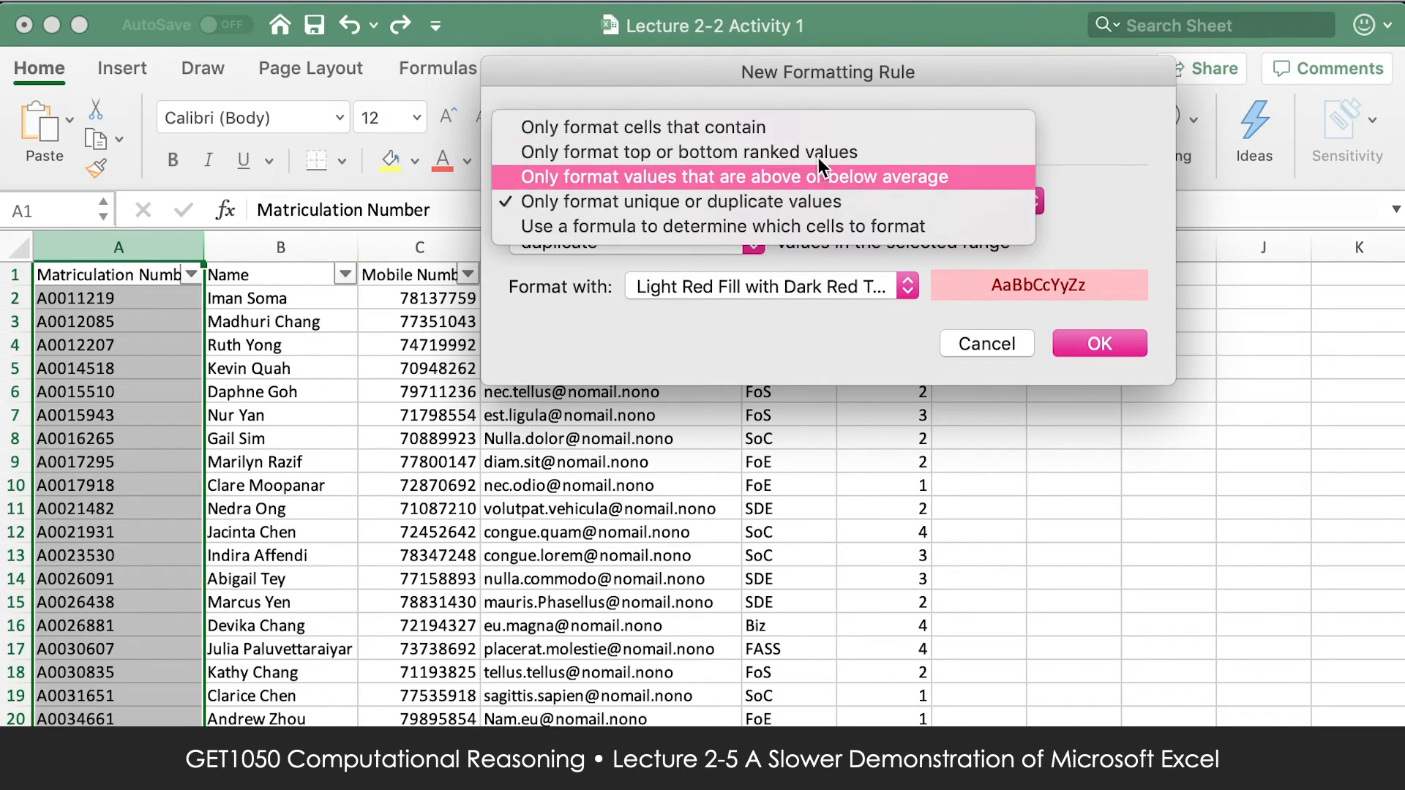
click(989, 202)
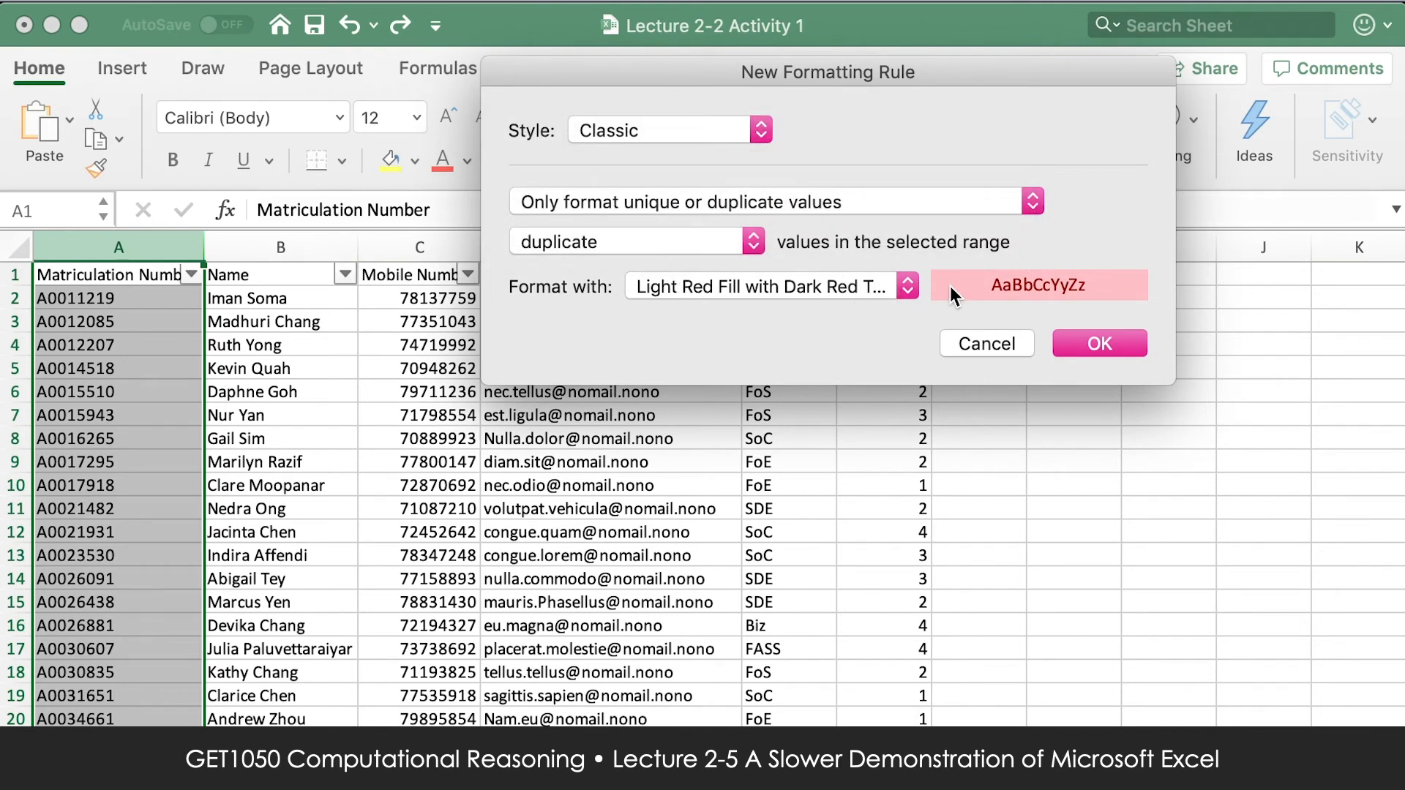
Try Green Fill with Dark Green Text, Red Text and Red Border for the duplicates, and return to Light Red Fill with Dark Red Text.
click(907, 286)
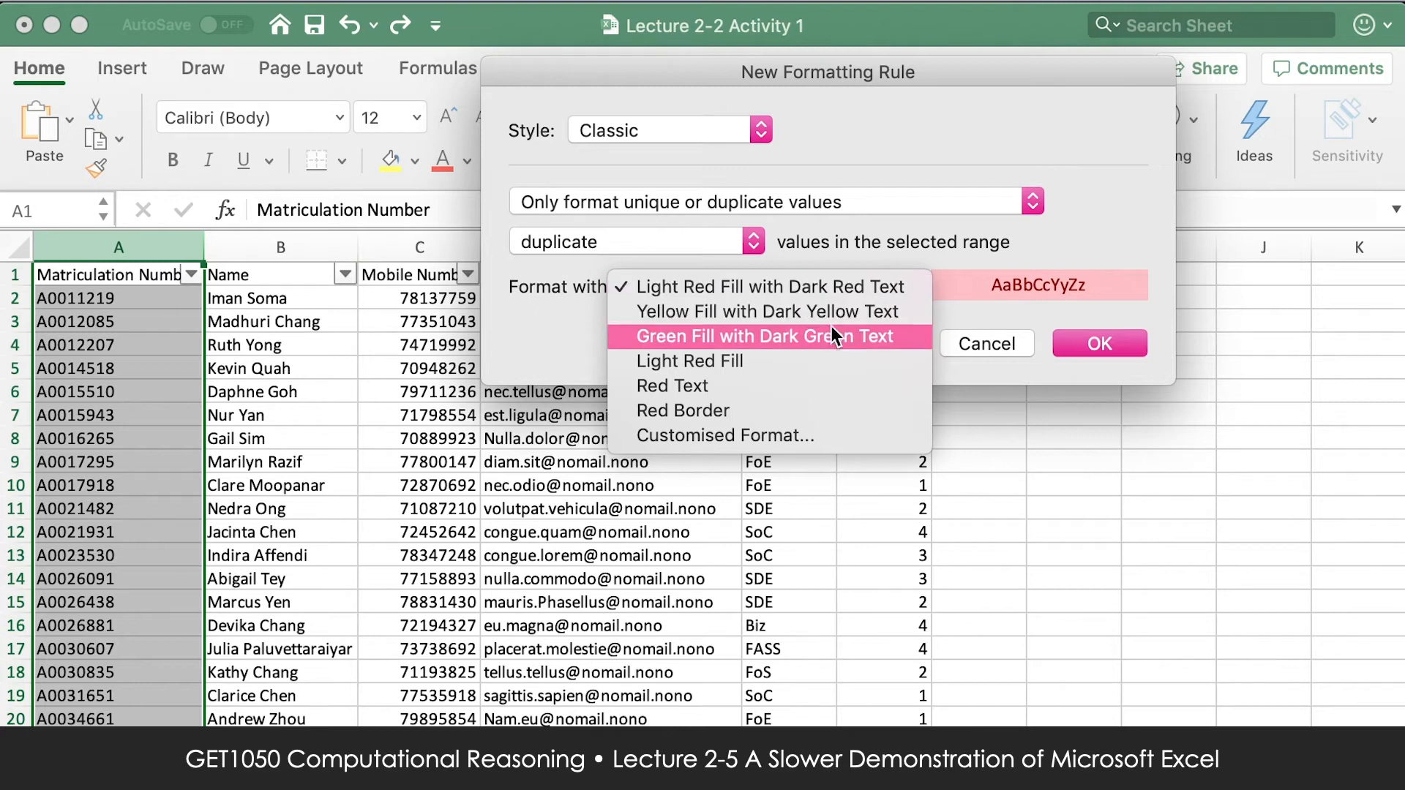
click(824, 328)
click(828, 293)
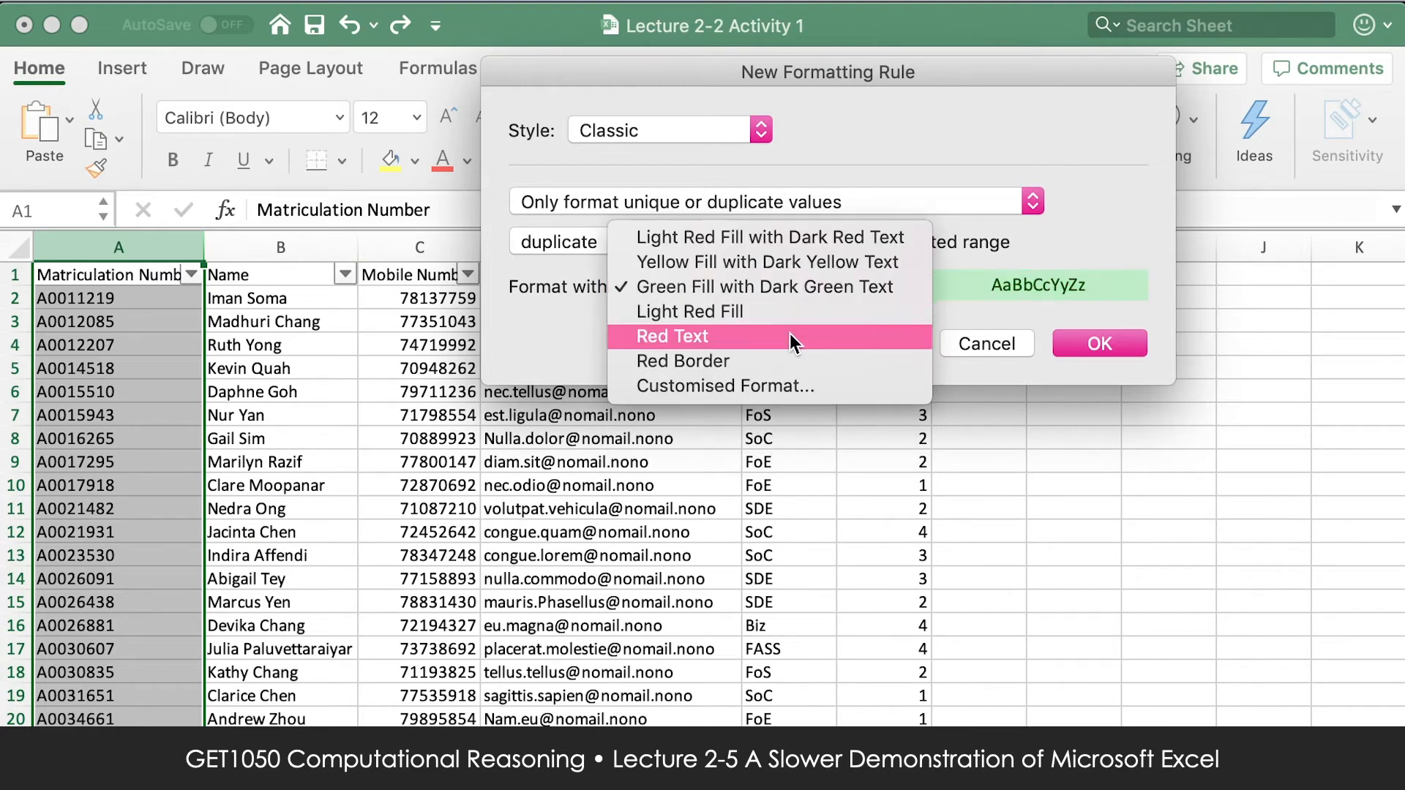
click(789, 333)
click(806, 294)
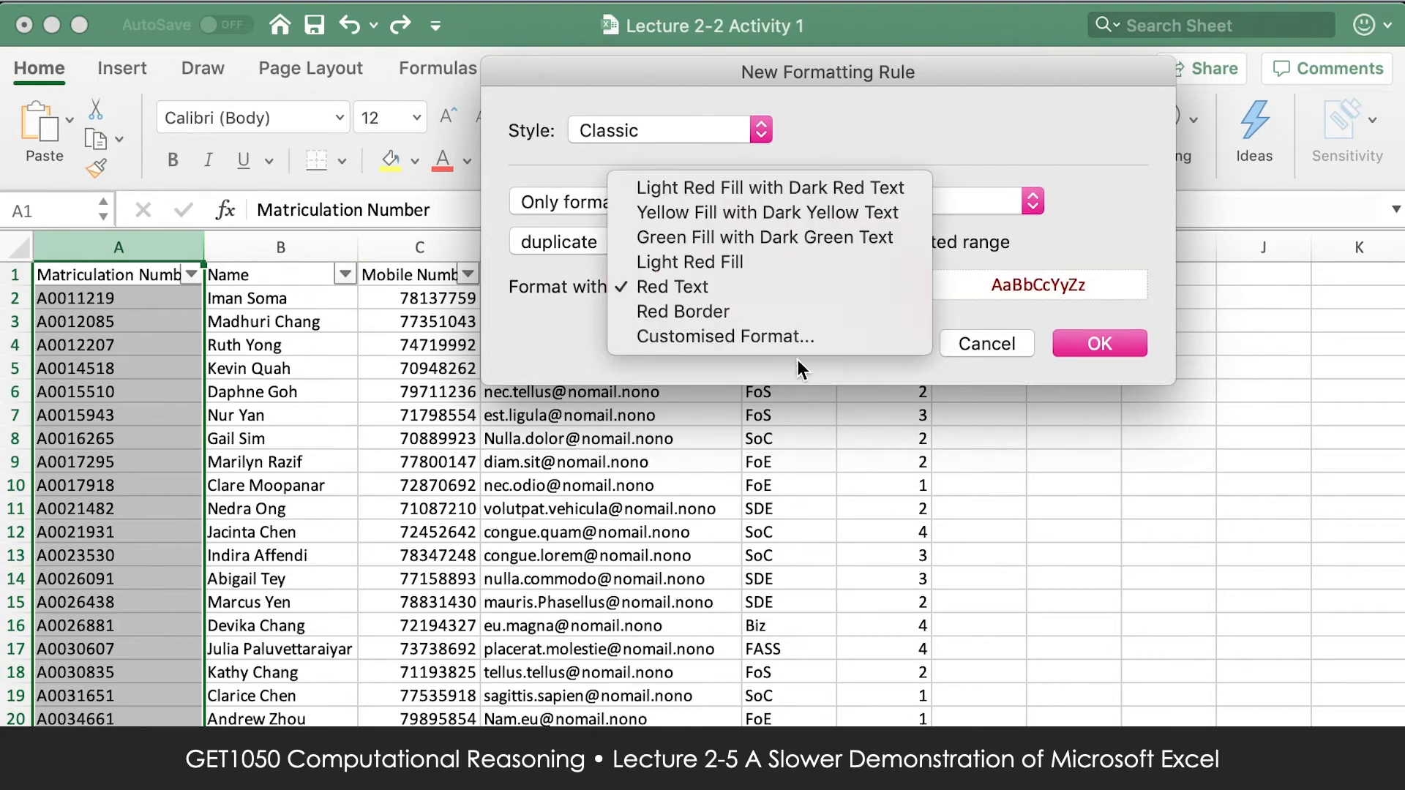
click(818, 310)
click(824, 293)
click(802, 166)
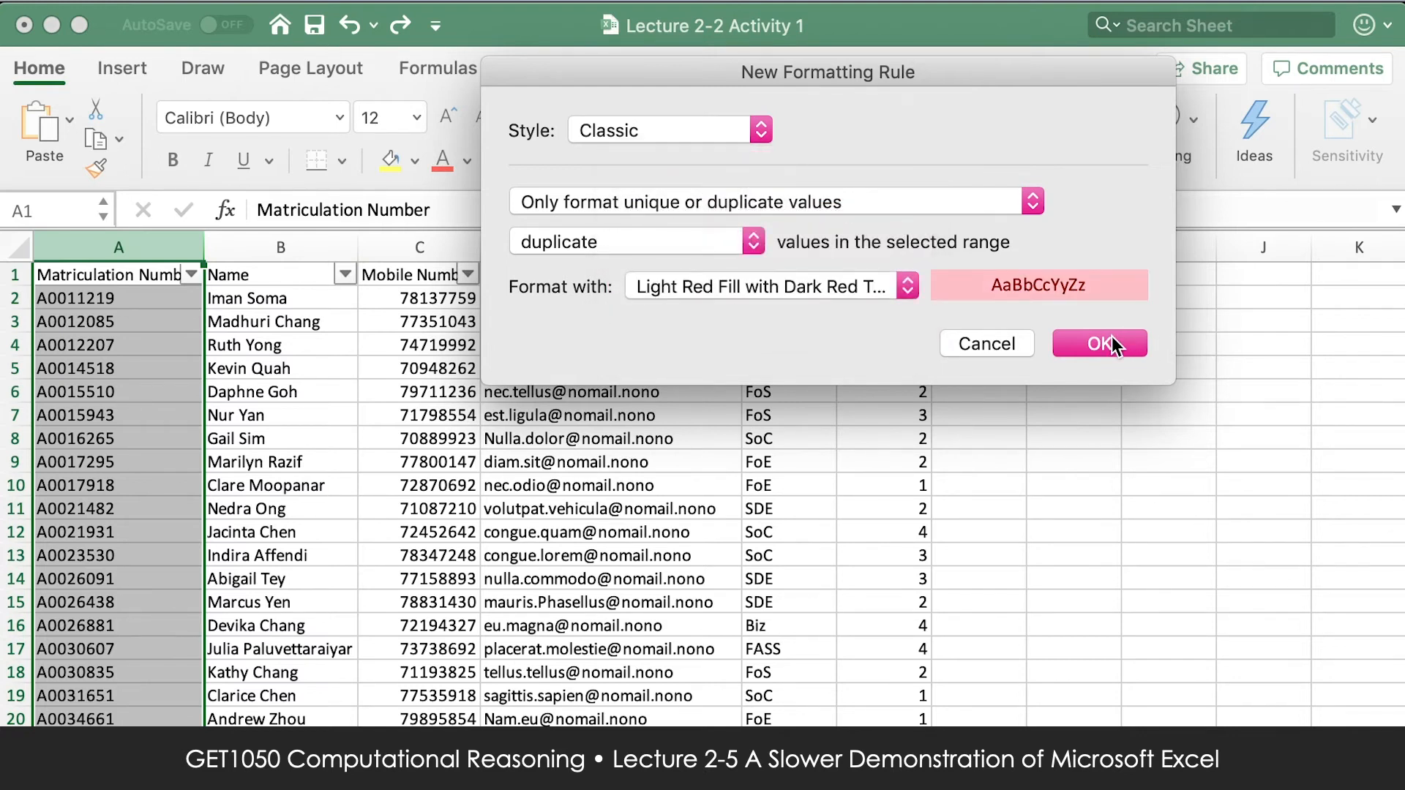
Apply the Light Red Fill duplicate-values rule to the Matriculation Number column, and view the highlighted pair in rows 155 and 156.
click(1112, 337)
click(308, 441)
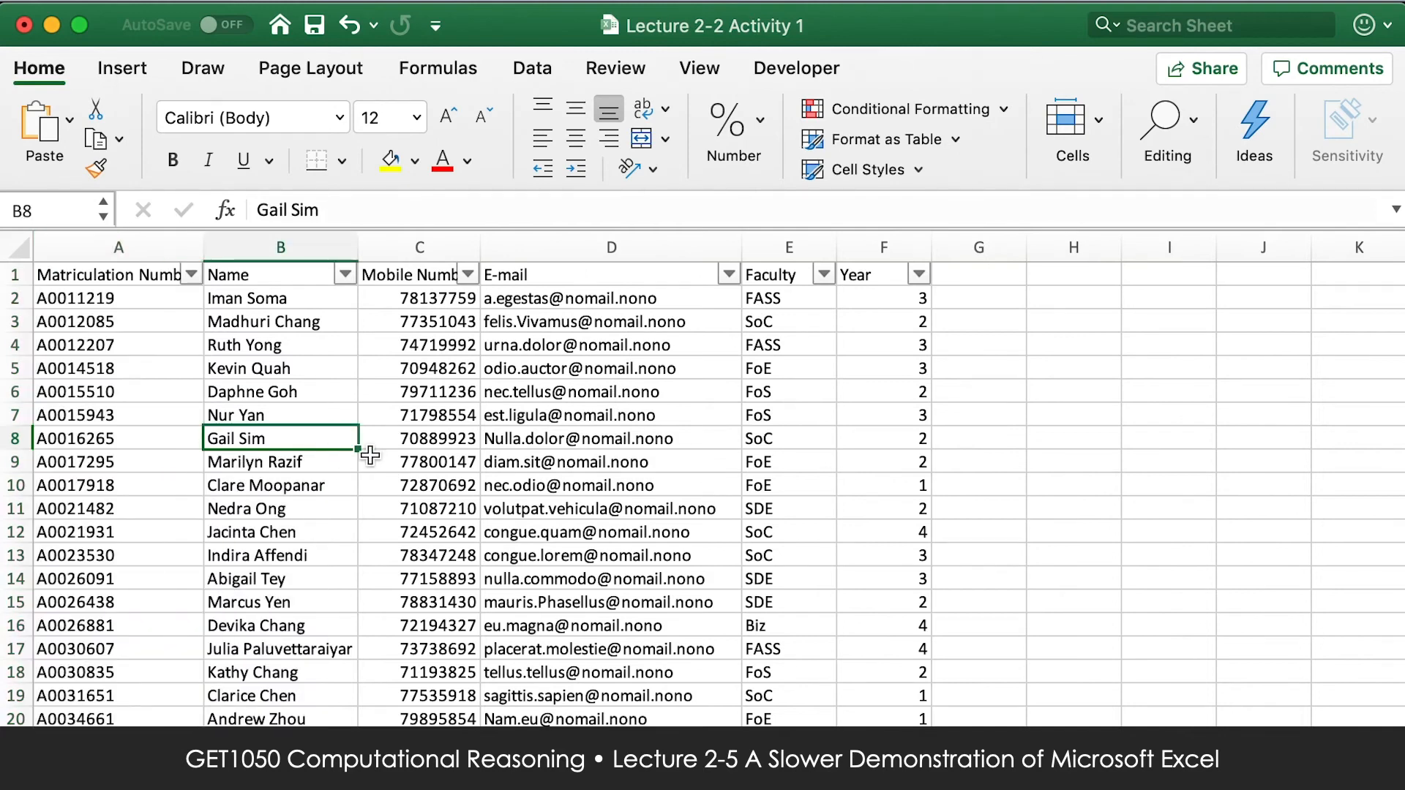
scroll(370, 455, down, 20)
drag(168, 481, 231, 504)
click(193, 483)
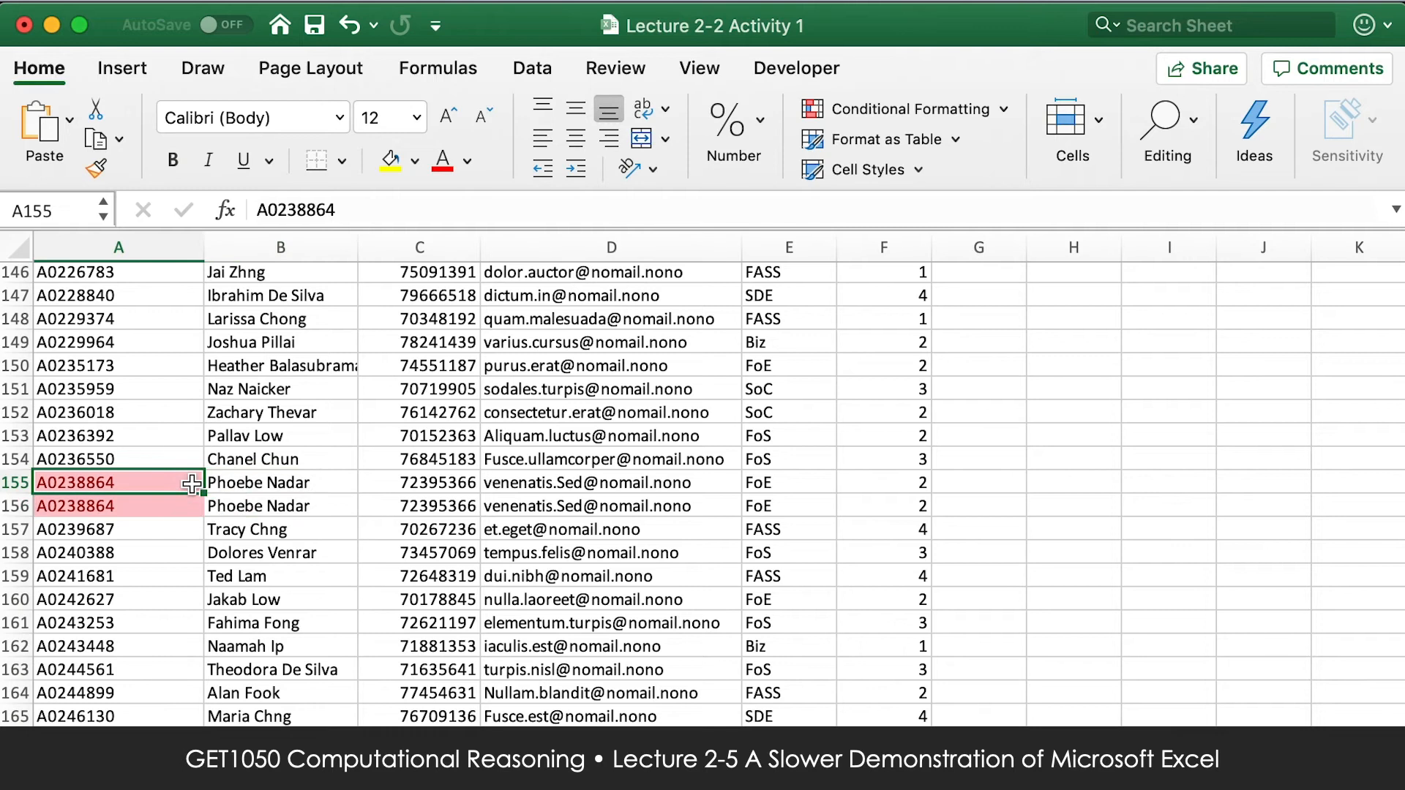
scroll(192, 484, up, 20)
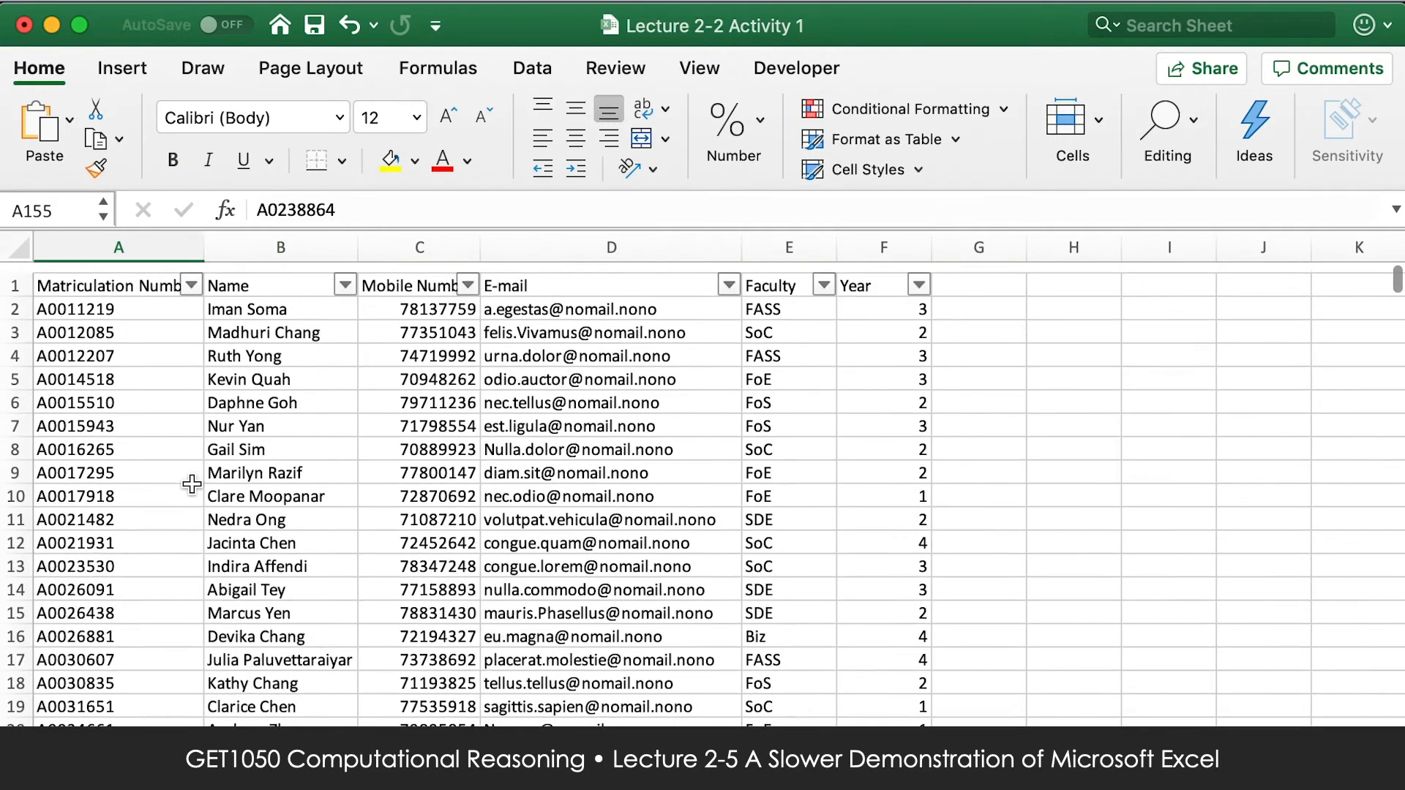
Filter the Matriculation Number column by cell colour to show only the Rose cells.
click(192, 275)
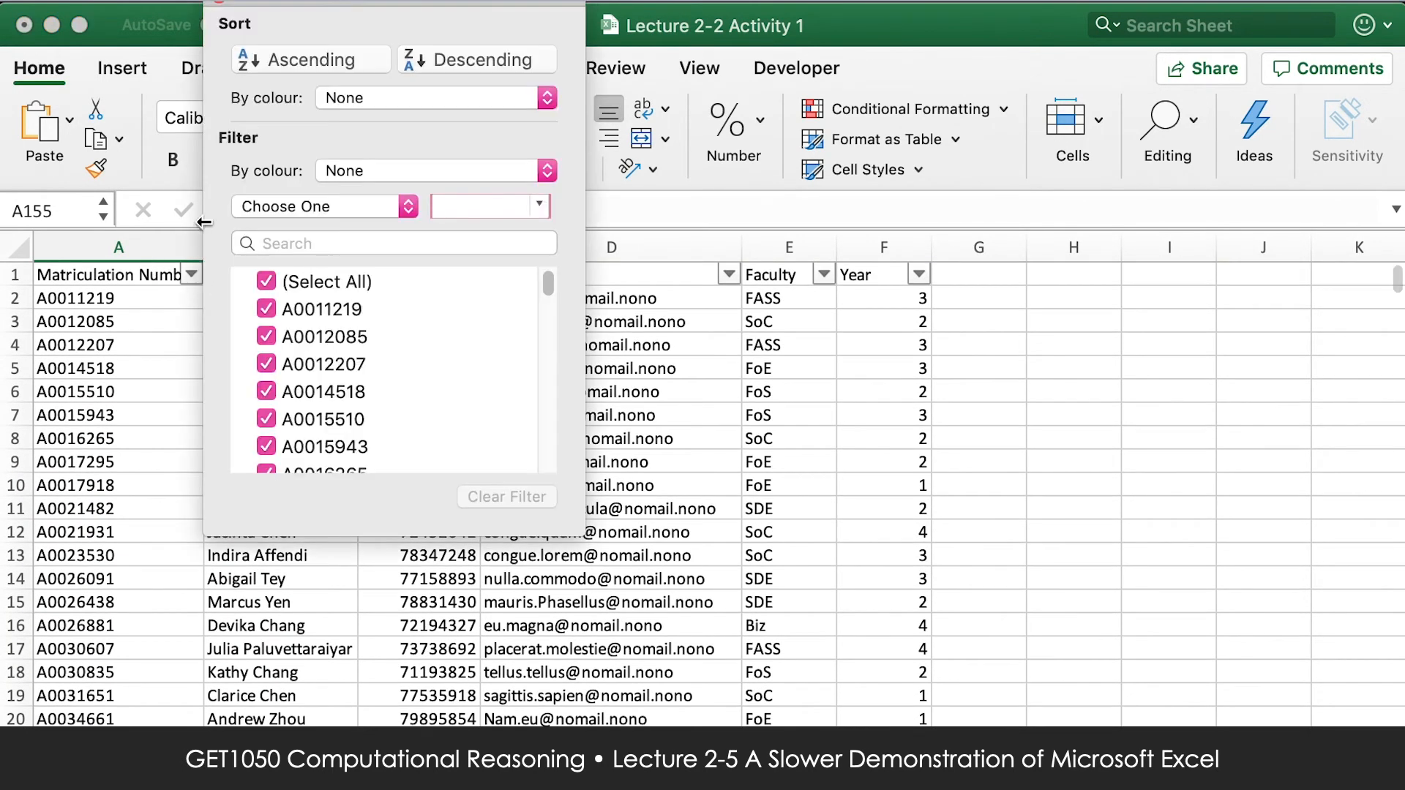
click(322, 171)
mouse_move(410, 193)
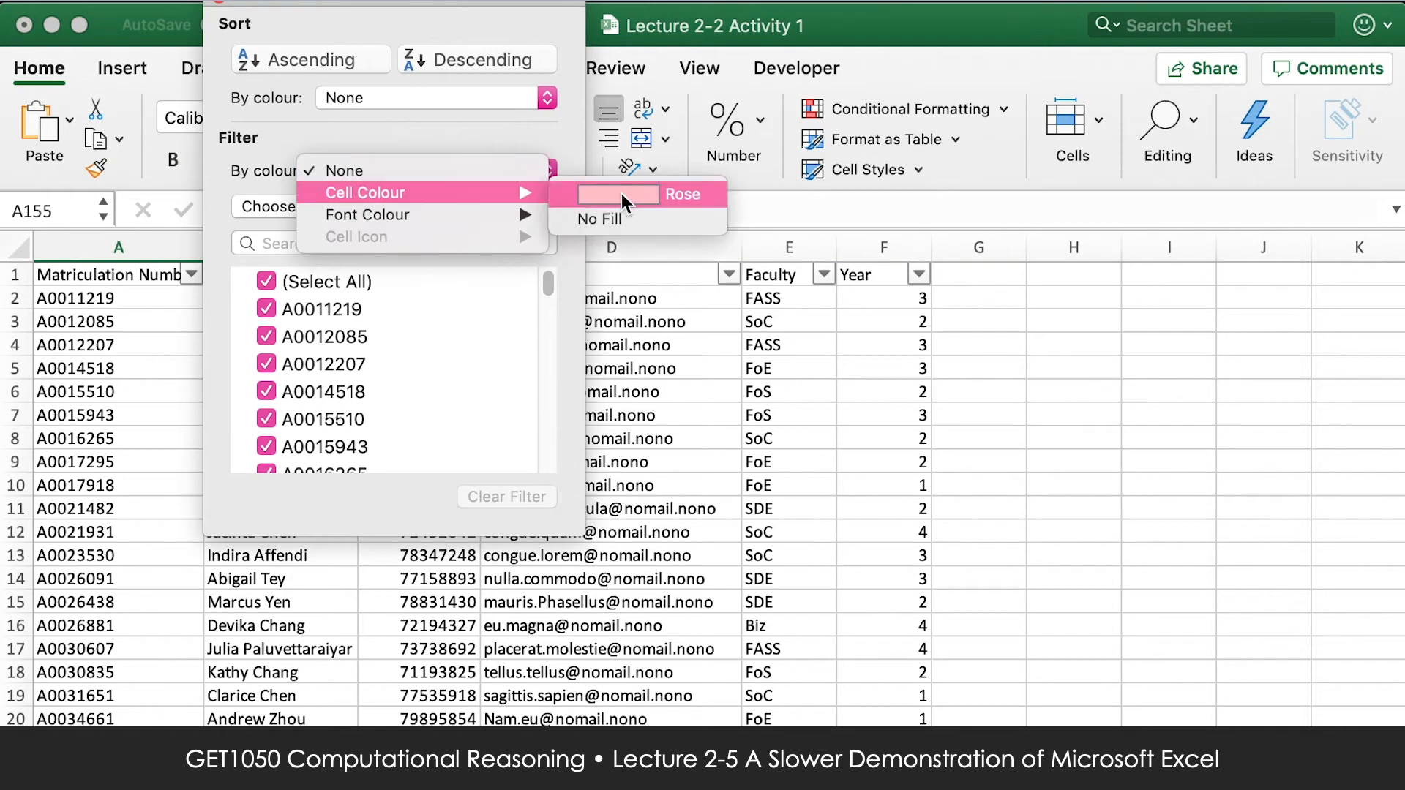
click(625, 195)
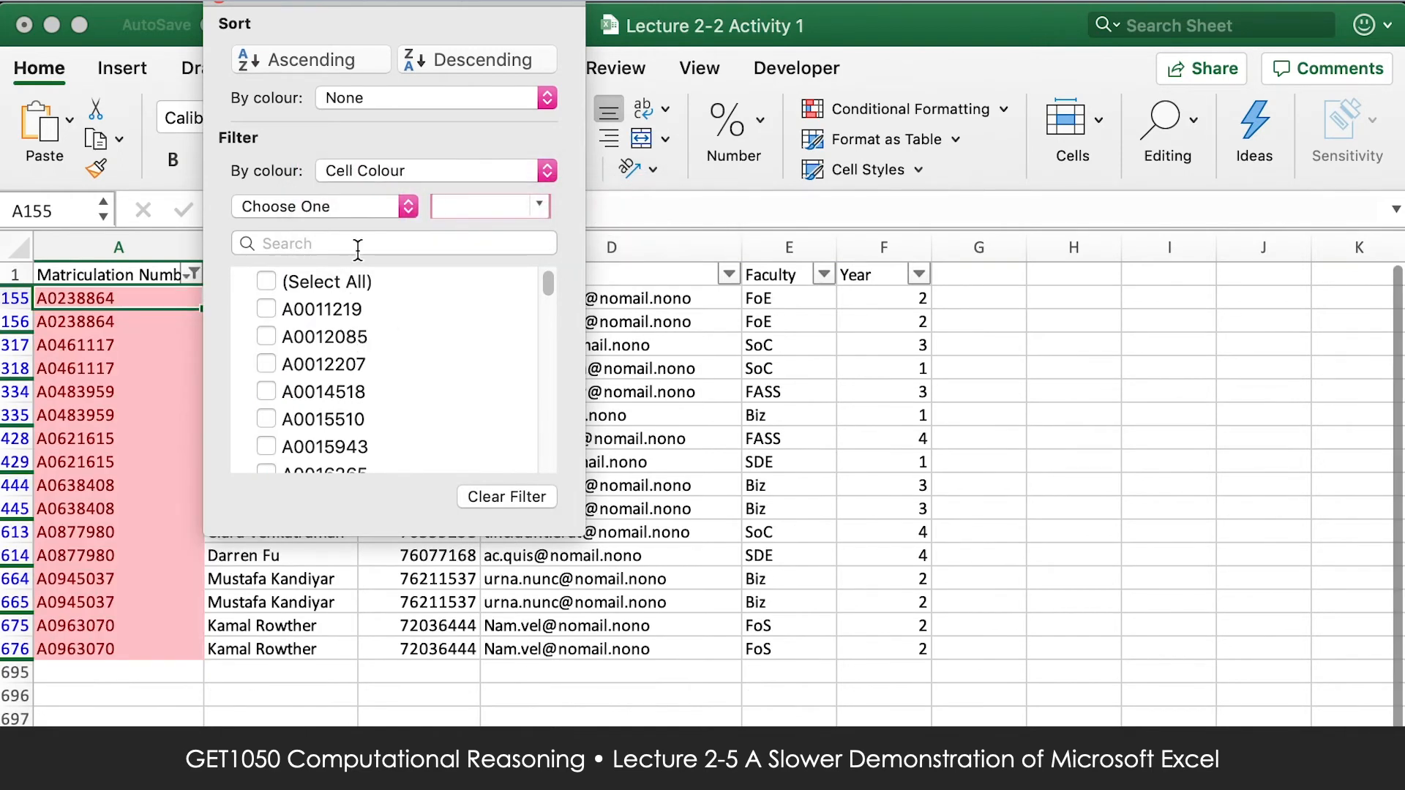
Switch the Matriculation Number colour filter to No Fill, and select all values again to show every row.
click(380, 168)
mouse_move(380, 170)
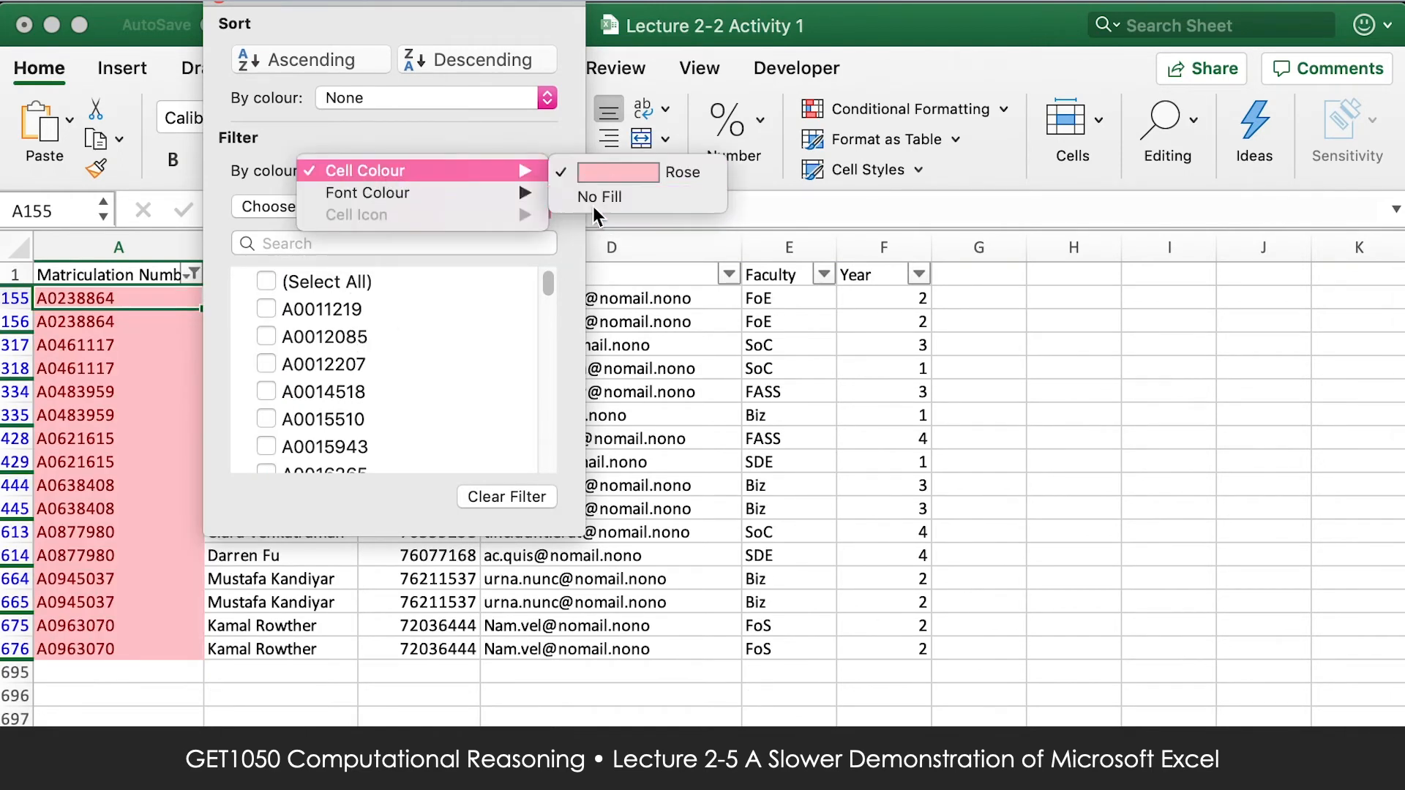
click(594, 196)
click(267, 281)
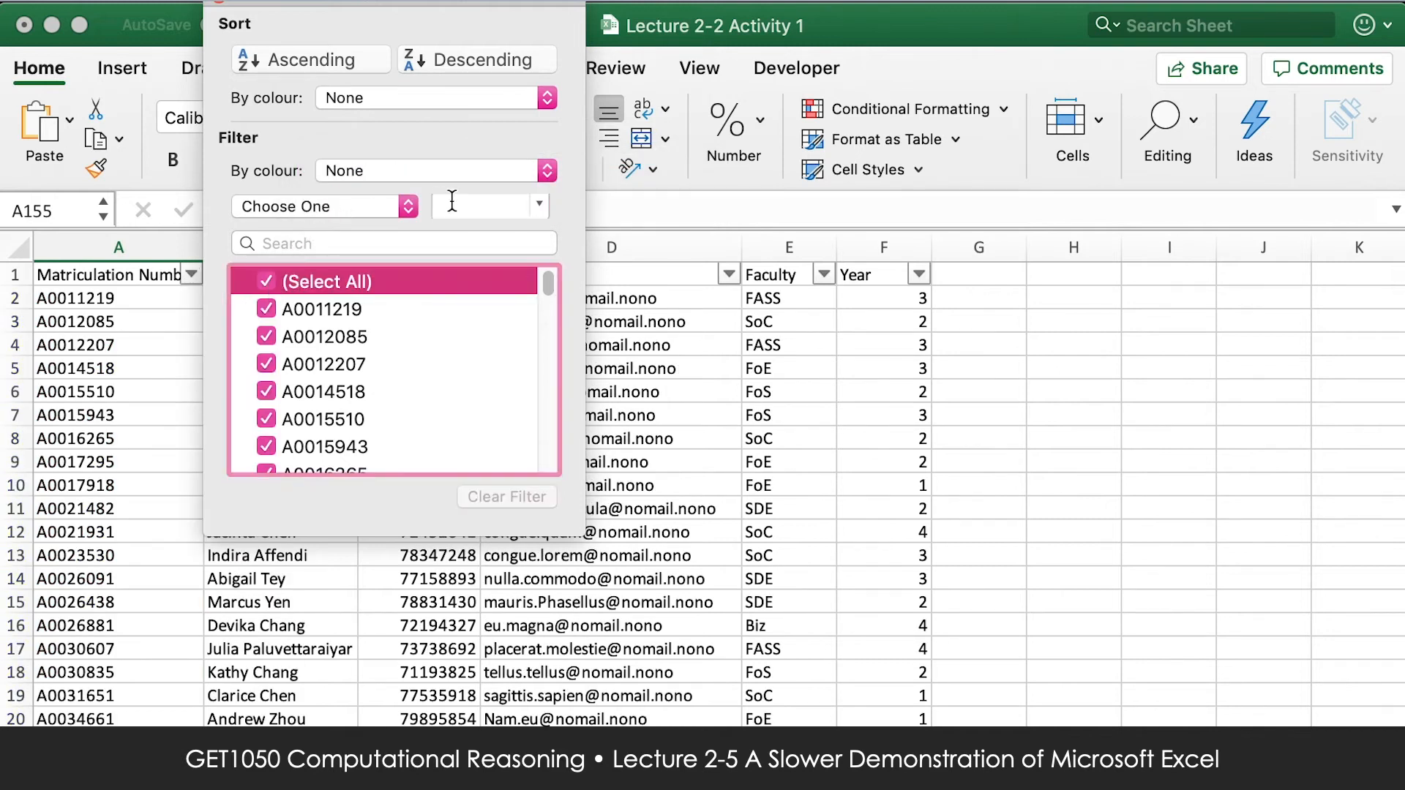
Filter the Matriculation Number column to values containing A001, and close the filter window.
click(358, 242)
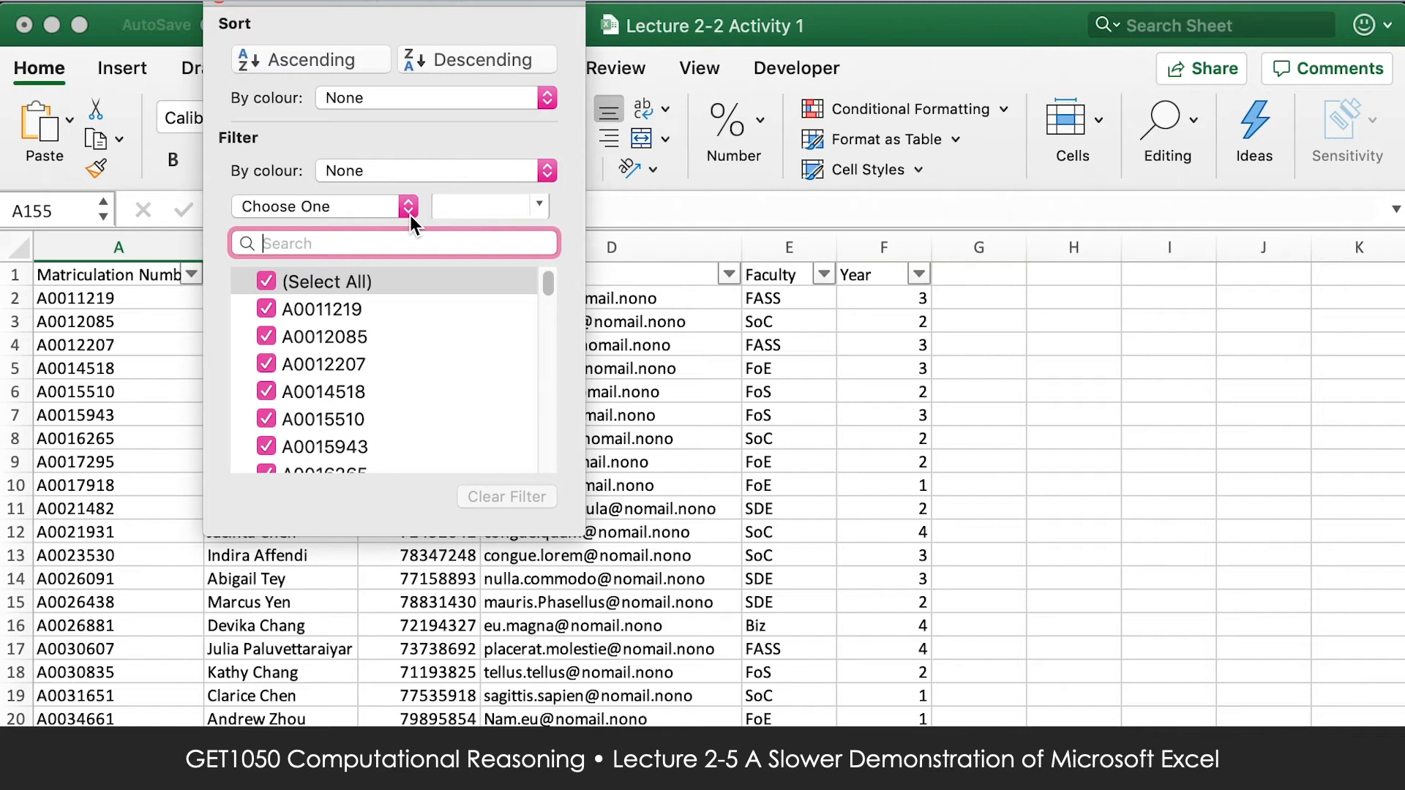
text(A001)
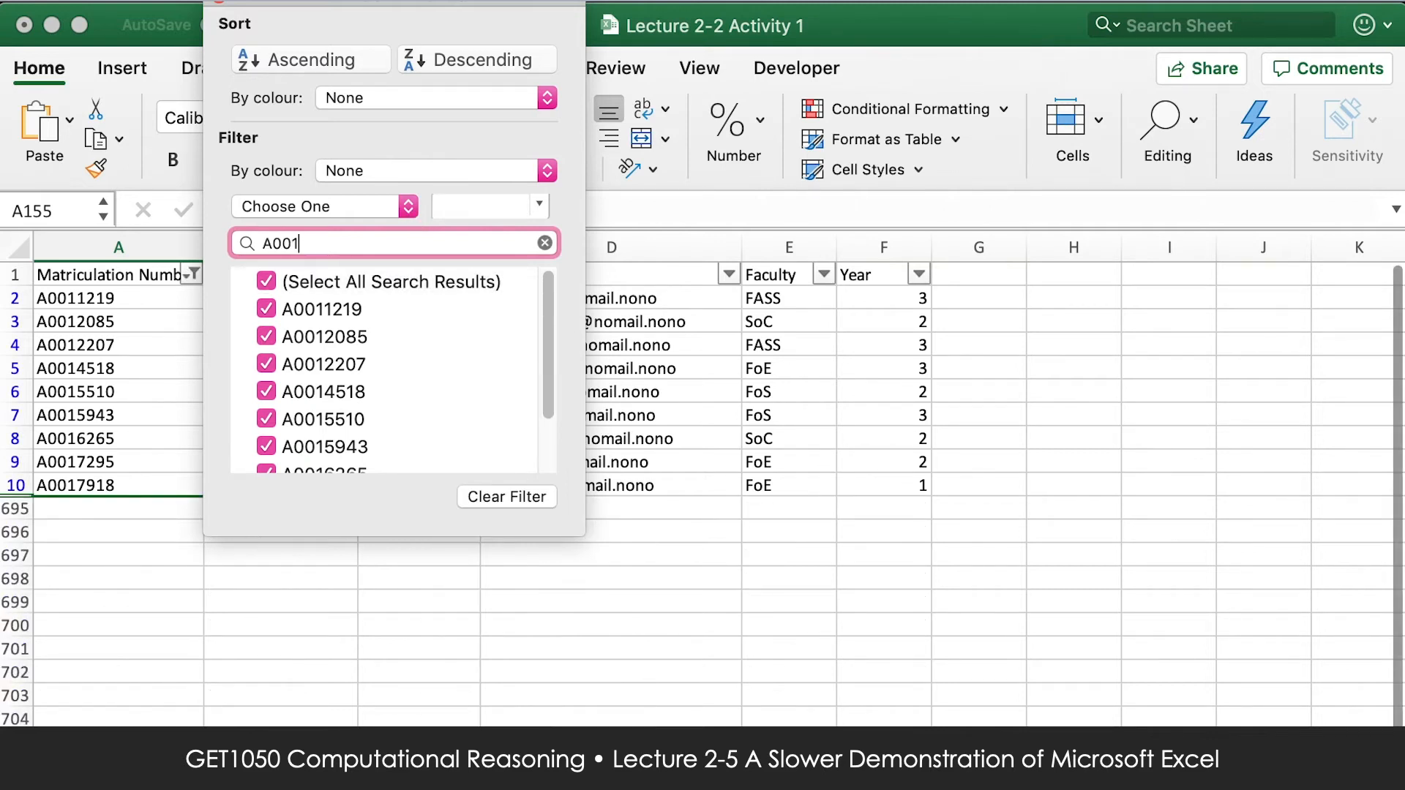
scroll(400, 389, down, 3)
scroll(366, 344, up, 3)
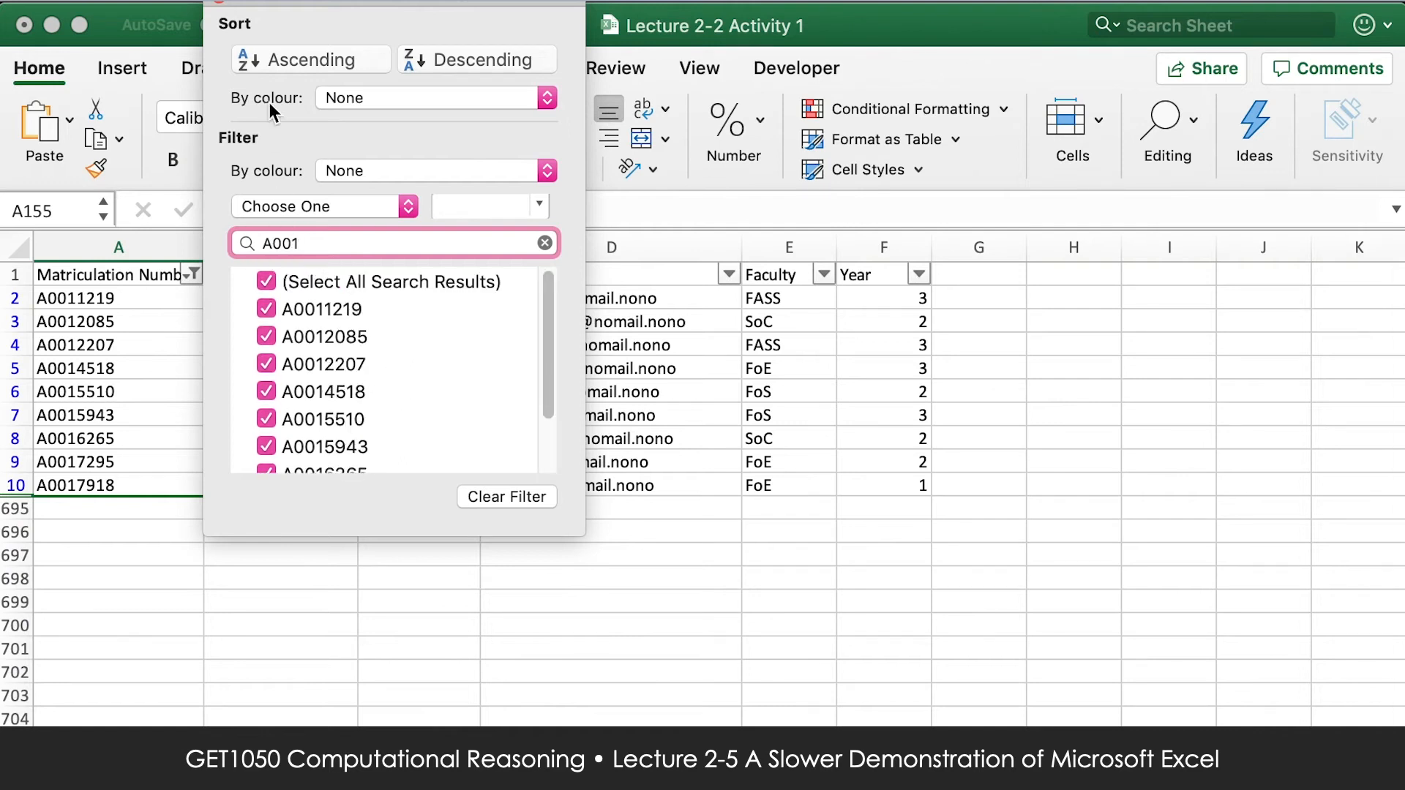
click(219, 4)
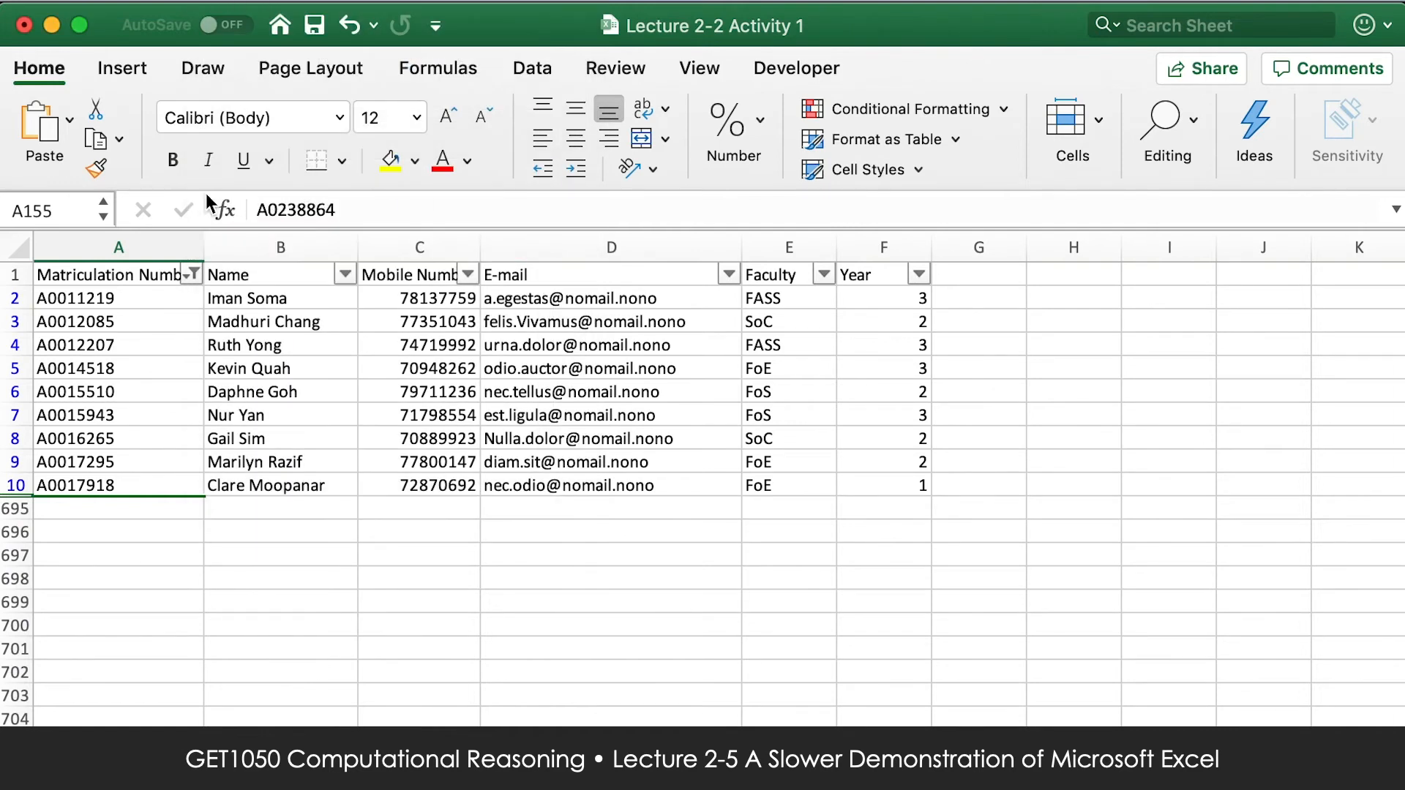
Remove the A001 filter from the Matriculation Number column by selecting all values.
click(194, 275)
click(270, 281)
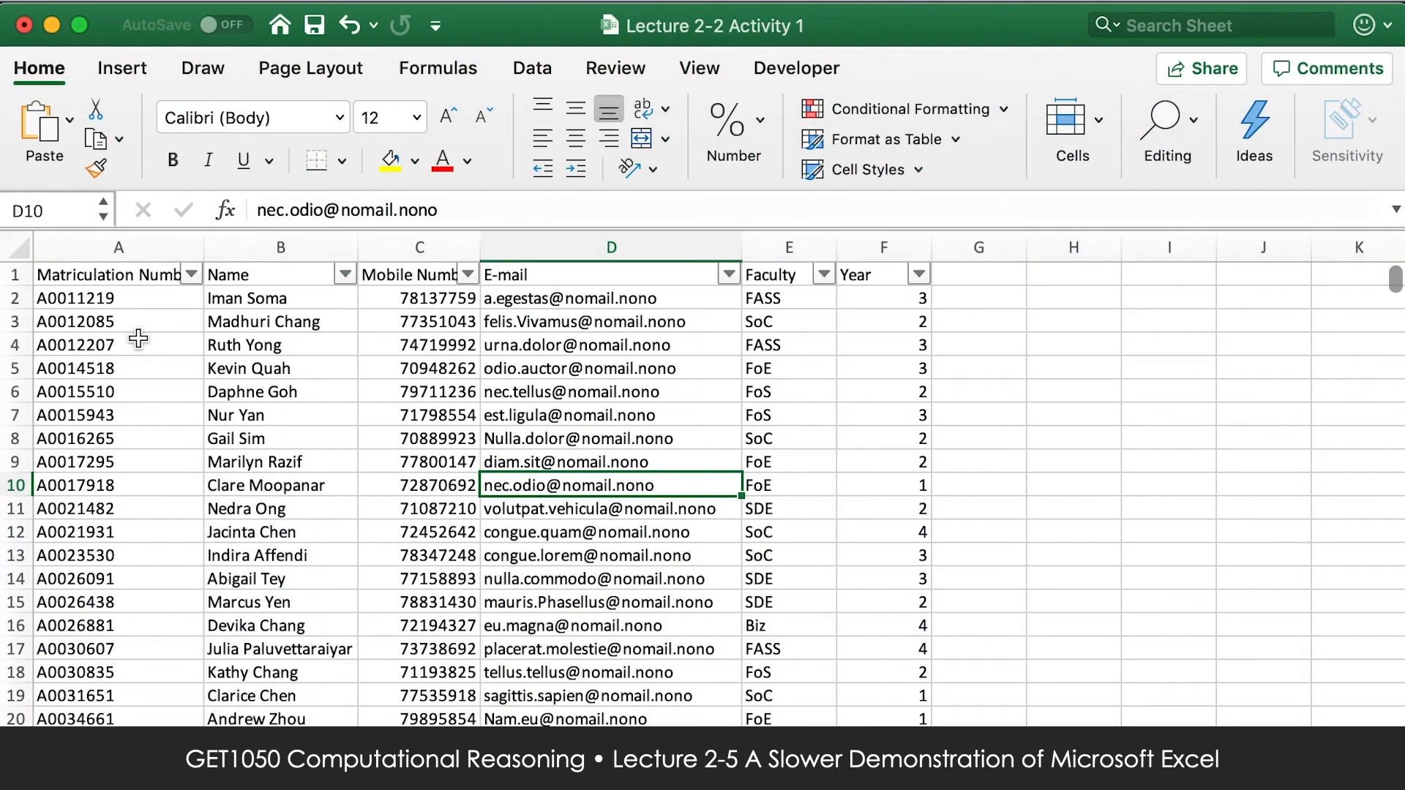
click(523, 327)
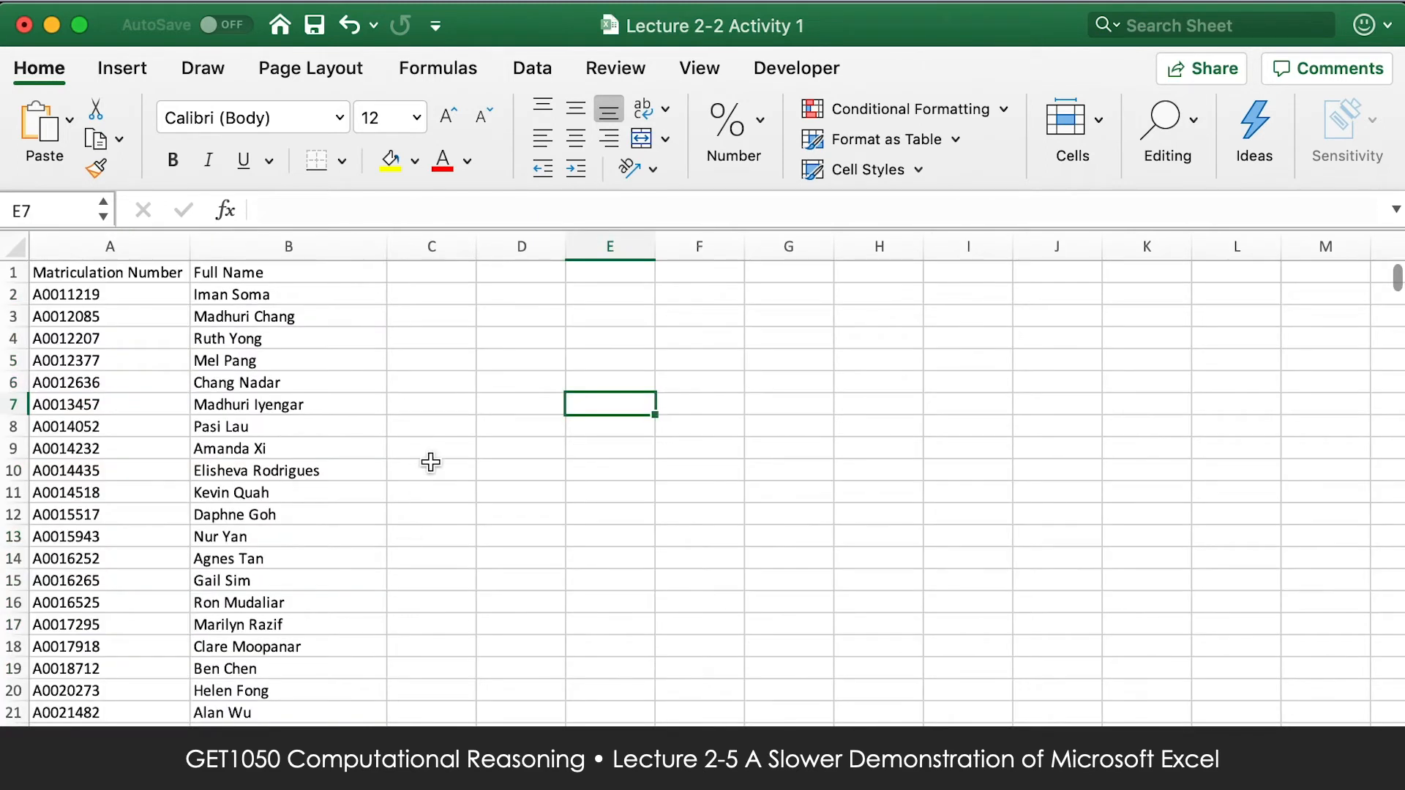
click(435, 380)
drag(106, 247, 359, 252)
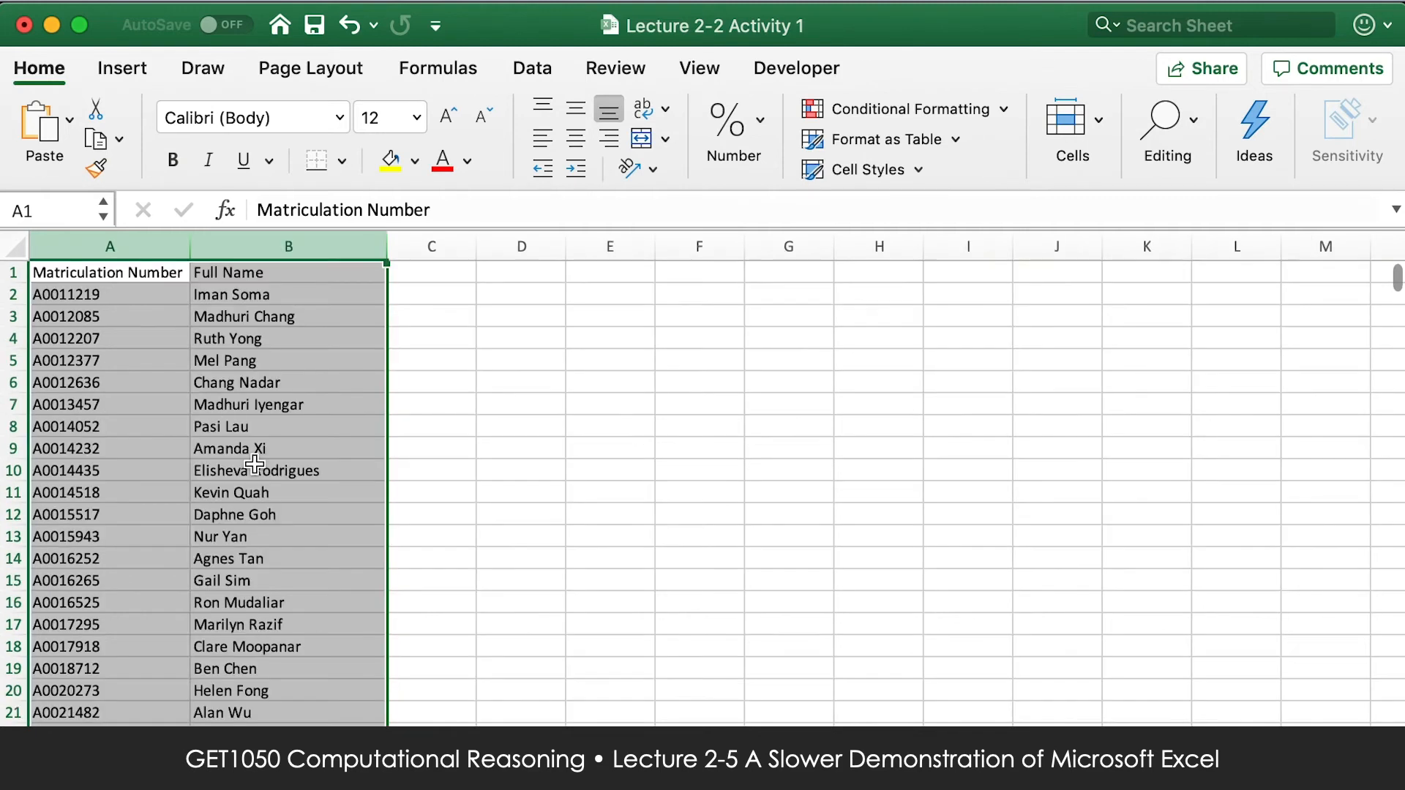
click(113, 245)
click(287, 241)
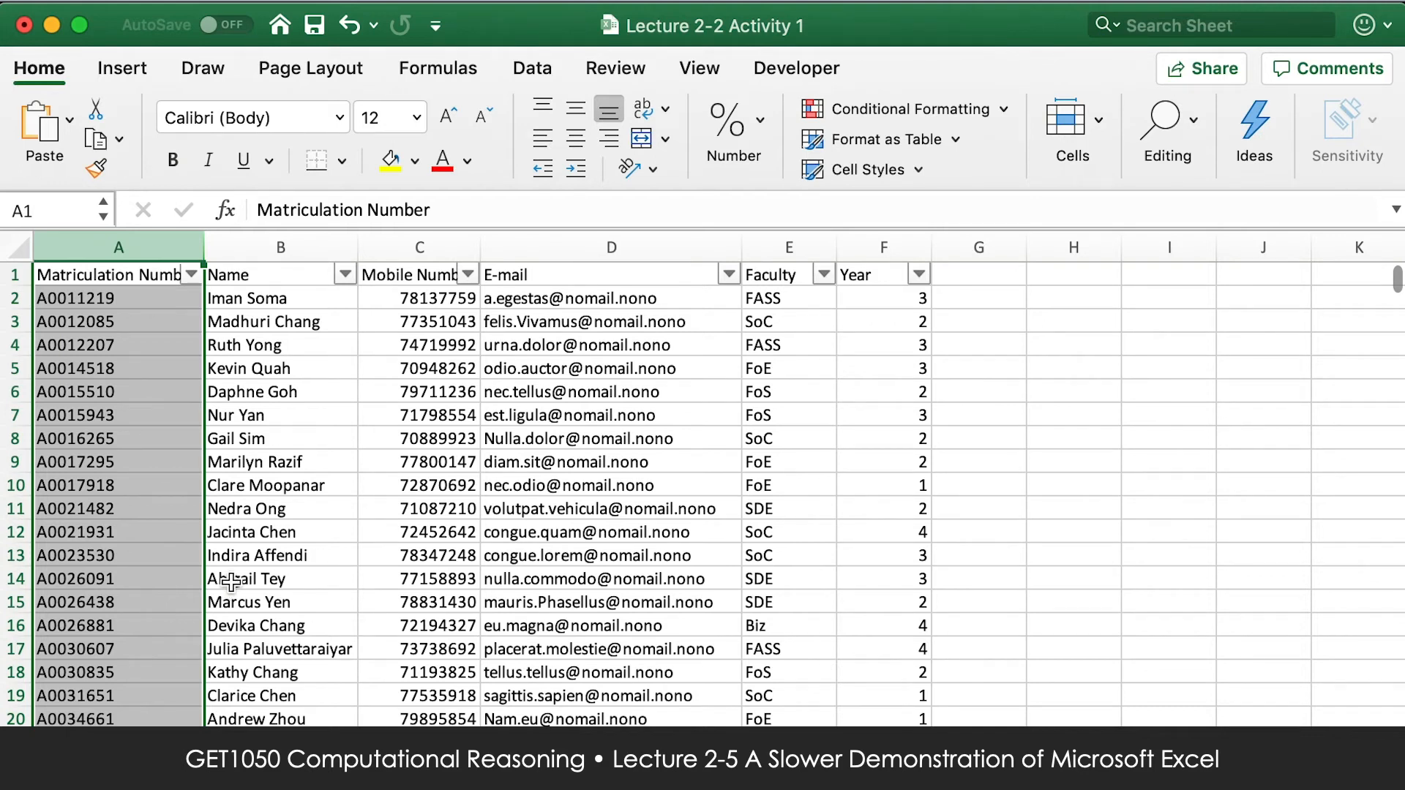
Start a VLOOKUP formula in cell G2 with the whole Matriculation Number column, A:A, as the lookup value.
click(984, 298)
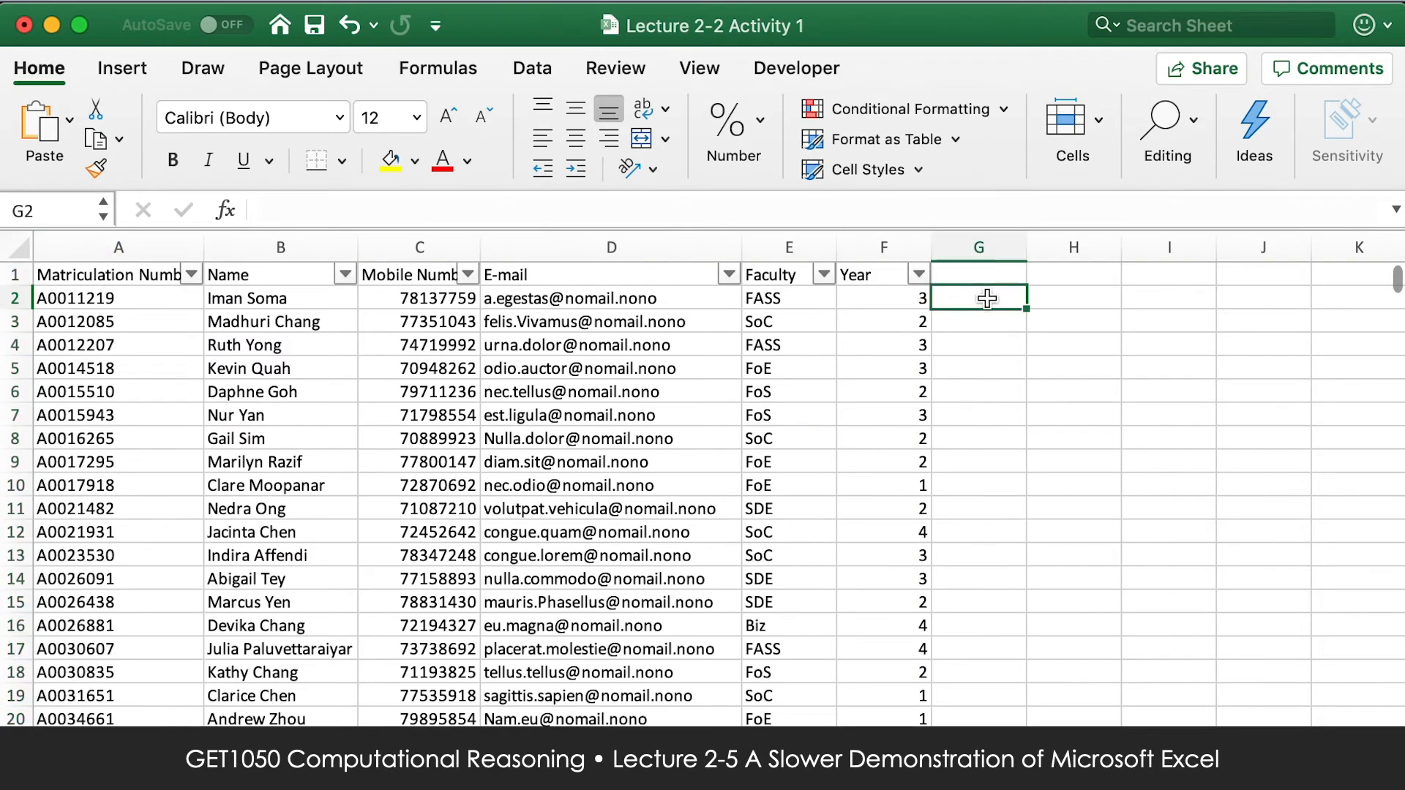
text(=VL)
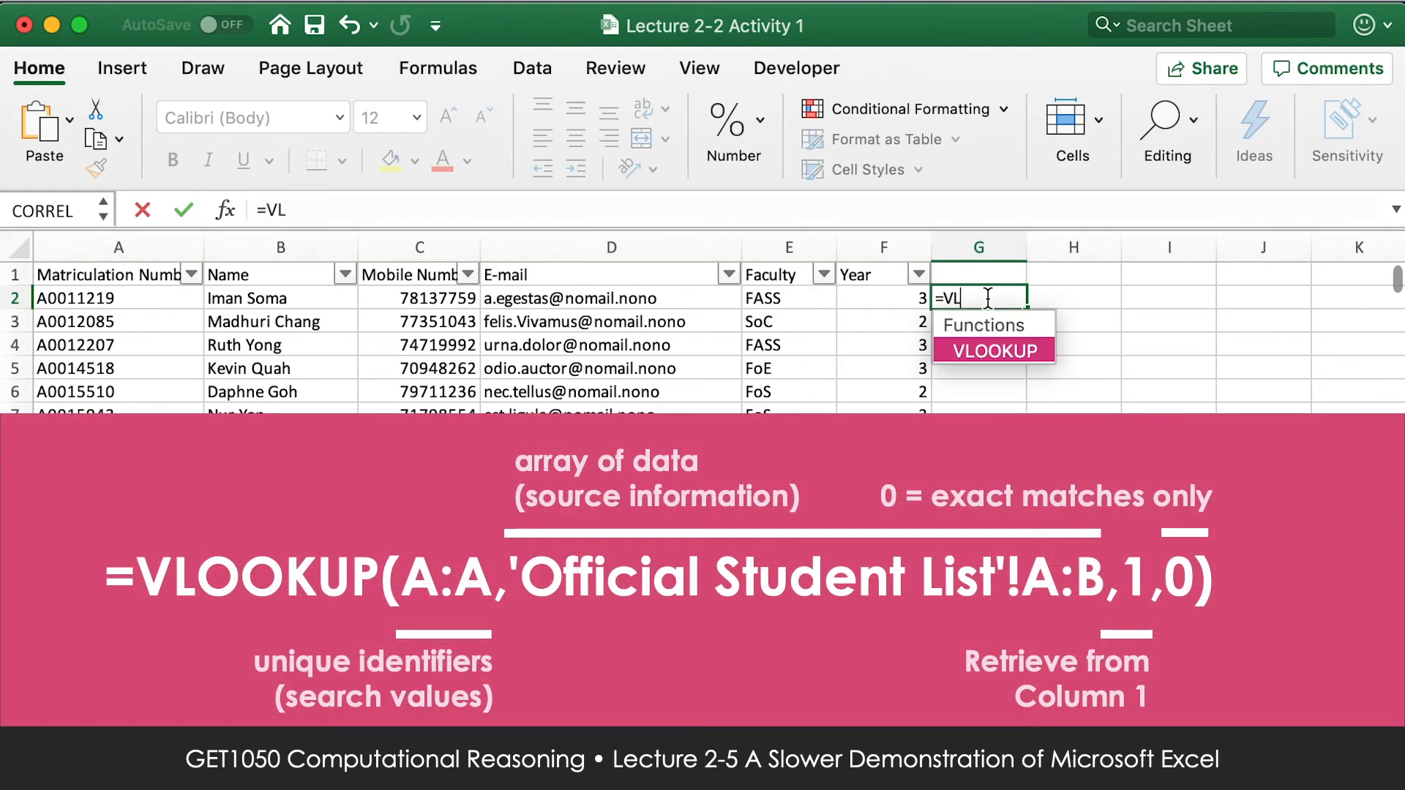
text(OOKUP()
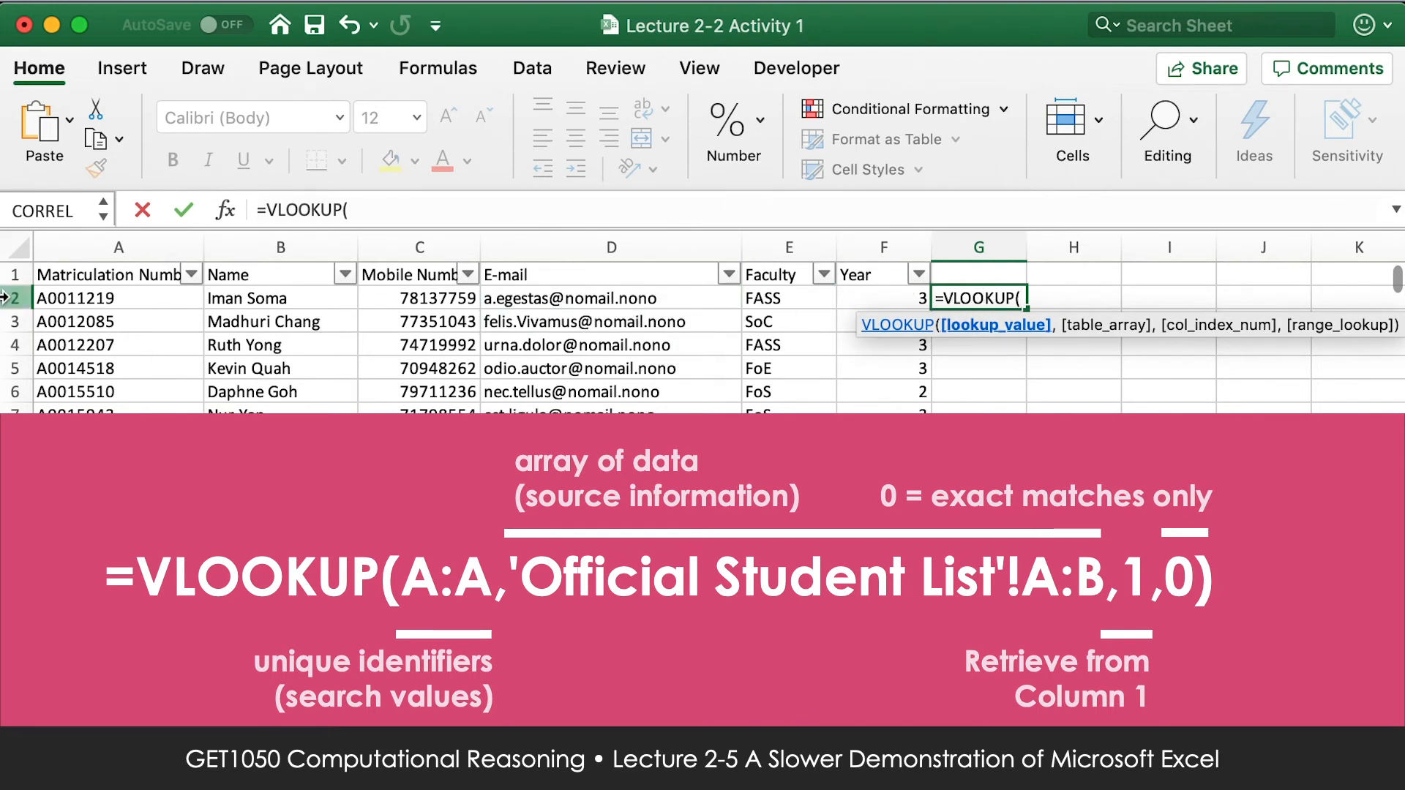
click(79, 249)
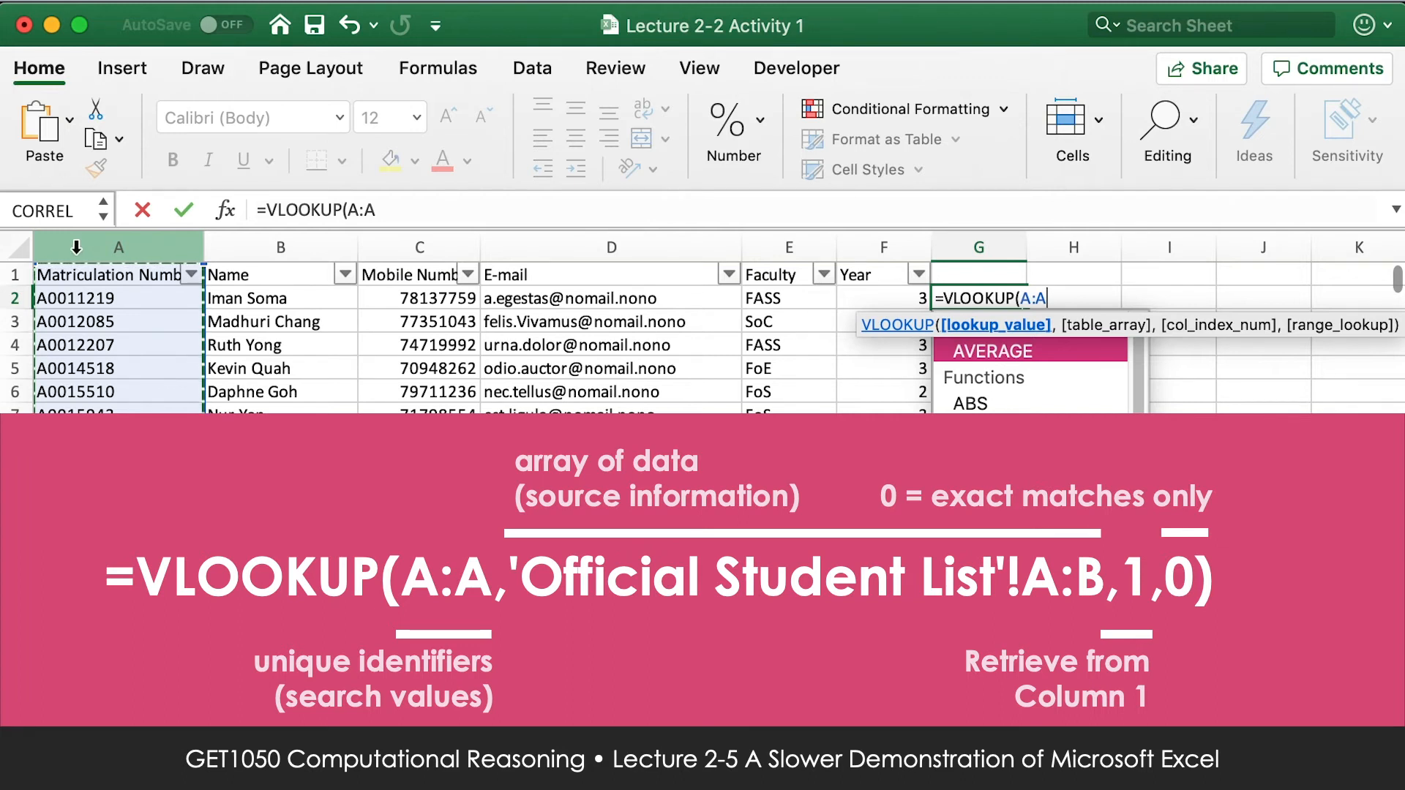
text(,)
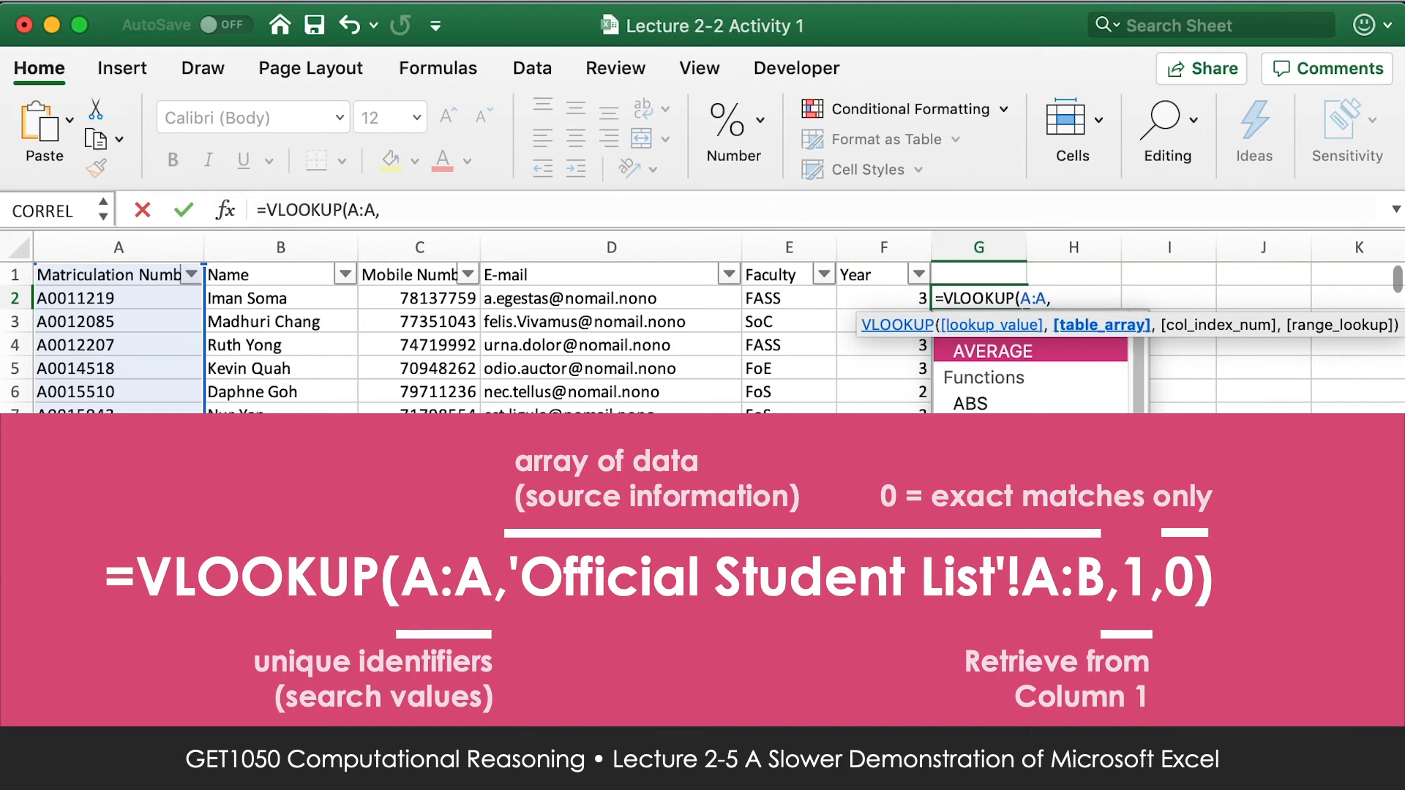
Set the VLOOKUP table array to columns A:B of the Official Student List sheet, with column index 1.
click(285, 757)
drag(72, 243, 252, 211)
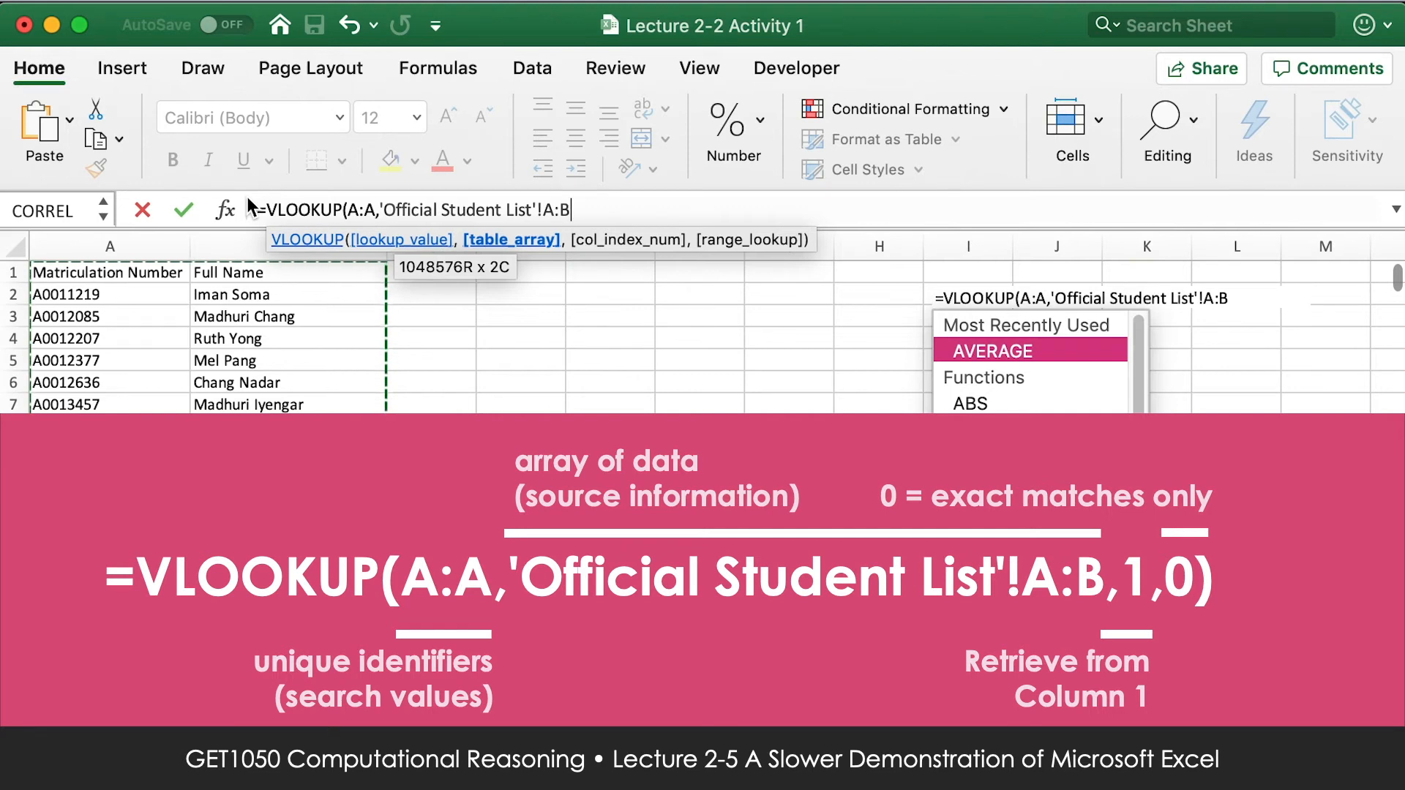
text(,1)
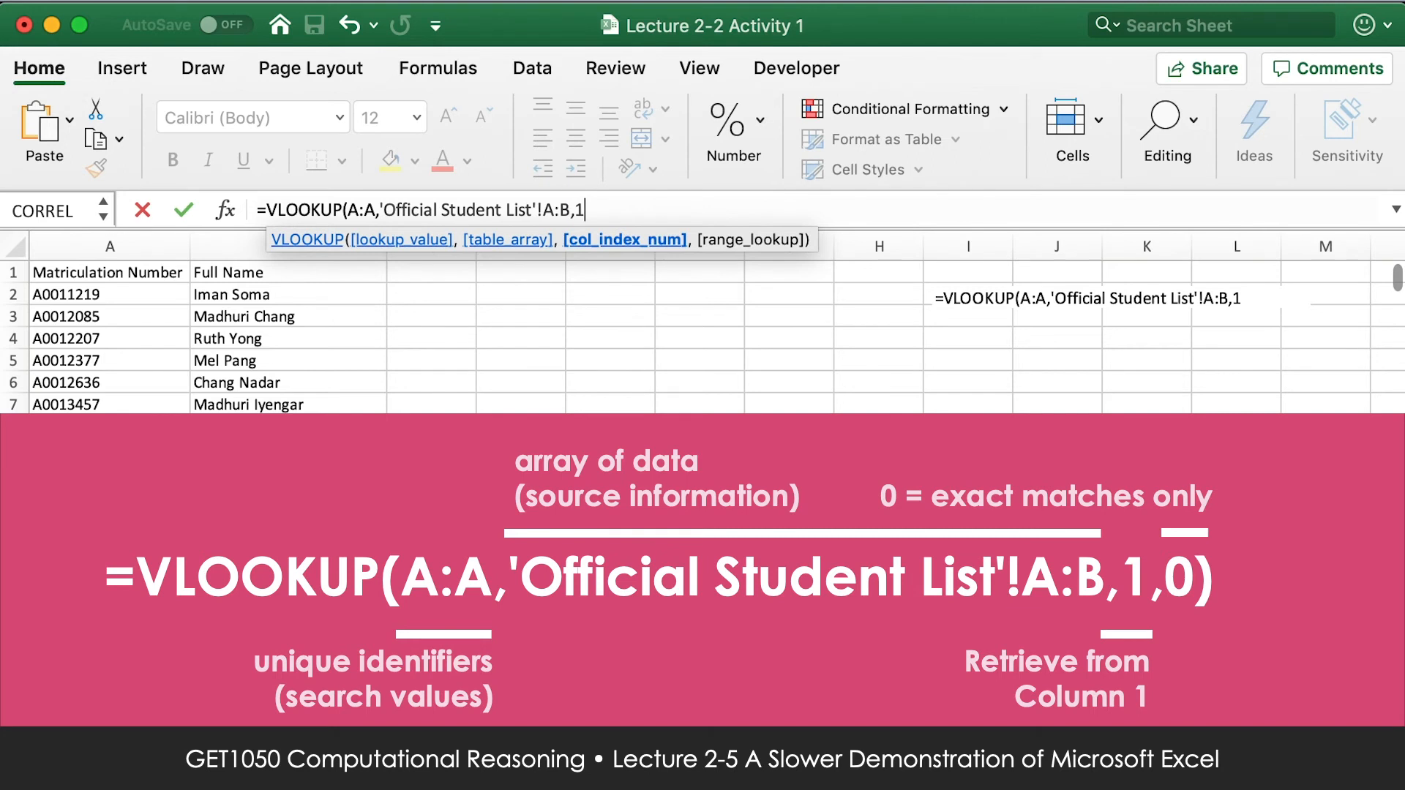
text(,)
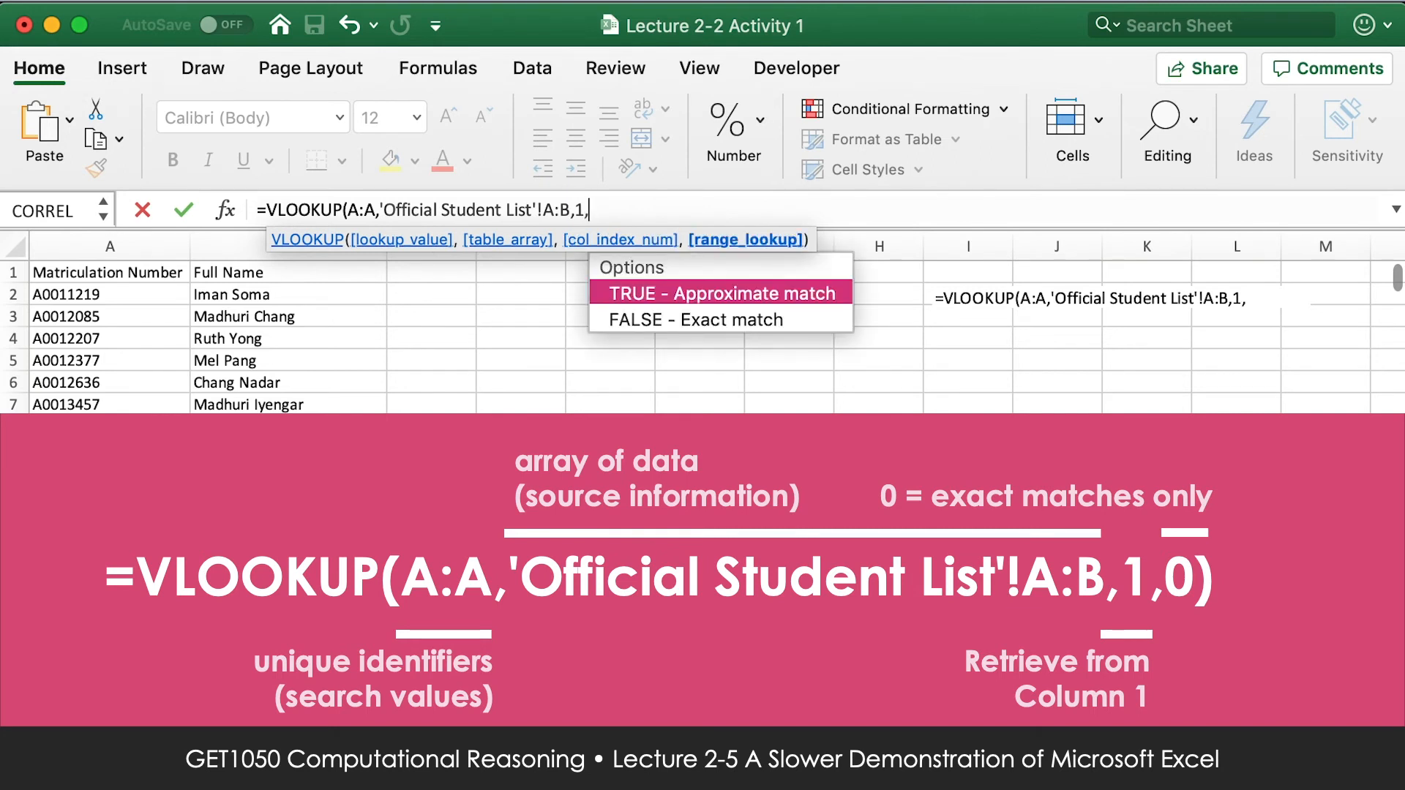
Complete the VLOOKUP with 0 for exact matches, and fill the formula from G2 down the whole list.
double_click(630, 323)
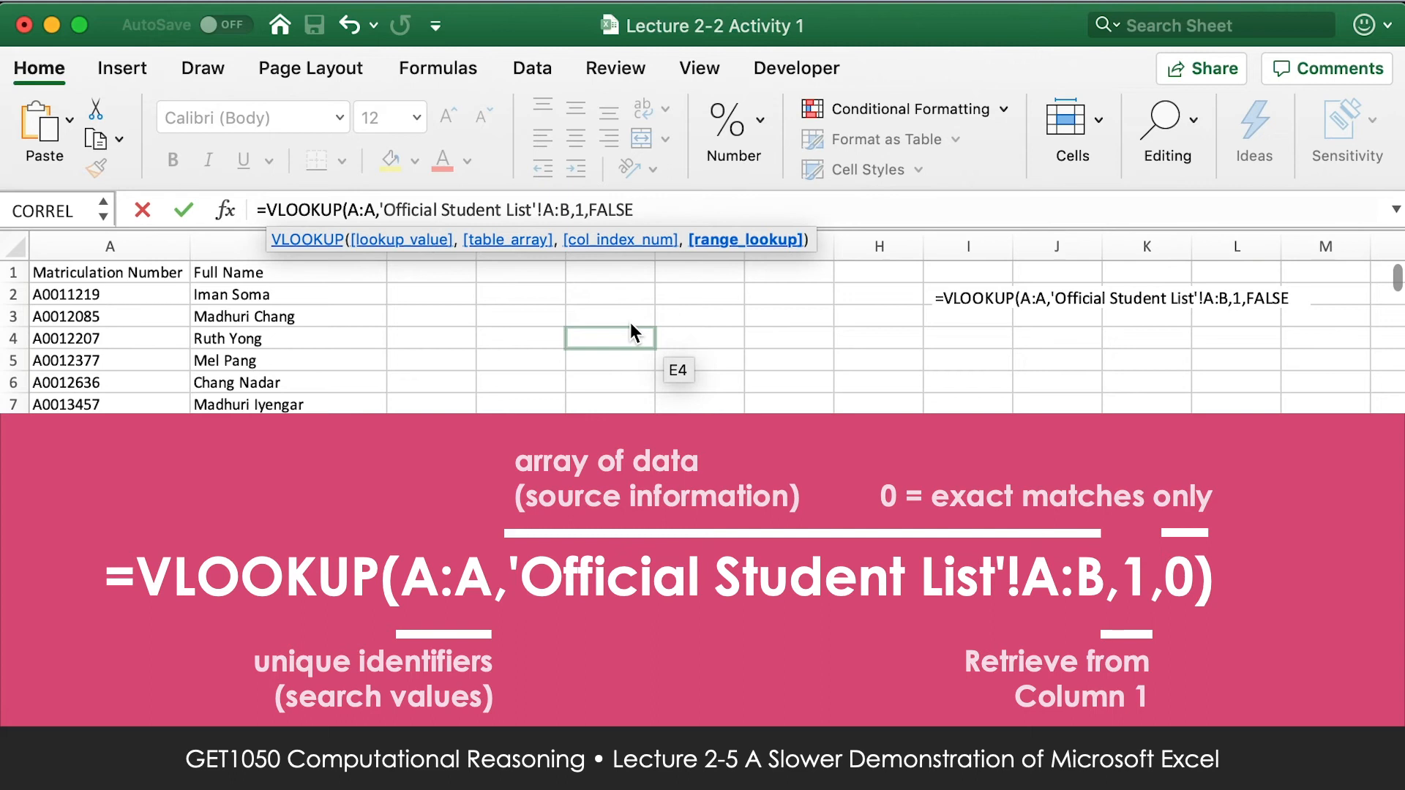
key(BackSpace)
key(BackSpace)
key(BackSpace)
key(BackSpace)
key(BackSpace)
text(0))
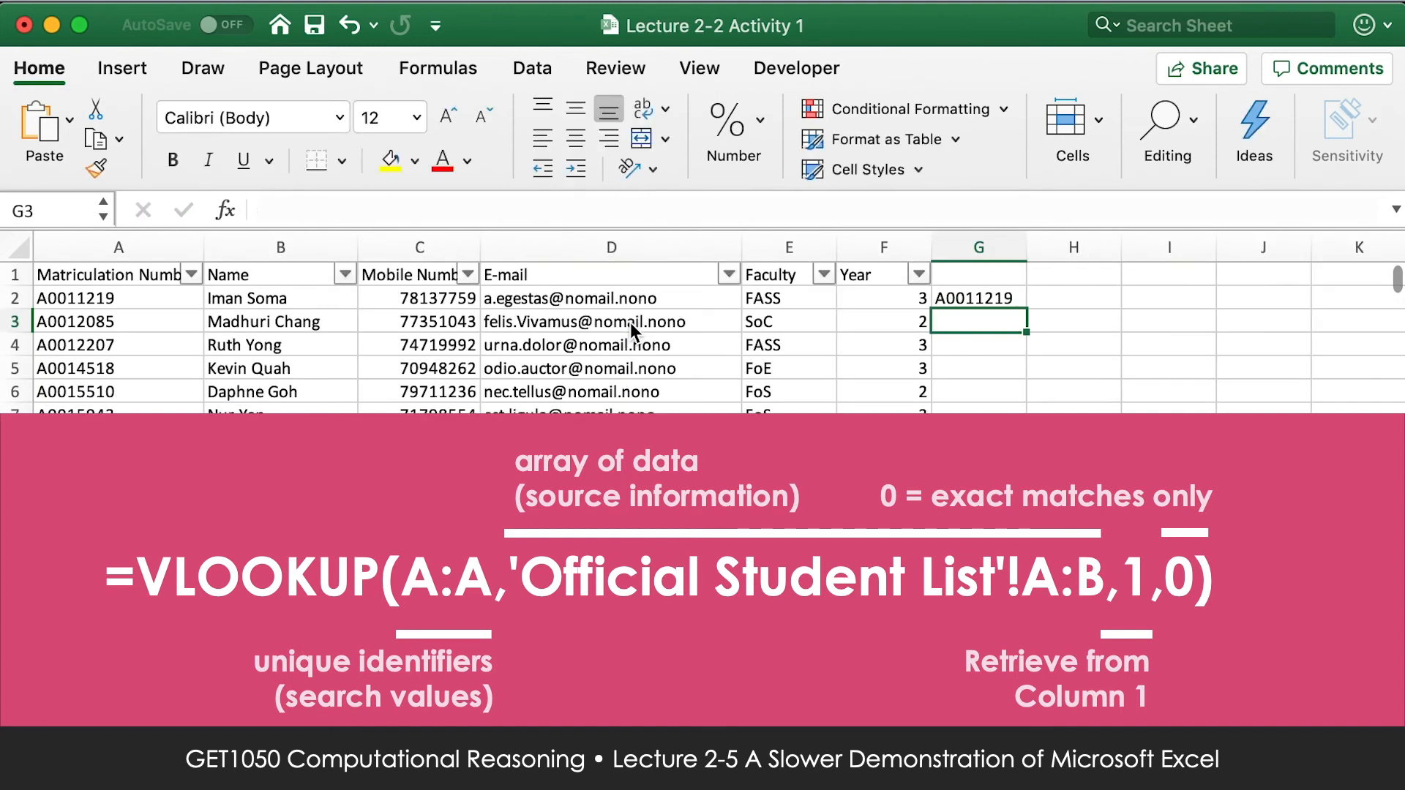
click(1007, 296)
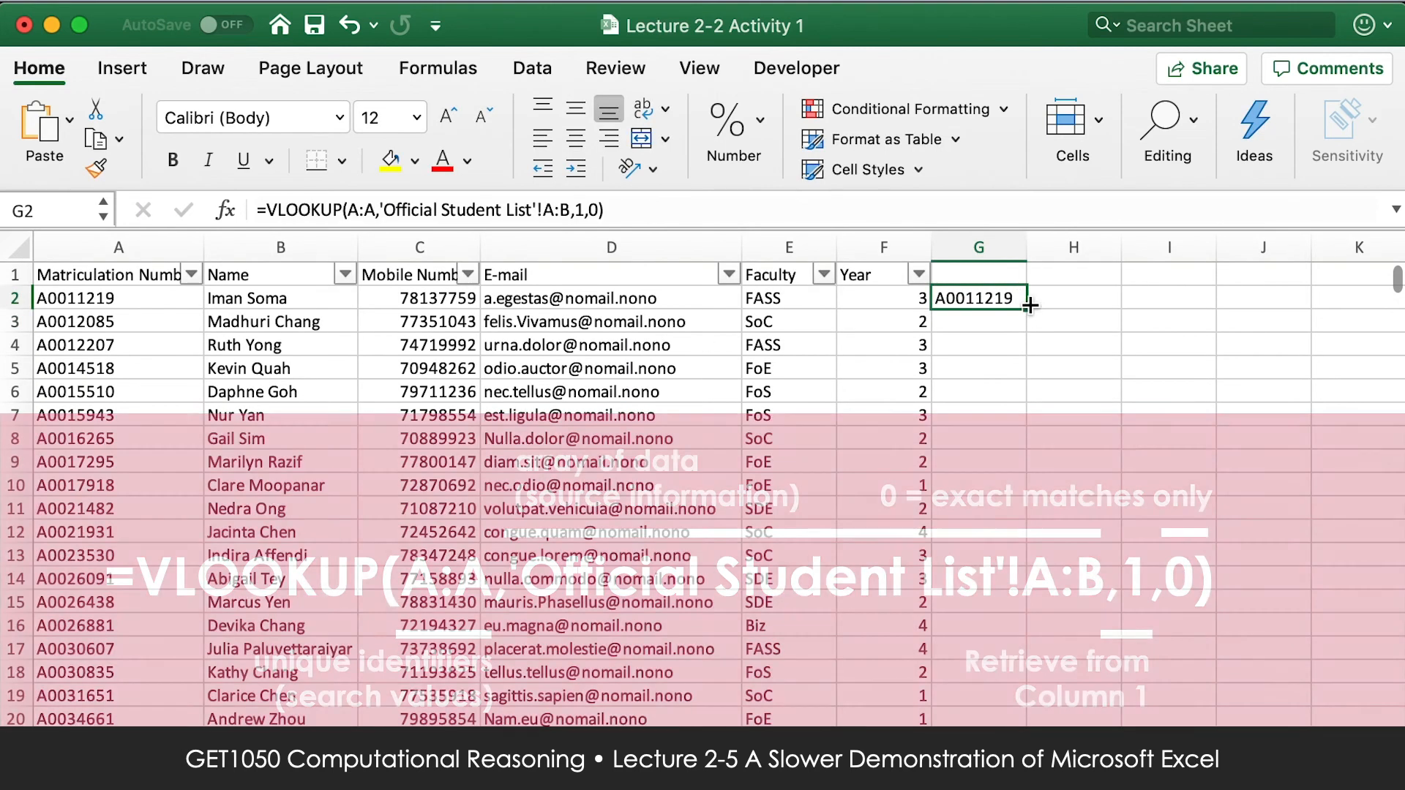
double_click(1028, 311)
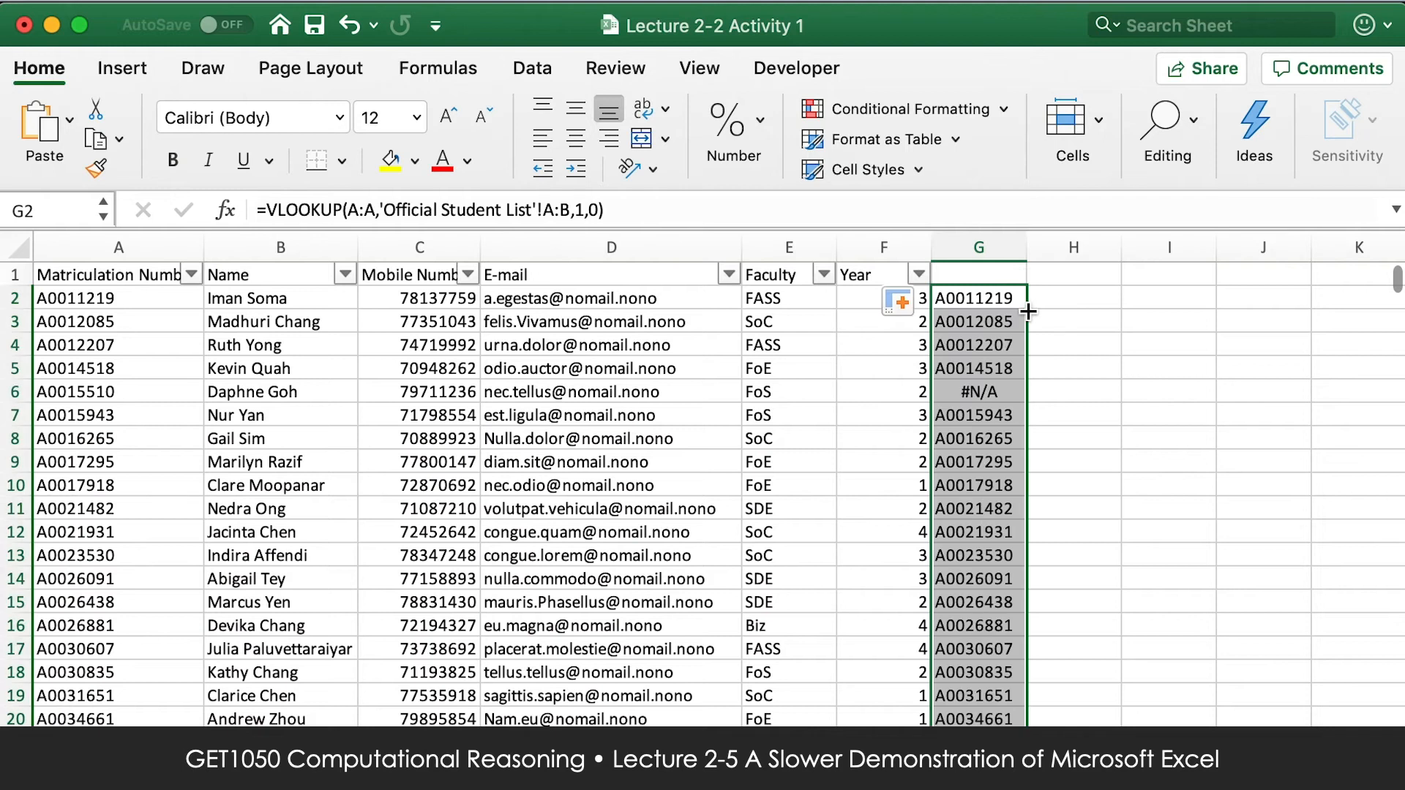
Enter the headings Check 1 in G1 and Check 2 in H1.
click(1003, 275)
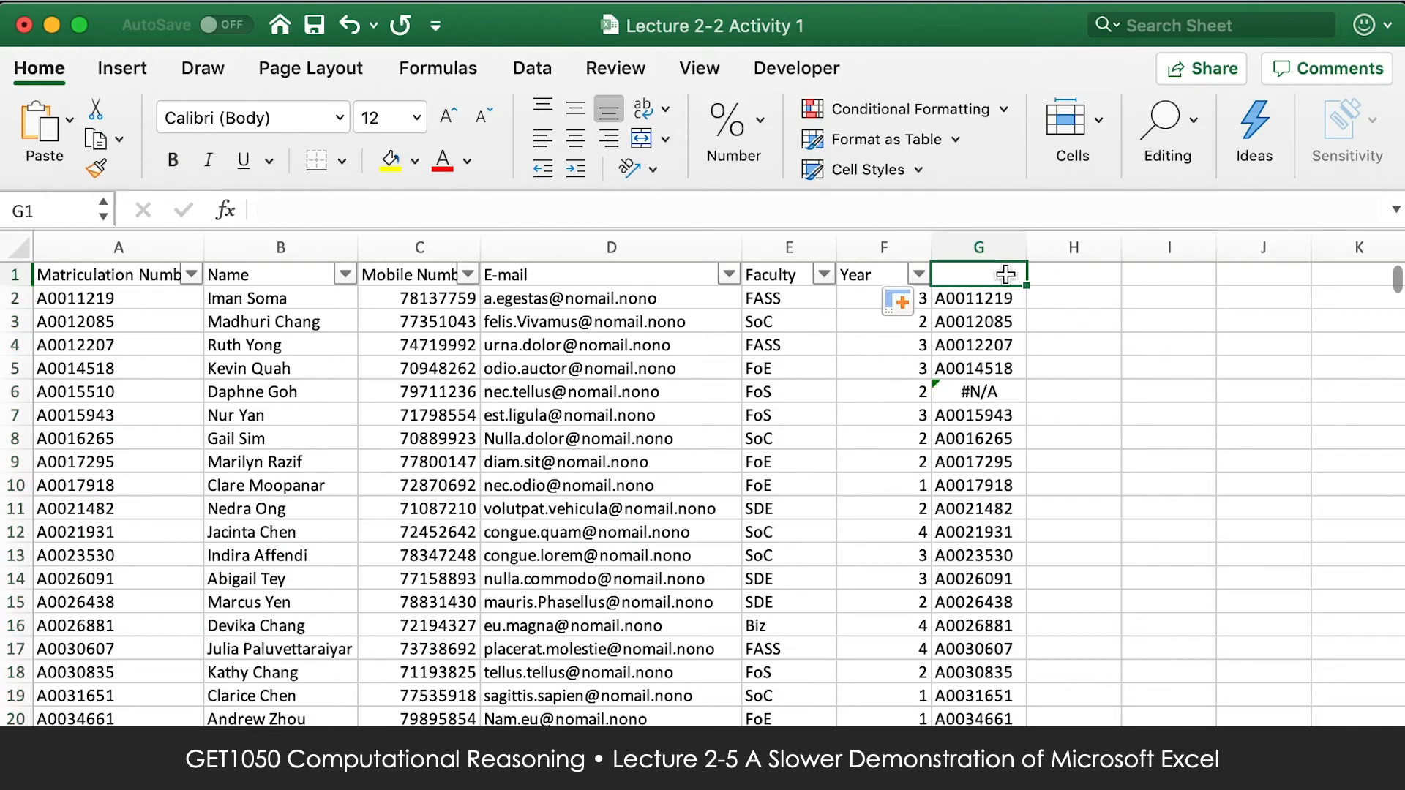
text(Check)
click(1066, 302)
click(988, 274)
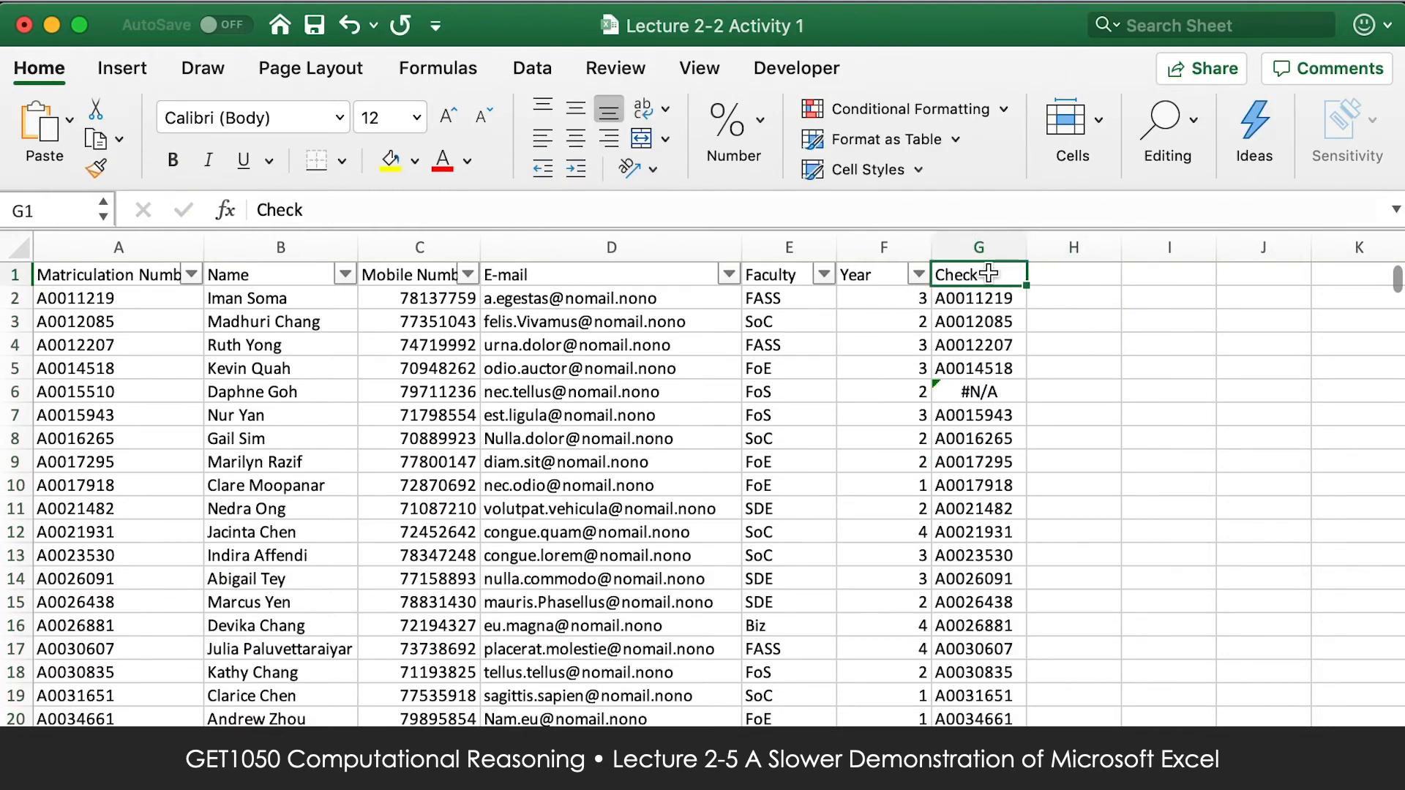
text(Check 1)
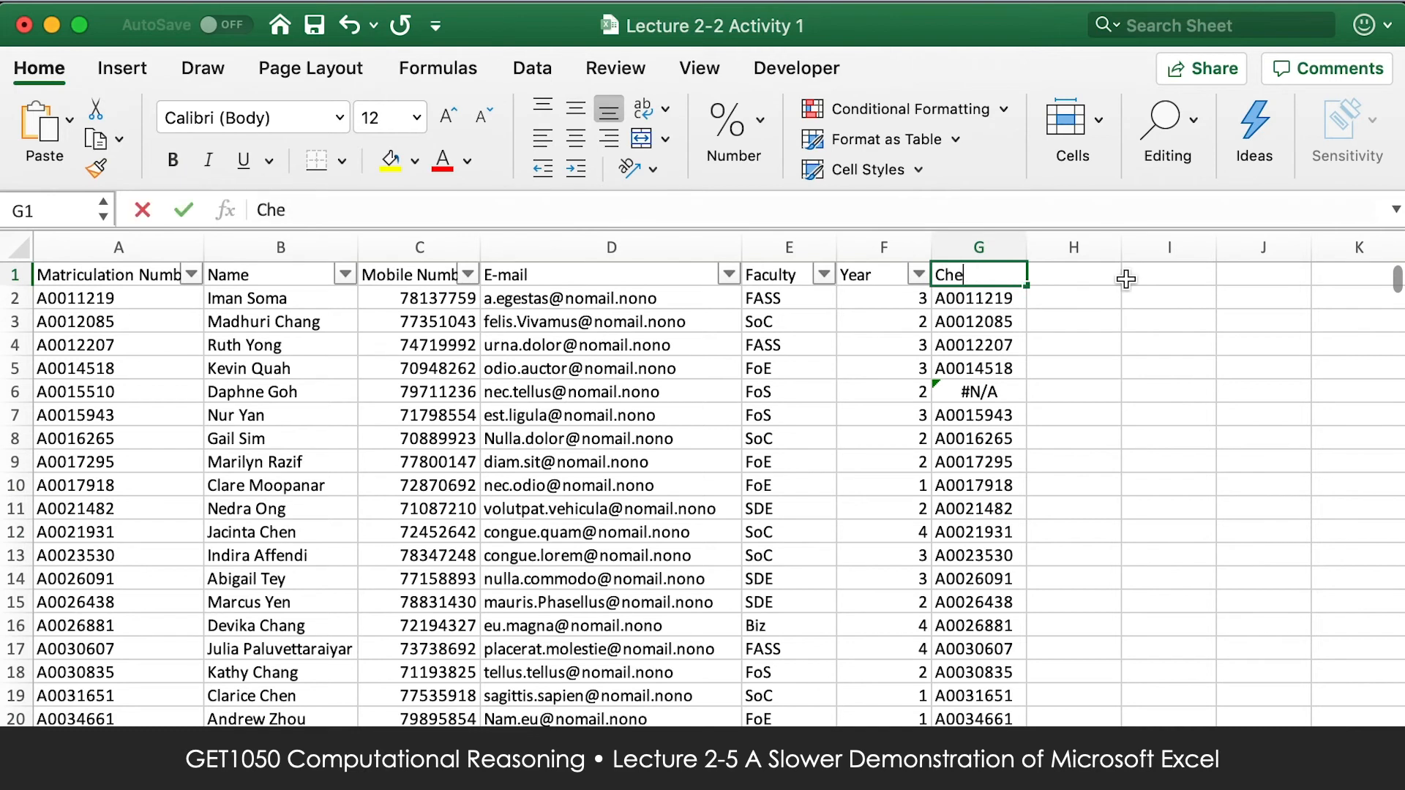
key(Tab)
text(Check 2)
key(Return)
key(Left)
key(Up)
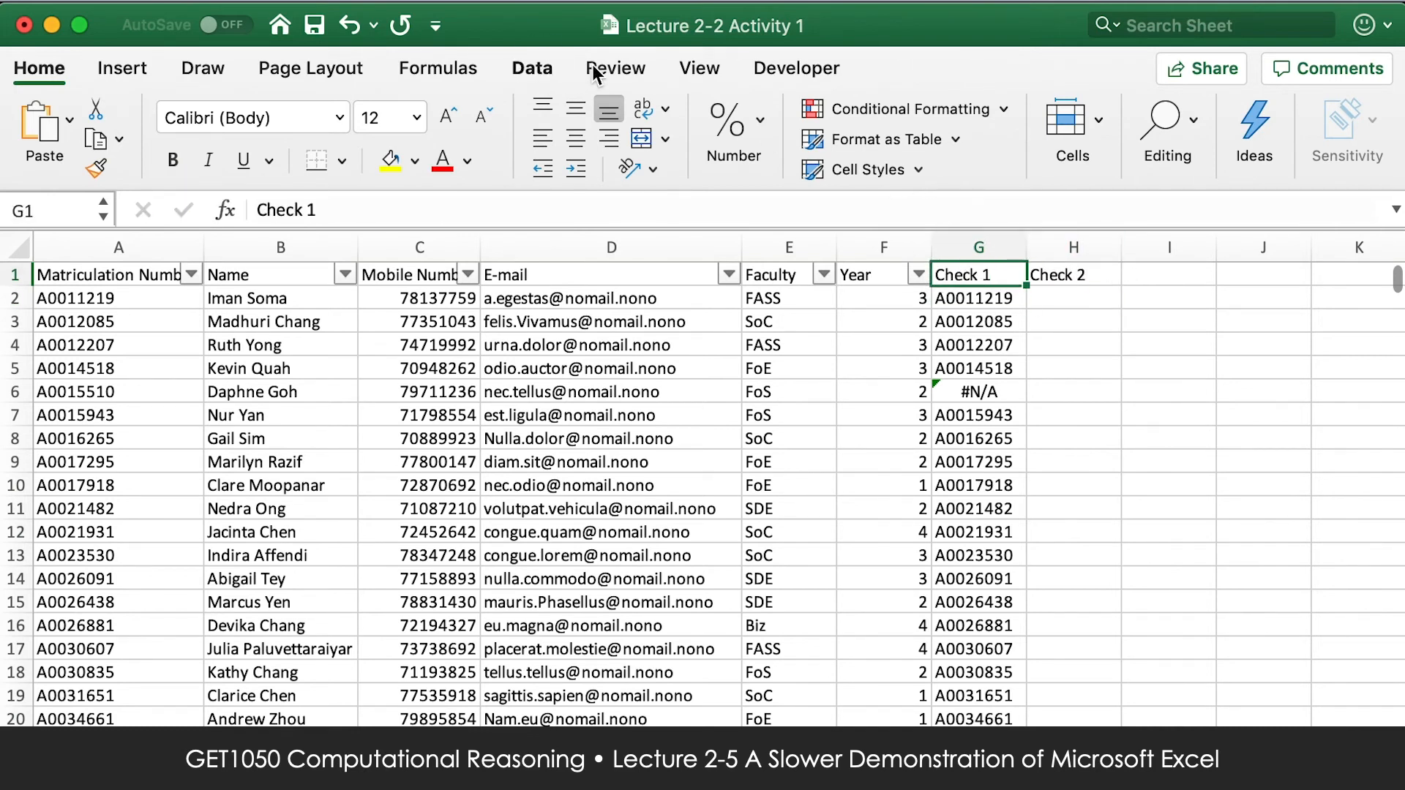
Turn the header-row filter off and on again so that it includes the Check 1 and Check 2 columns.
click(545, 70)
click(725, 124)
click(725, 124)
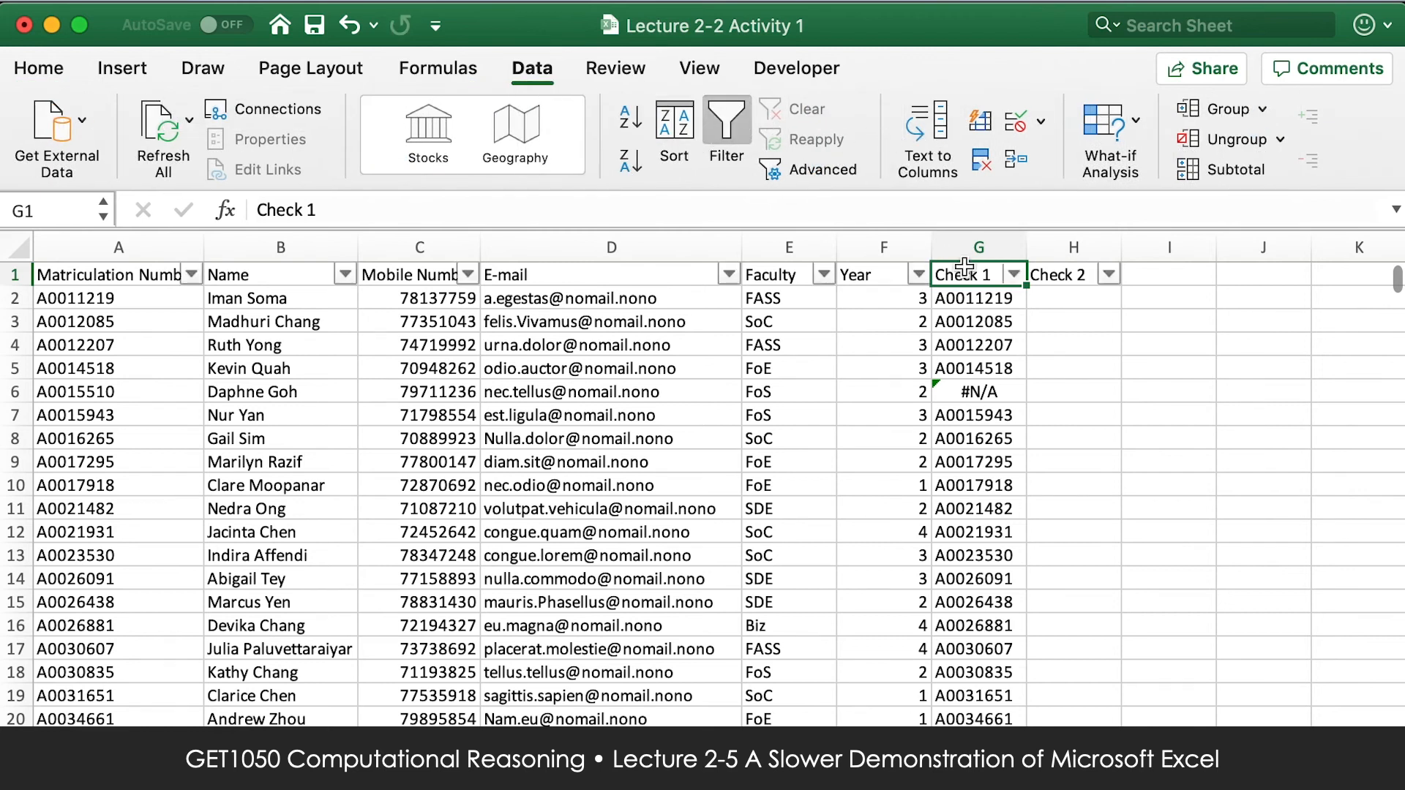
click(732, 132)
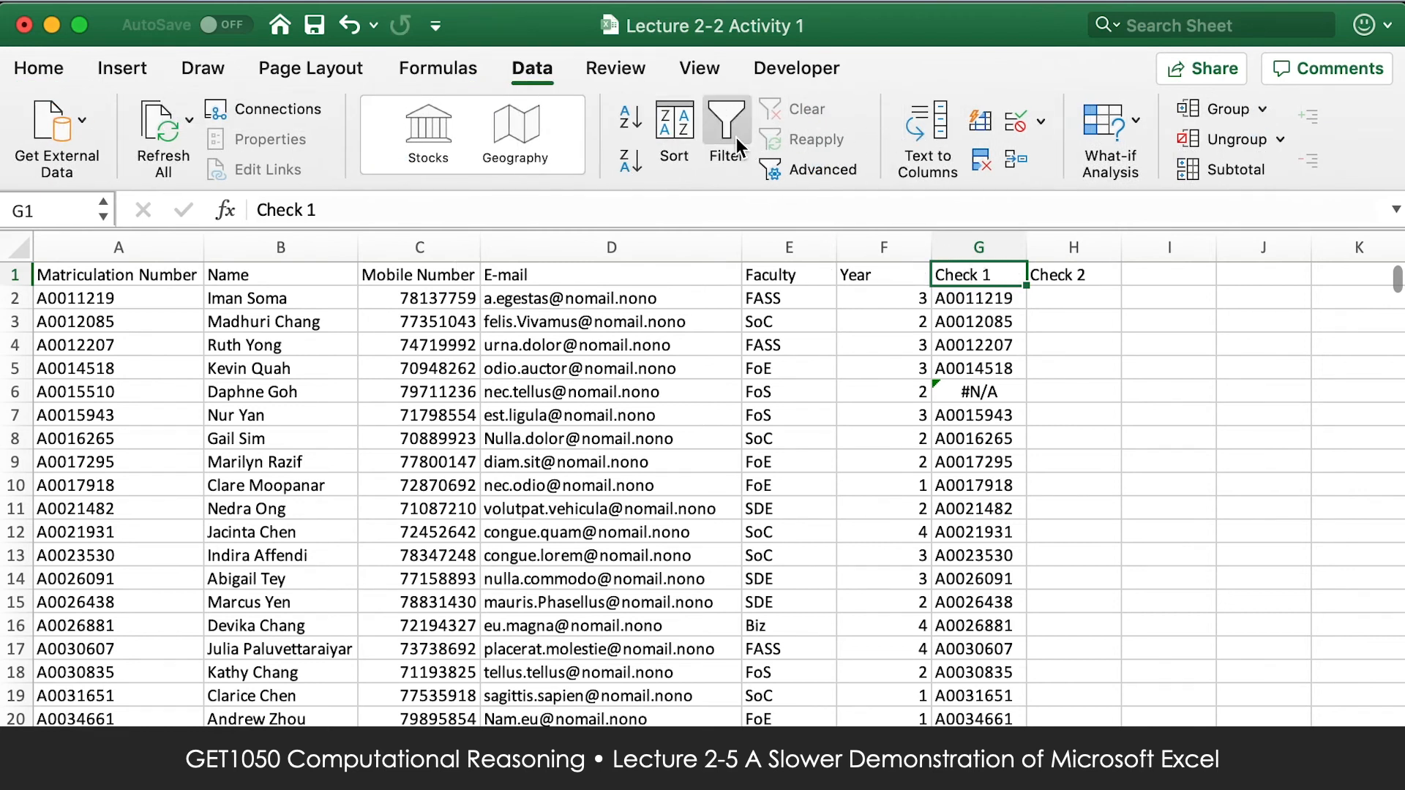
click(736, 138)
Filter the Check 1 column to show only the #N/A rows, and close the filter window.
click(1013, 275)
click(1088, 276)
scroll(1145, 296, down, 5)
drag(1370, 303, 1371, 469)
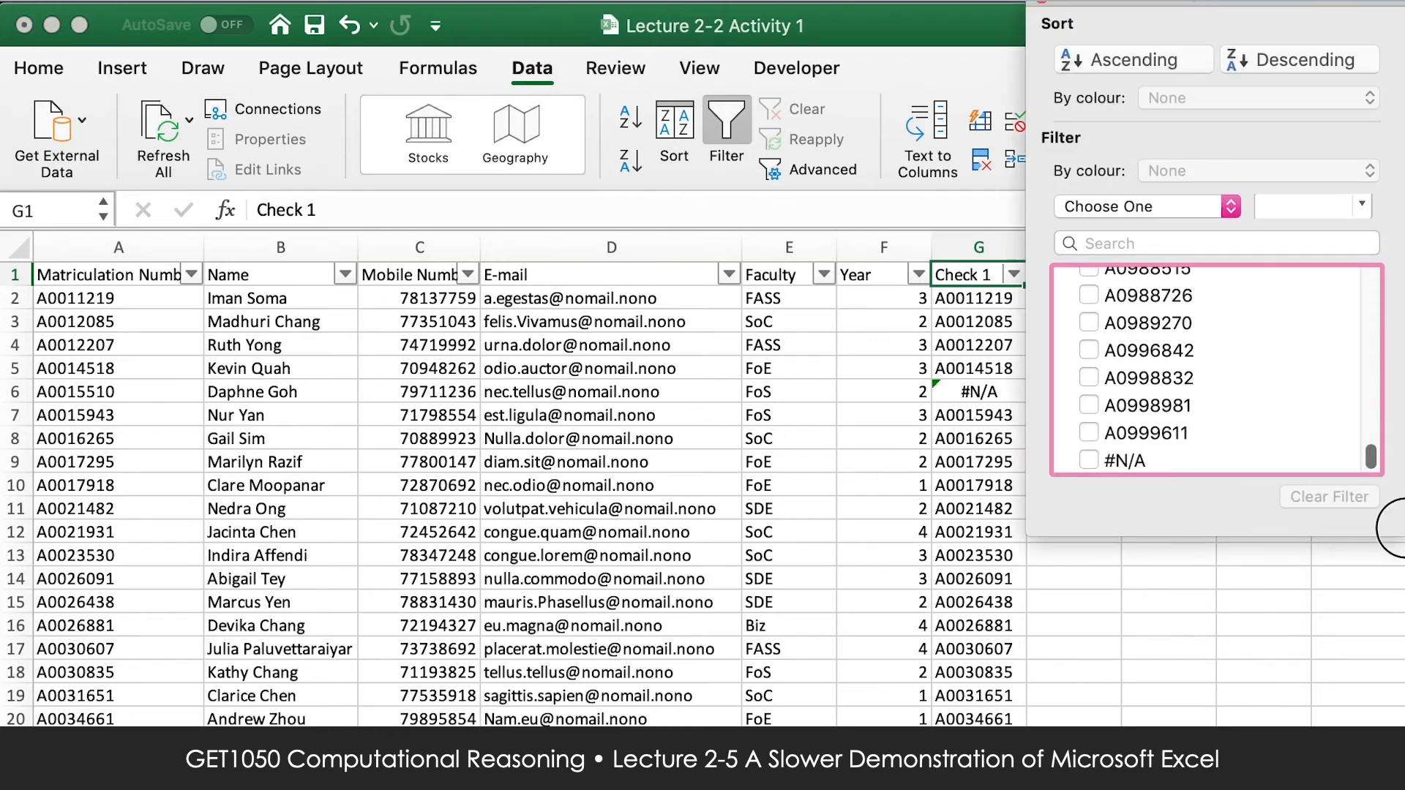
click(1088, 459)
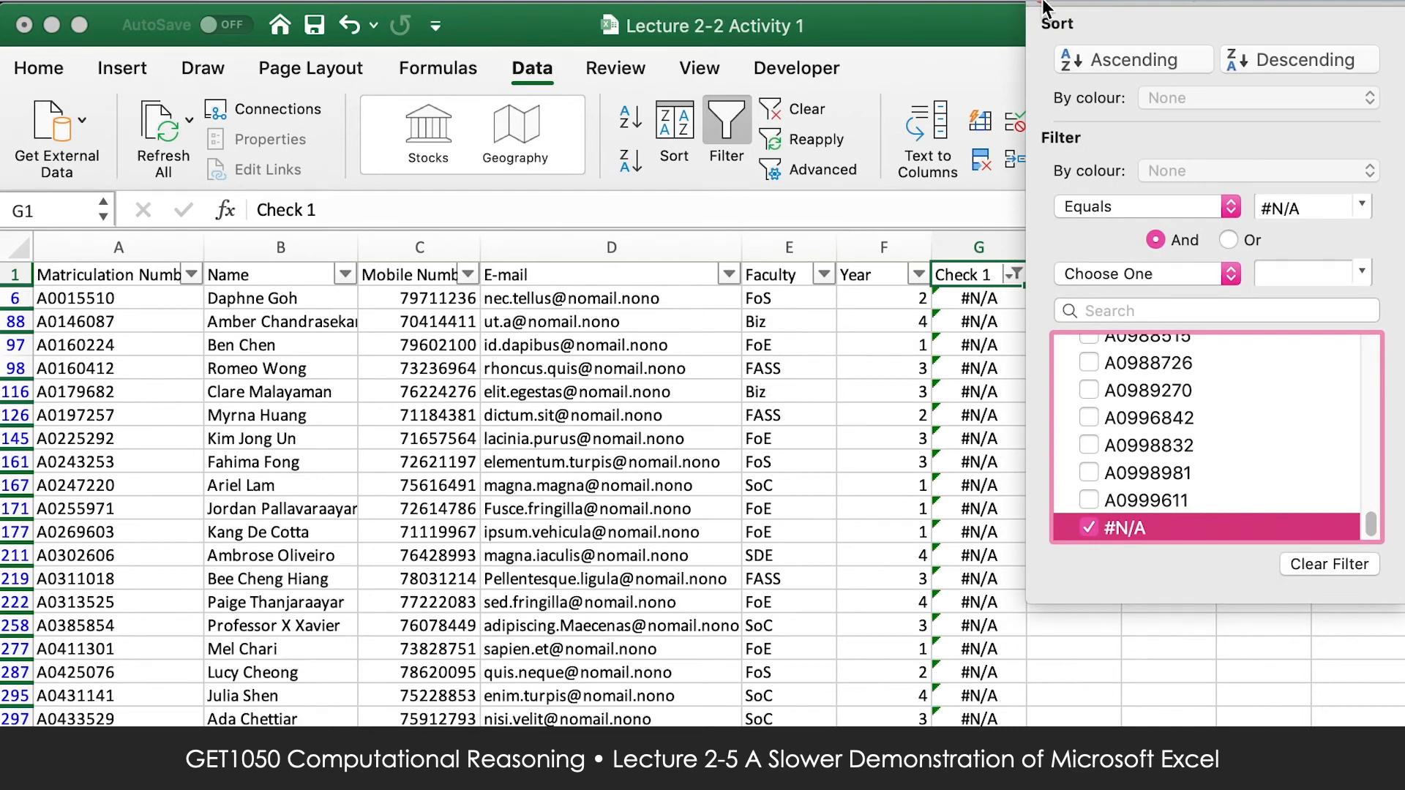
click(1045, 6)
click(1044, 6)
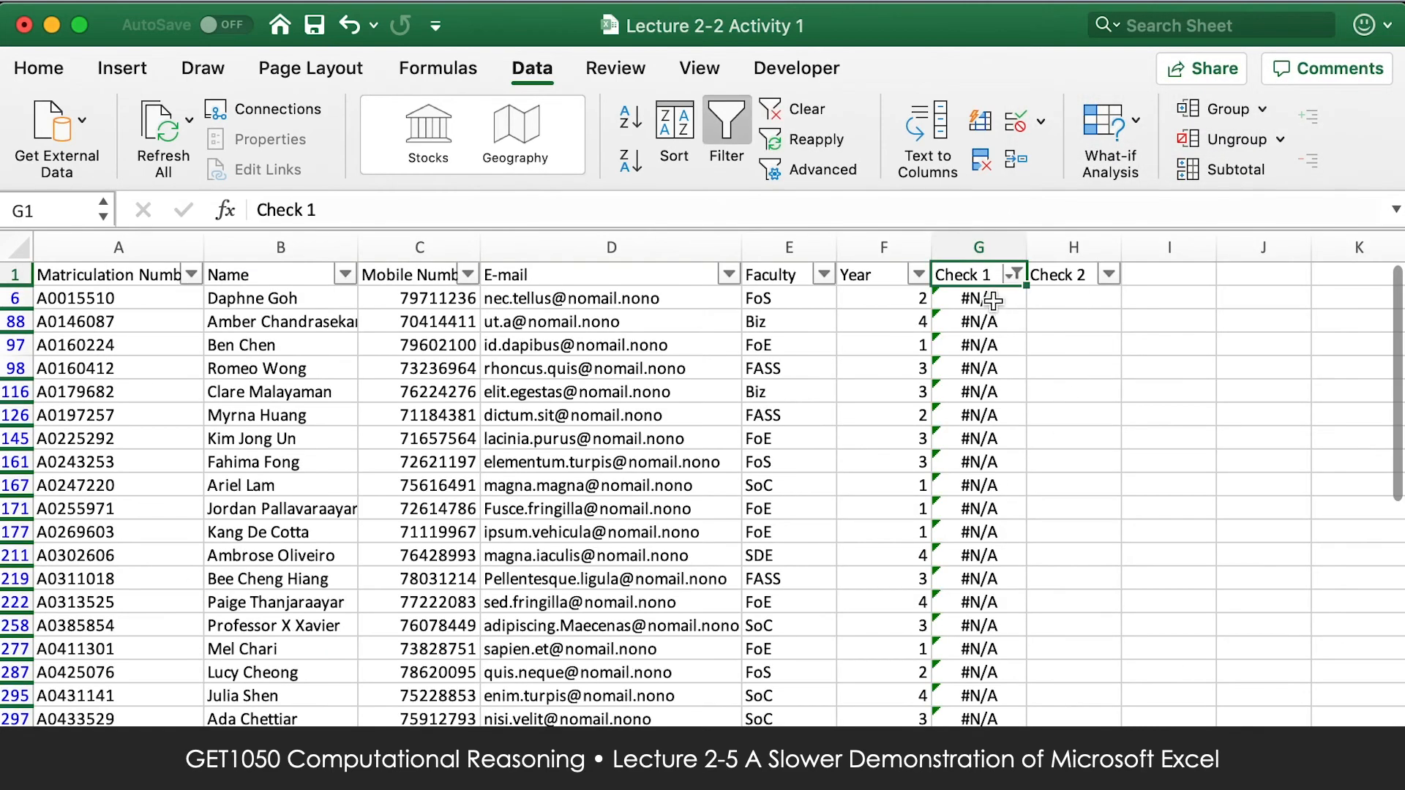
Examine the filtered #N/A rows, including the VLOOKUP formula in Check 1 and several of the matriculation numbers.
click(981, 300)
scroll(986, 437, down, 3)
scroll(986, 438, up, 3)
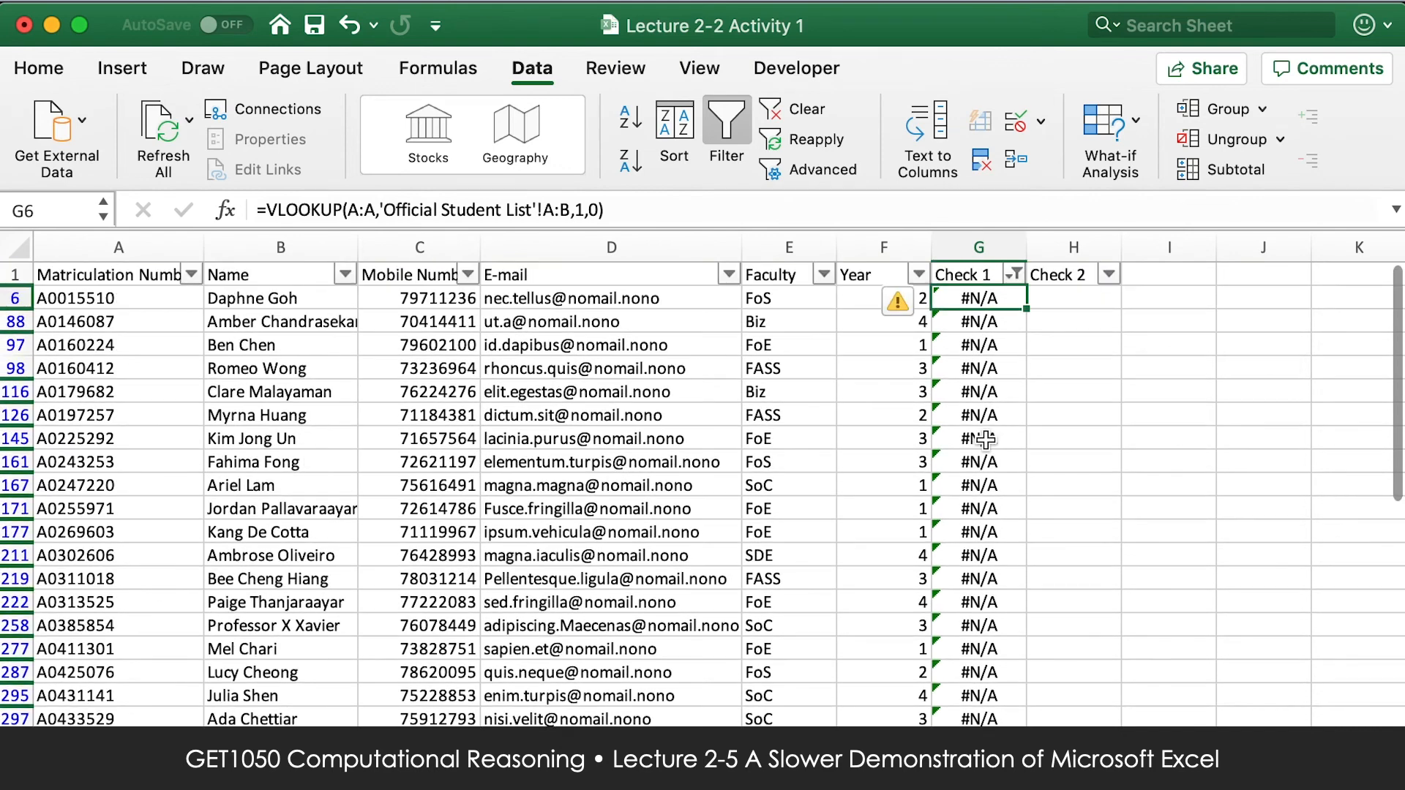
scroll(984, 435, down, 8)
scroll(984, 434, up, 10)
click(119, 302)
click(130, 350)
click(132, 418)
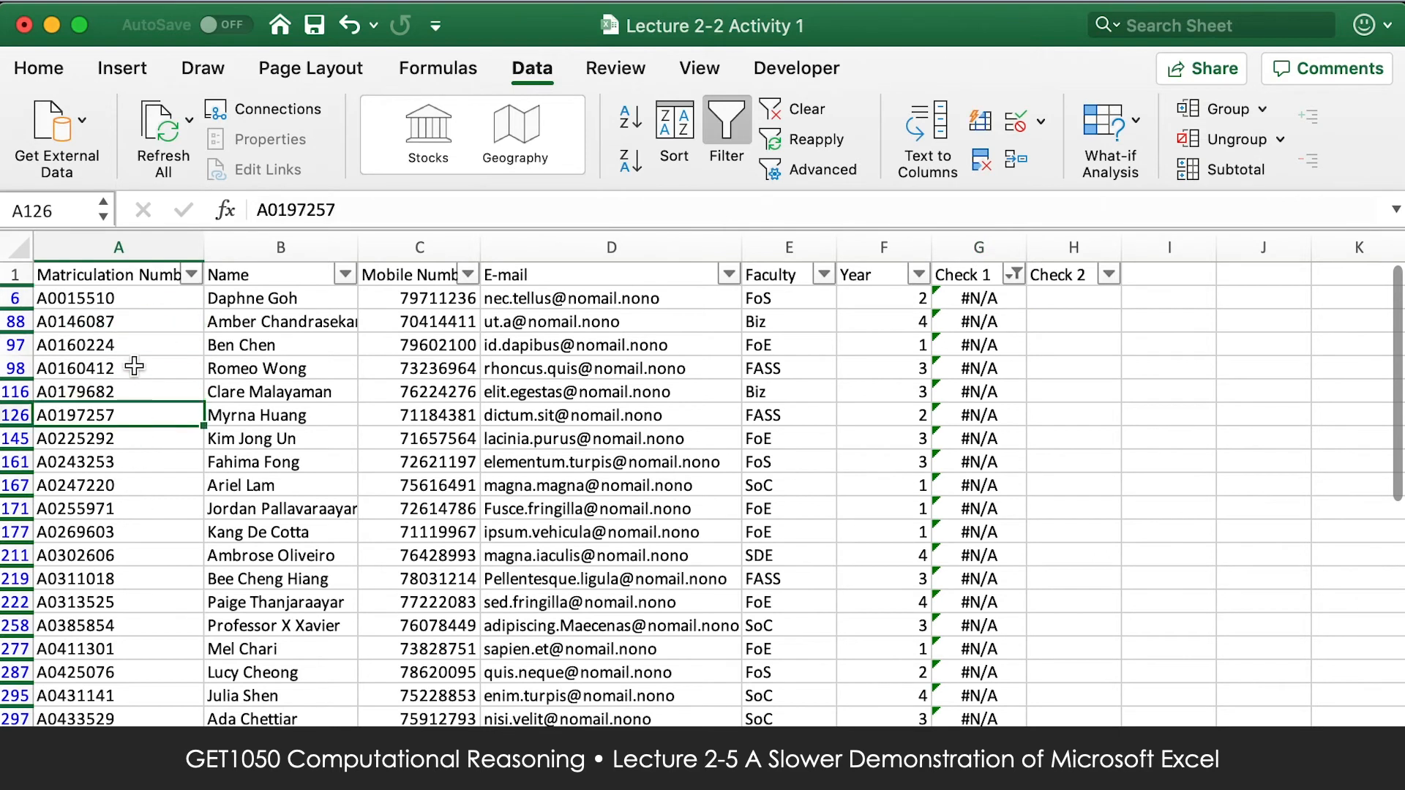
Copy the matriculation number in A6, search the Official Student List for it, and return to the filtered sheet.
click(134, 298)
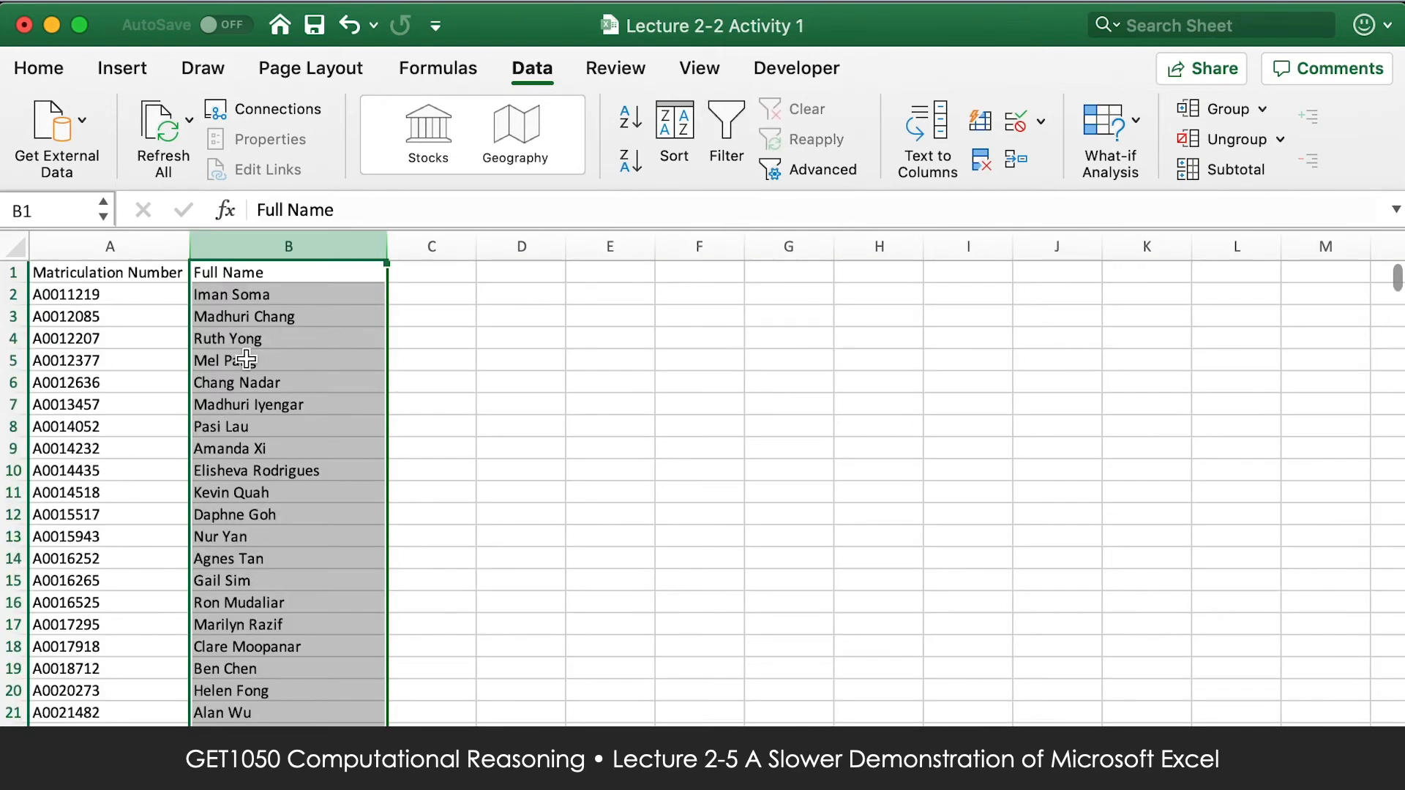
click(291, 336)
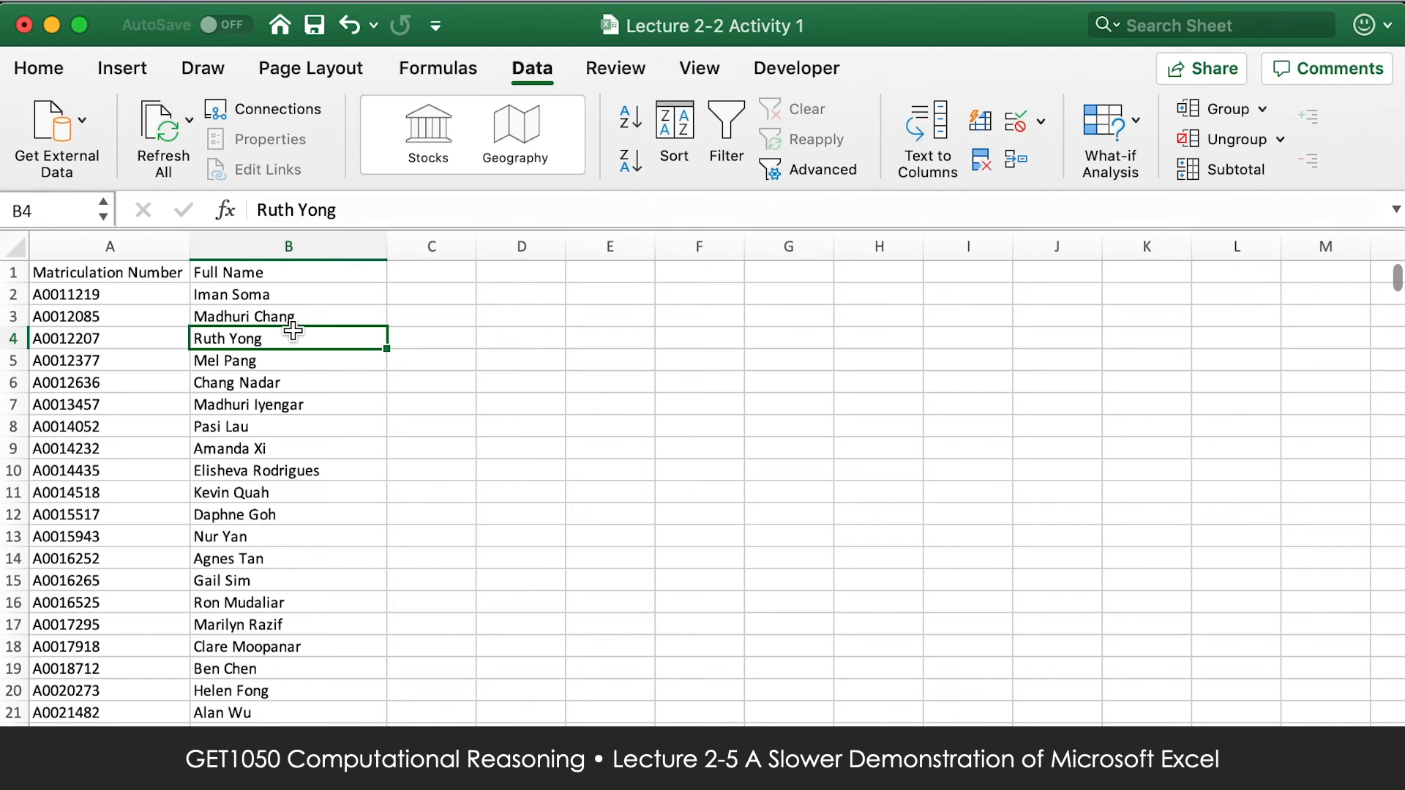
key(super+f)
text(A0015510)
key(Return)
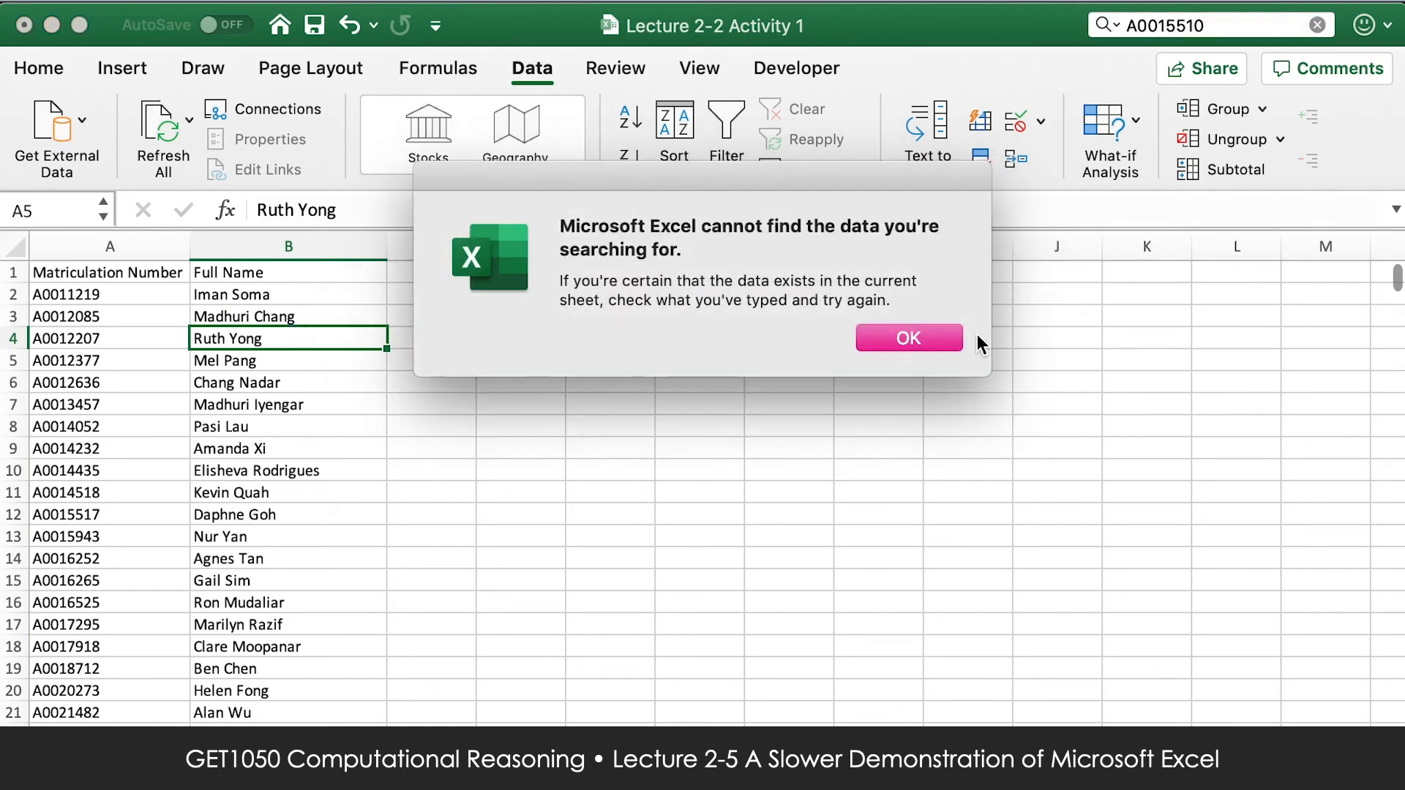
click(918, 346)
click(300, 740)
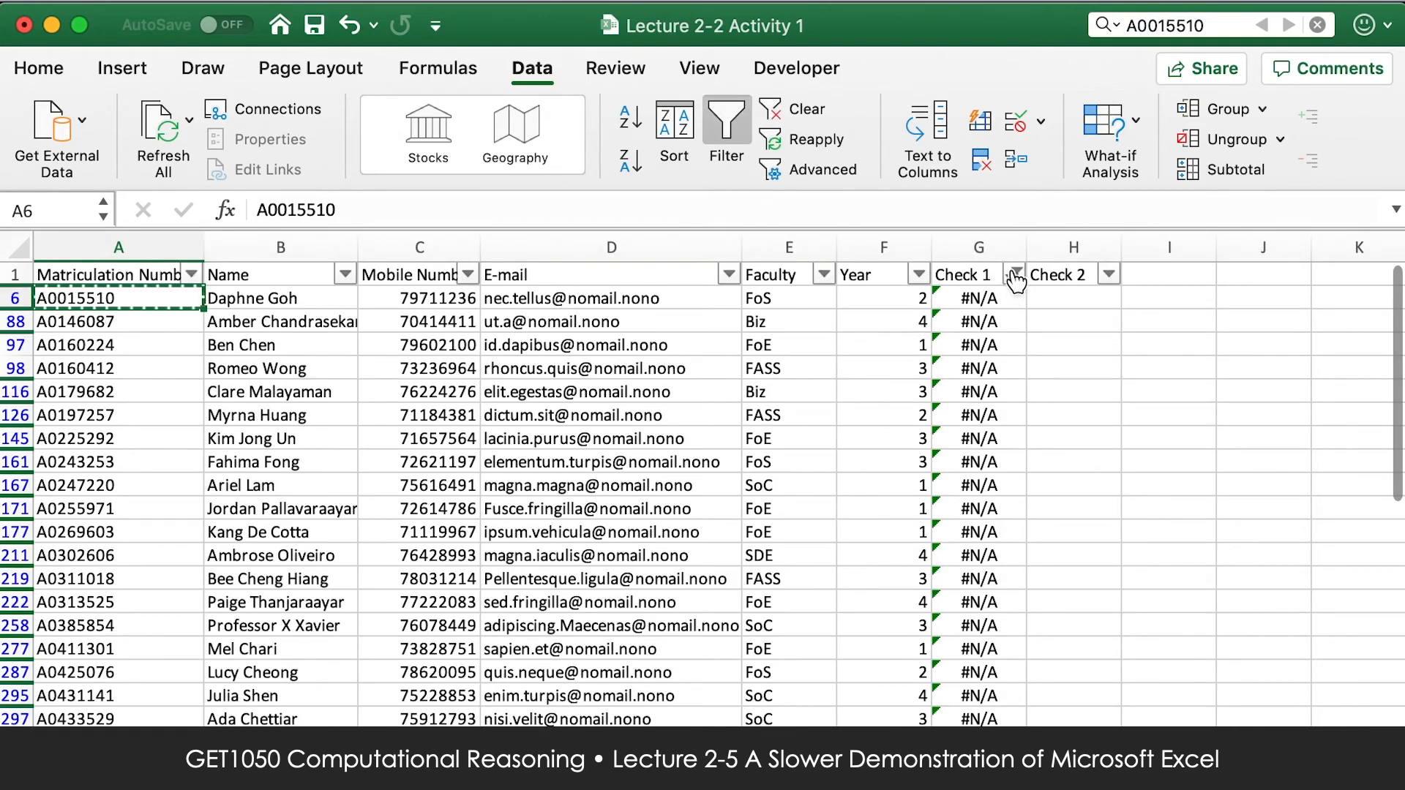
Review the filtered #N/A rows to the end of the list, with another look at the Official Student List.
click(989, 298)
scroll(991, 520, down, 10)
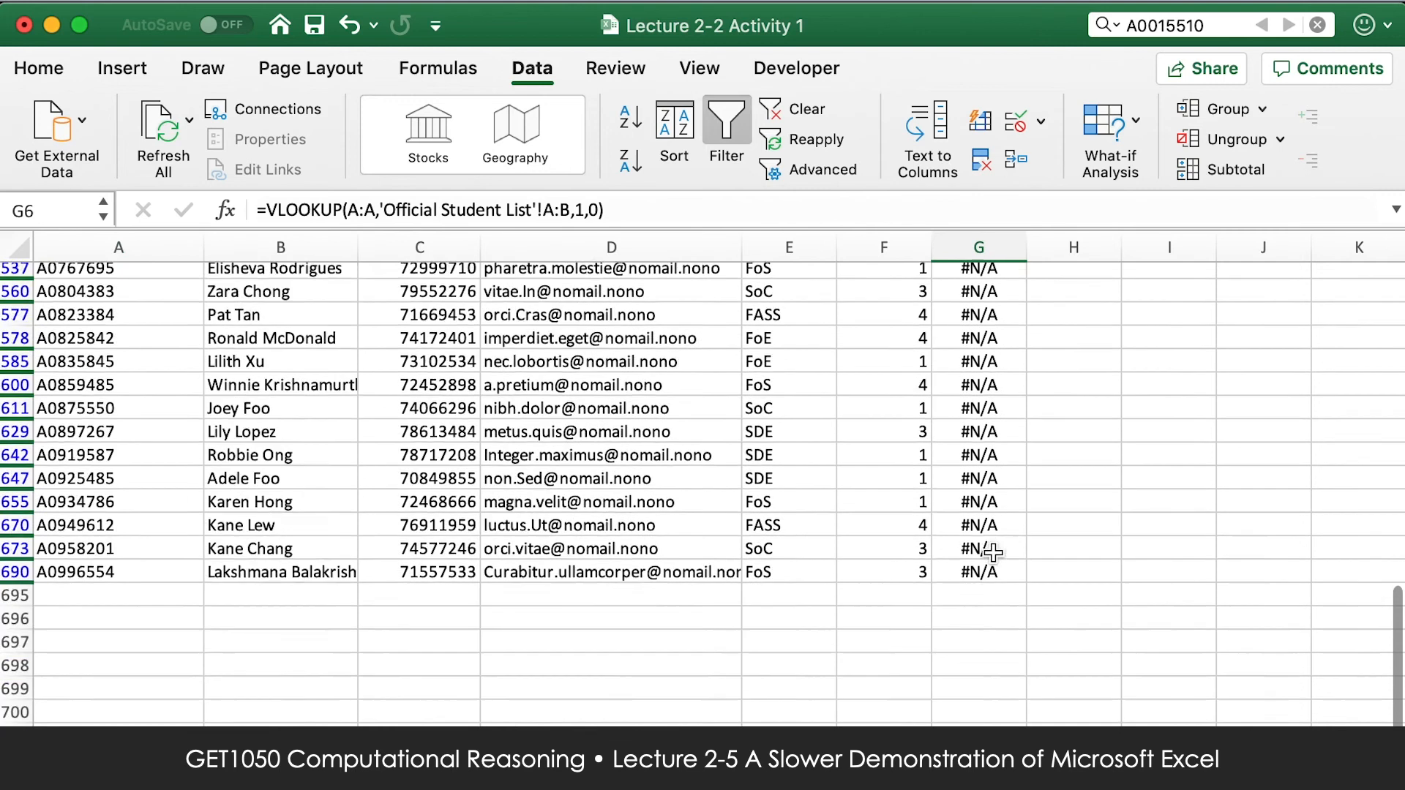
scroll(615, 581, up, 5)
scroll(716, 565, up, 10)
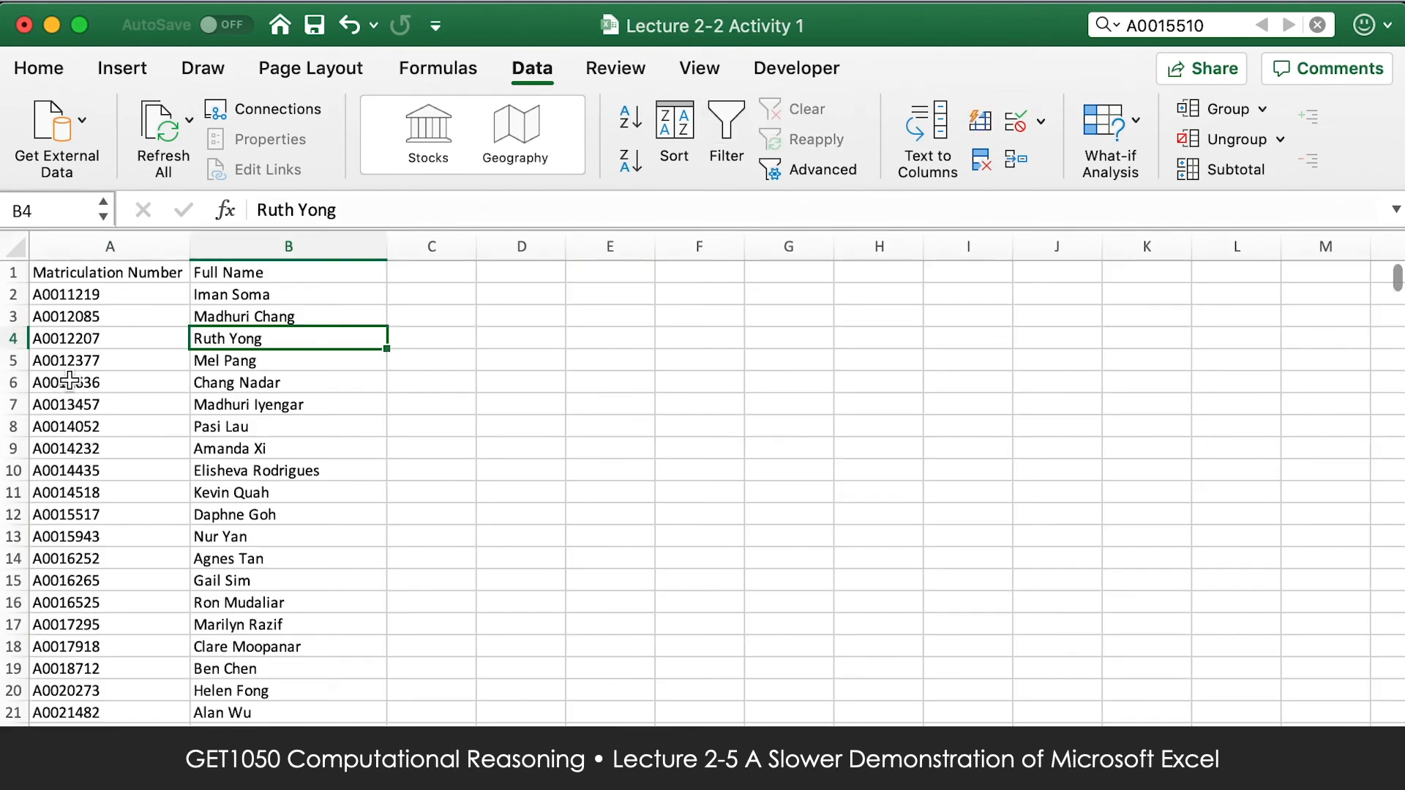
click(70, 380)
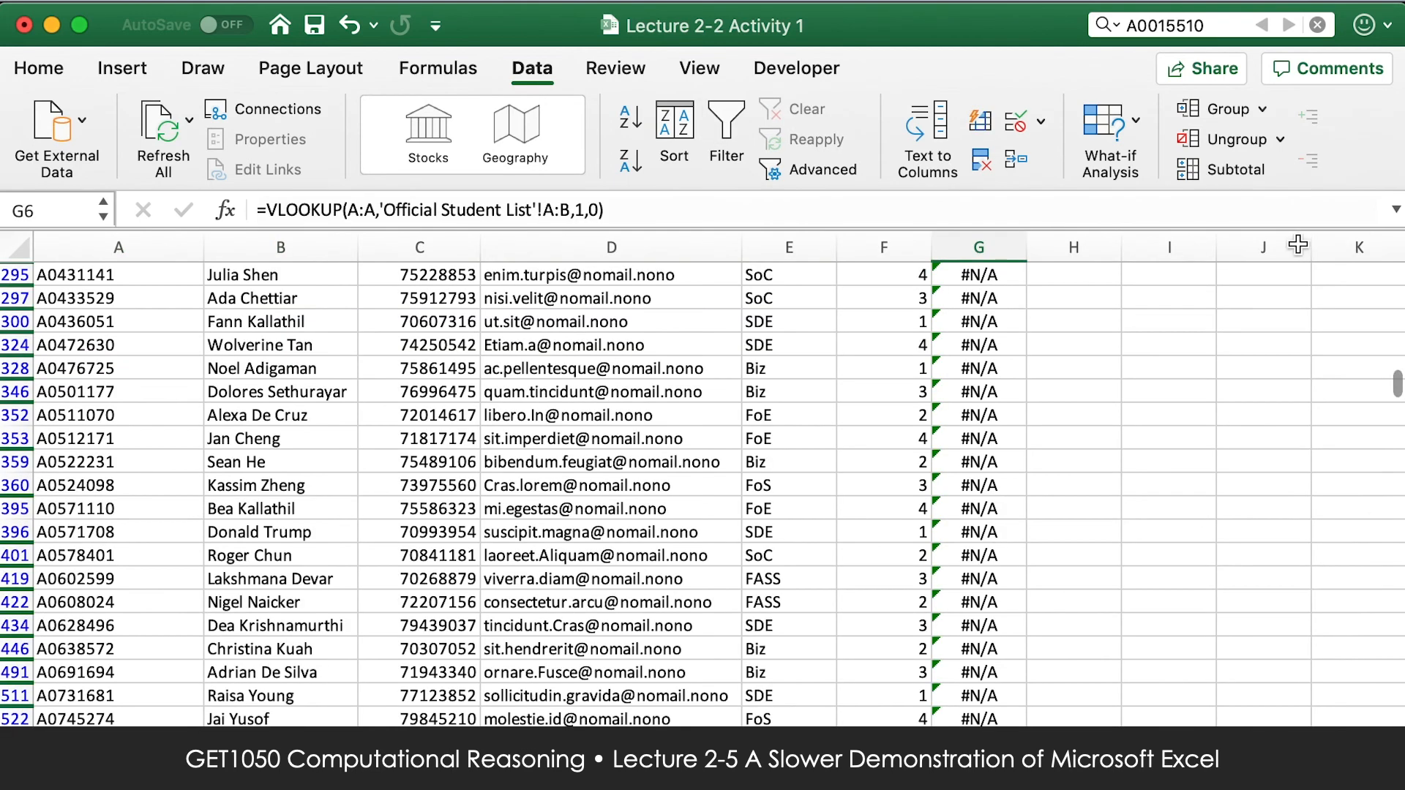
scroll(1046, 331, up, 10)
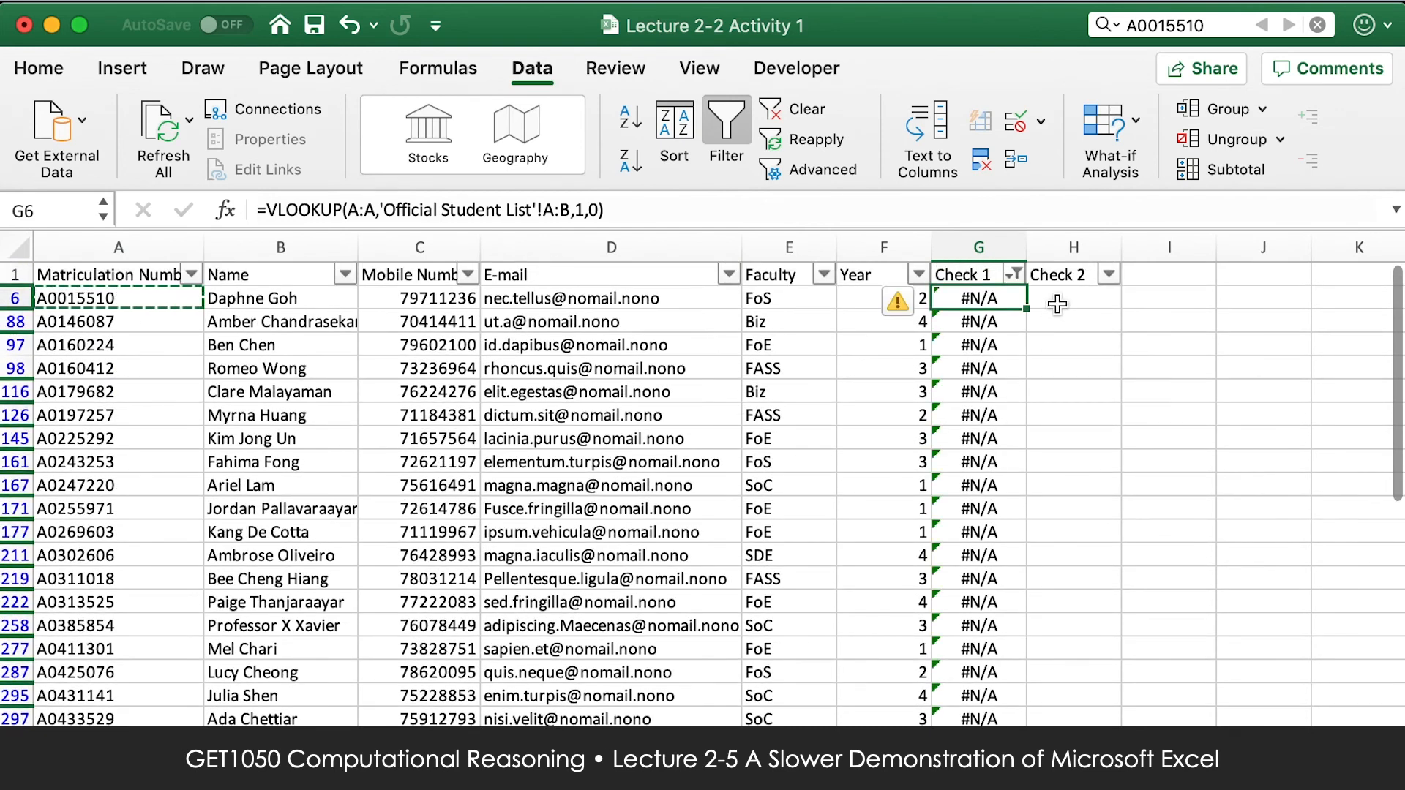
Select all values in the Check 1 filter to show every row again, and close the filter window.
click(1048, 298)
click(1013, 274)
click(1091, 345)
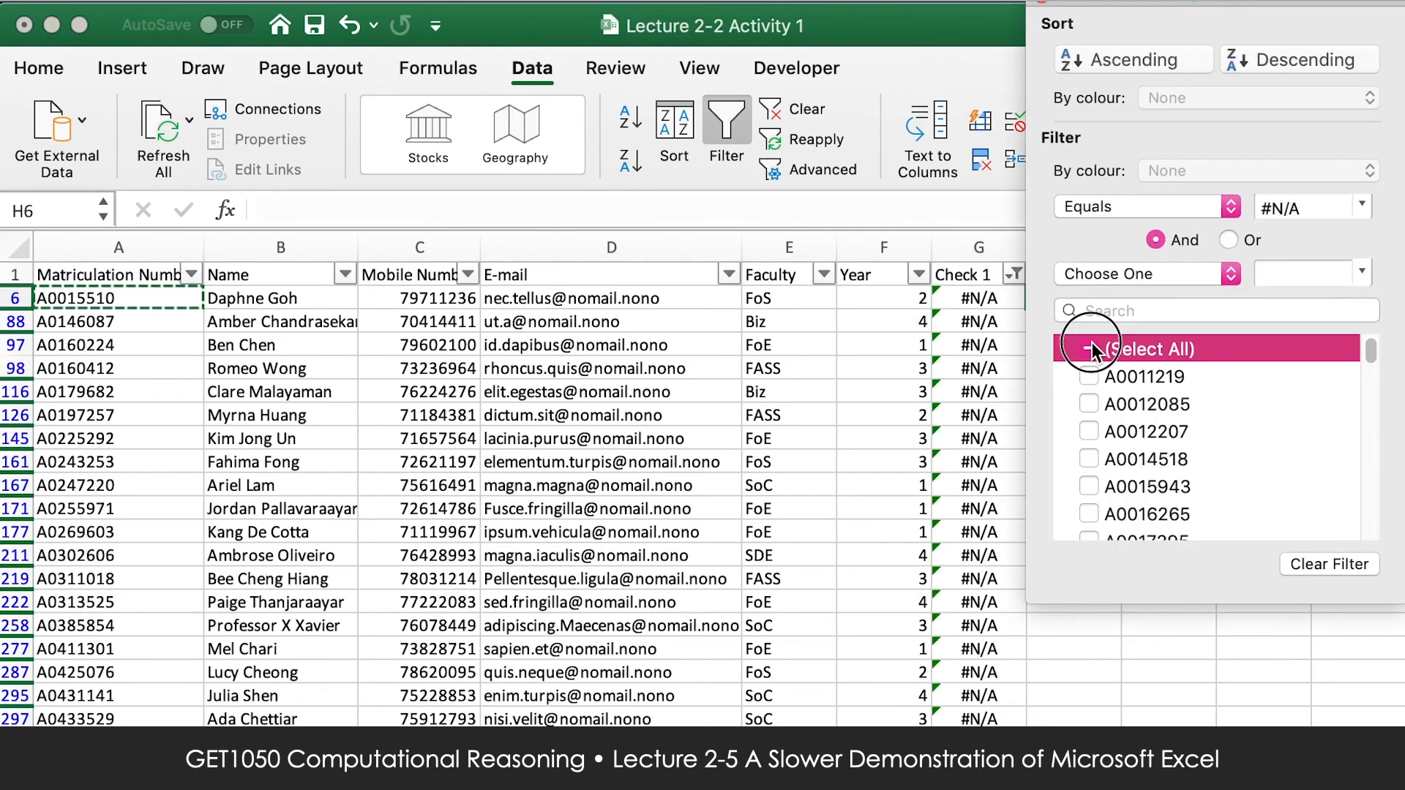
click(1042, 2)
click(1042, 2)
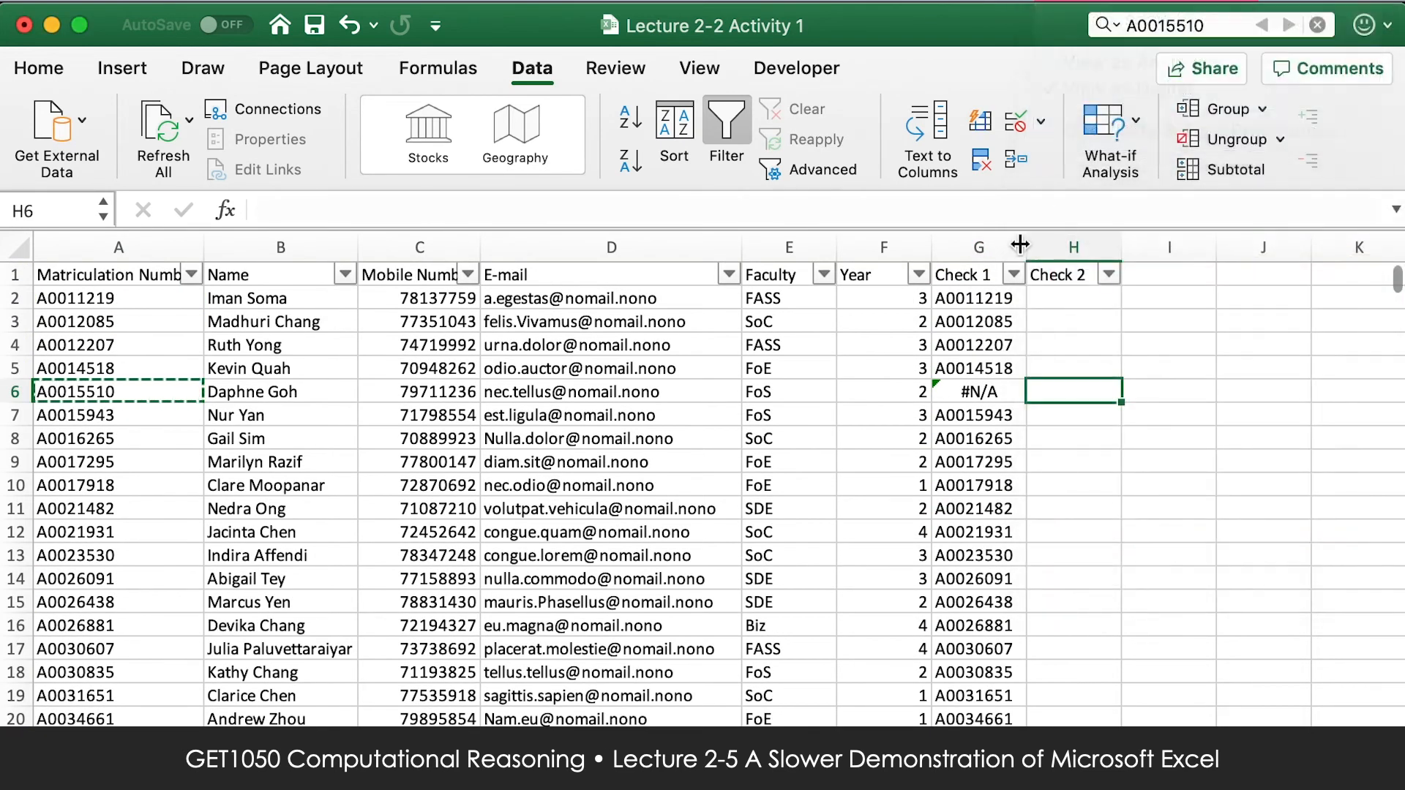
Review the Check 1 formula in G2, and start a VLOOKUP in H2 with column A as the lookup value.
click(966, 292)
click(665, 213)
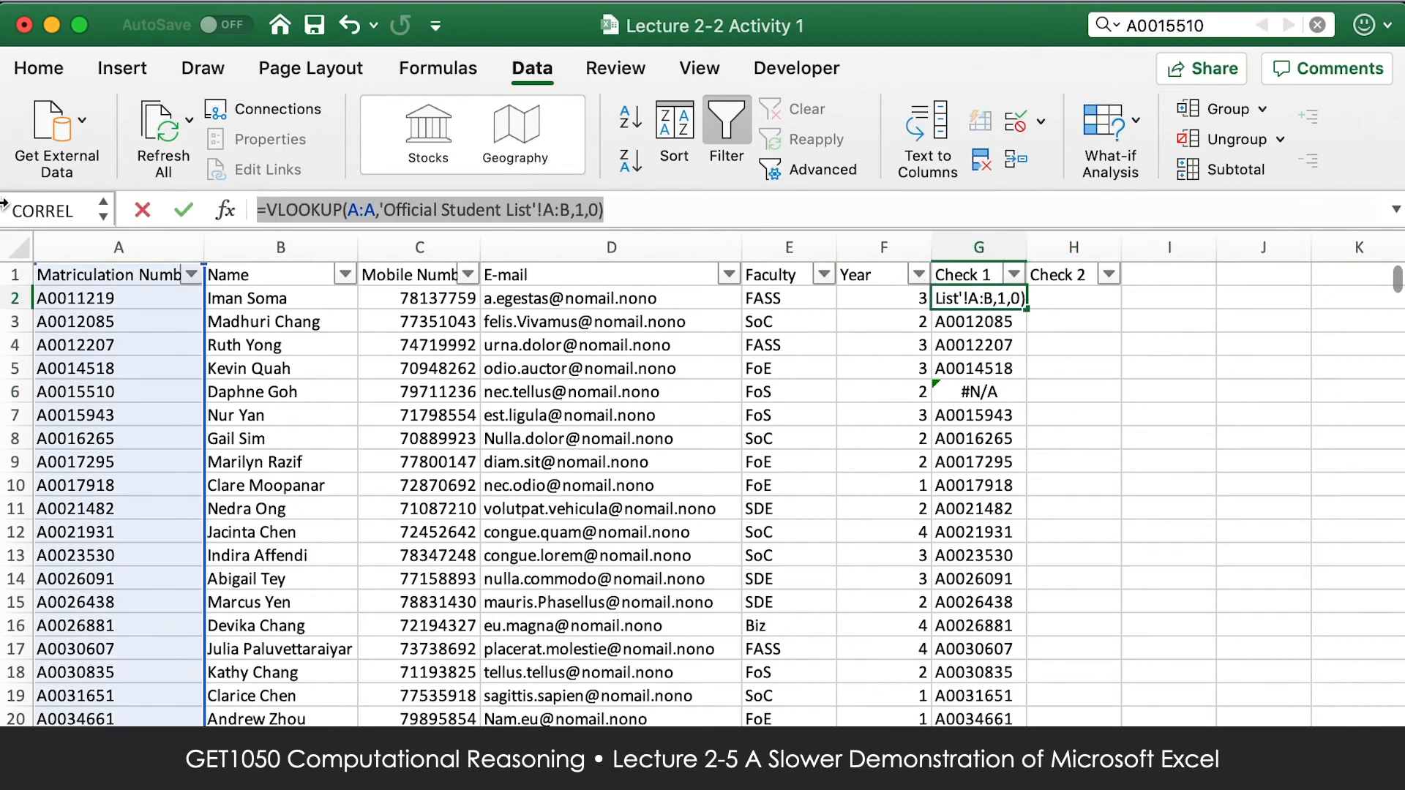
click(1086, 306)
text(=)
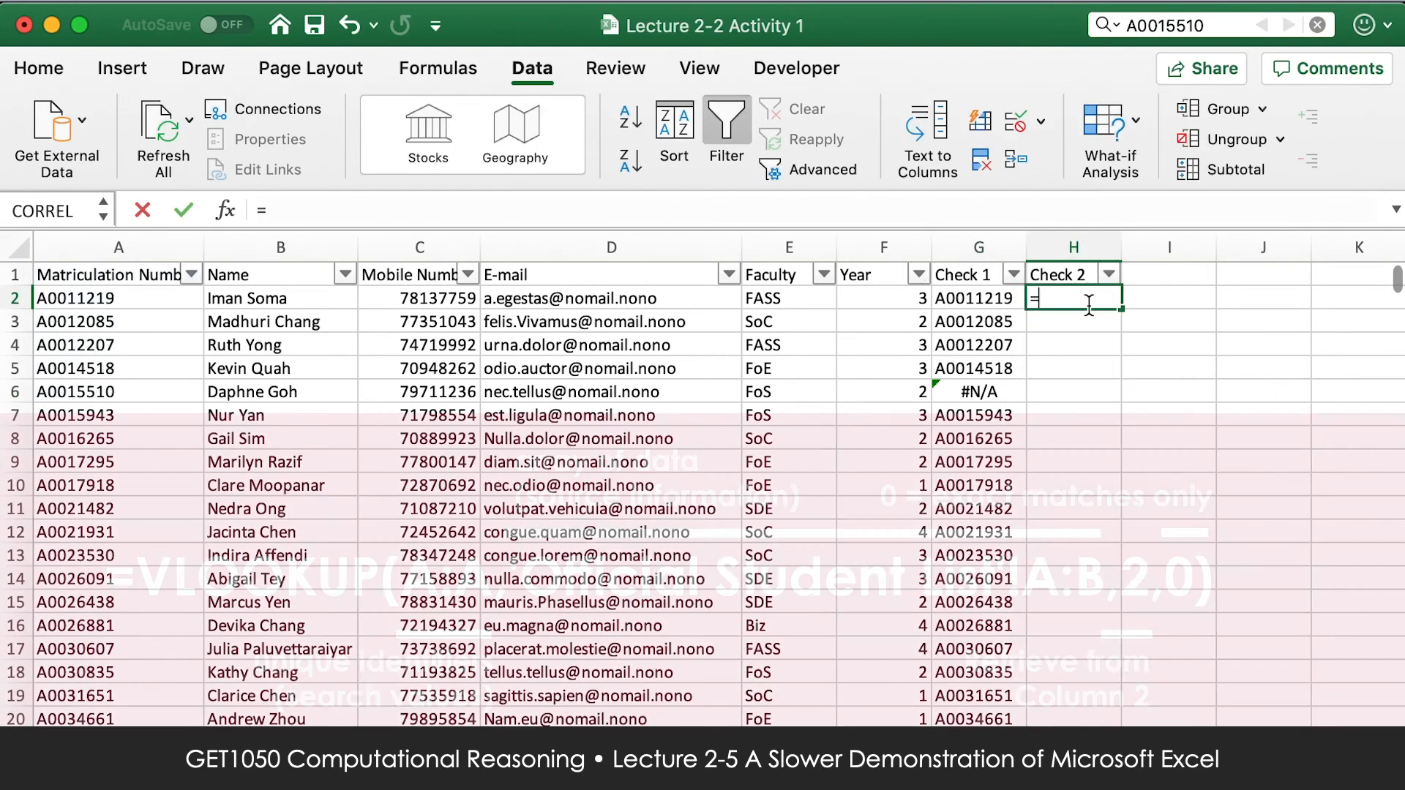
text(VLOOKUP()
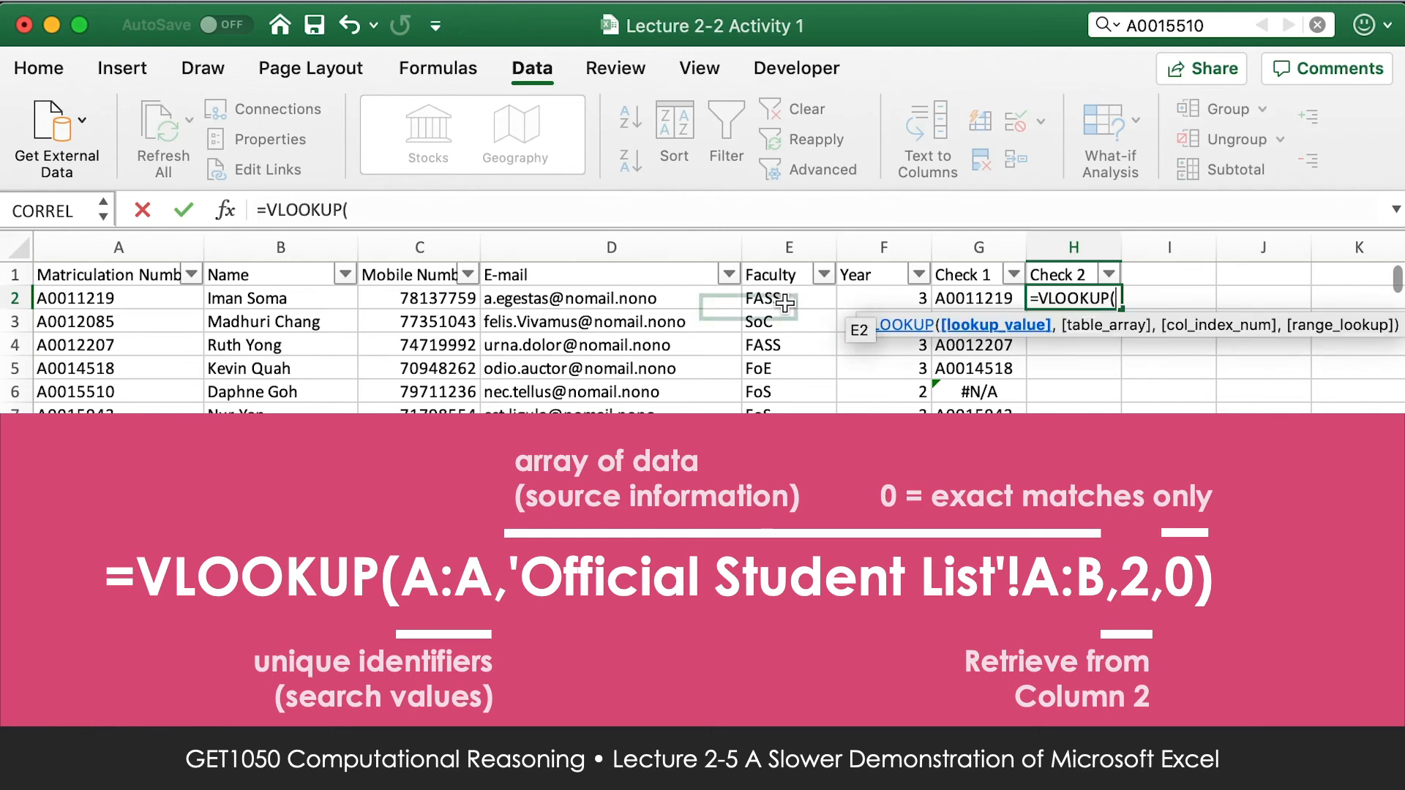
click(151, 250)
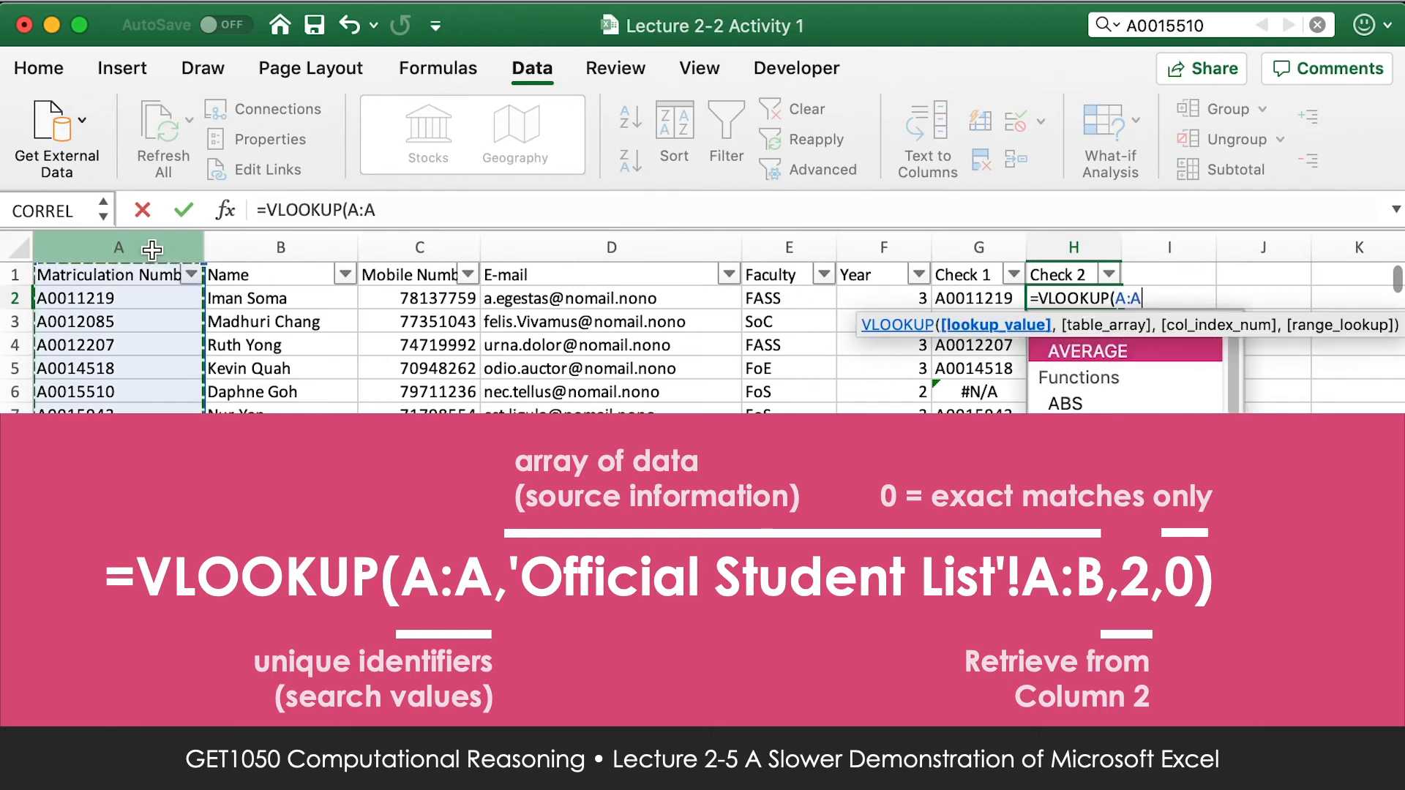
text(,)
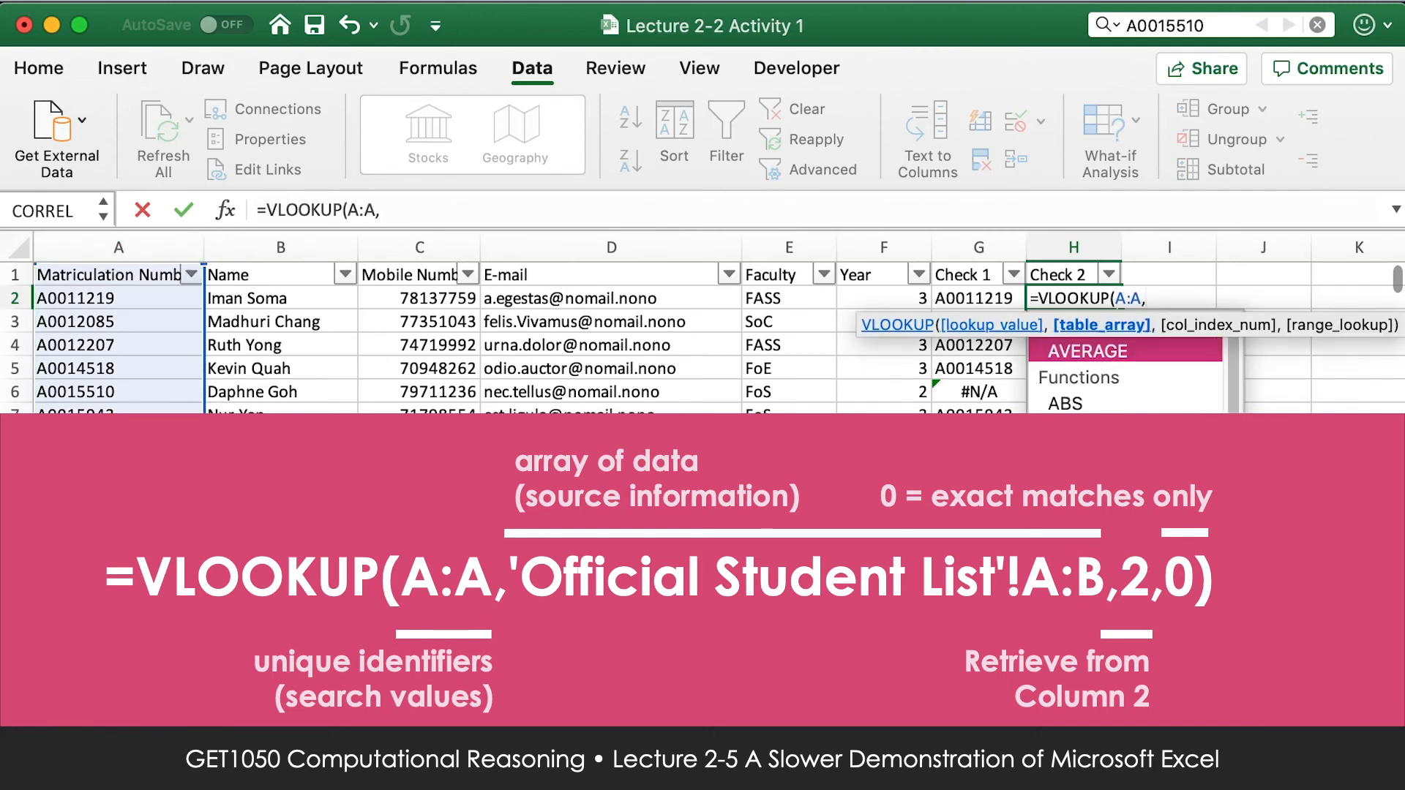
Complete the H2 VLOOKUP with columns A:B of the Official Student List, column index 2 and 0 for exact matches.
click(220, 752)
drag(132, 243, 311, 244)
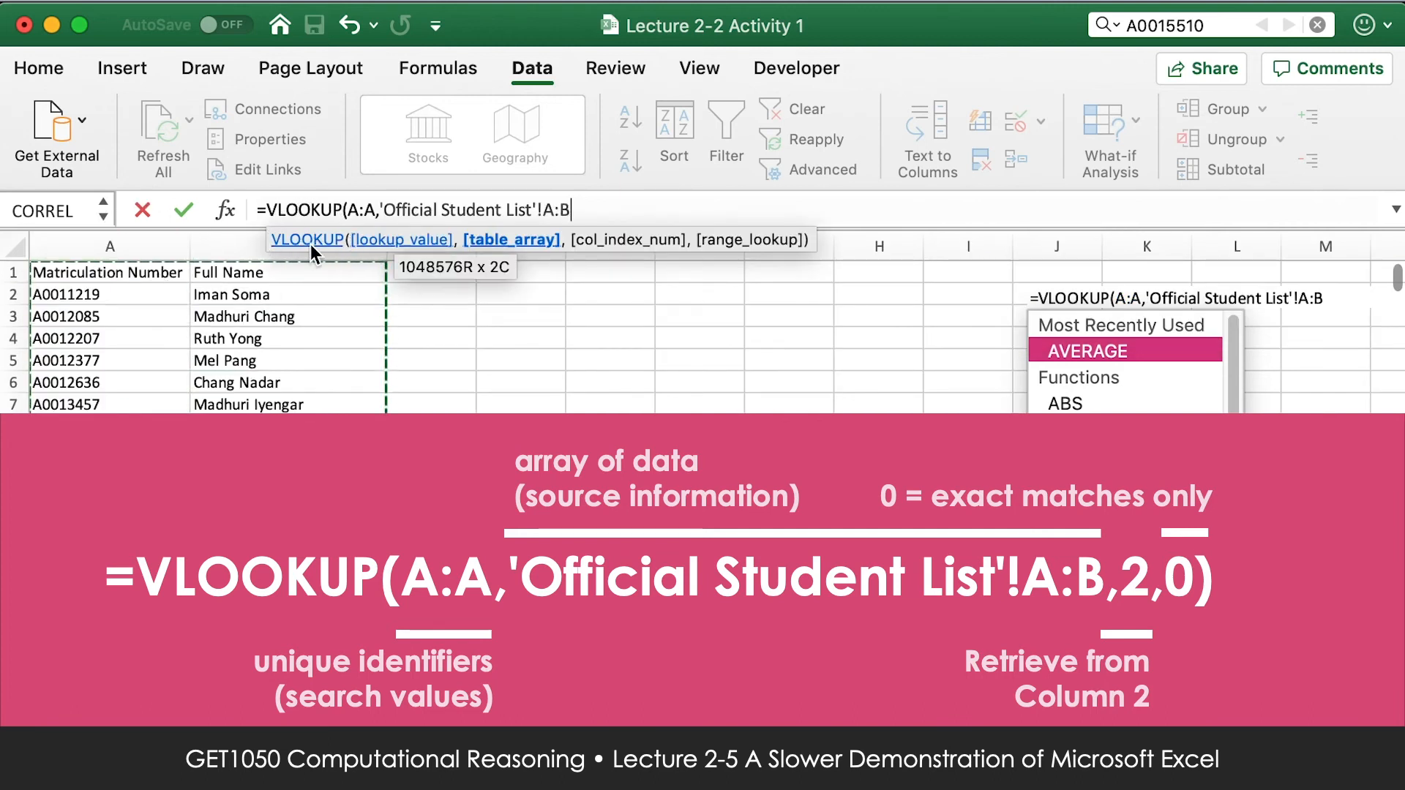
text(,)
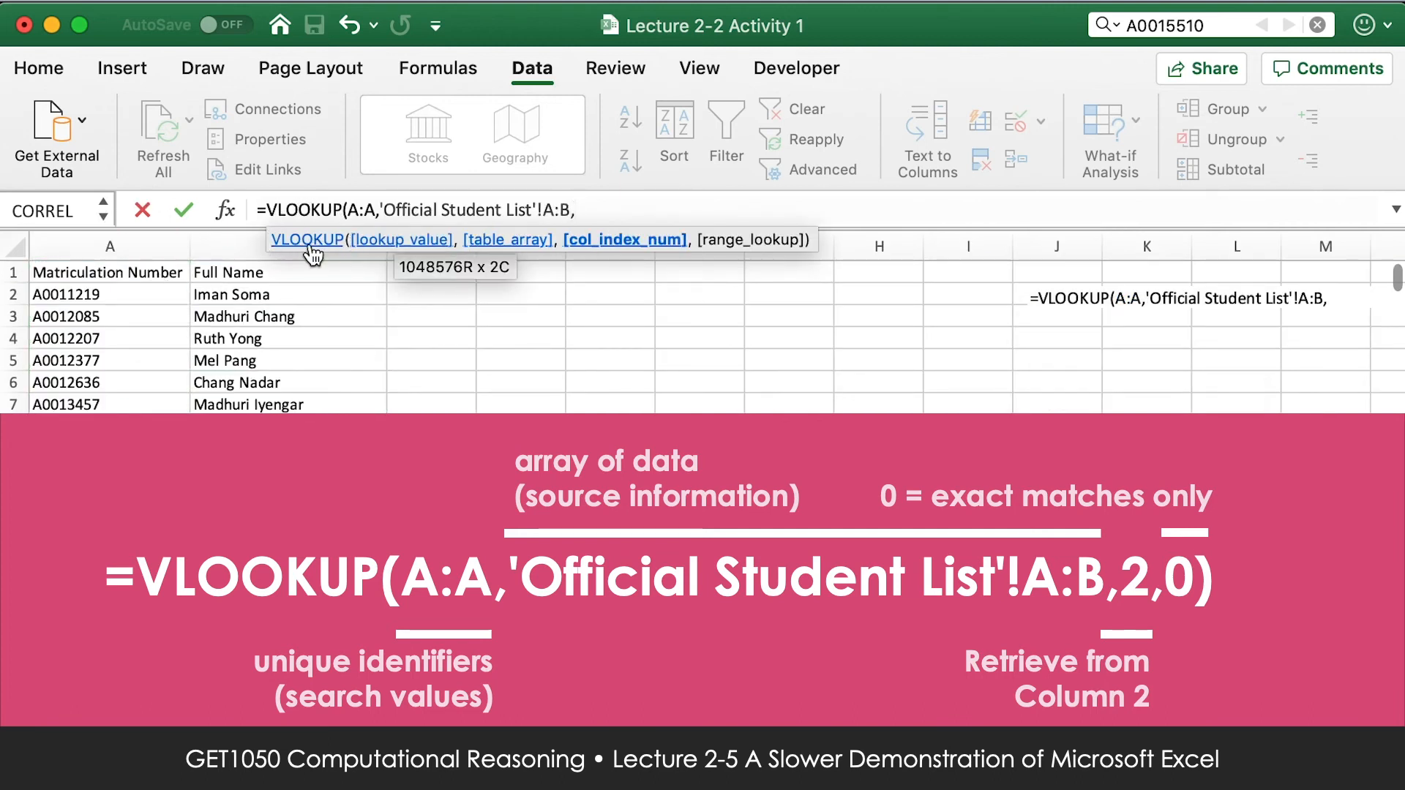
text(2,)
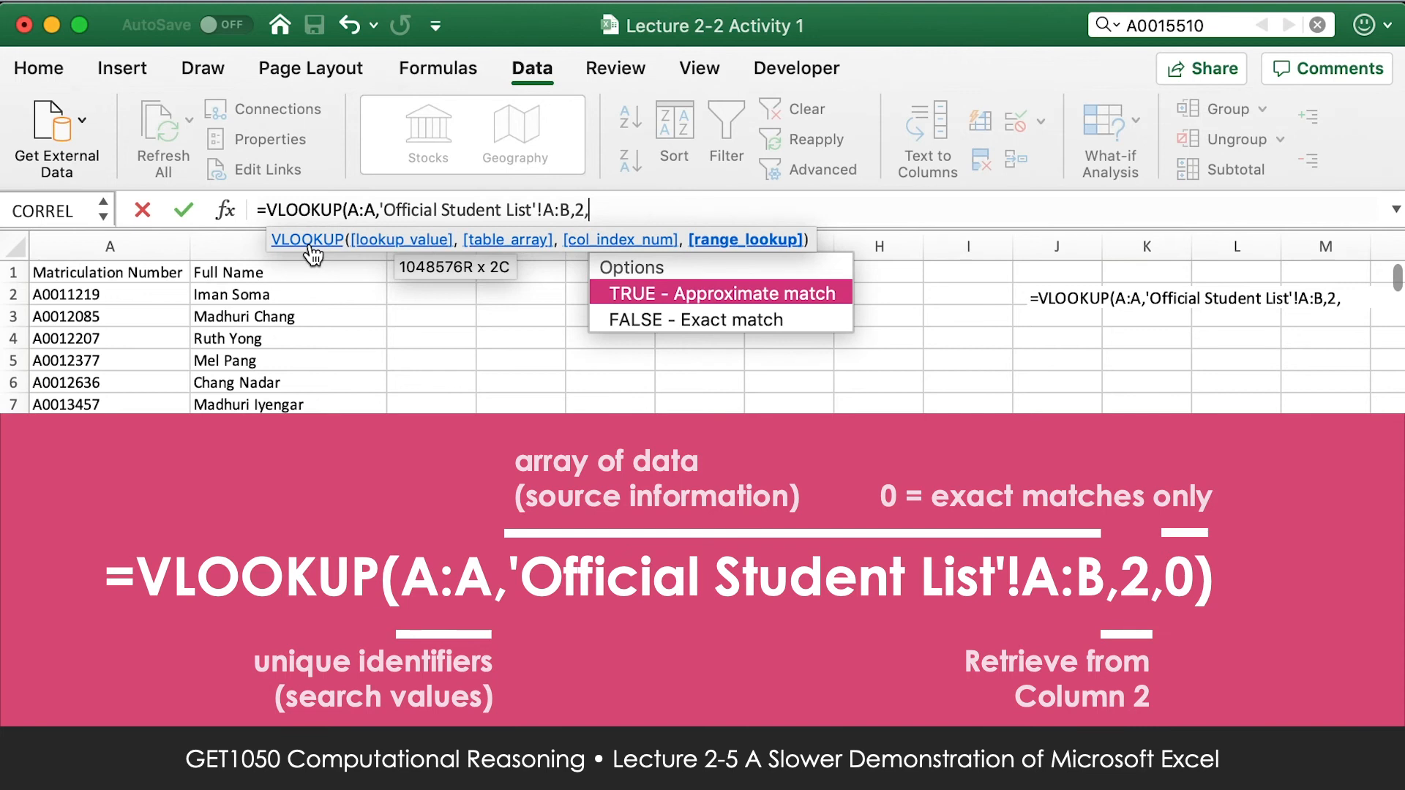
text(0))
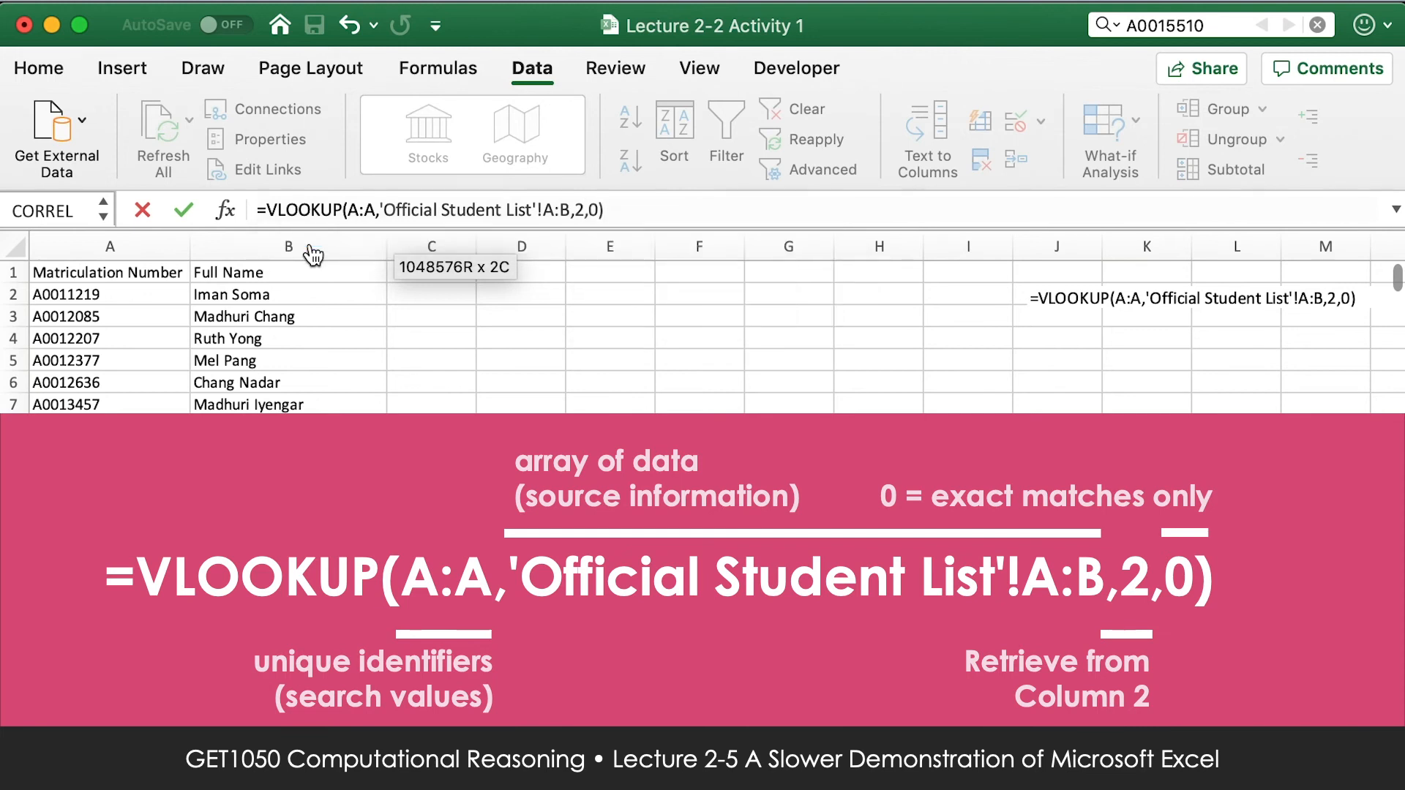
key(Return)
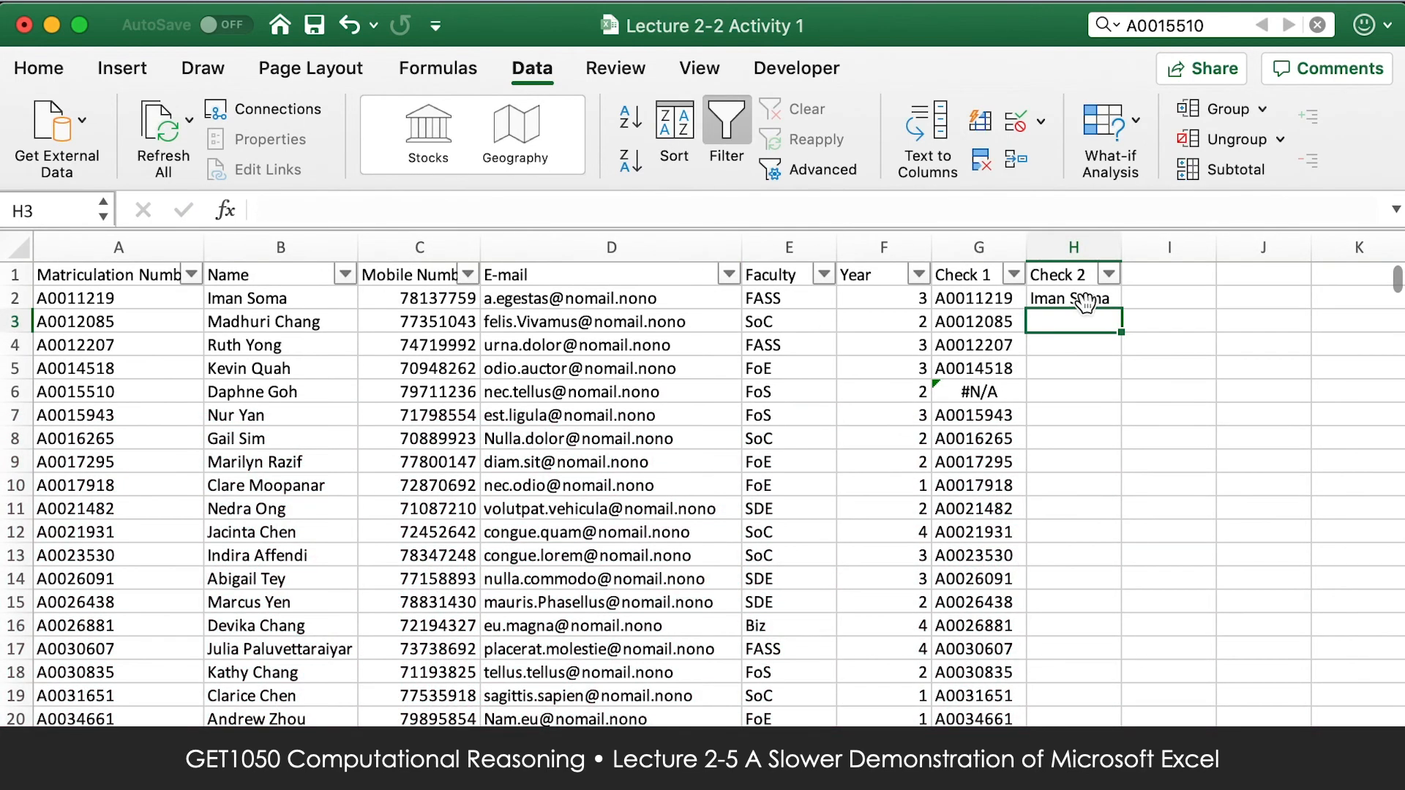
Fill the Check 2 formula from H2 down the whole list.
click(1076, 300)
double_click(1118, 308)
click(875, 324)
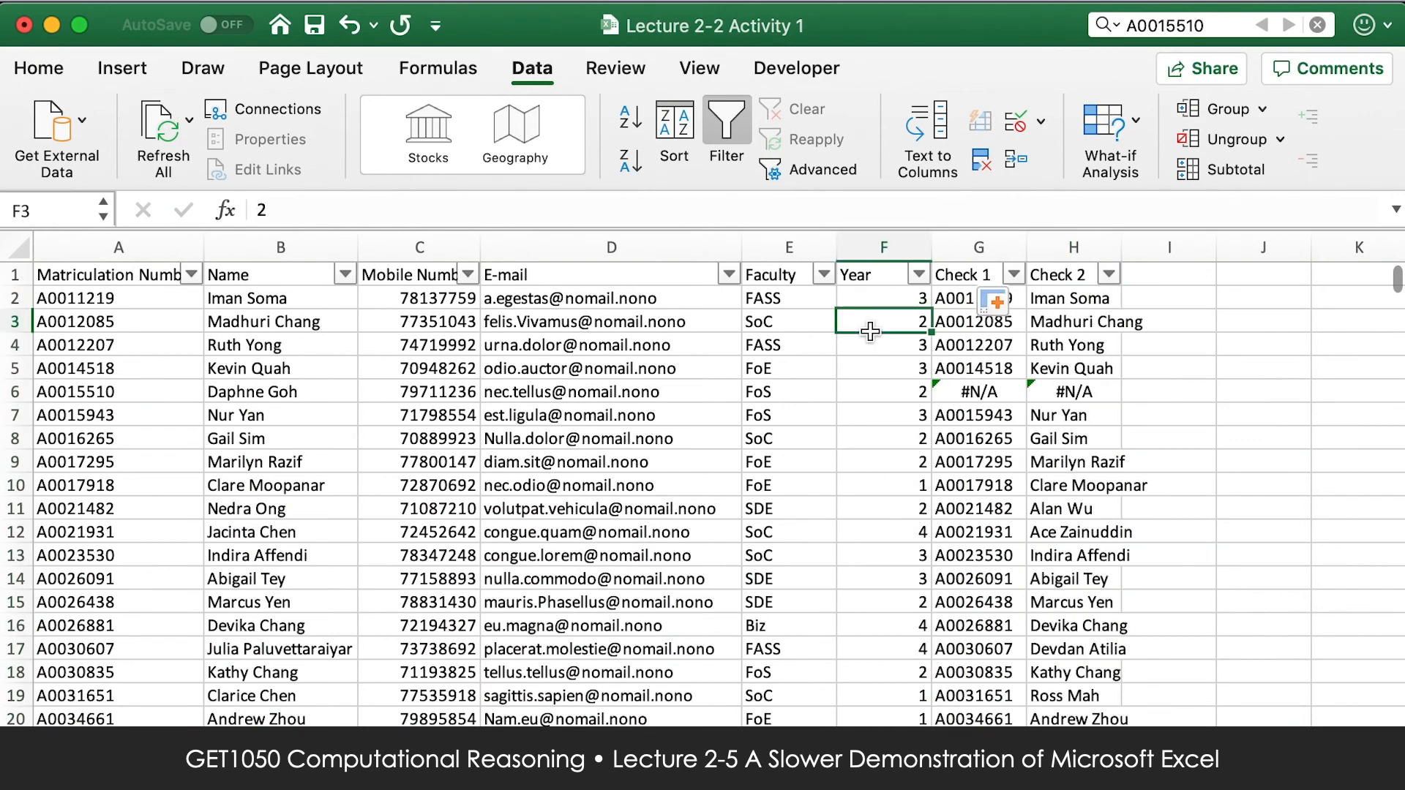
Hide columns C to F, and unhide them again.
drag(885, 242, 464, 244)
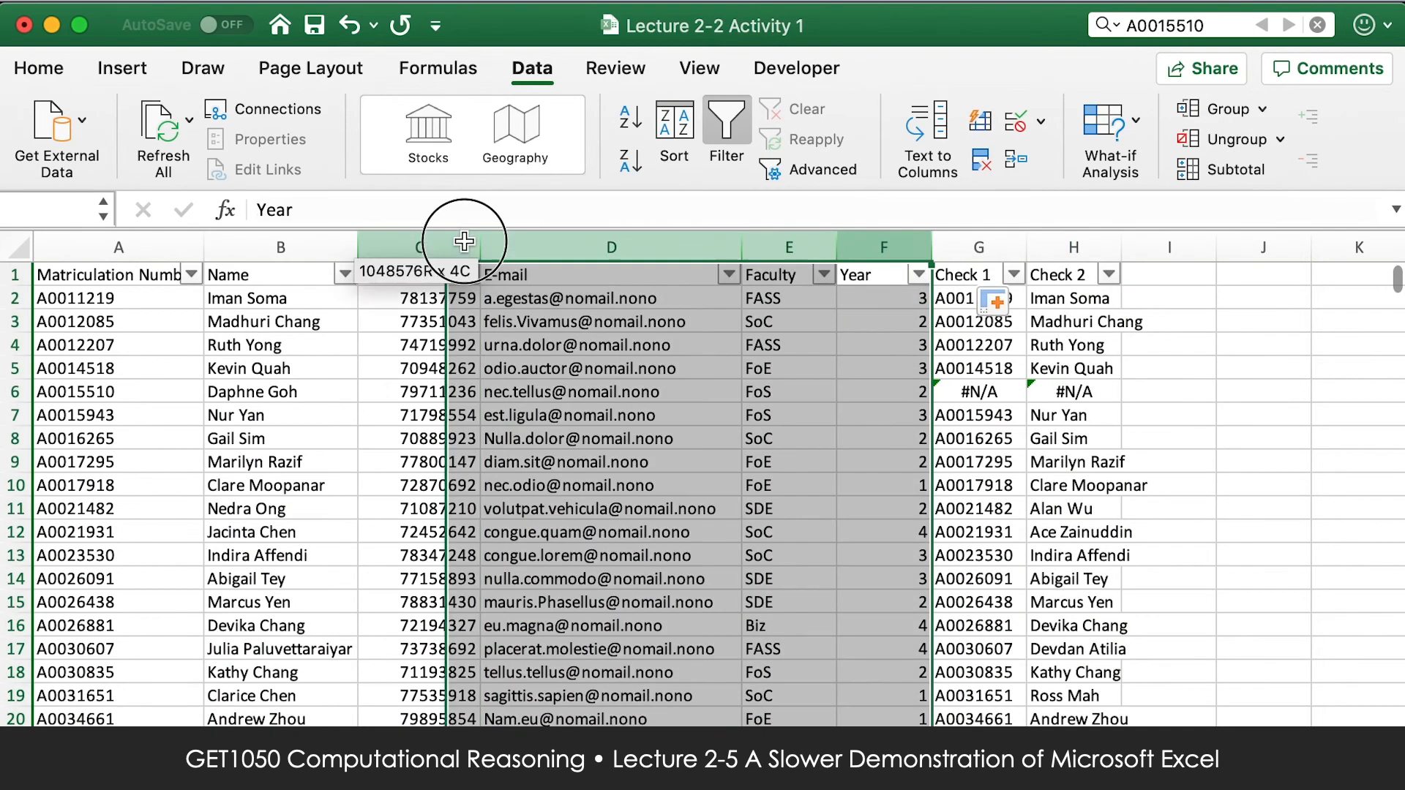
right_click(464, 244)
click(561, 528)
drag(322, 248, 406, 257)
right_click(407, 257)
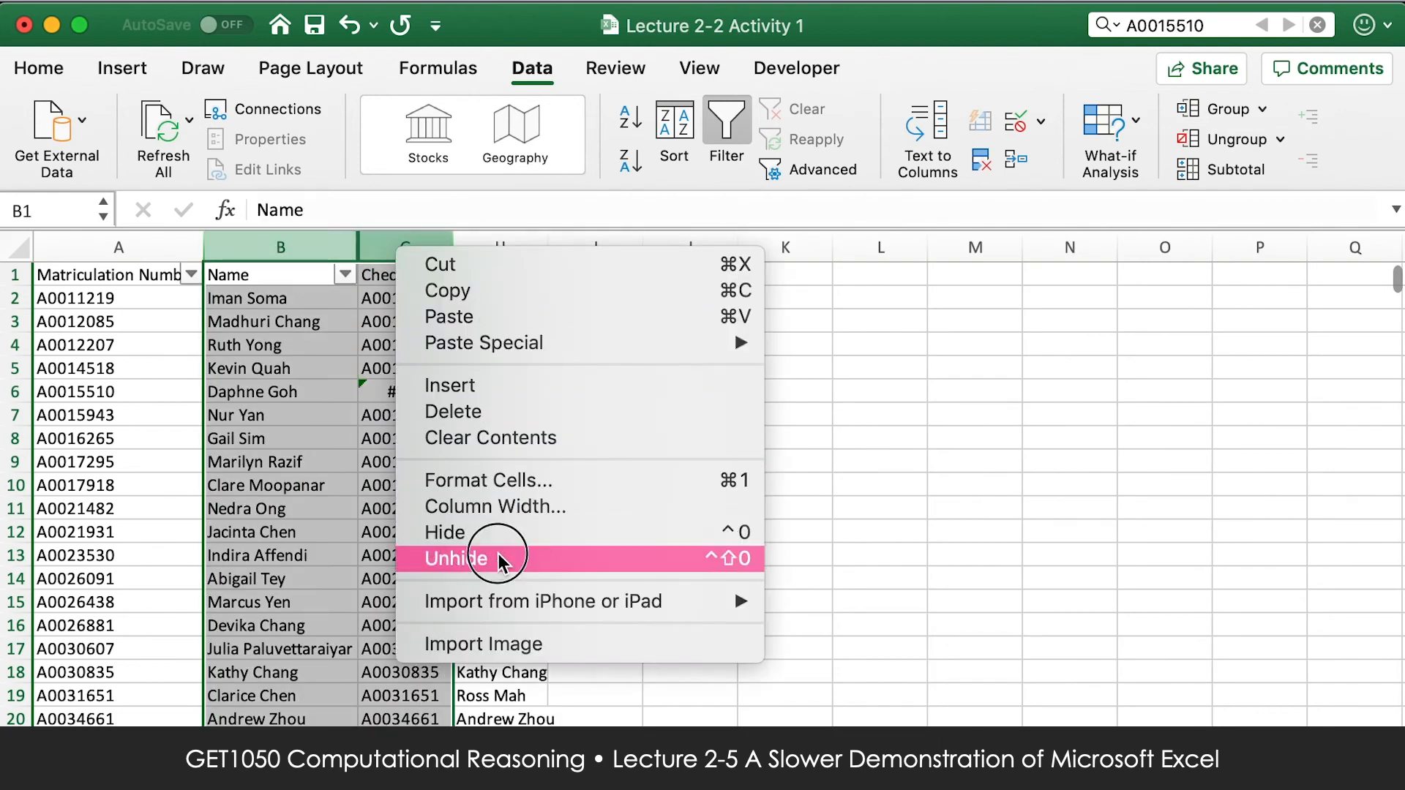
click(589, 560)
click(401, 602)
Hide columns C to F and the Check 1 column so that Name and Check 2 are side by side.
drag(420, 245, 886, 244)
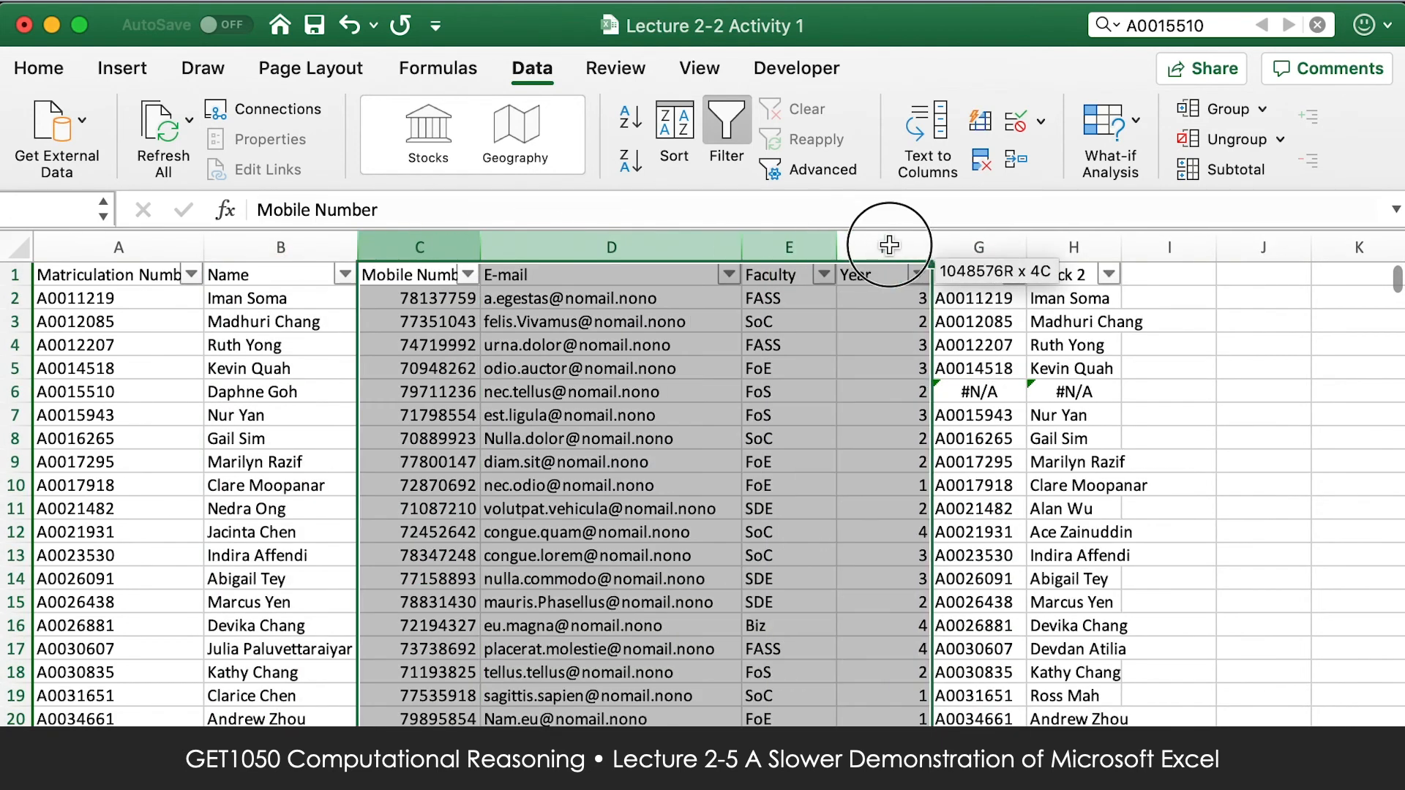
right_click(887, 243)
click(1004, 525)
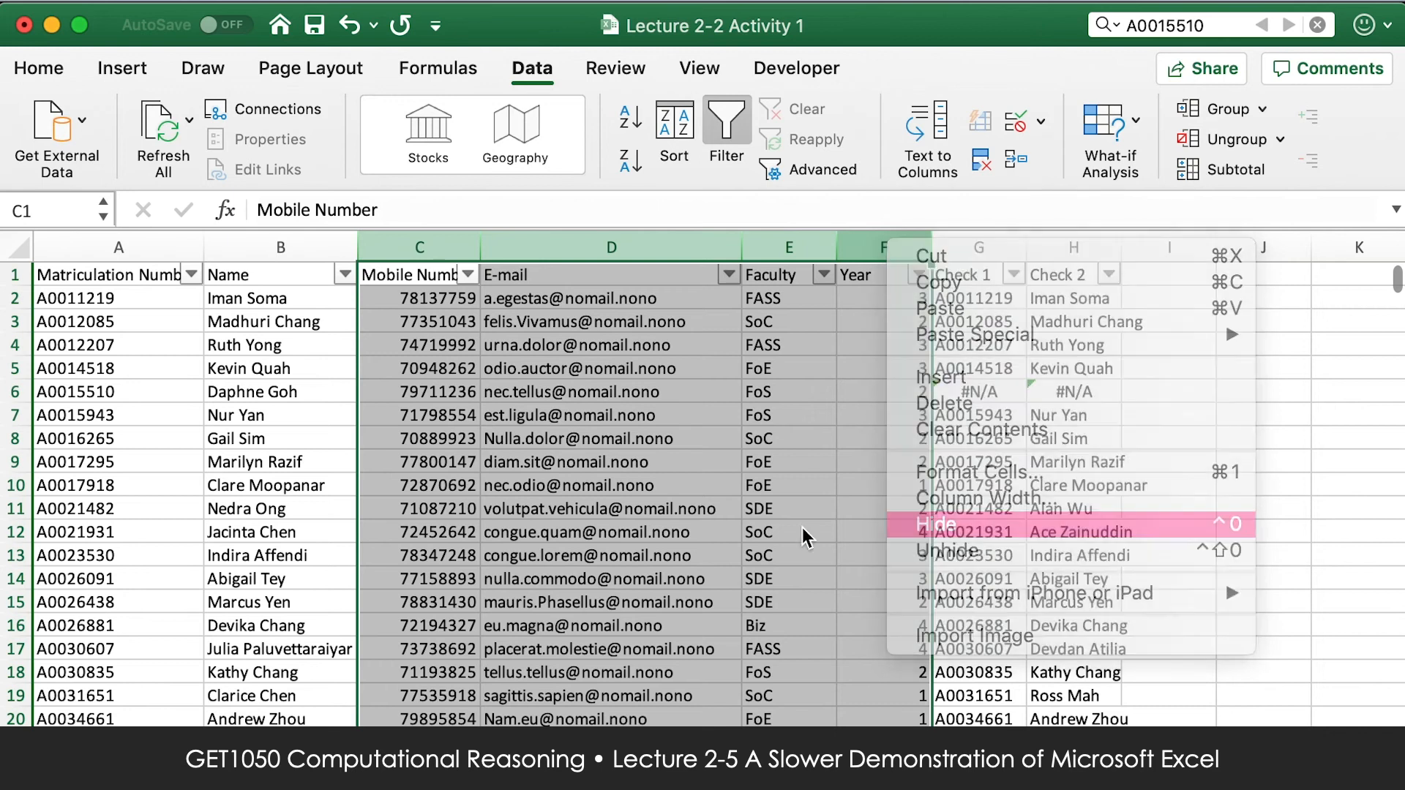
right_click(405, 257)
click(497, 531)
Compare the entries in the Name column with the Check 2 results row by row down the list.
click(418, 313)
click(417, 300)
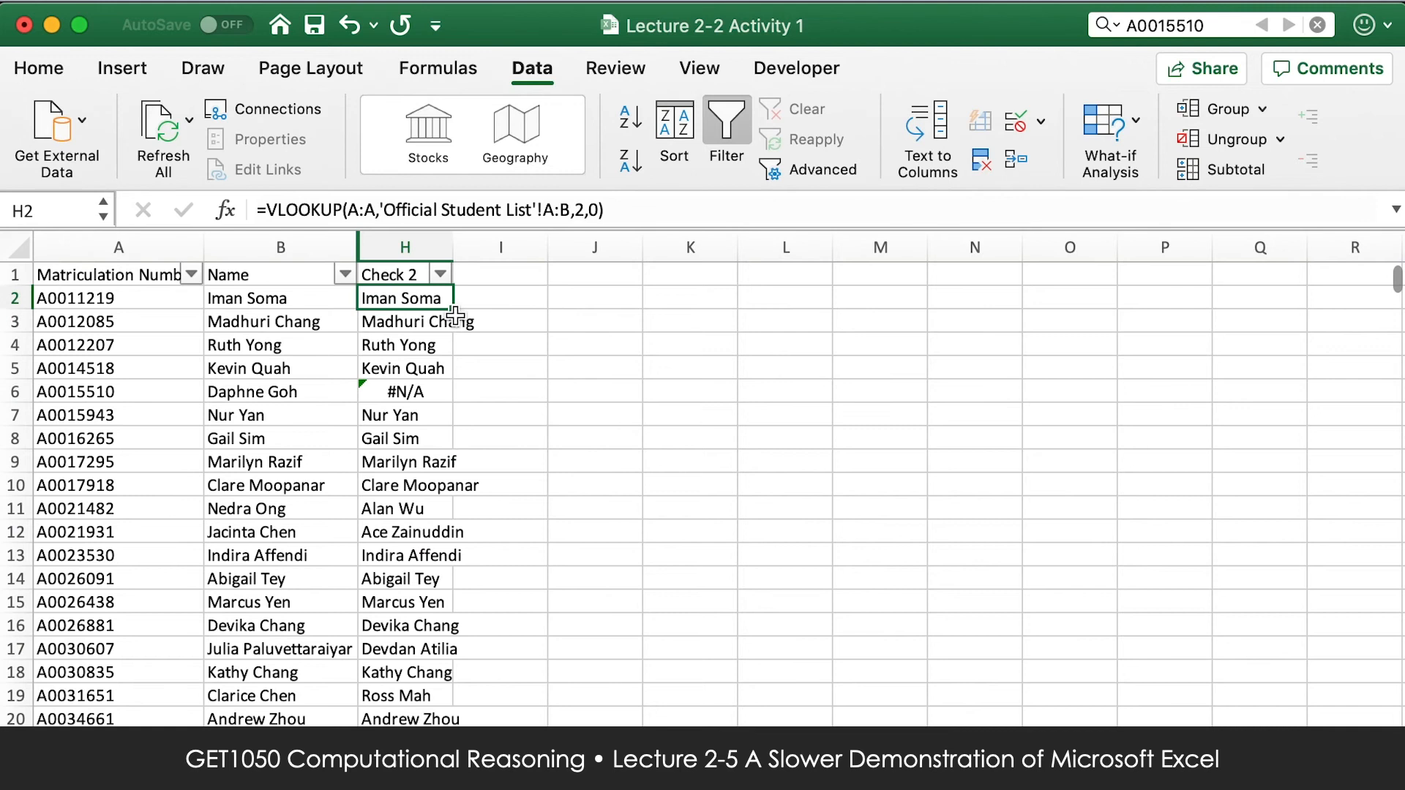
click(325, 320)
click(369, 342)
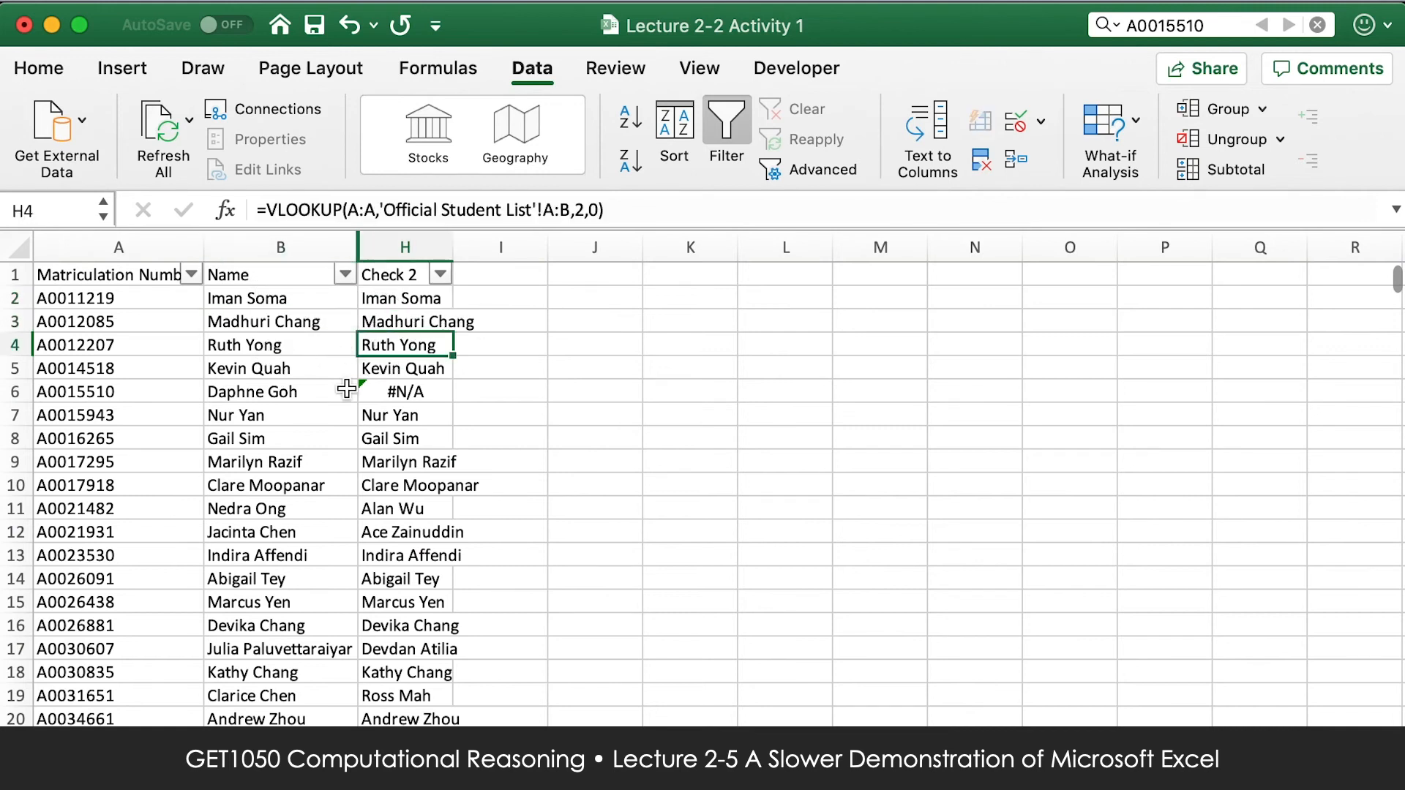
click(290, 368)
click(289, 395)
click(395, 396)
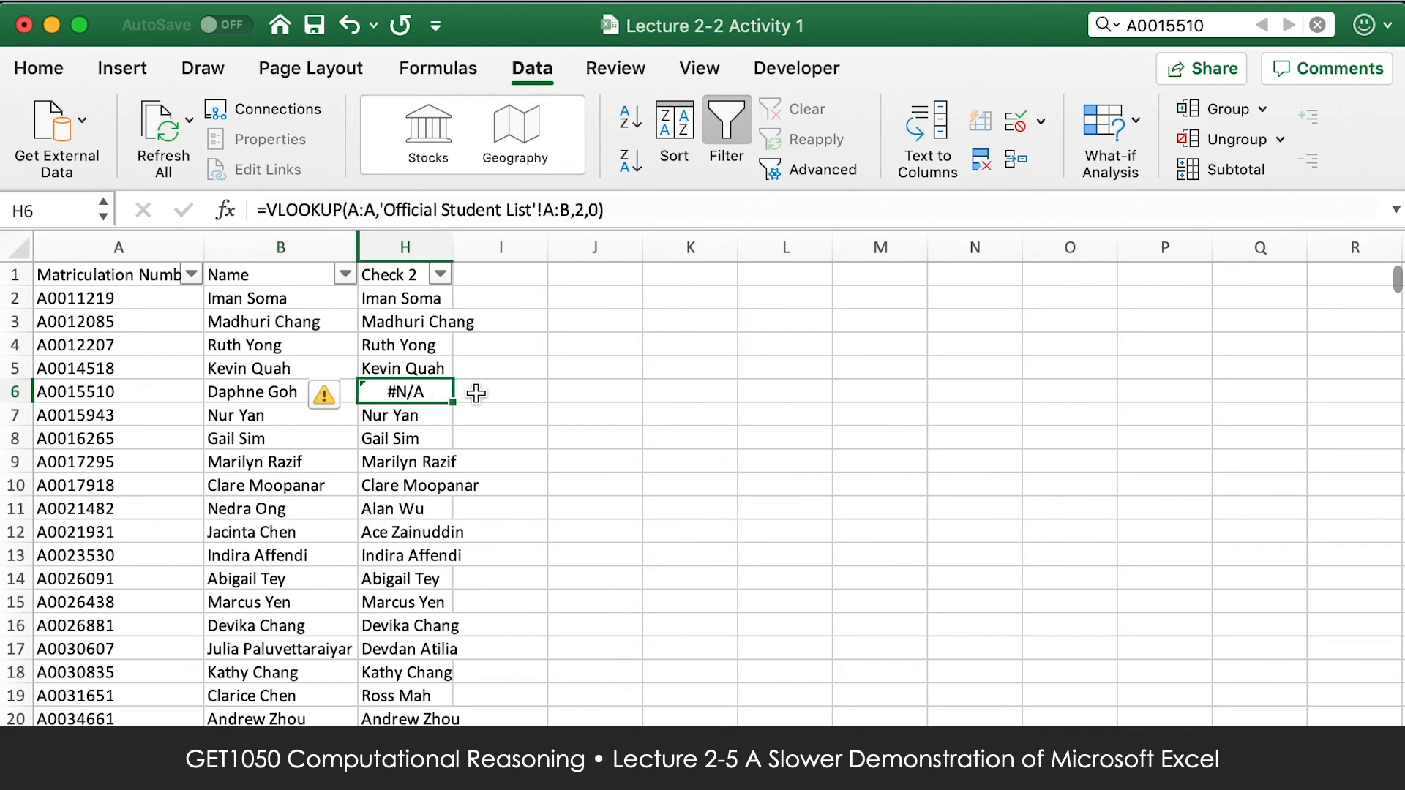
click(262, 419)
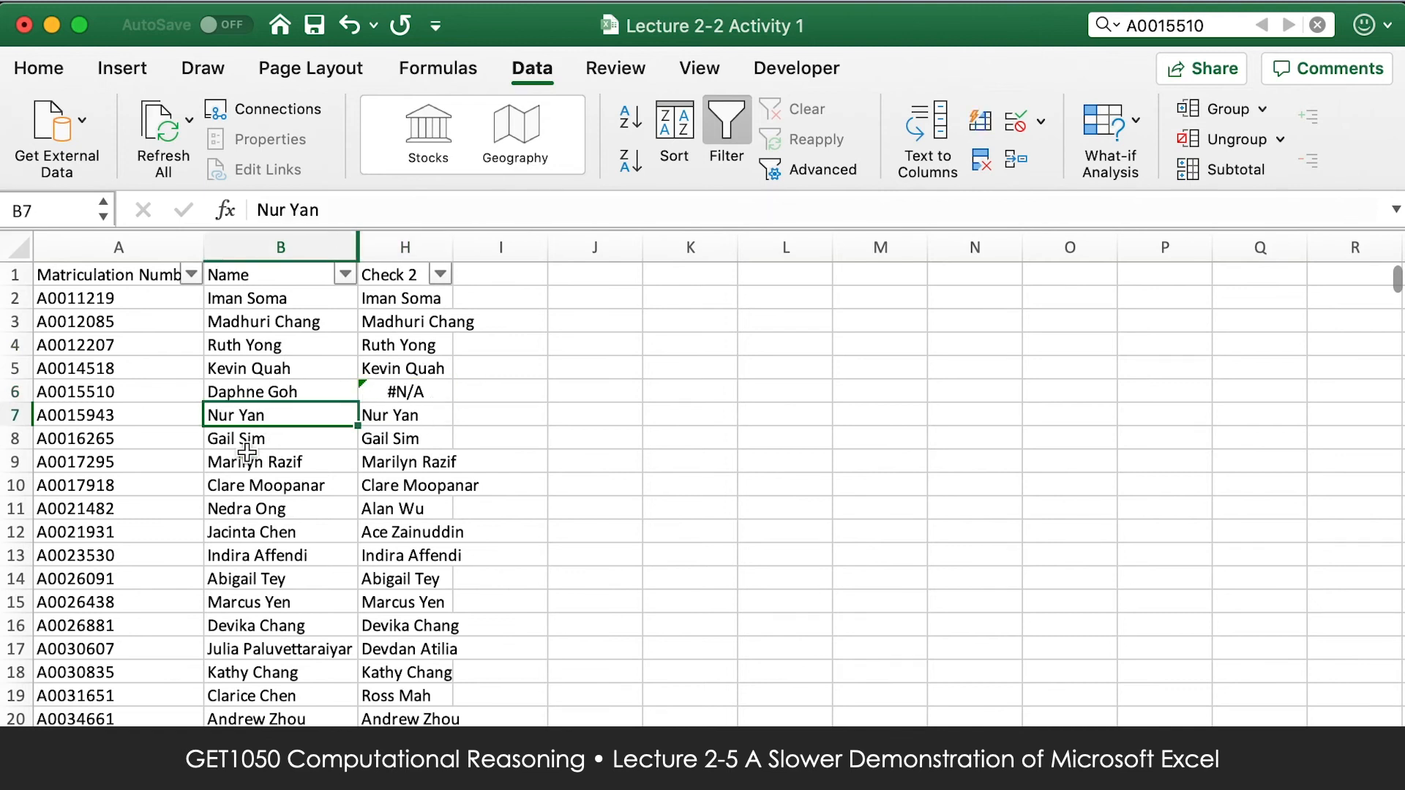
click(287, 441)
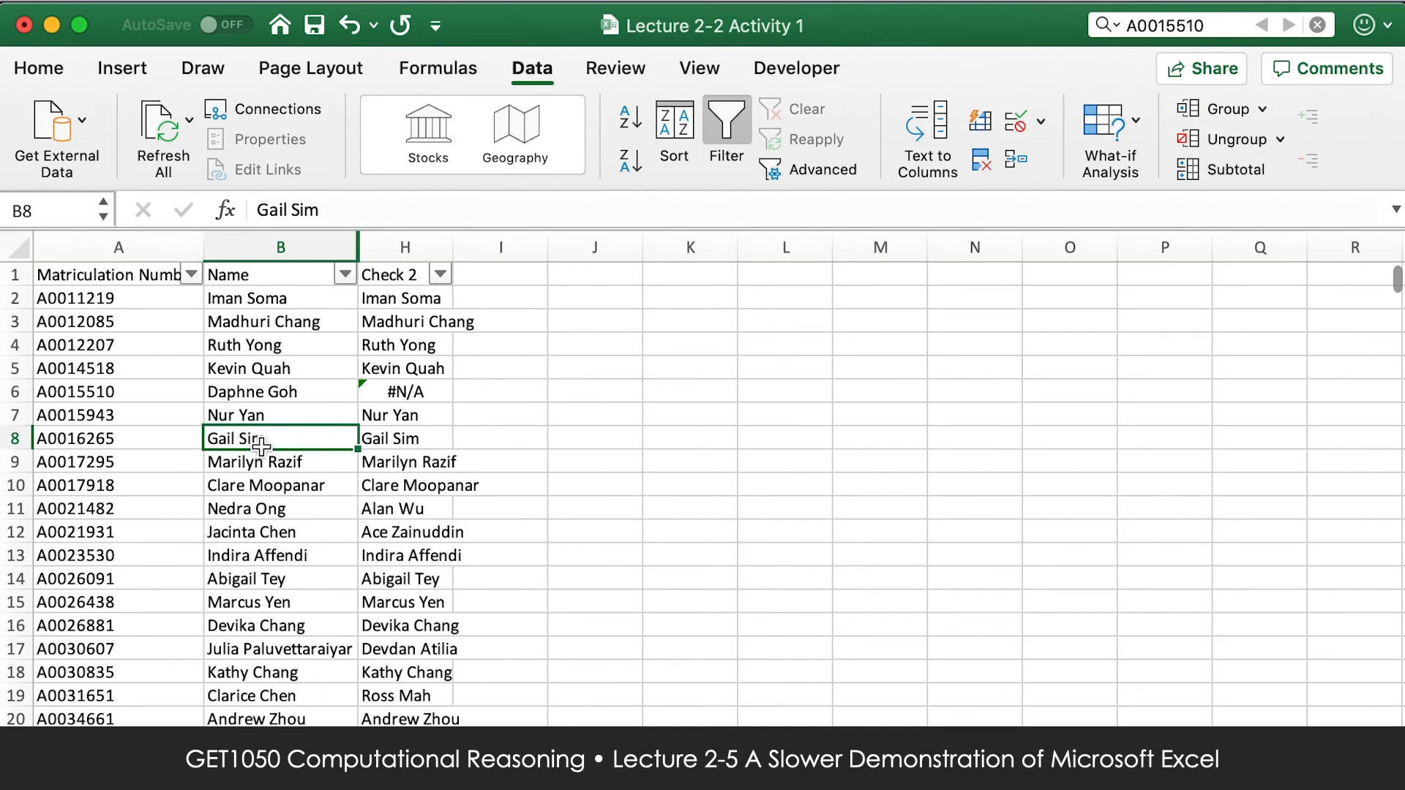
click(274, 483)
scroll(271, 673, down, 2)
scroll(270, 673, down, 5)
scroll(382, 695, up, 7)
Compare the Name and Check 2 entries in row 2, and select the empty cell I2 beside them.
click(502, 303)
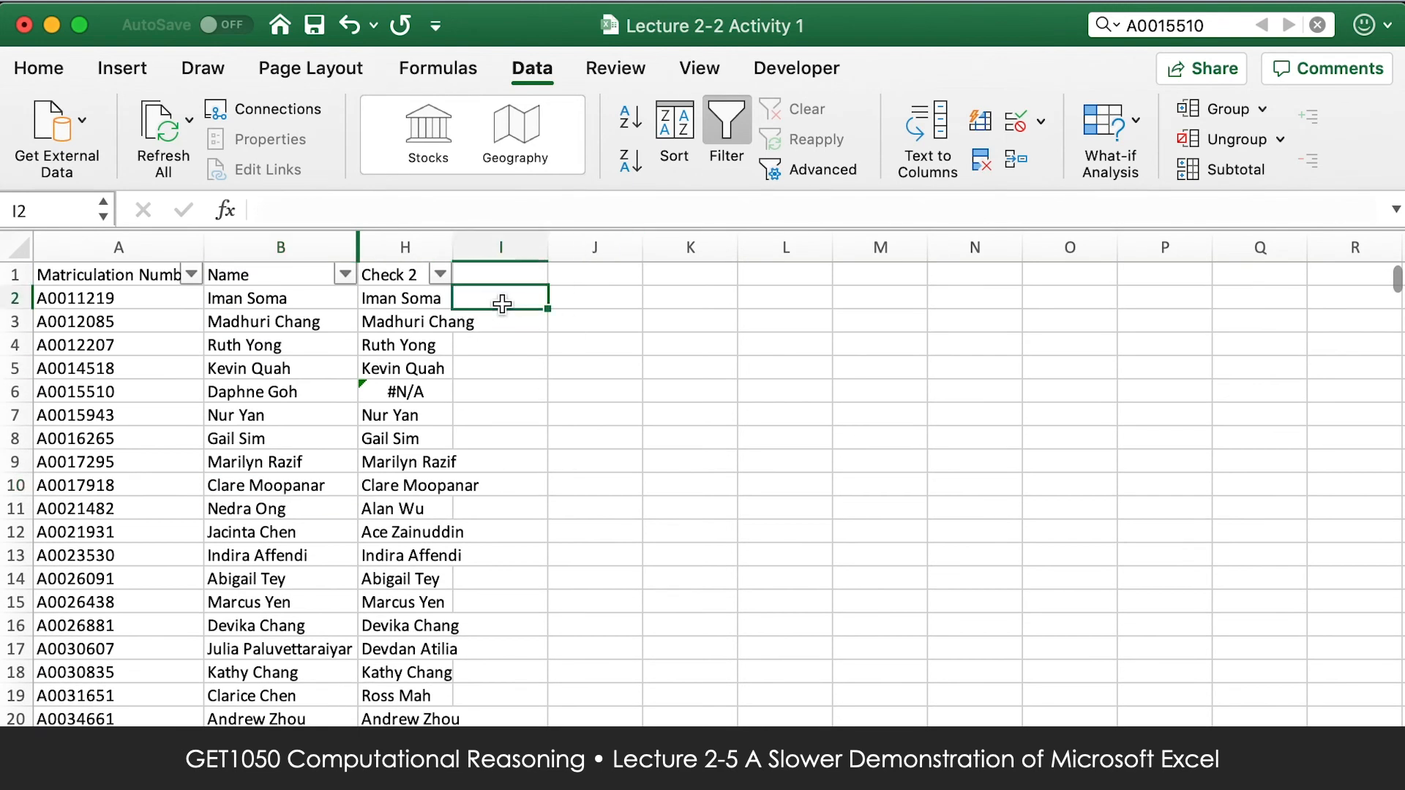
click(302, 293)
click(401, 301)
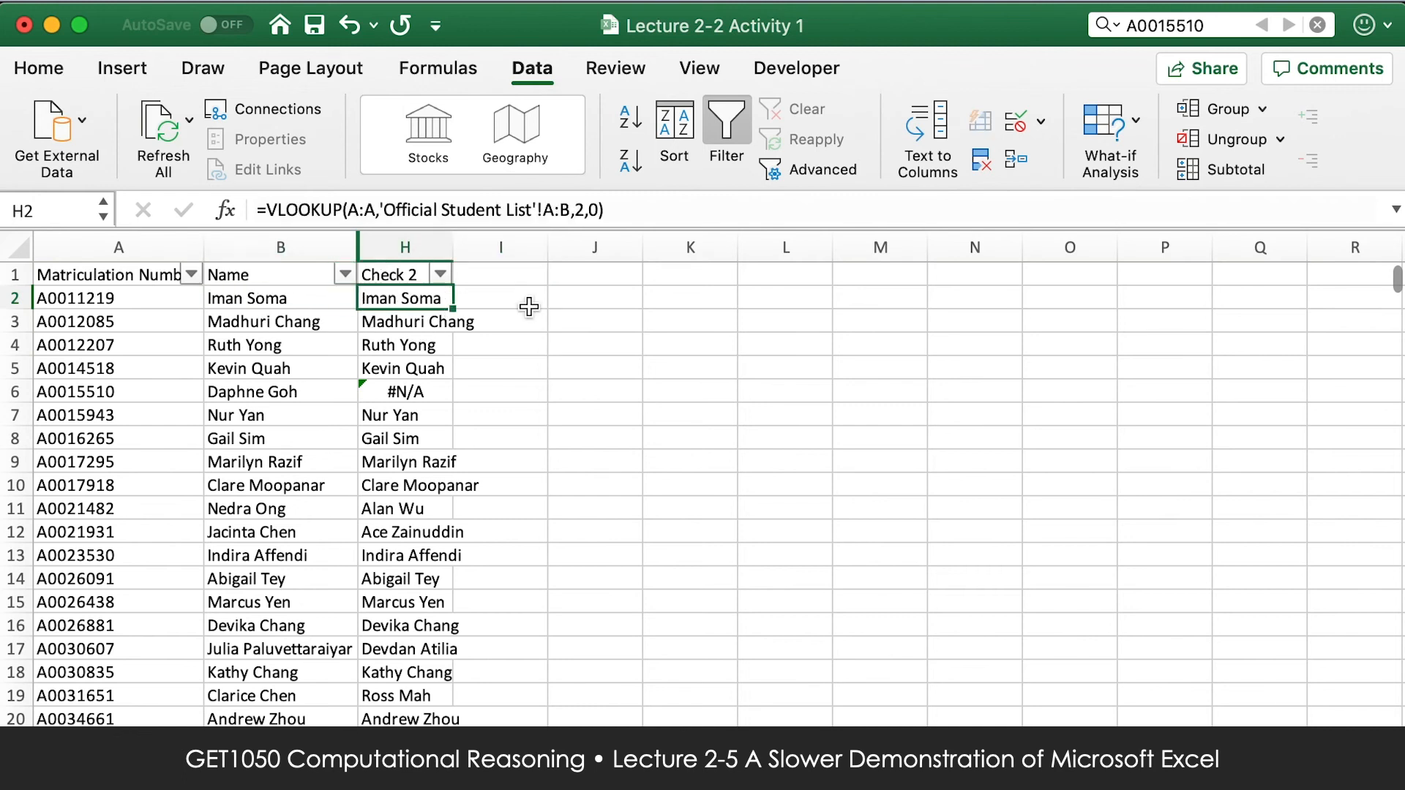
click(530, 298)
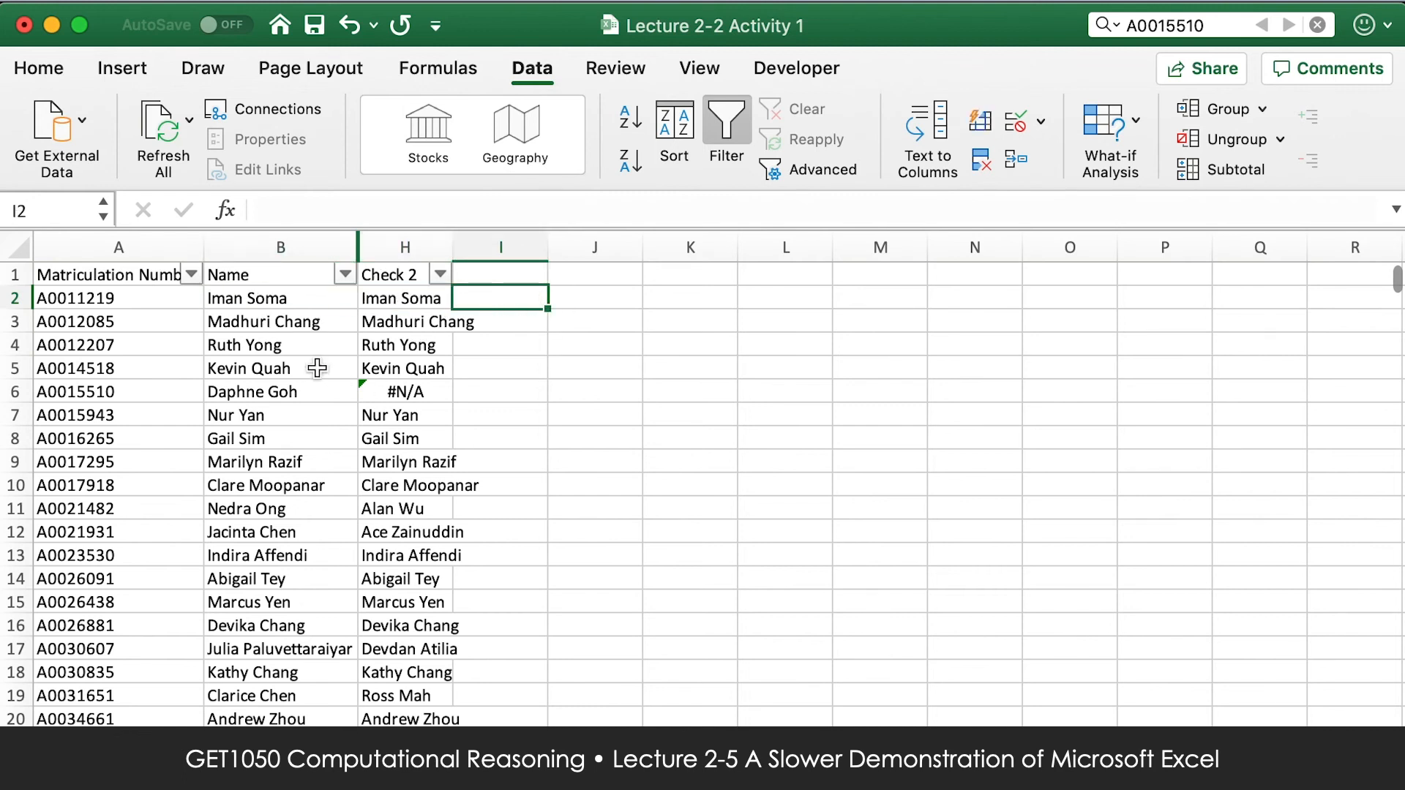
Compare the Name and Check 2 entries in row 3, and look further down the list for a mismatching pair.
click(289, 320)
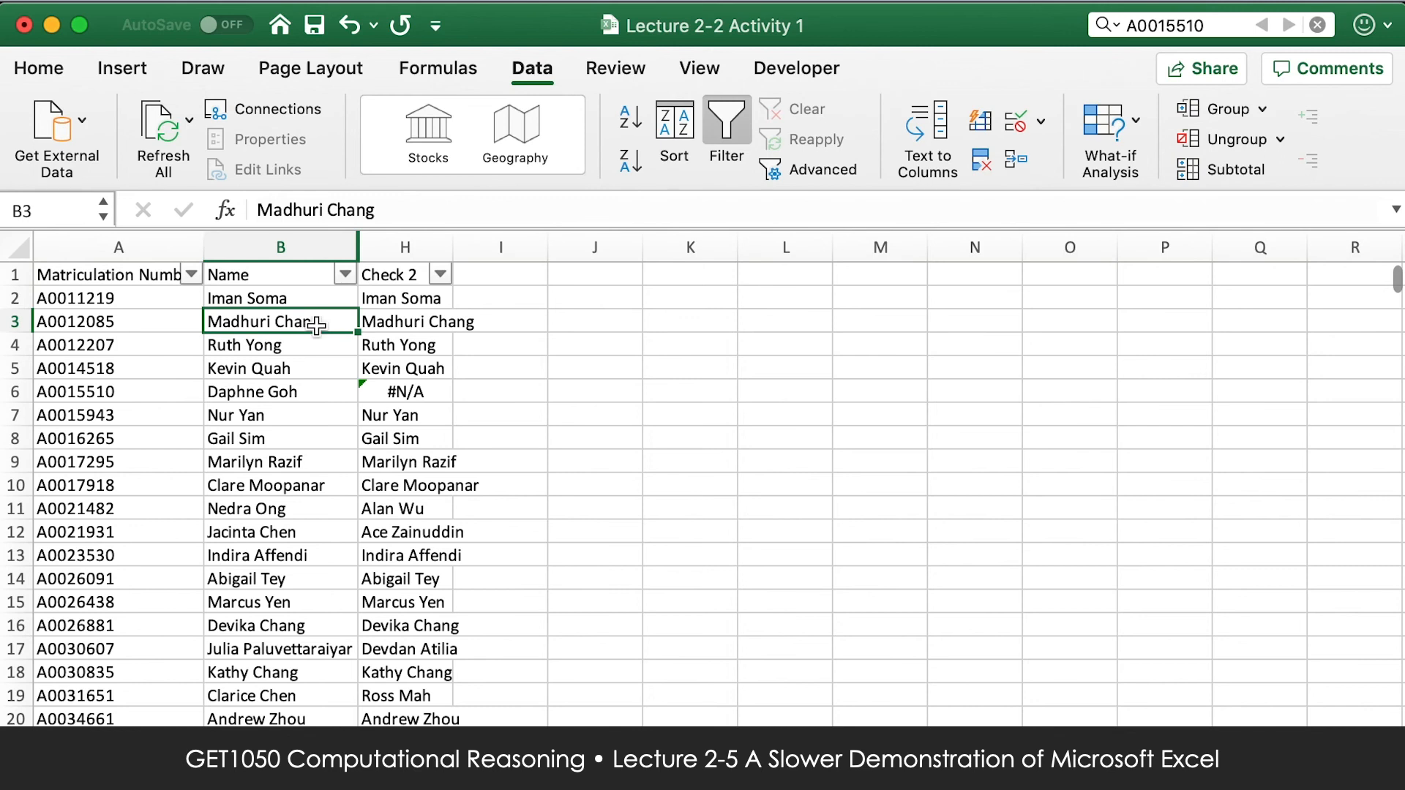
click(510, 323)
scroll(311, 695, down, 4)
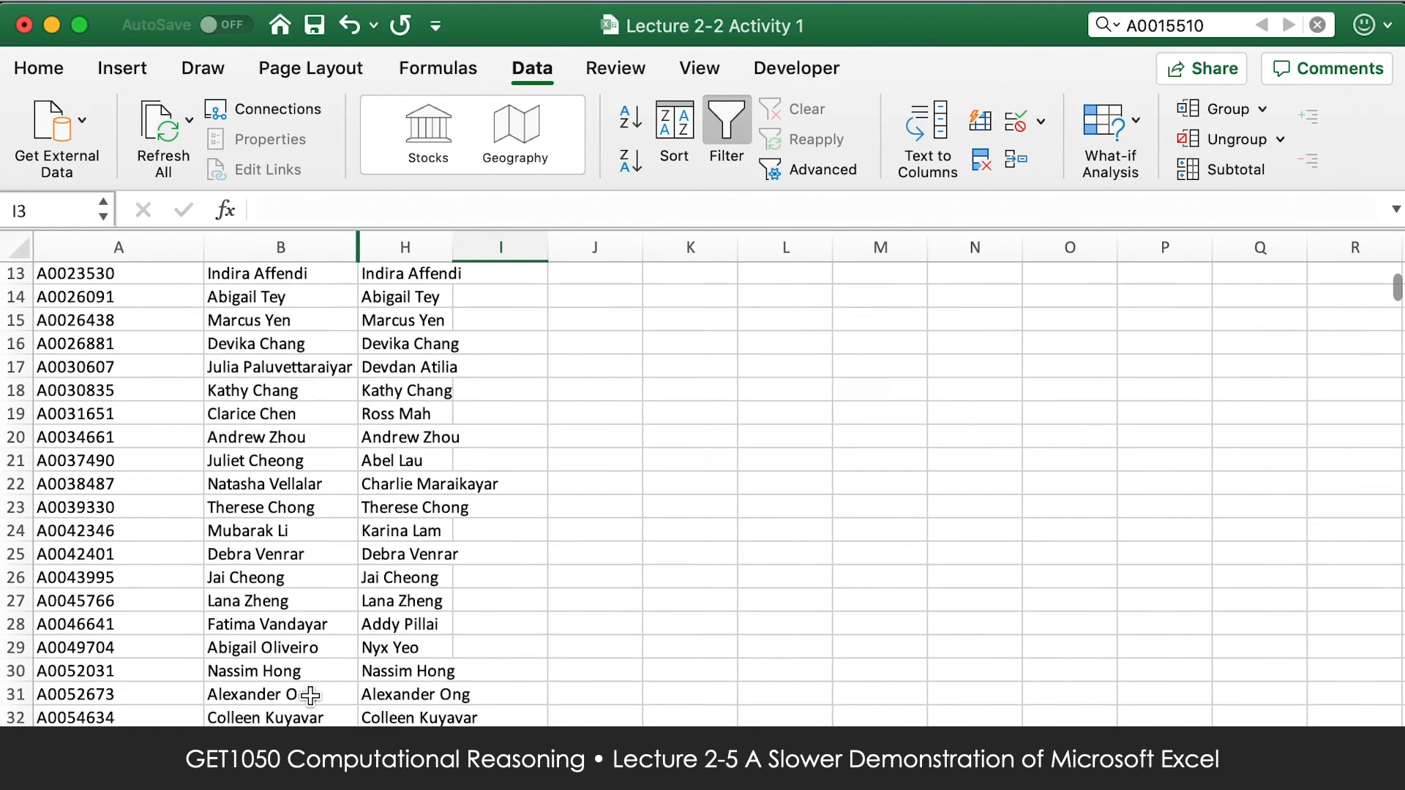
scroll(311, 695, down, 4)
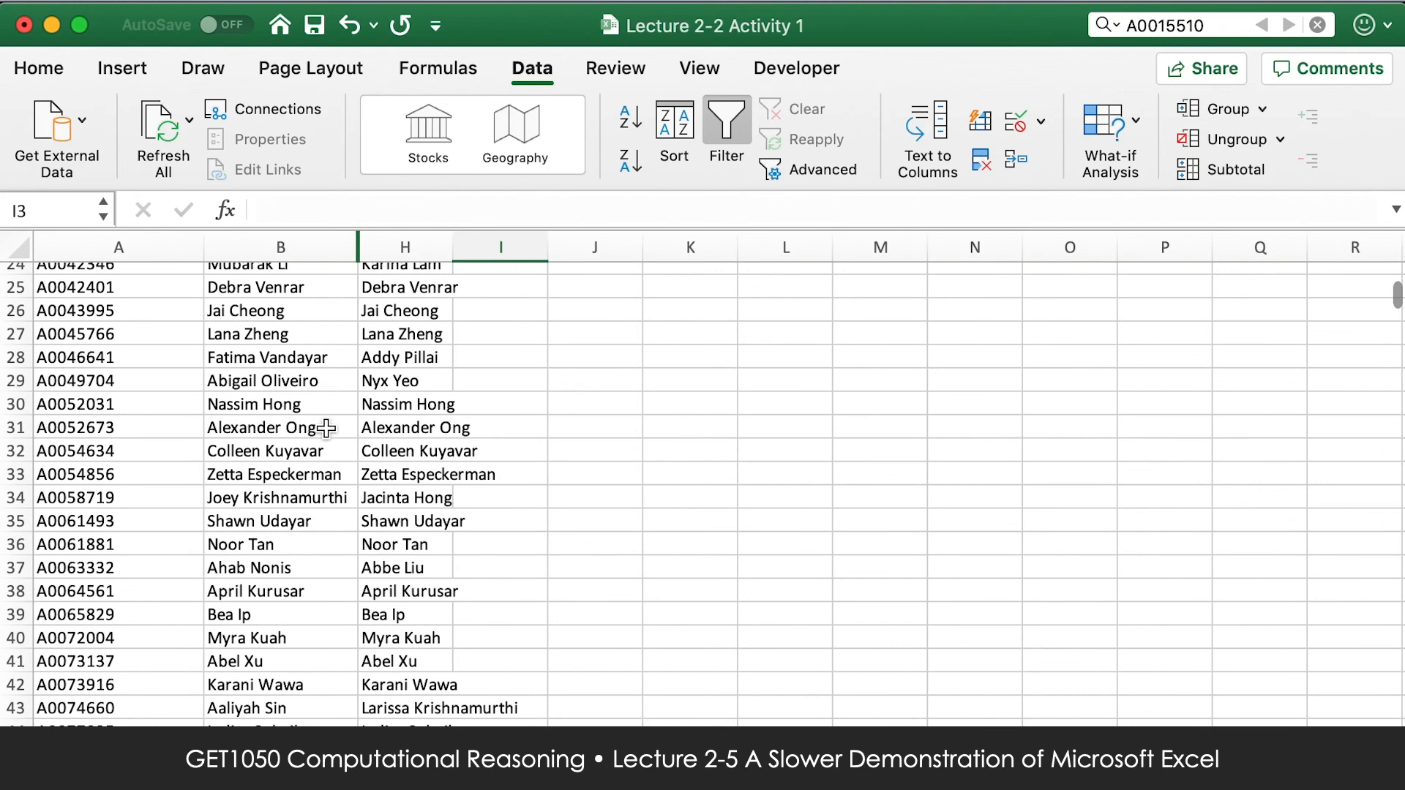
Examine row 34, comparing its matriculation number and registered name with the official name returned in Check 2.
click(332, 495)
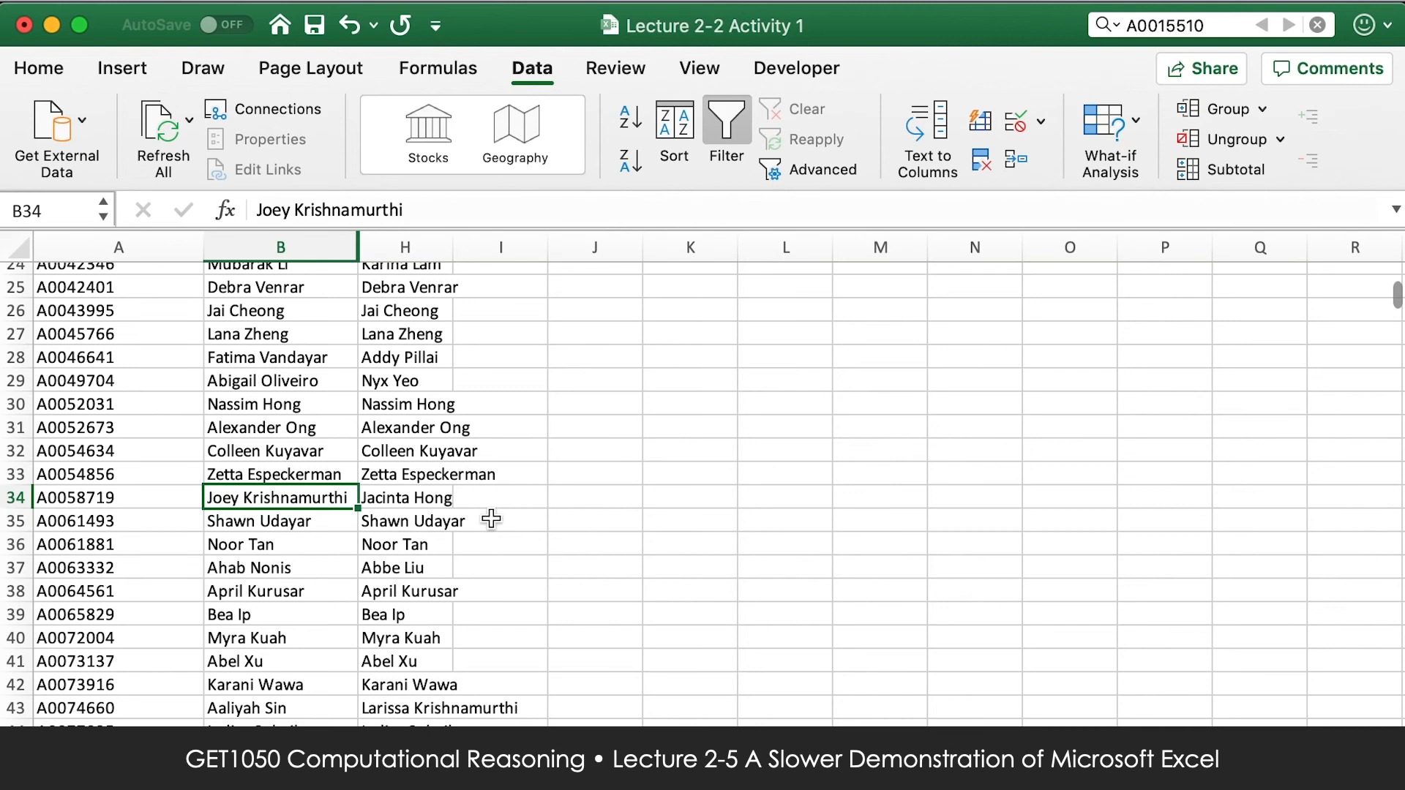
click(425, 495)
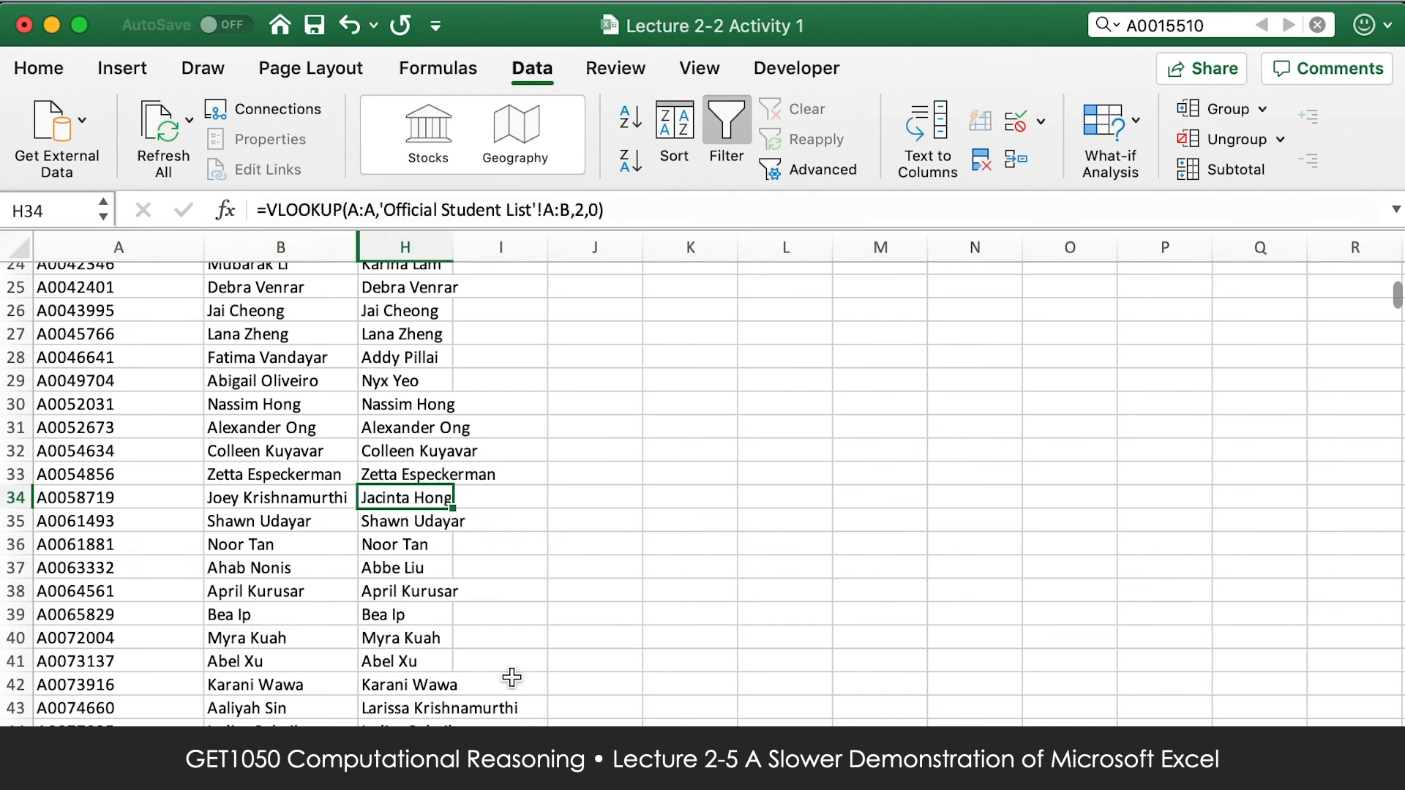
click(111, 495)
click(428, 497)
click(218, 501)
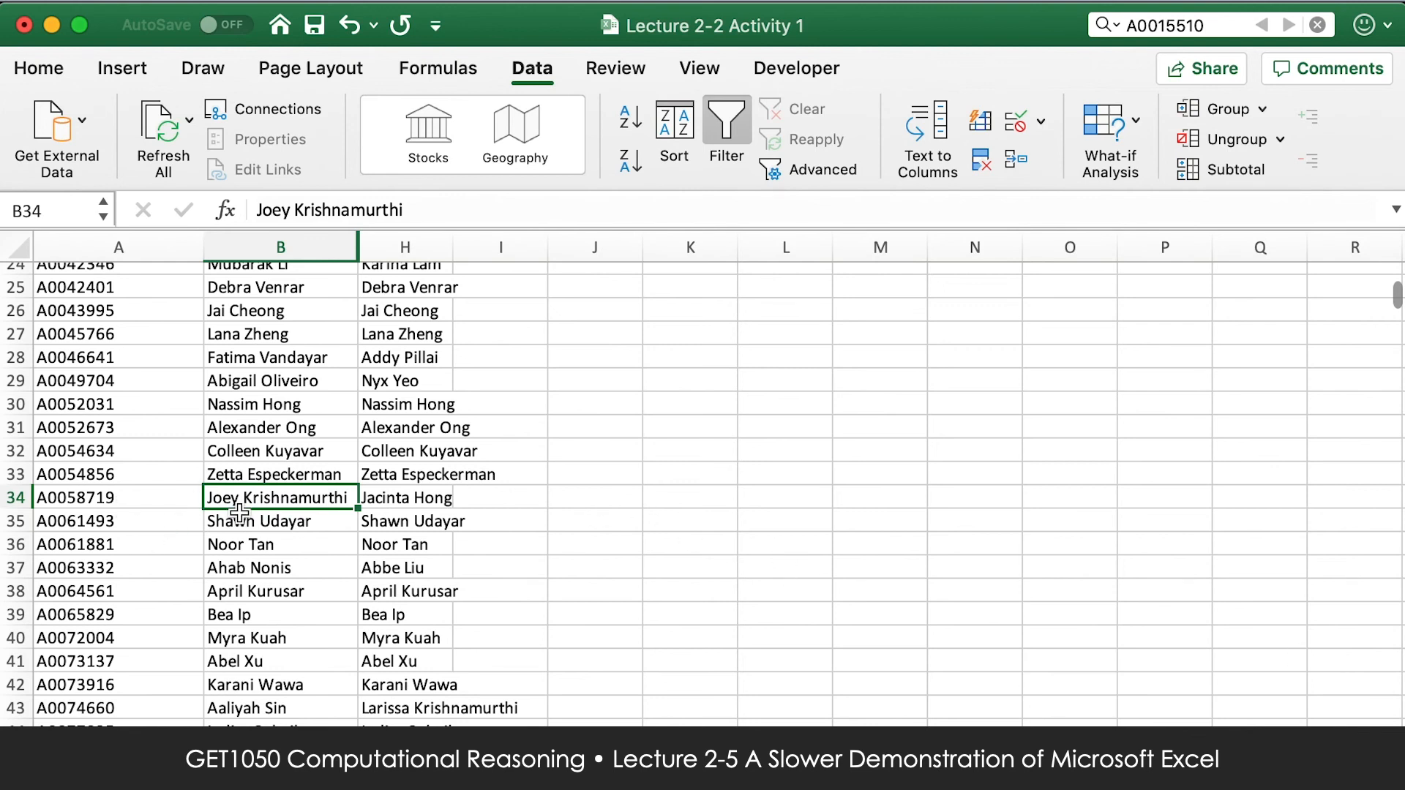
click(139, 504)
click(237, 497)
click(433, 498)
click(351, 521)
click(316, 497)
click(413, 498)
click(292, 498)
Enter the column heading "Name Matches" in cell I1, beside Check 2.
scroll(455, 485, up, 10)
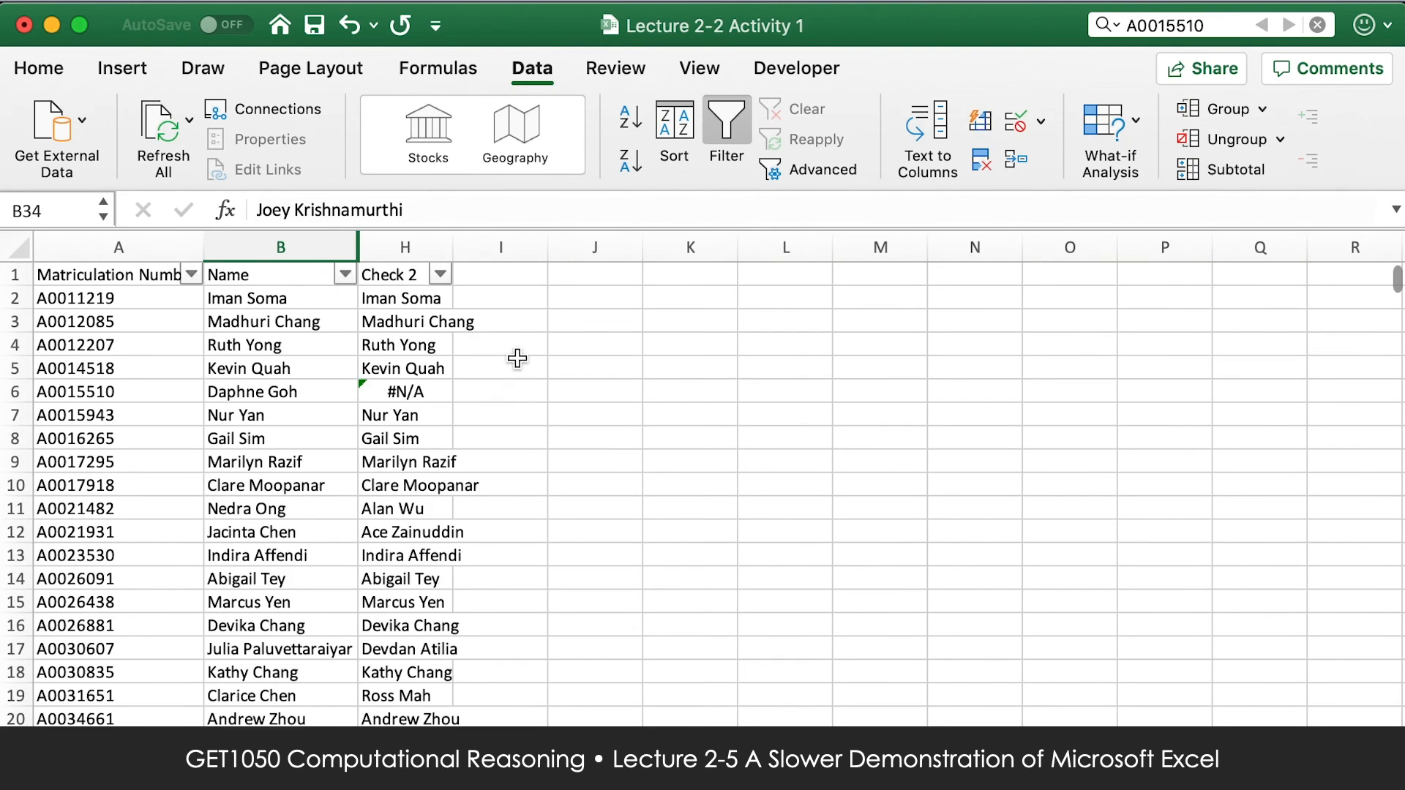
click(507, 283)
click(525, 312)
click(517, 267)
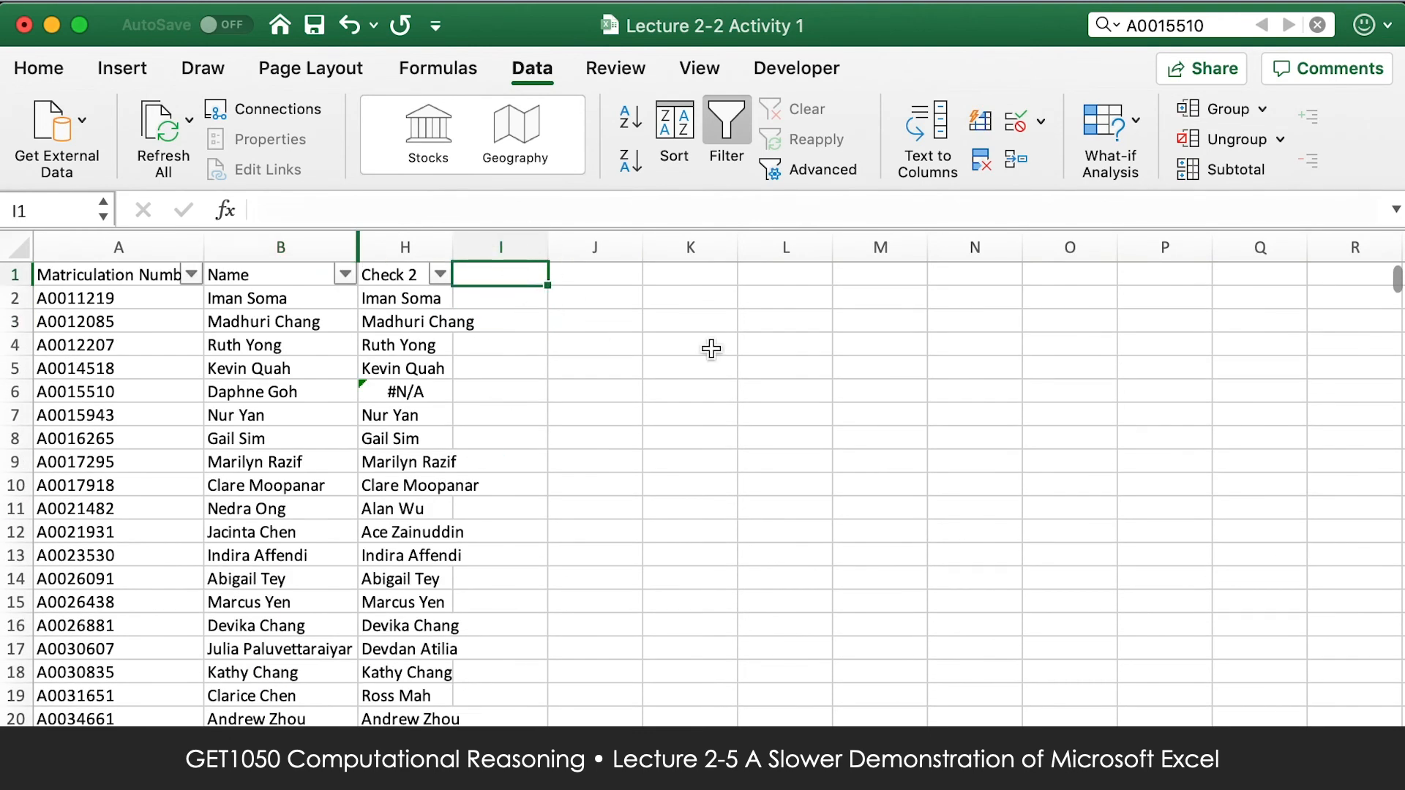
text(Name Match)
key(Return)
key(Up)
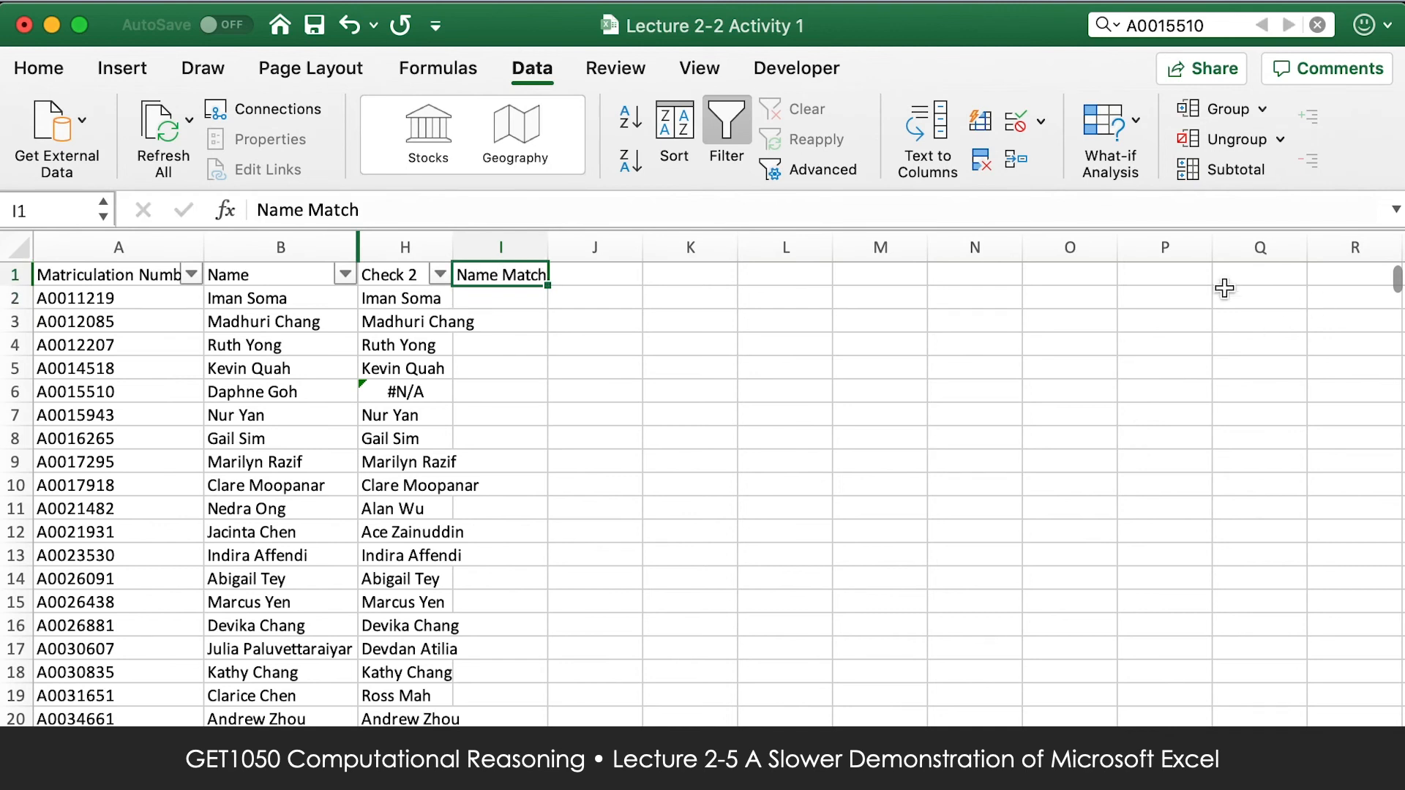
click(1044, 212)
text(es)
key(Return)
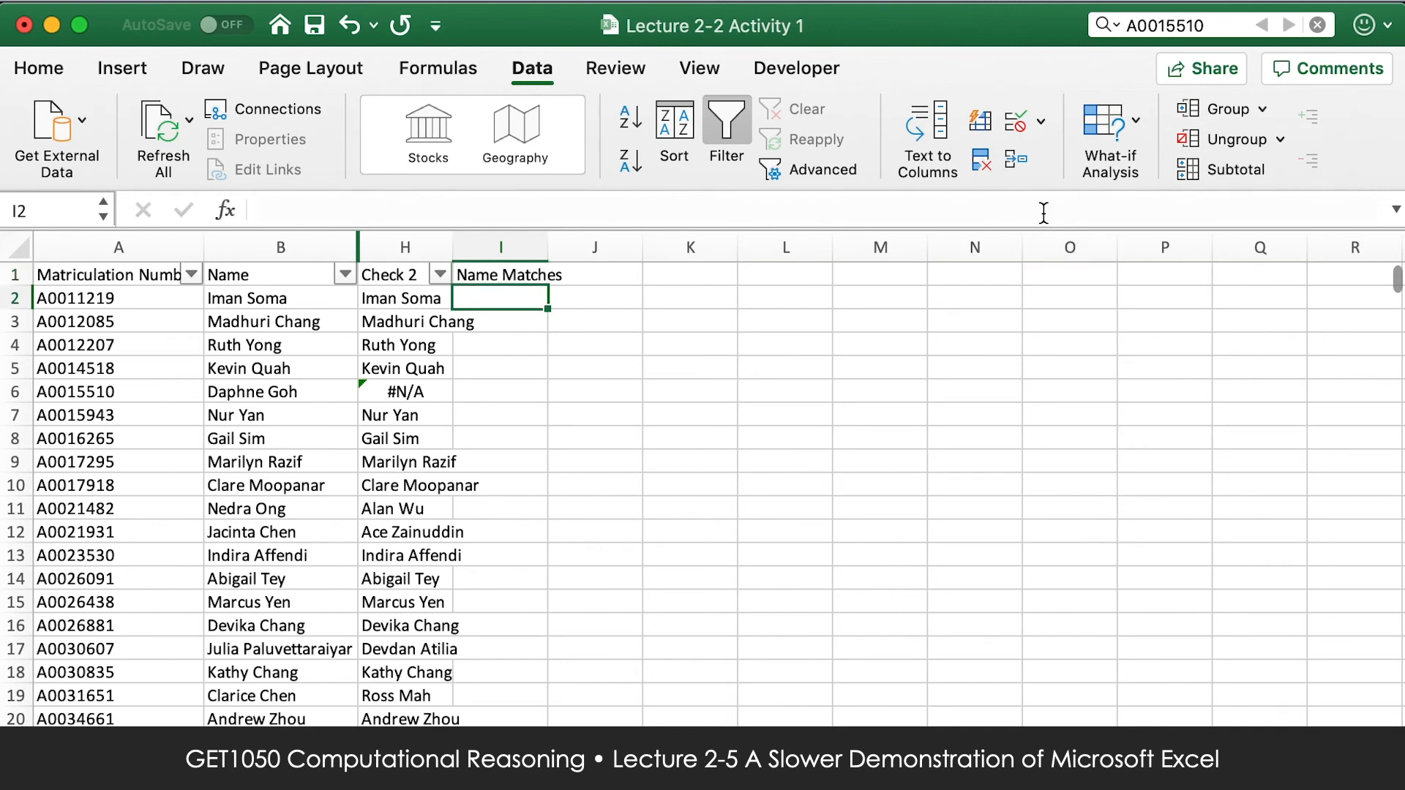
Begin an IF formula in cell I2 with the condition B2=H2, comparing the Name and Check 2 entries.
text(=IF)
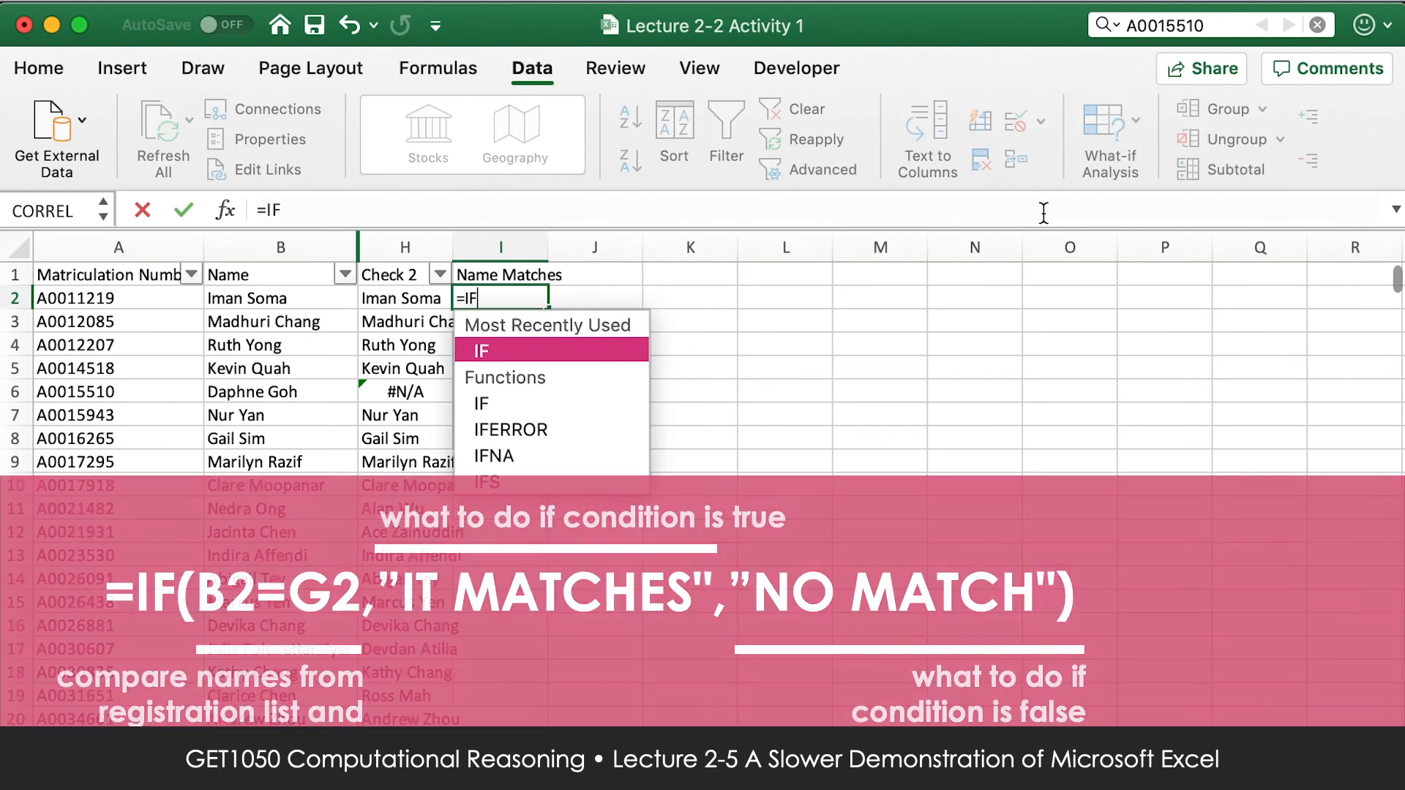
text(()
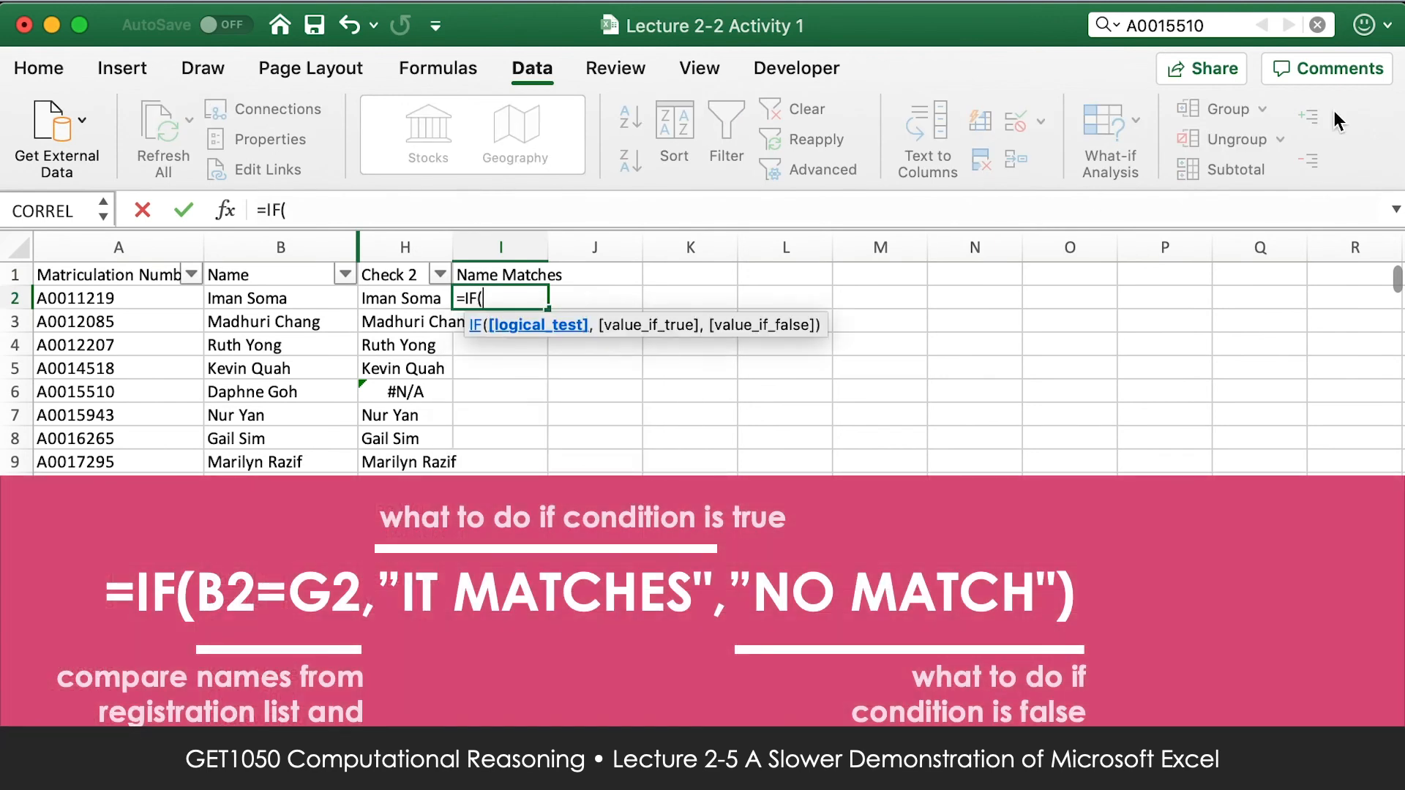
click(265, 299)
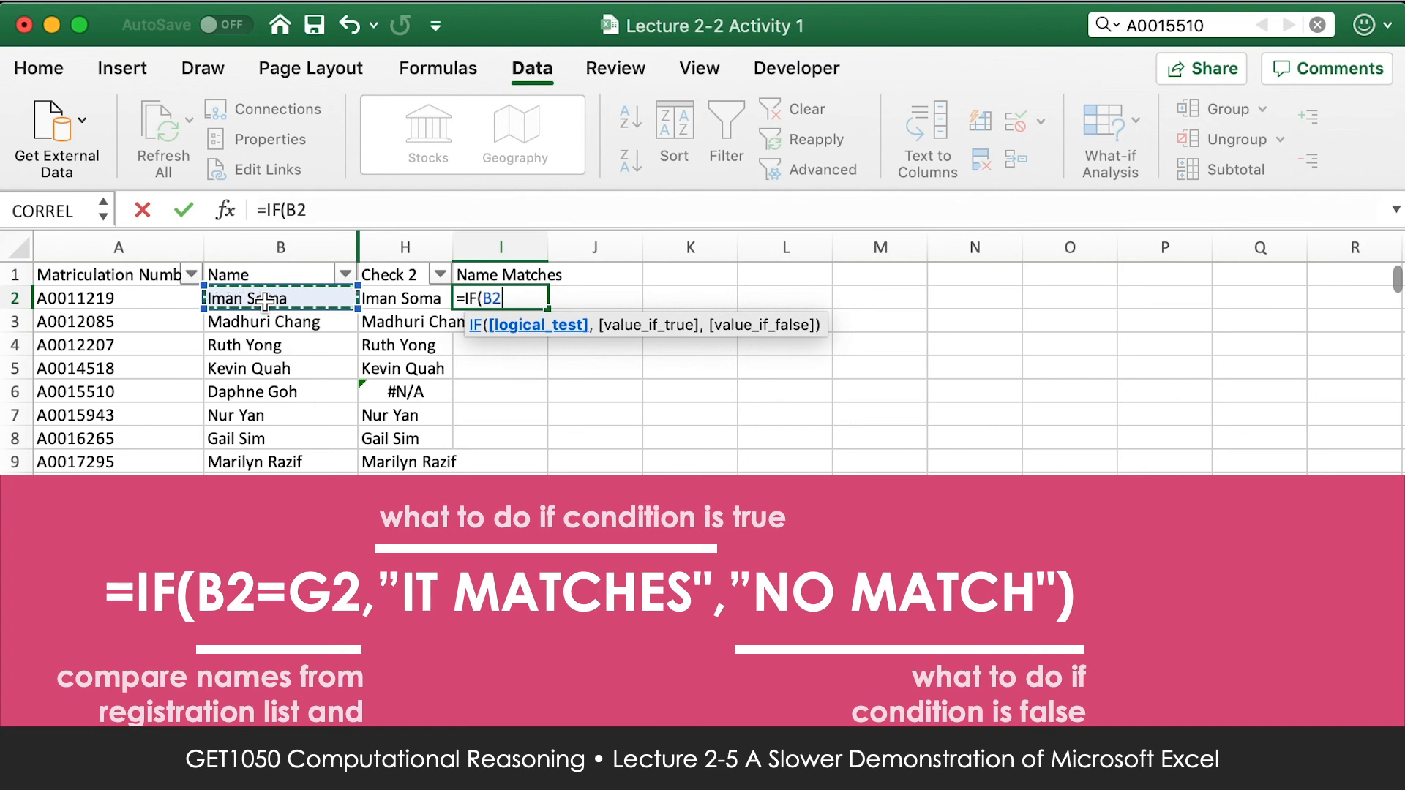
text(=)
click(380, 300)
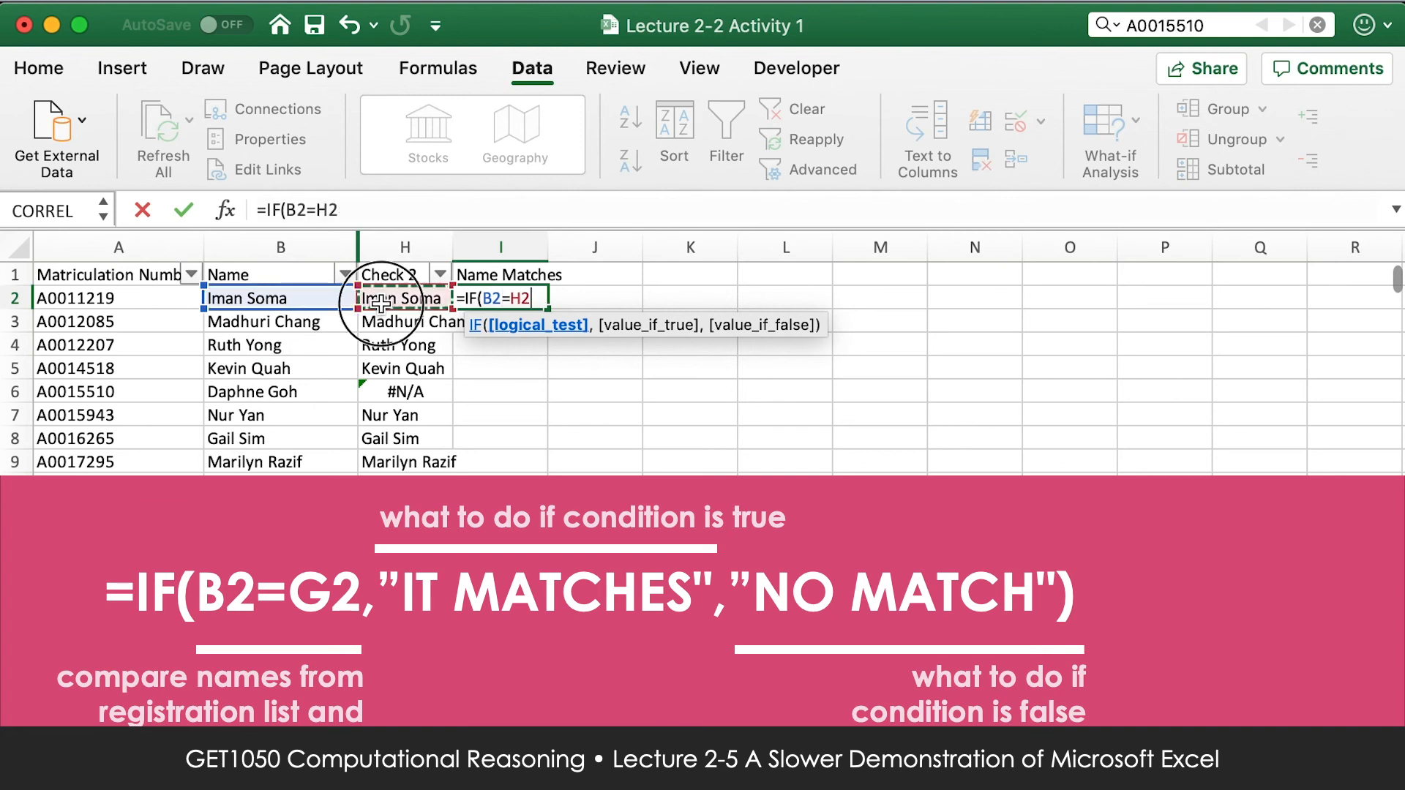
text(,"IT MATCHES","NO MATCH)
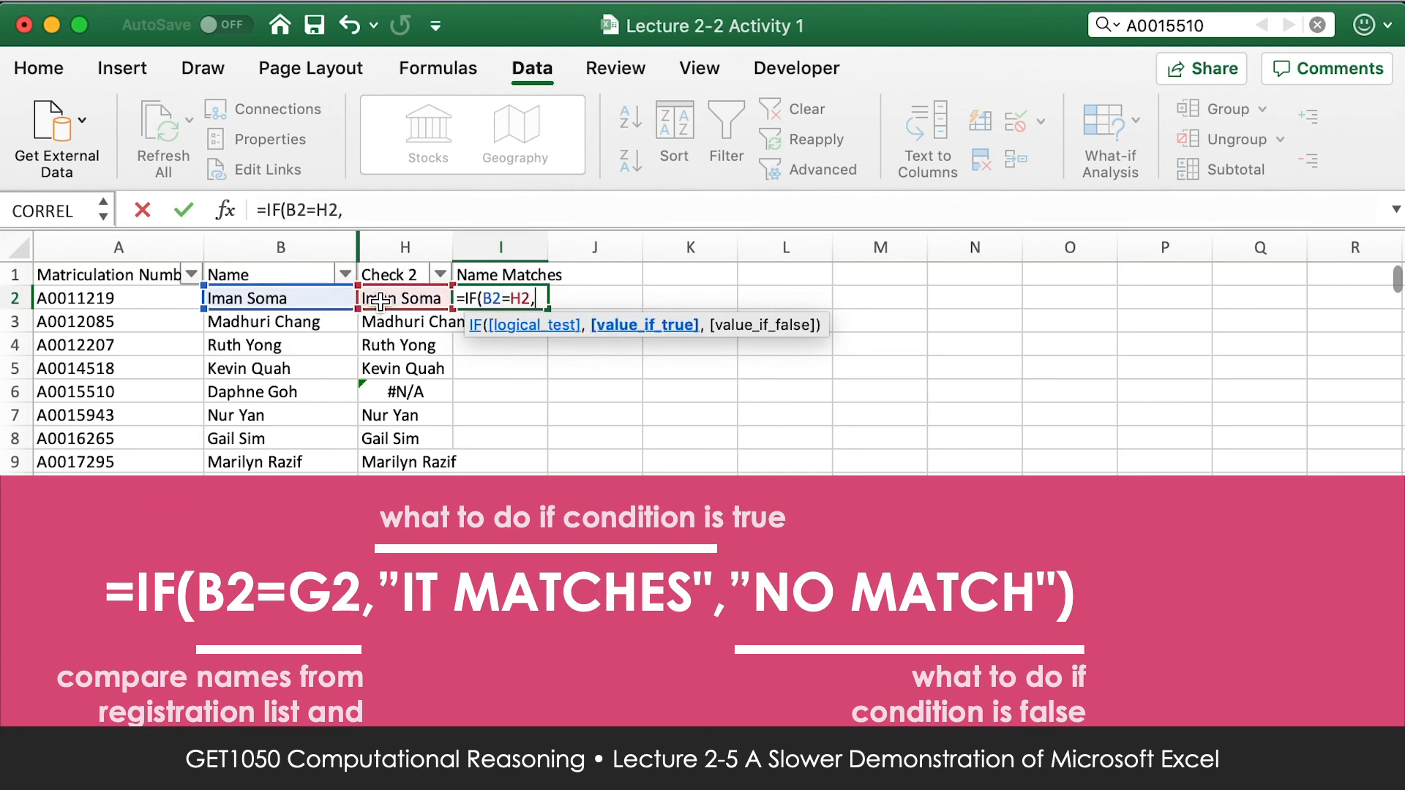
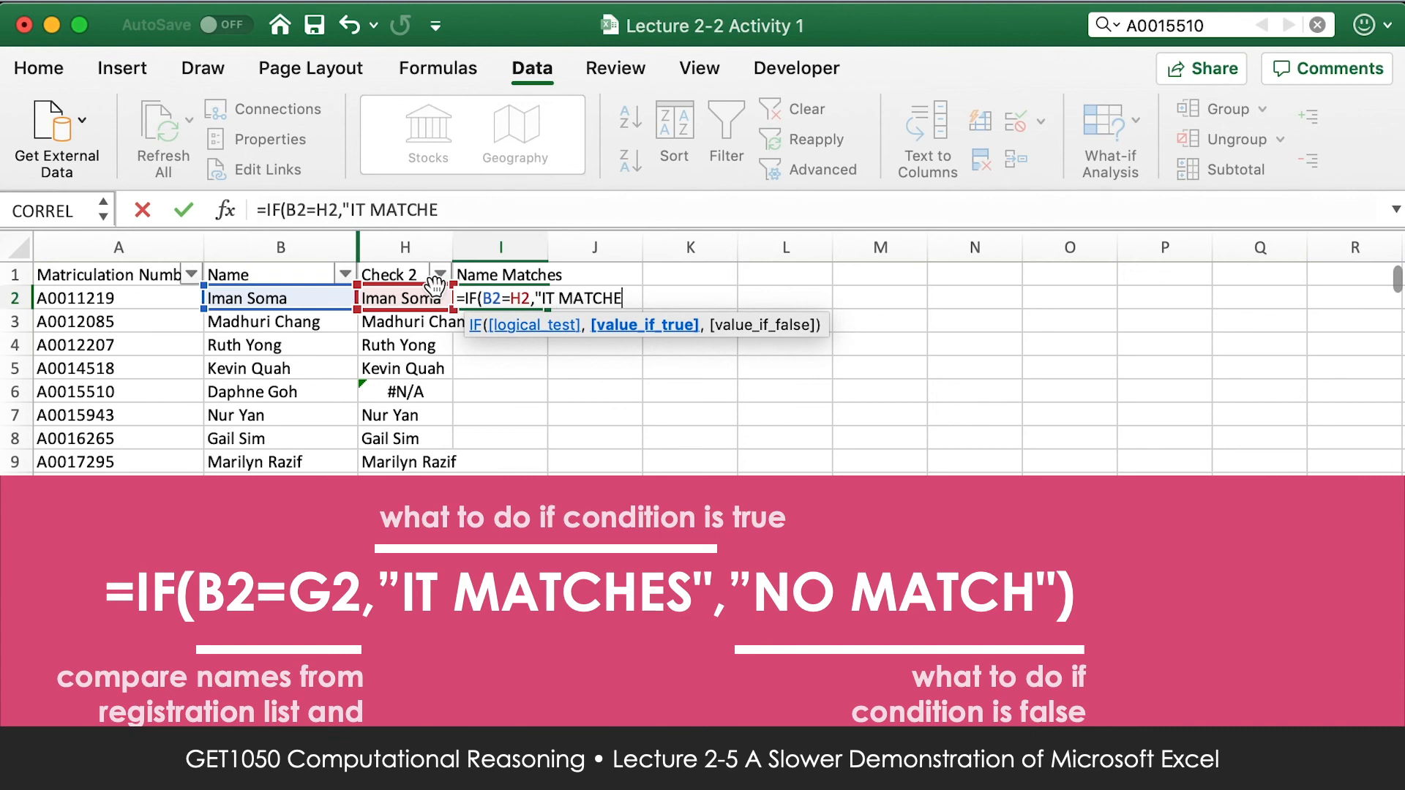
Complete the IF formula in cell I2 to return "IT MATCHES" or "NO MATCH", and fill it down the column.
text(,)
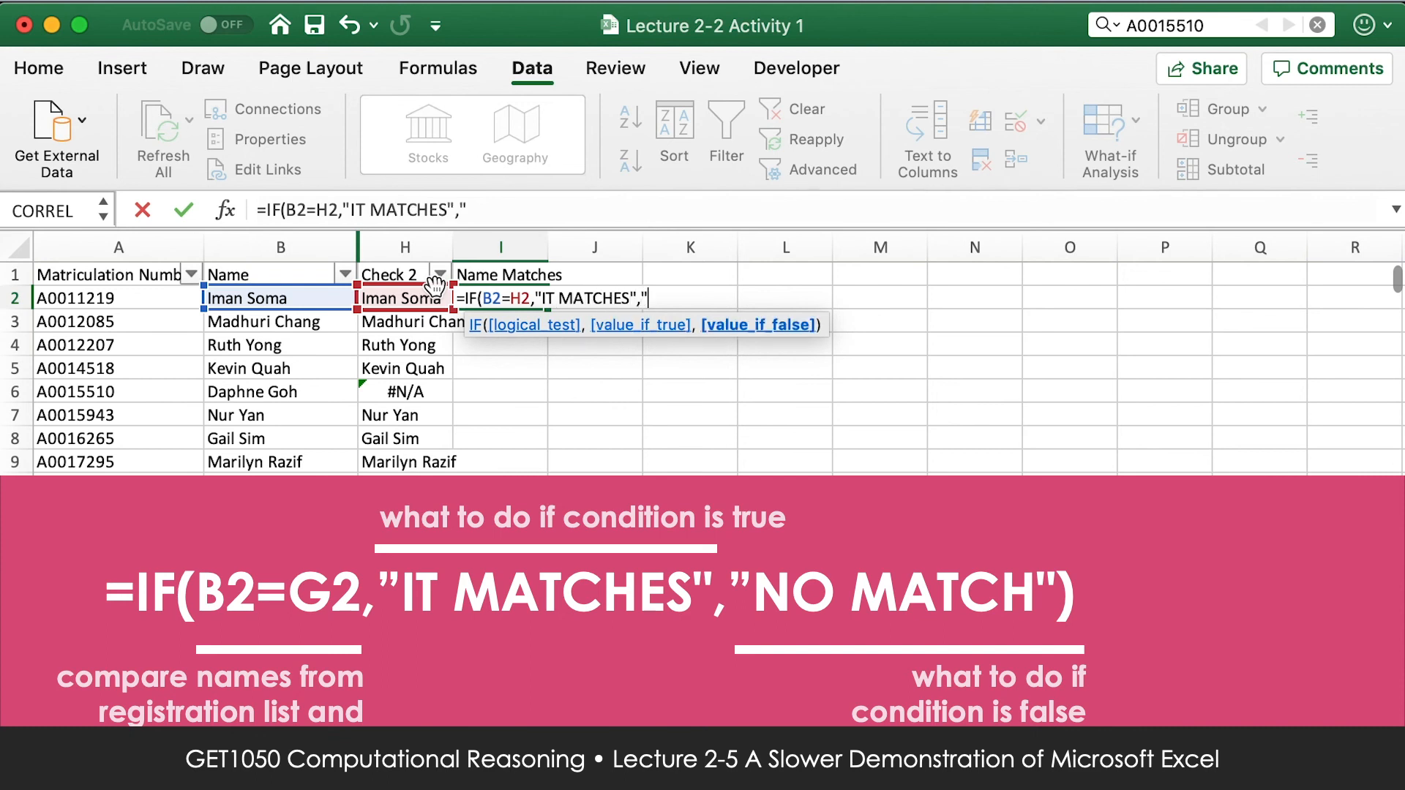
text("NO MATCH"))
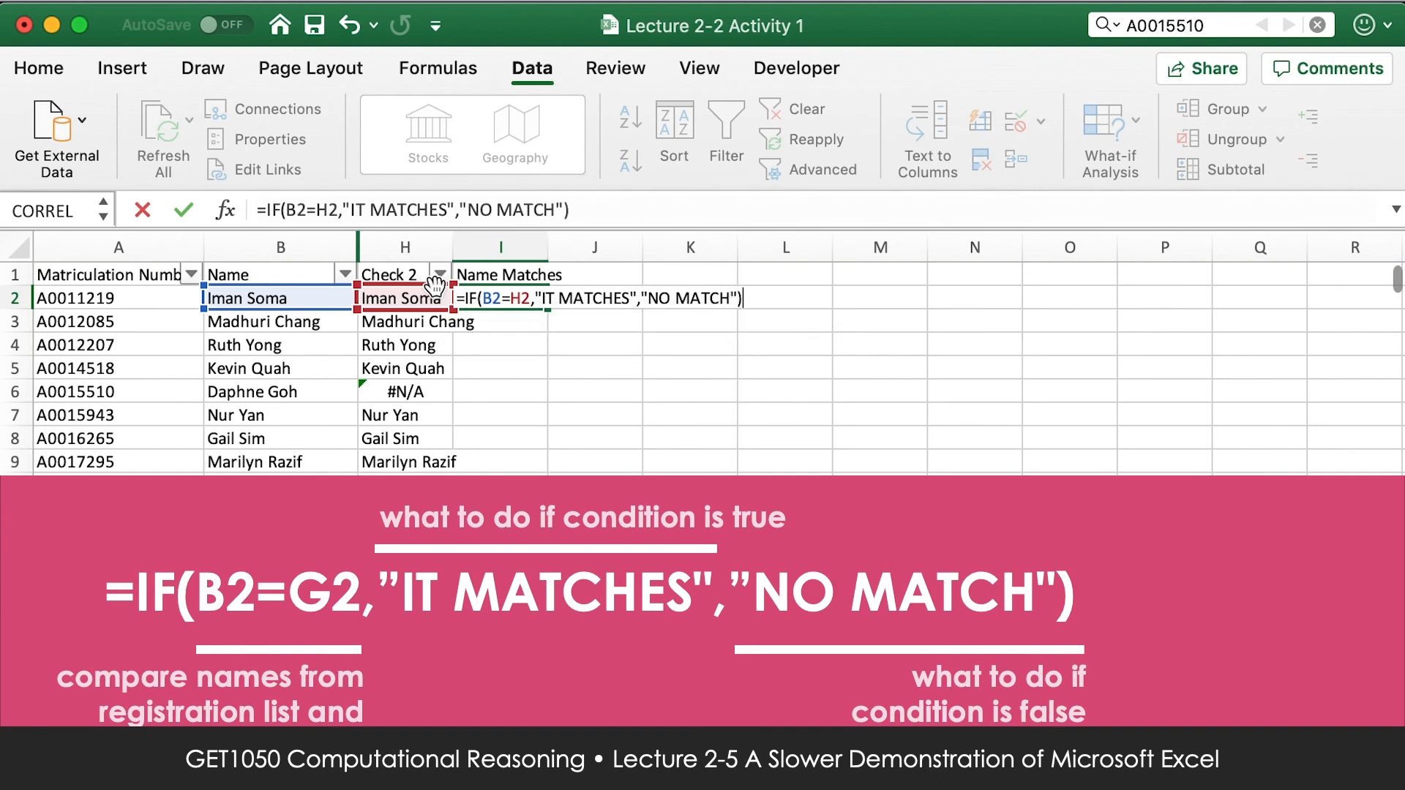
key(Return)
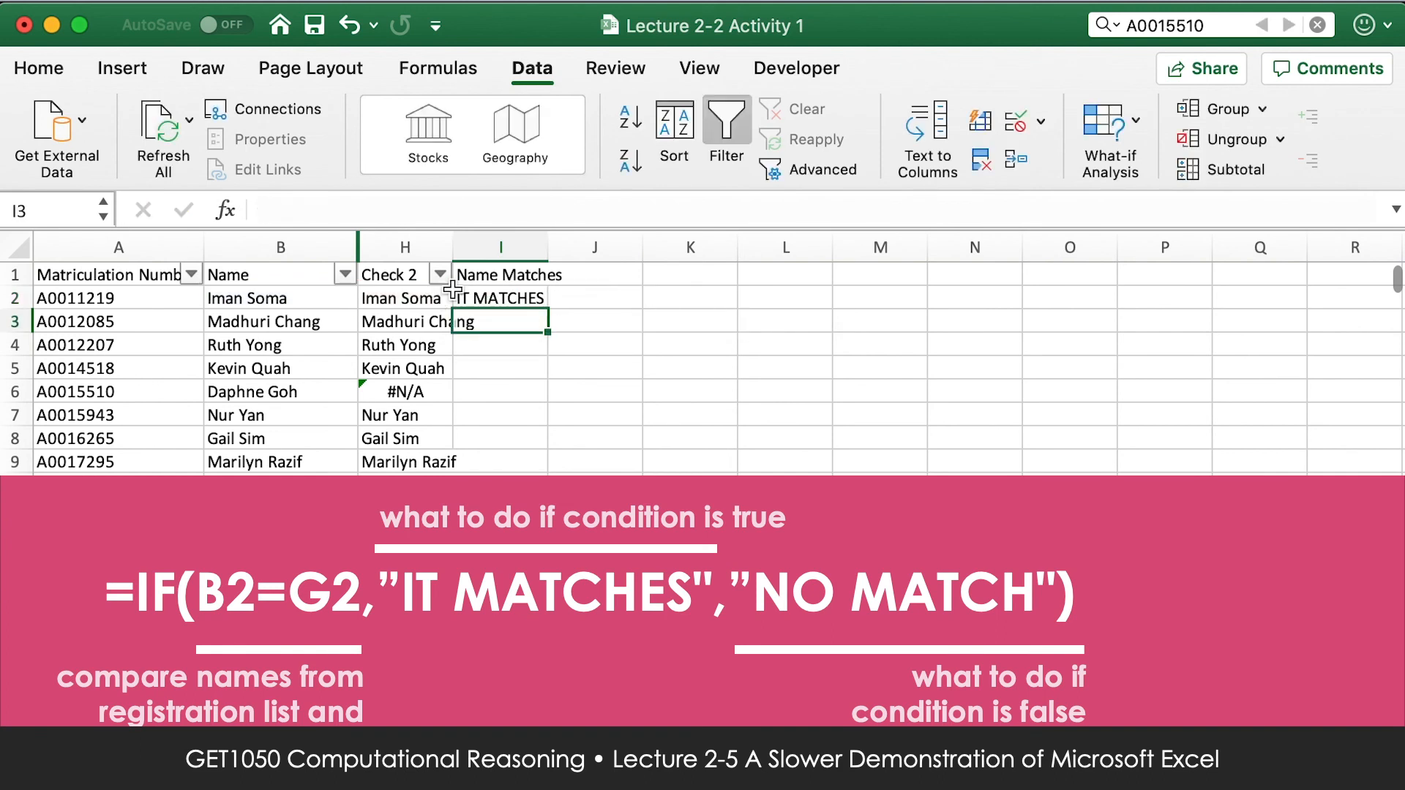
click(545, 304)
double_click(548, 308)
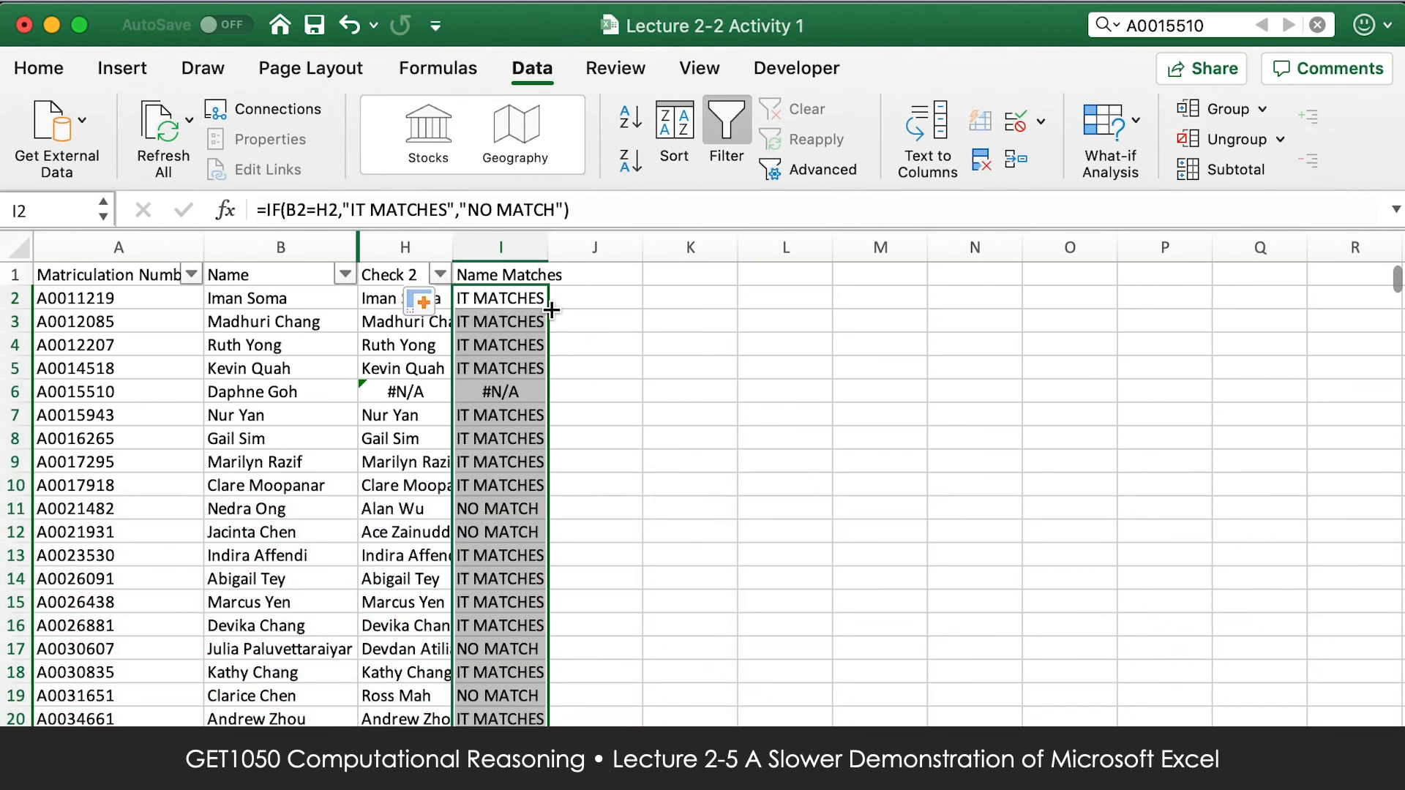
Extend the list's filter to the Name Matches column.
click(583, 300)
click(521, 277)
click(725, 110)
click(724, 110)
Filter the Name Matches column to show only the NO MATCH and #N/A rows.
click(536, 275)
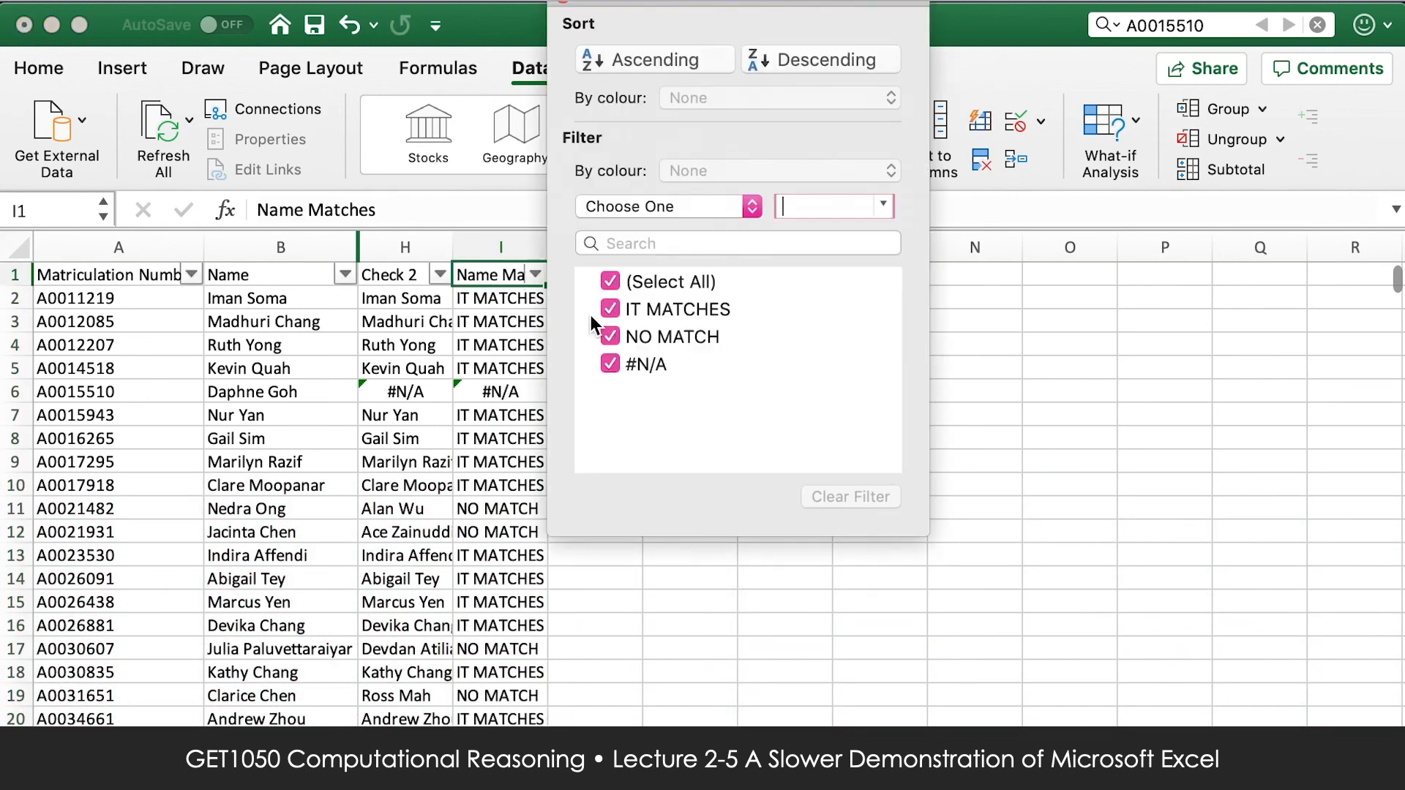
click(612, 281)
click(612, 364)
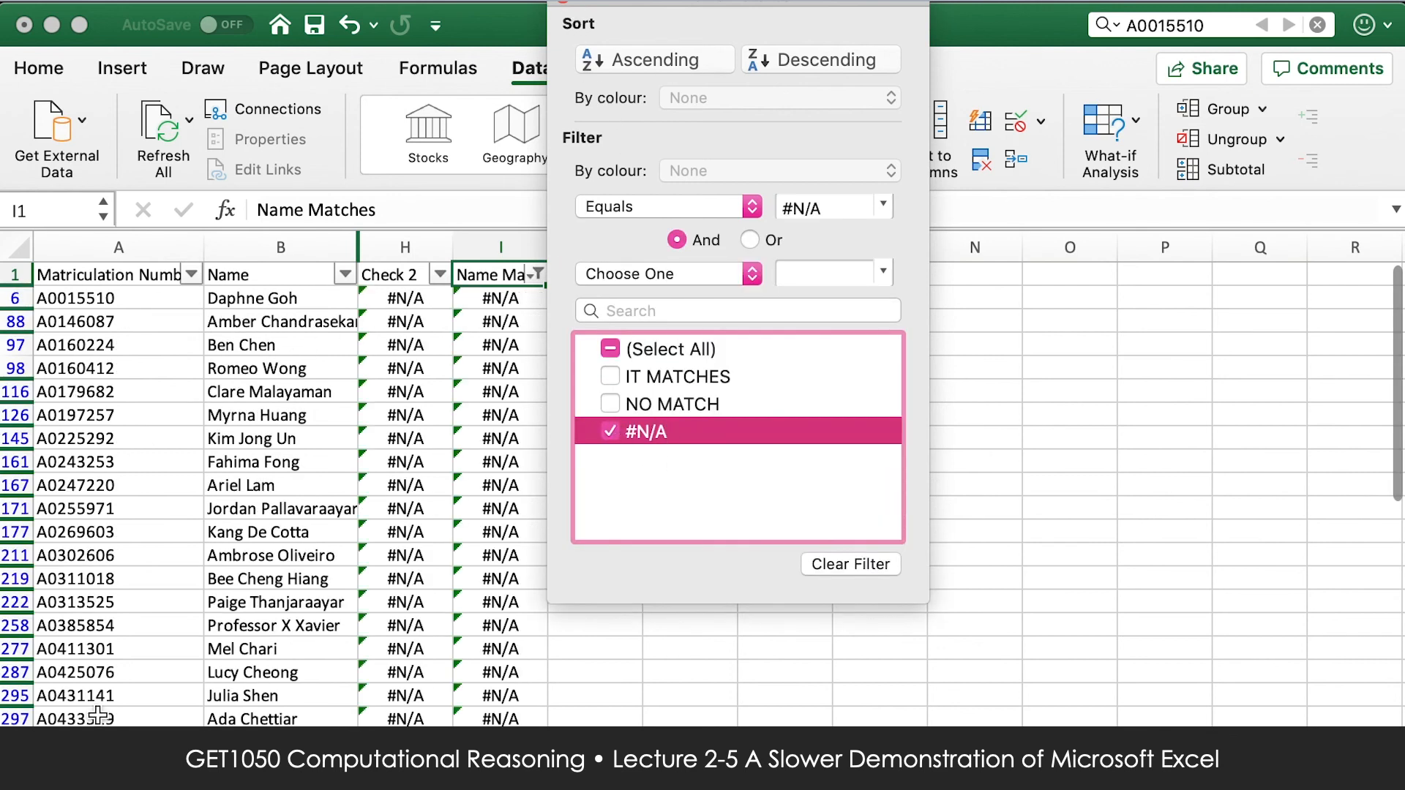
click(611, 404)
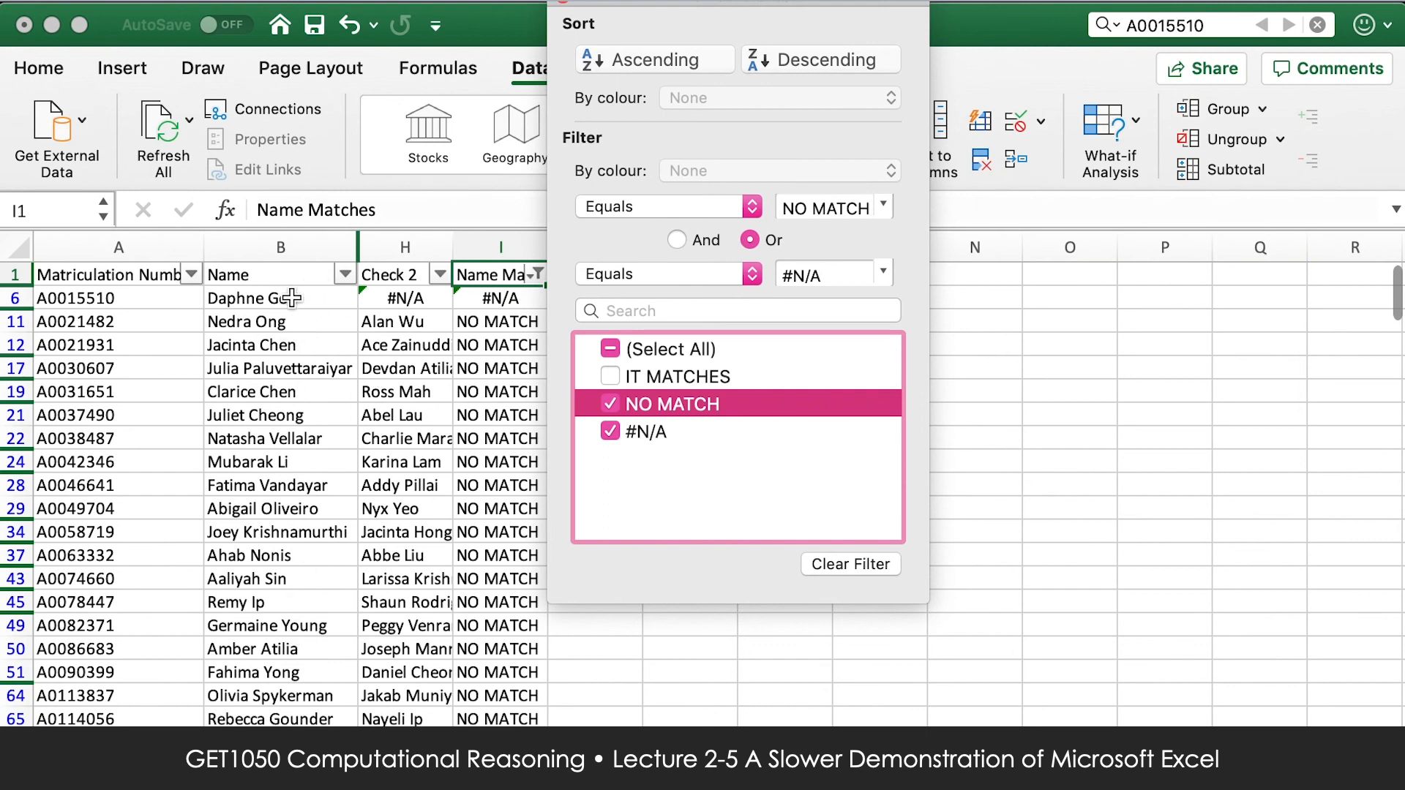
Compare the Name and Check 2 columns in the filtered list, looking closely at the pair in row 11.
click(282, 249)
click(284, 247)
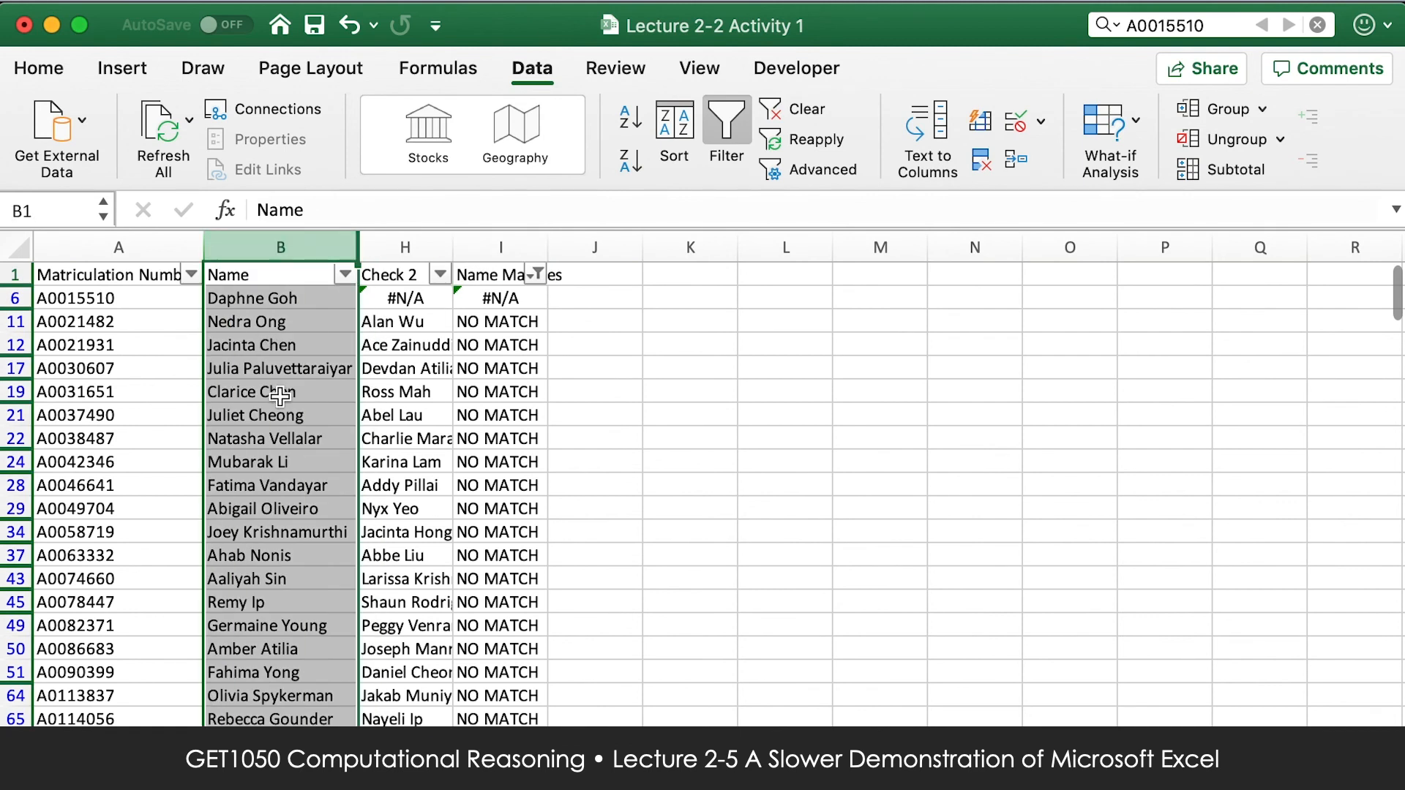
click(404, 248)
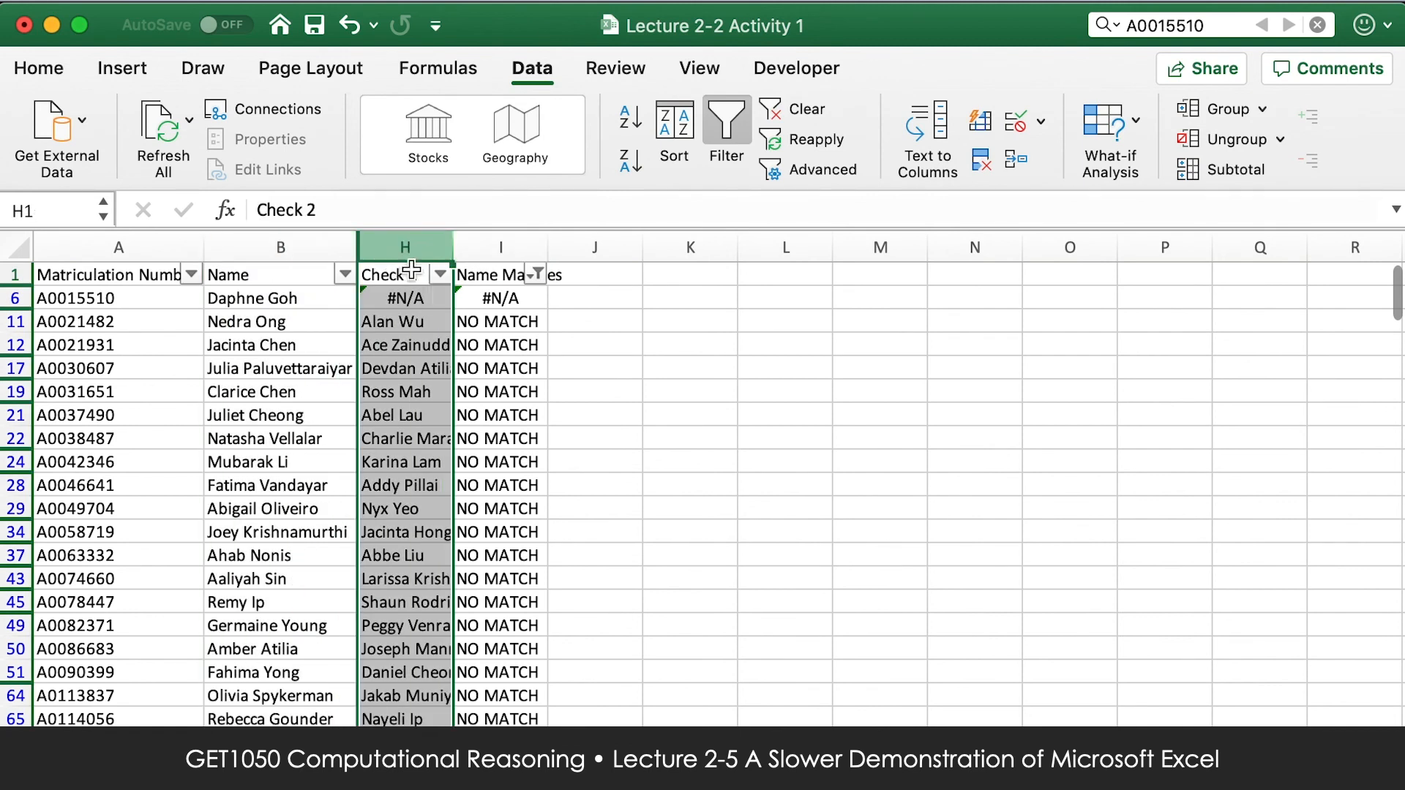
key(ctrl+Page_Down)
key(ctrl+Page_Up)
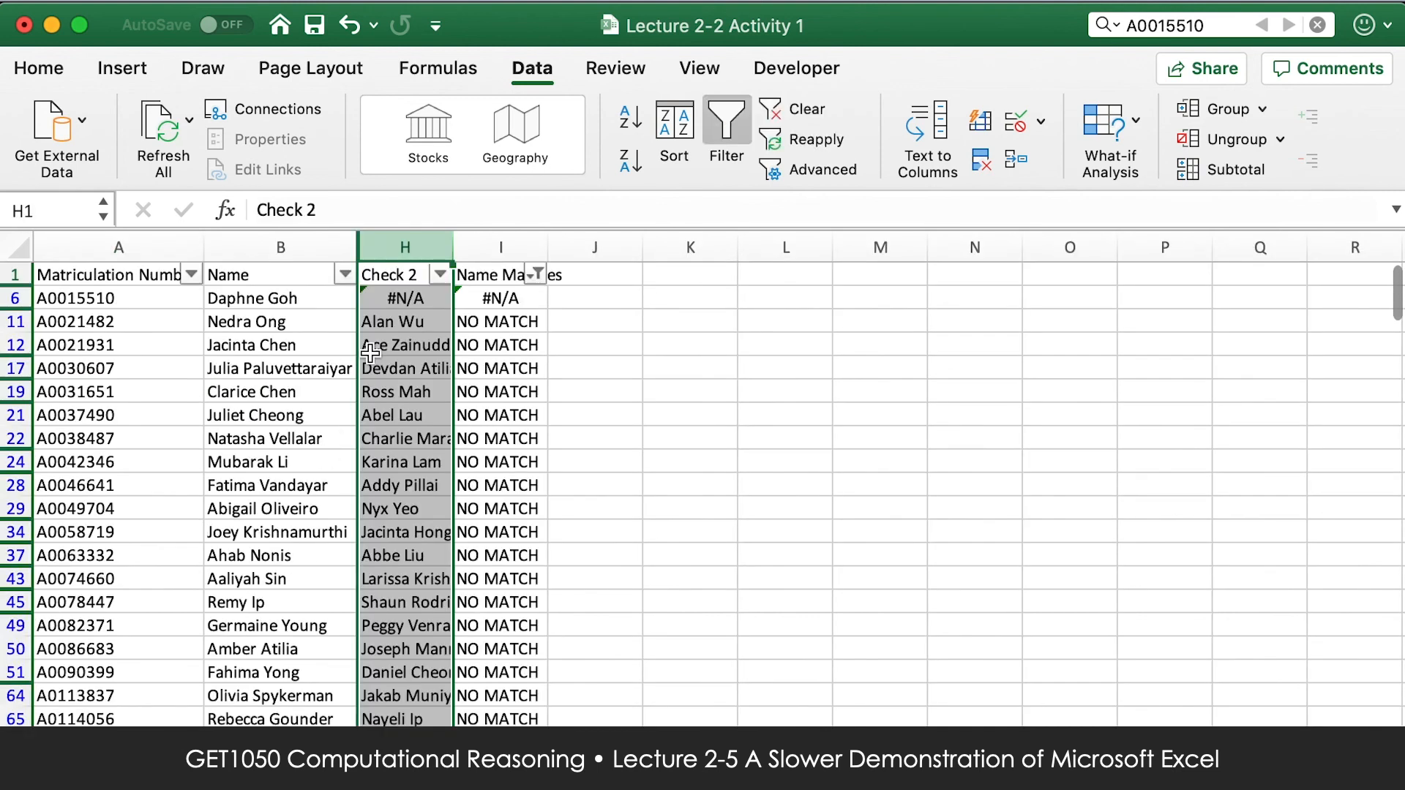
click(376, 329)
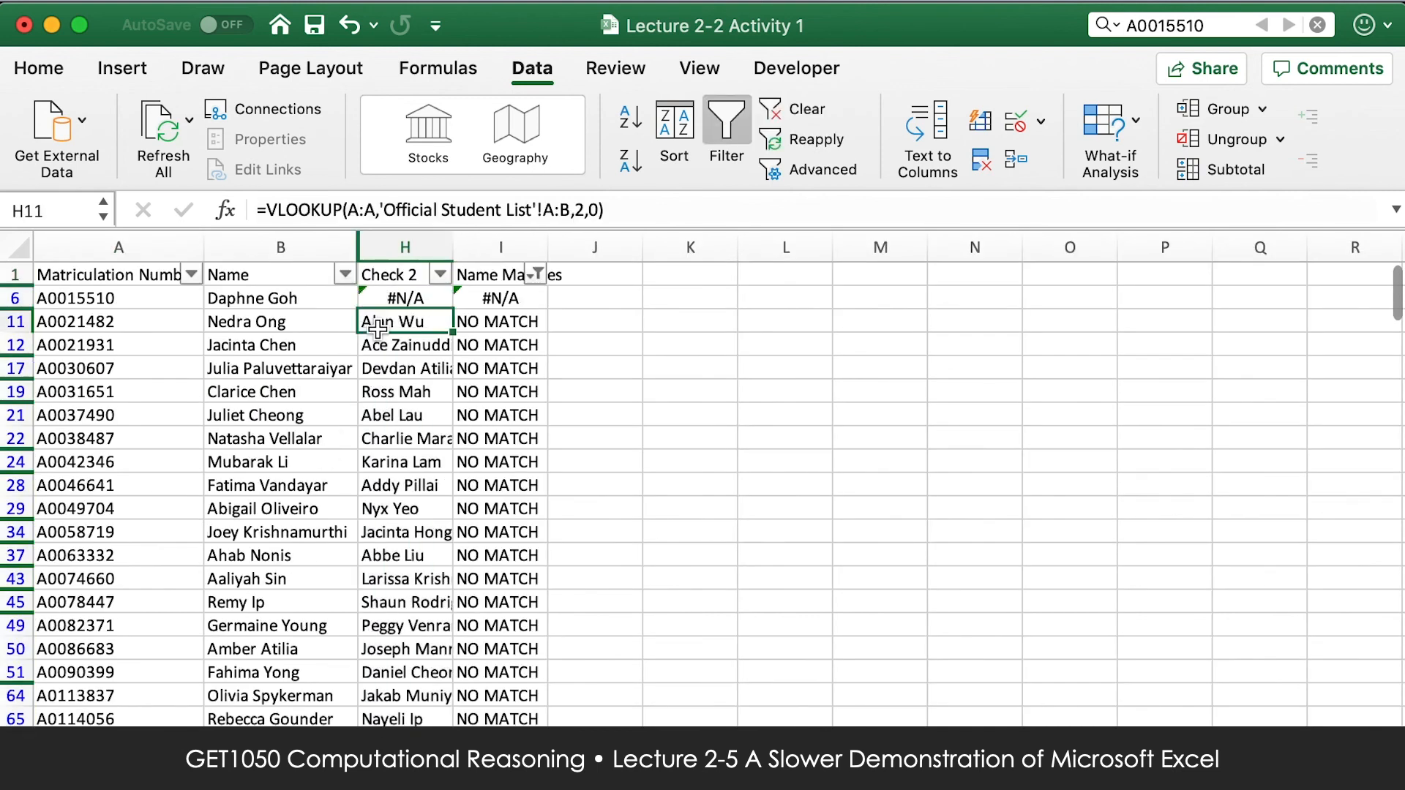
click(322, 322)
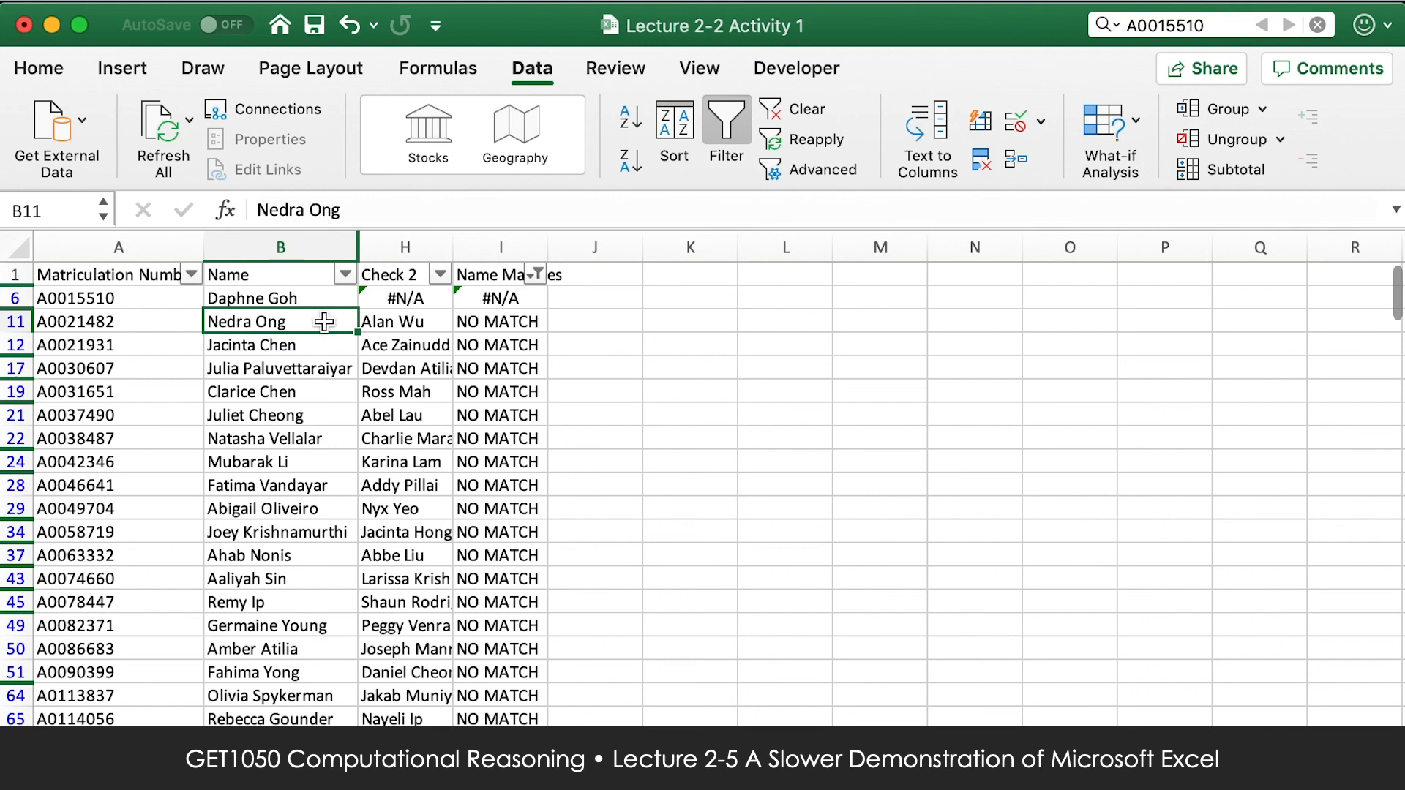
click(430, 329)
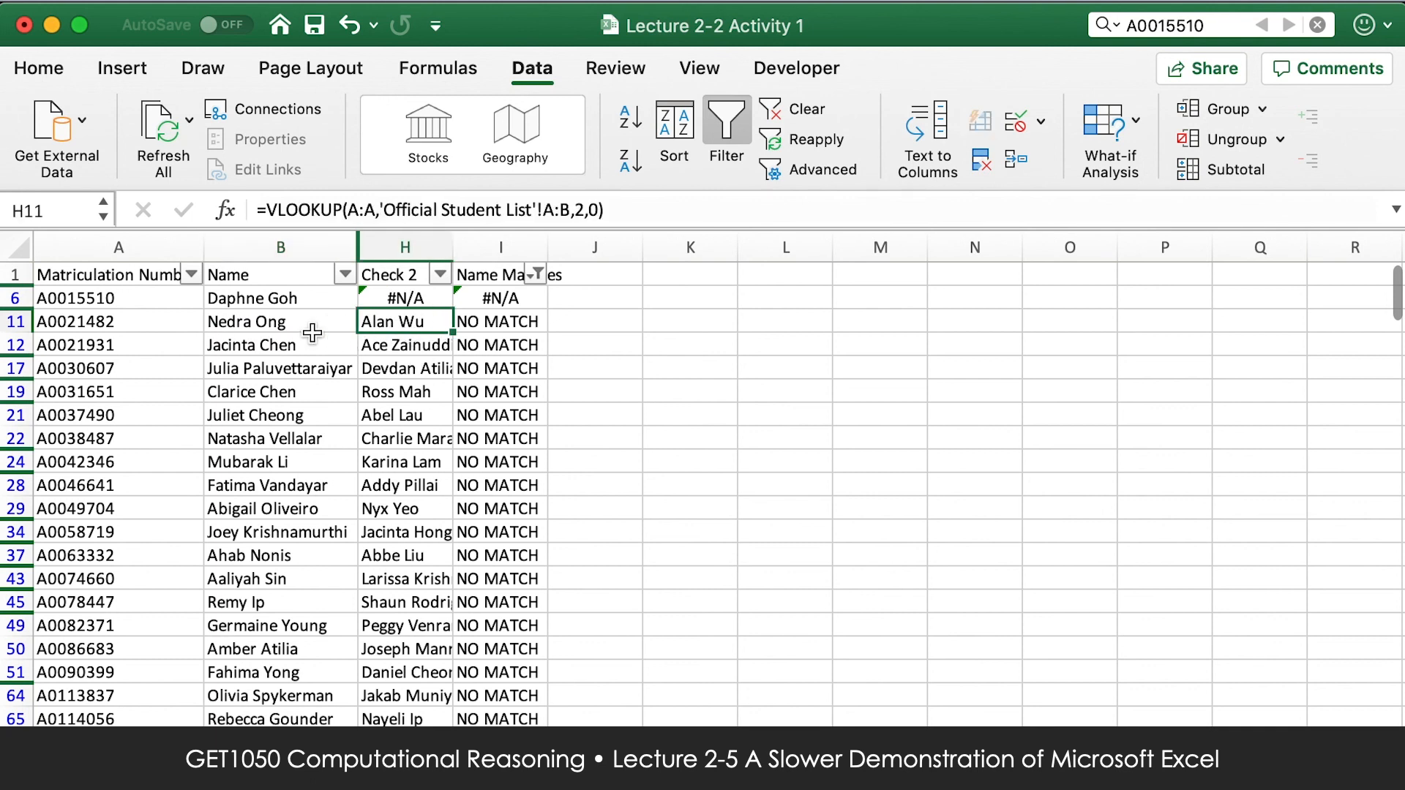
Change the Name Matches filter to show only the IT MATCHES rows.
click(537, 273)
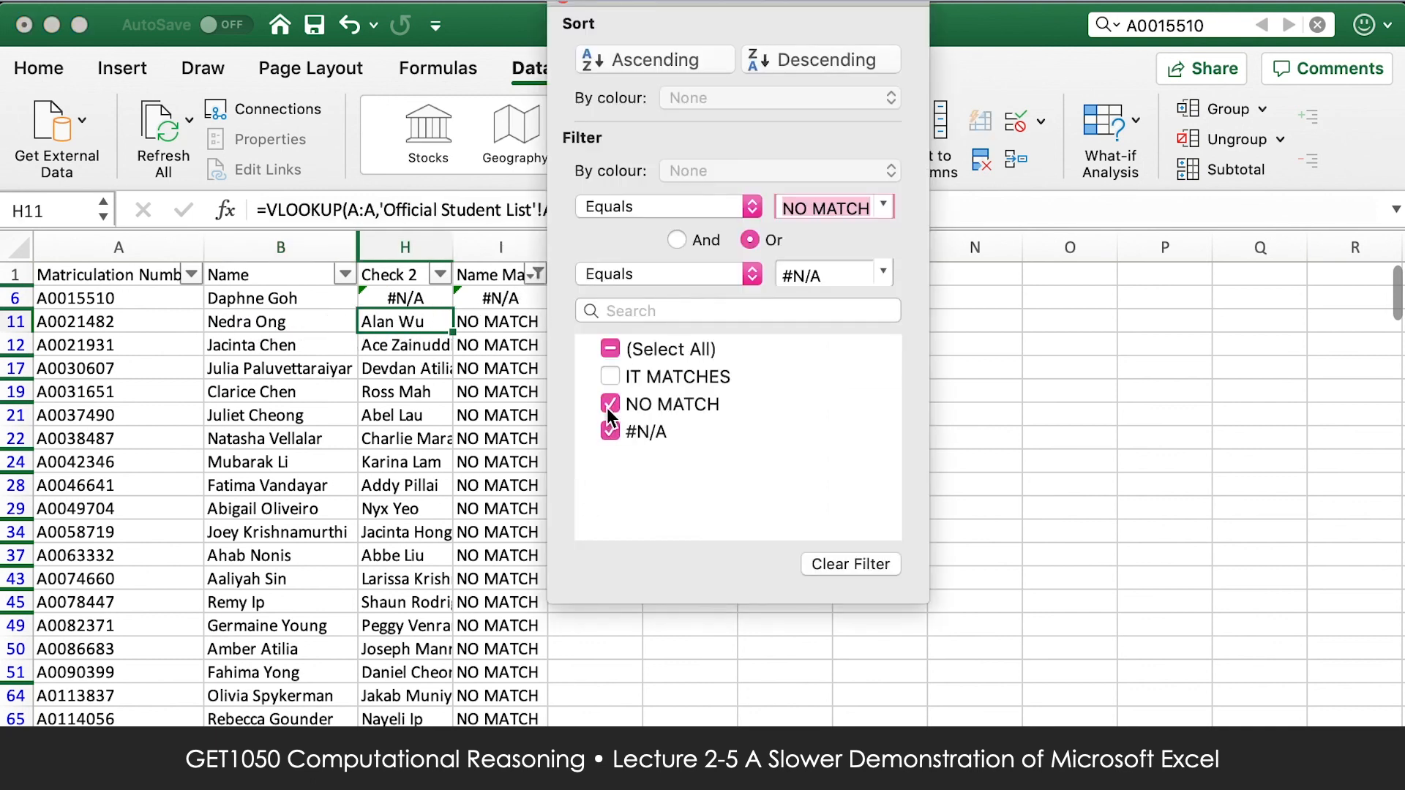
click(609, 349)
click(608, 281)
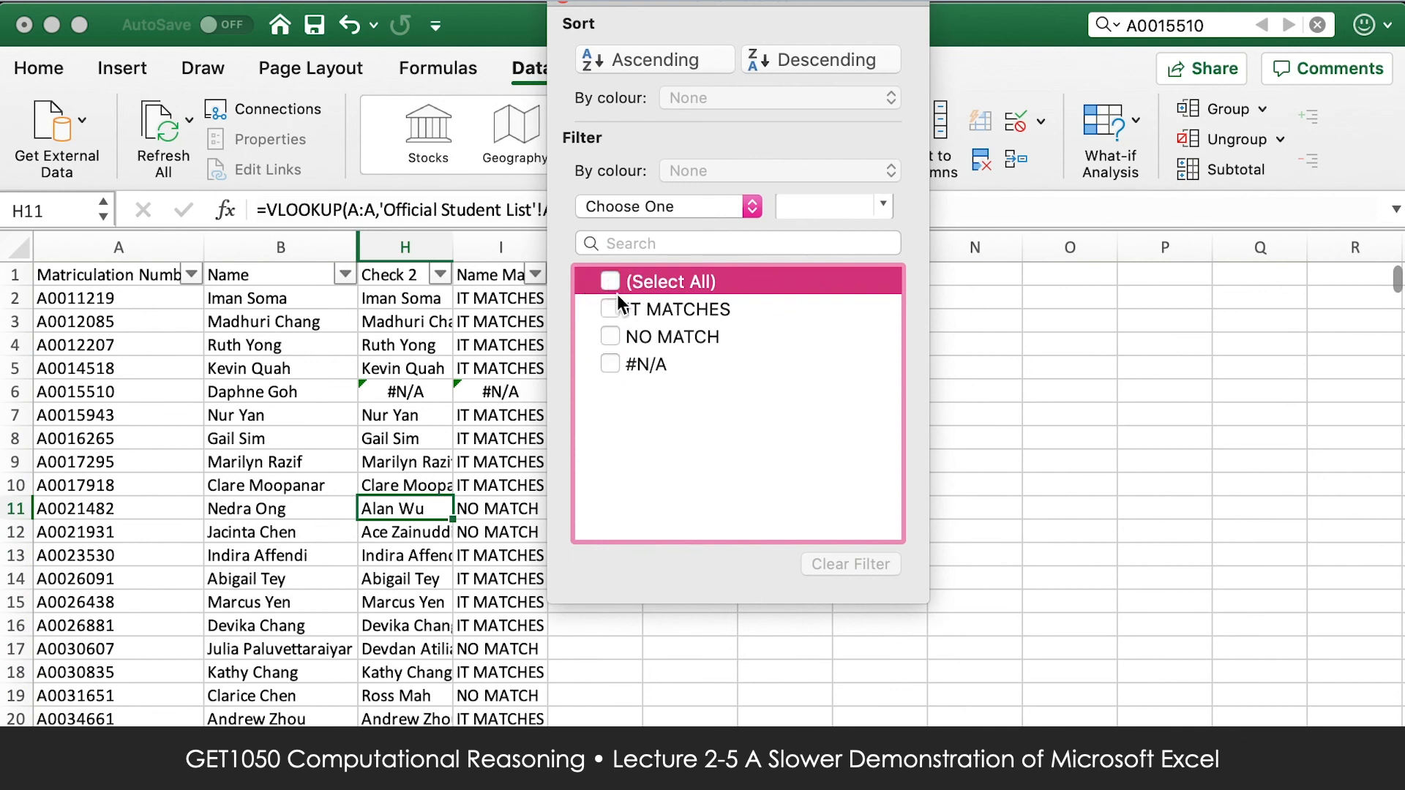
click(611, 308)
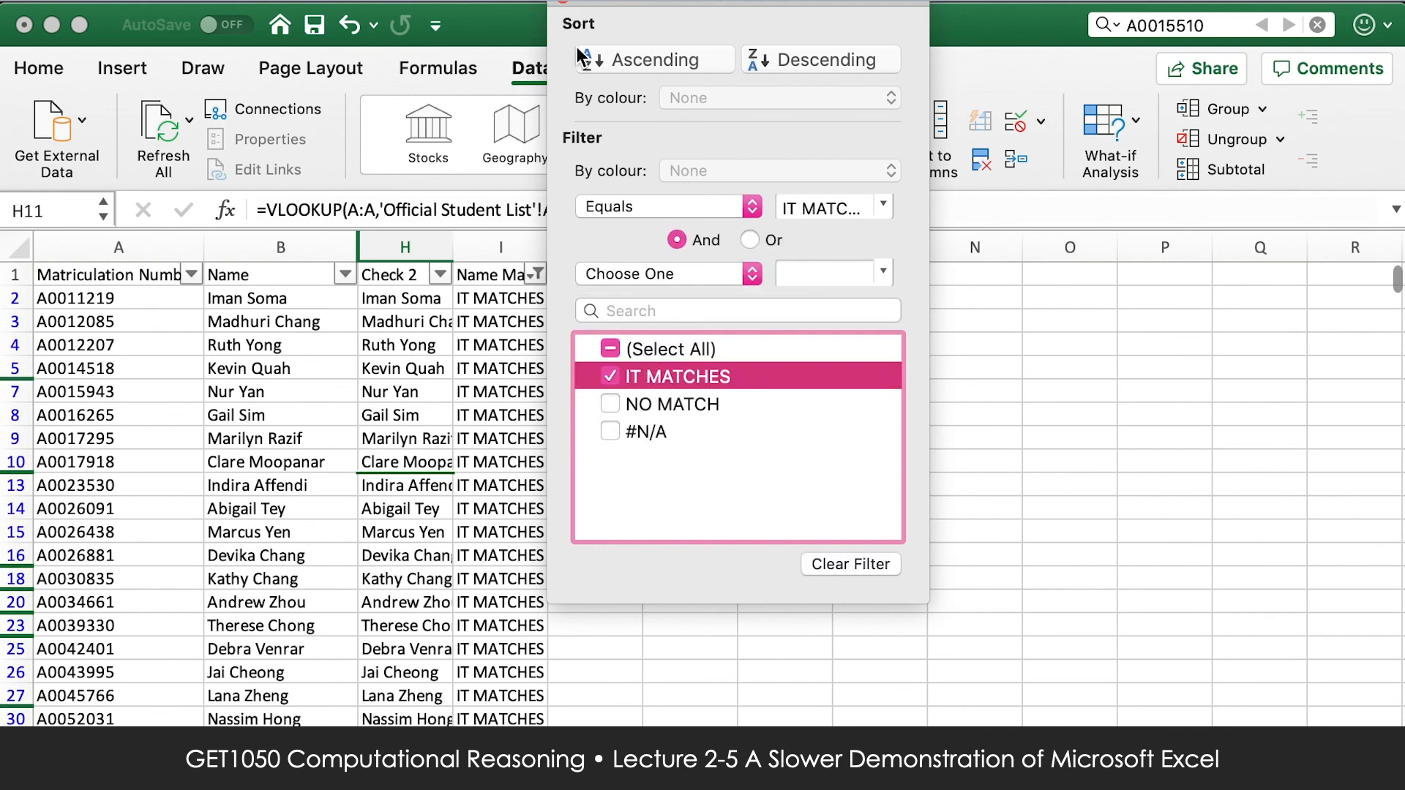
Find the pair of highlighted duplicate matriculation numbers in rows 444 and 445, and delete row 445.
scroll(1179, 326, down, 5)
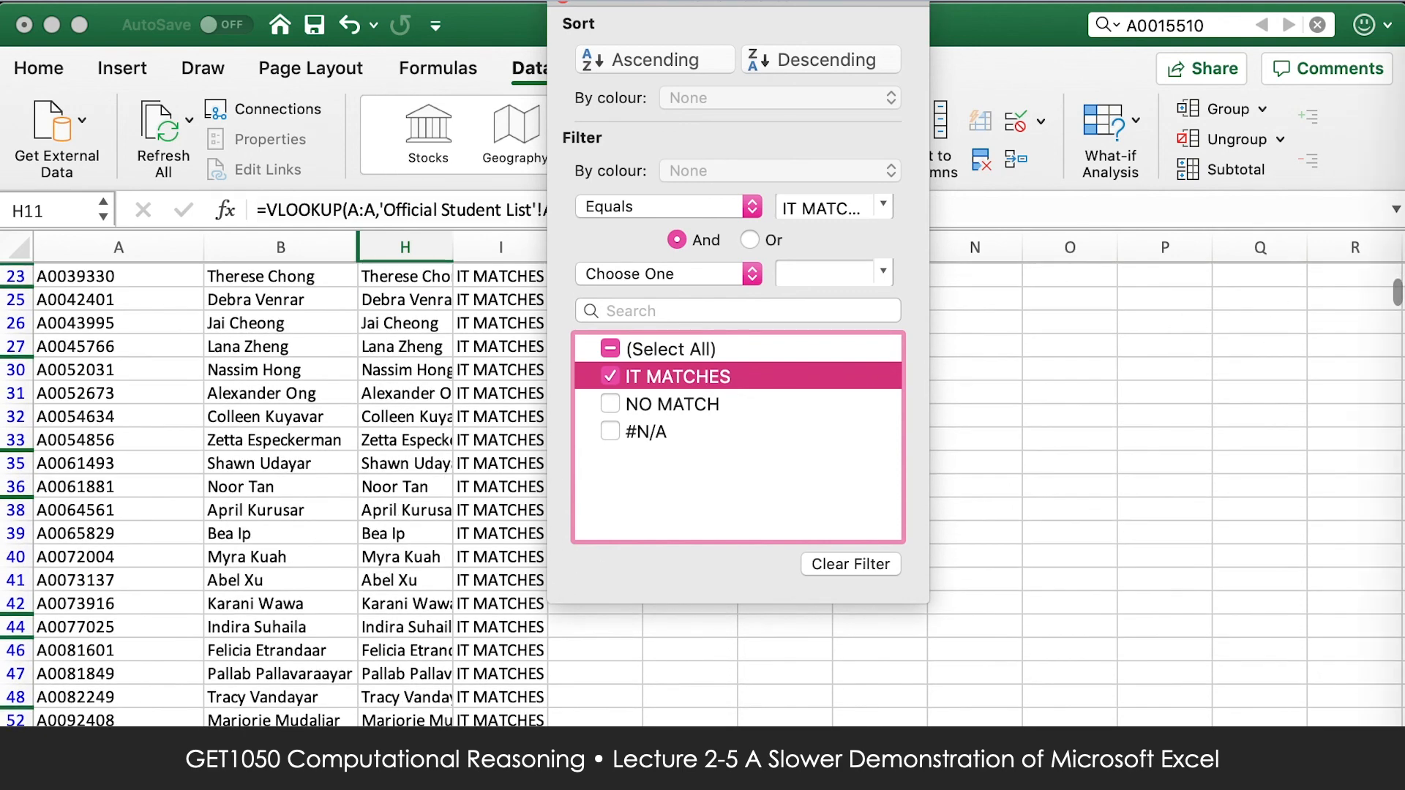
click(1397, 333)
drag(1397, 292, 1396, 576)
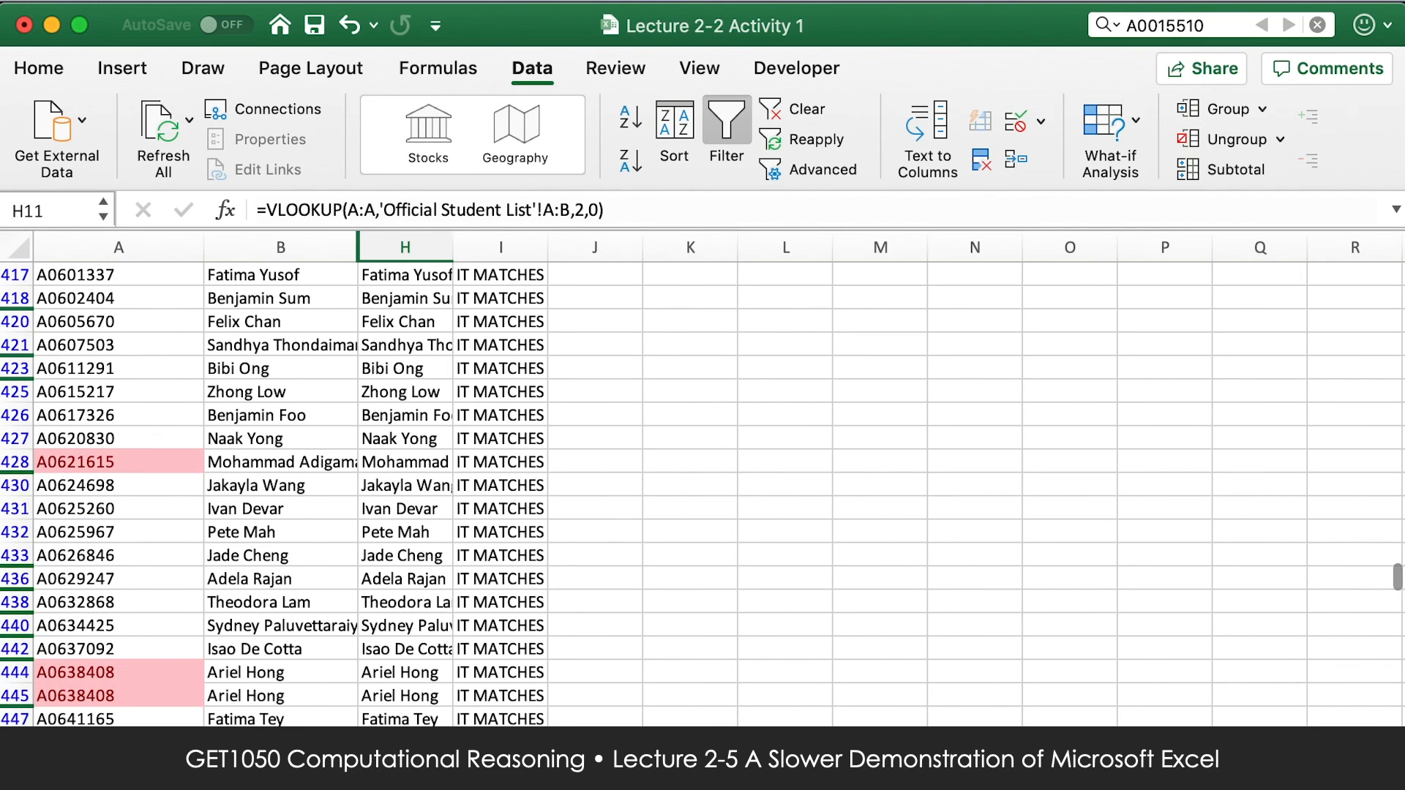
click(94, 675)
click(106, 695)
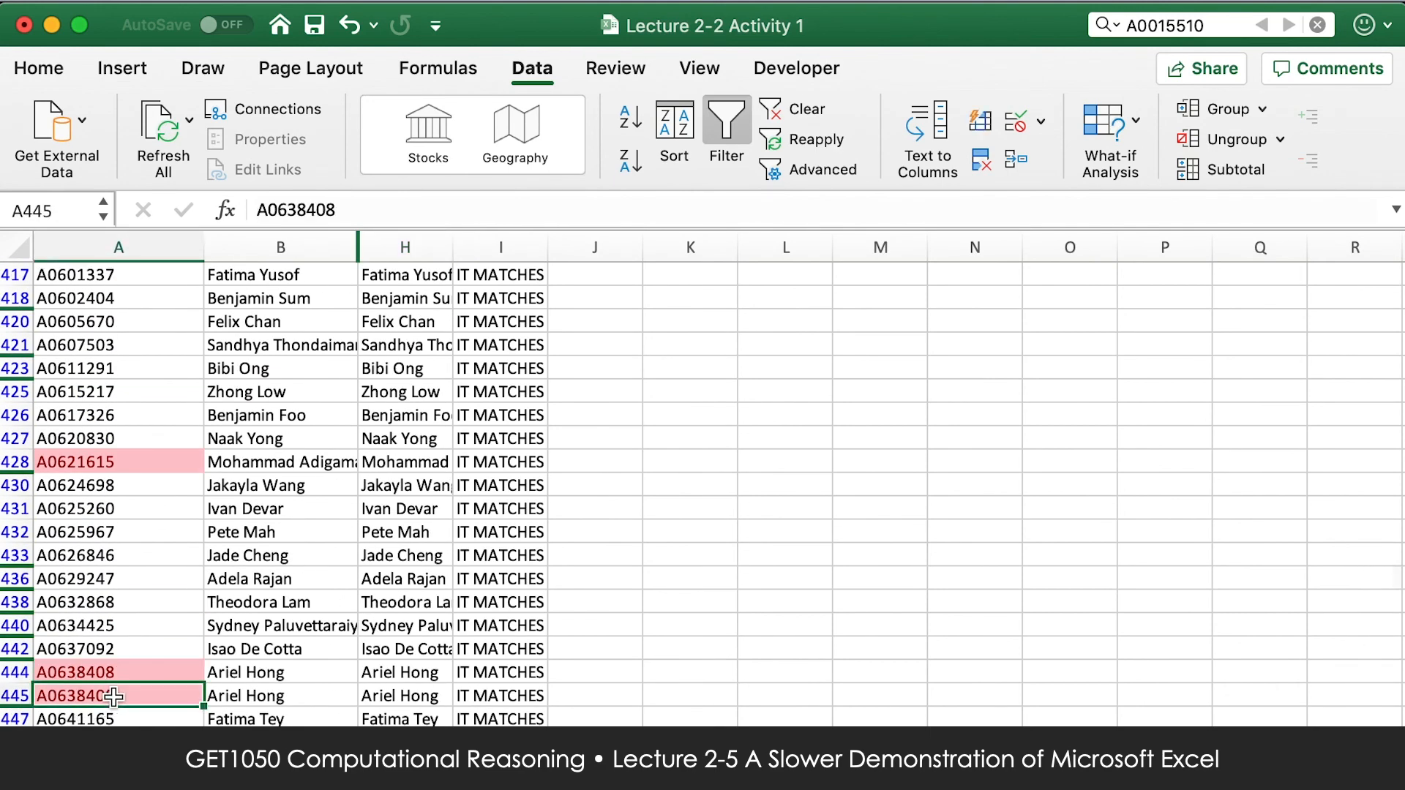
right_click(16, 692)
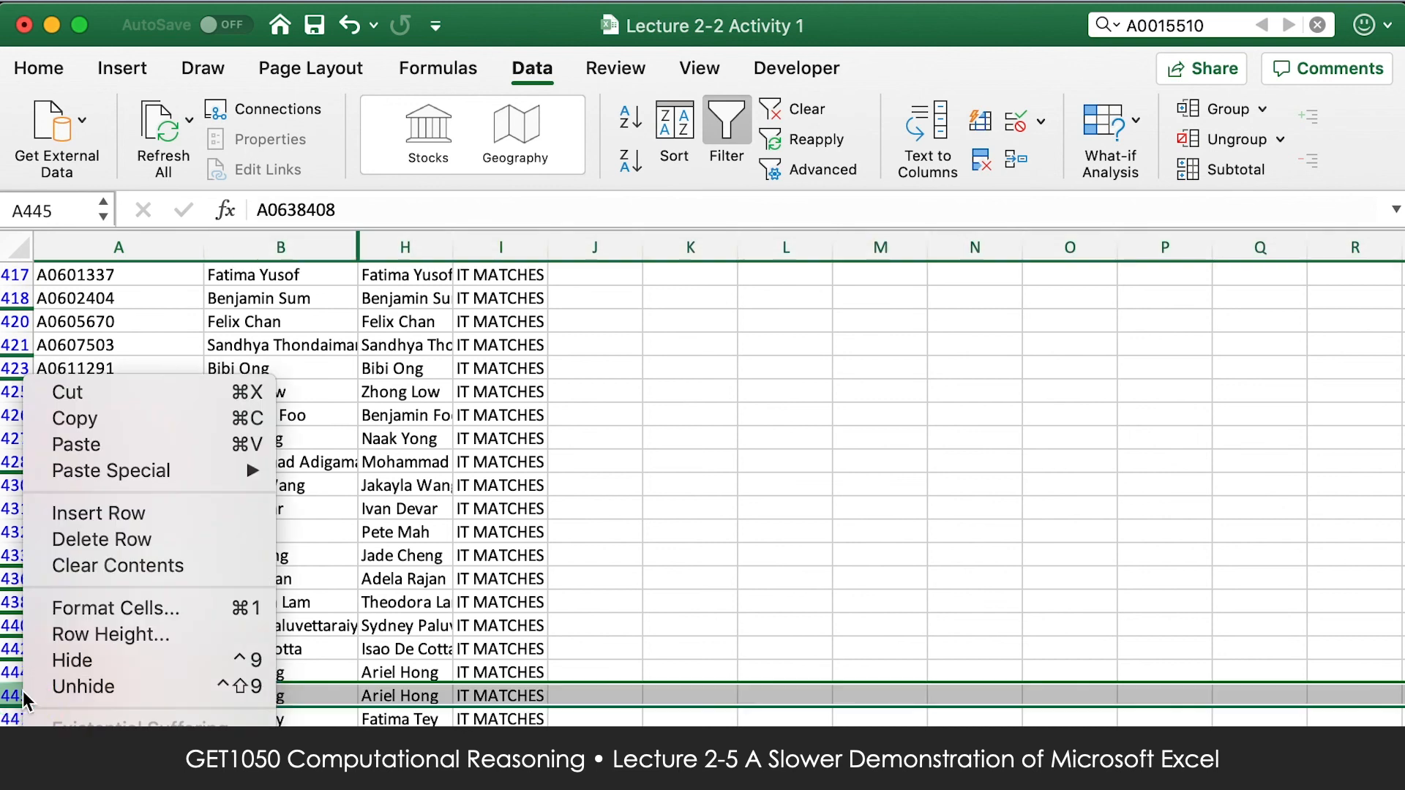
click(165, 540)
Check the highlighted number in row 428 against the rows above it, and undo the deletion of row 445.
click(57, 462)
scroll(952, 344, up, 10)
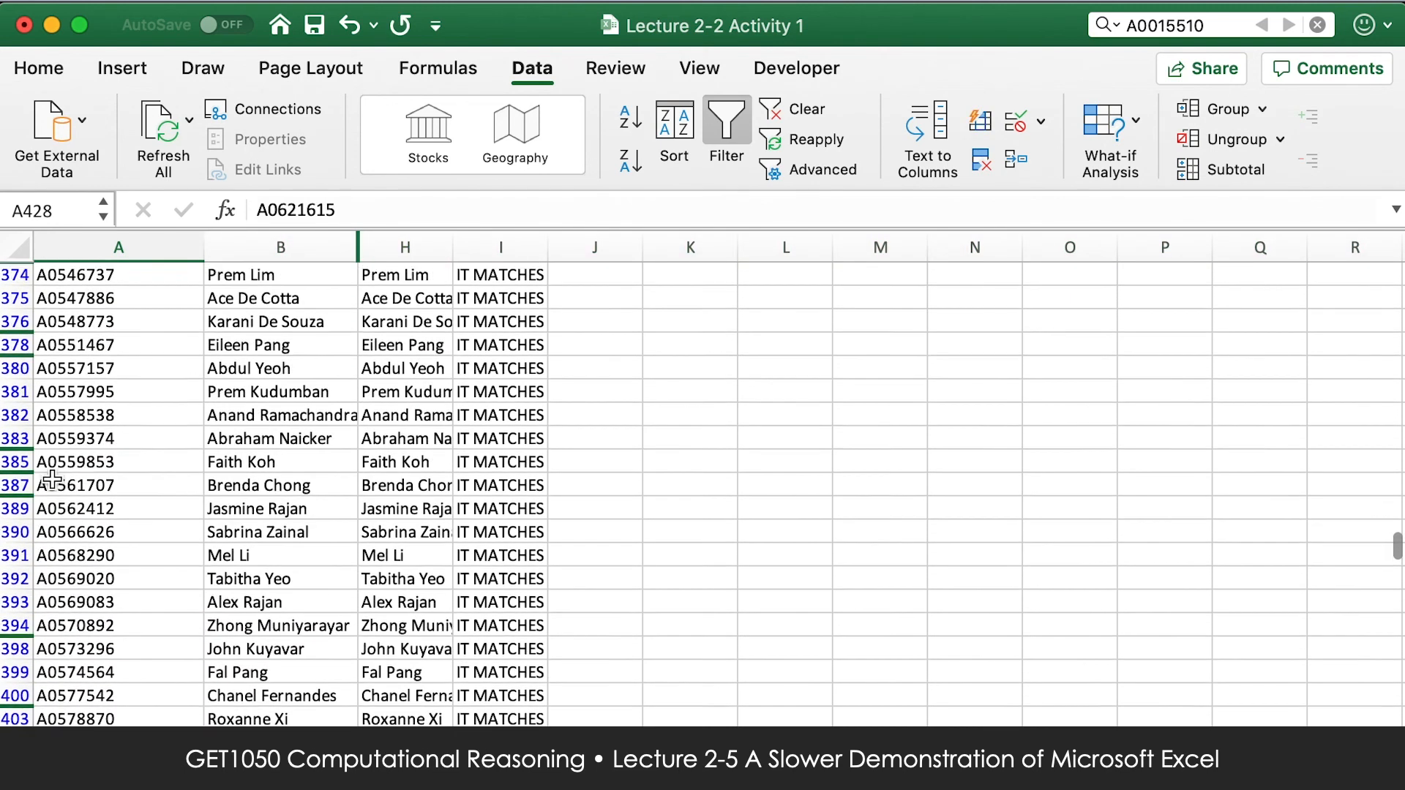
drag(1396, 540, 1397, 589)
key(super+z)
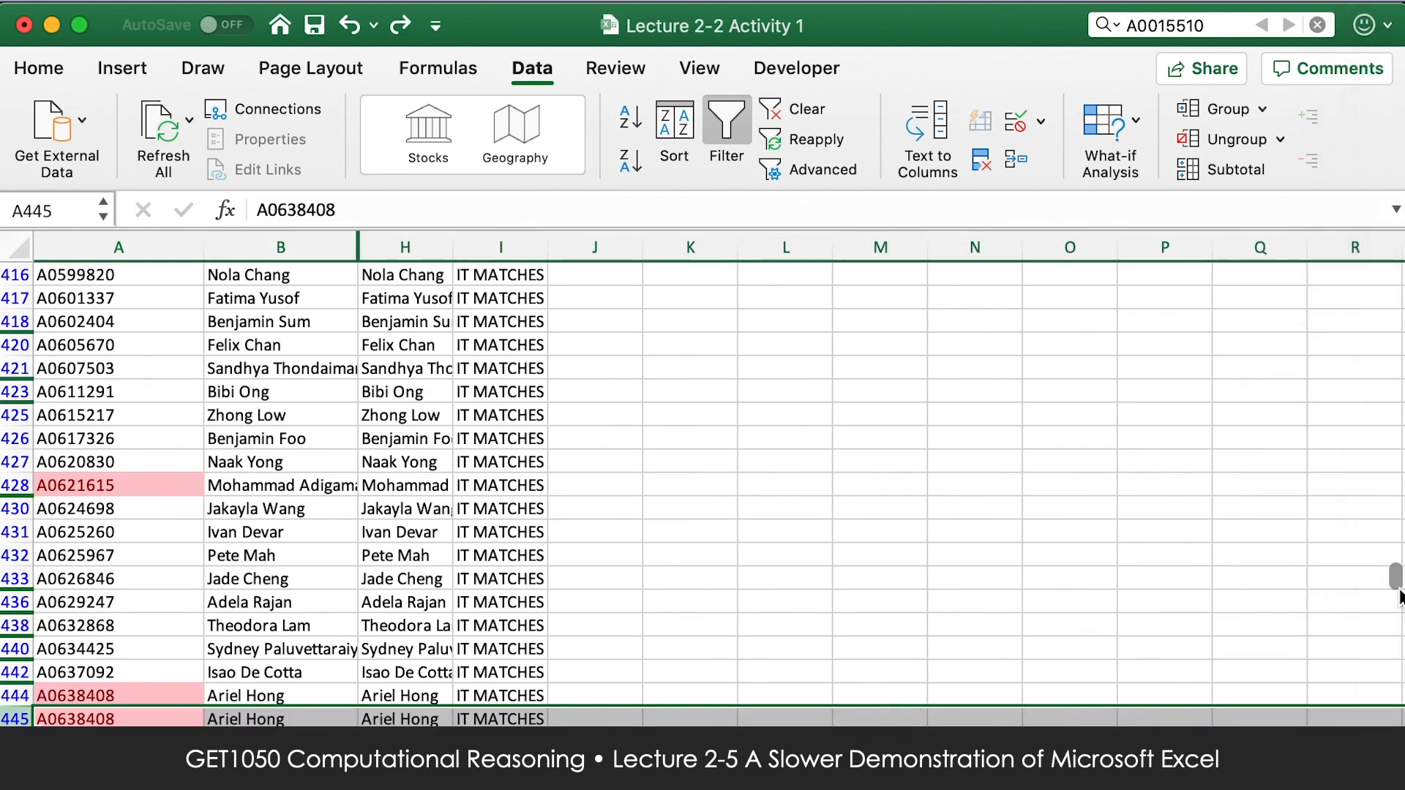
Filter the Matriculation Number column by the Rose cell colour to list only the highlighted numbers.
scroll(200, 492, up, 5)
click(201, 493)
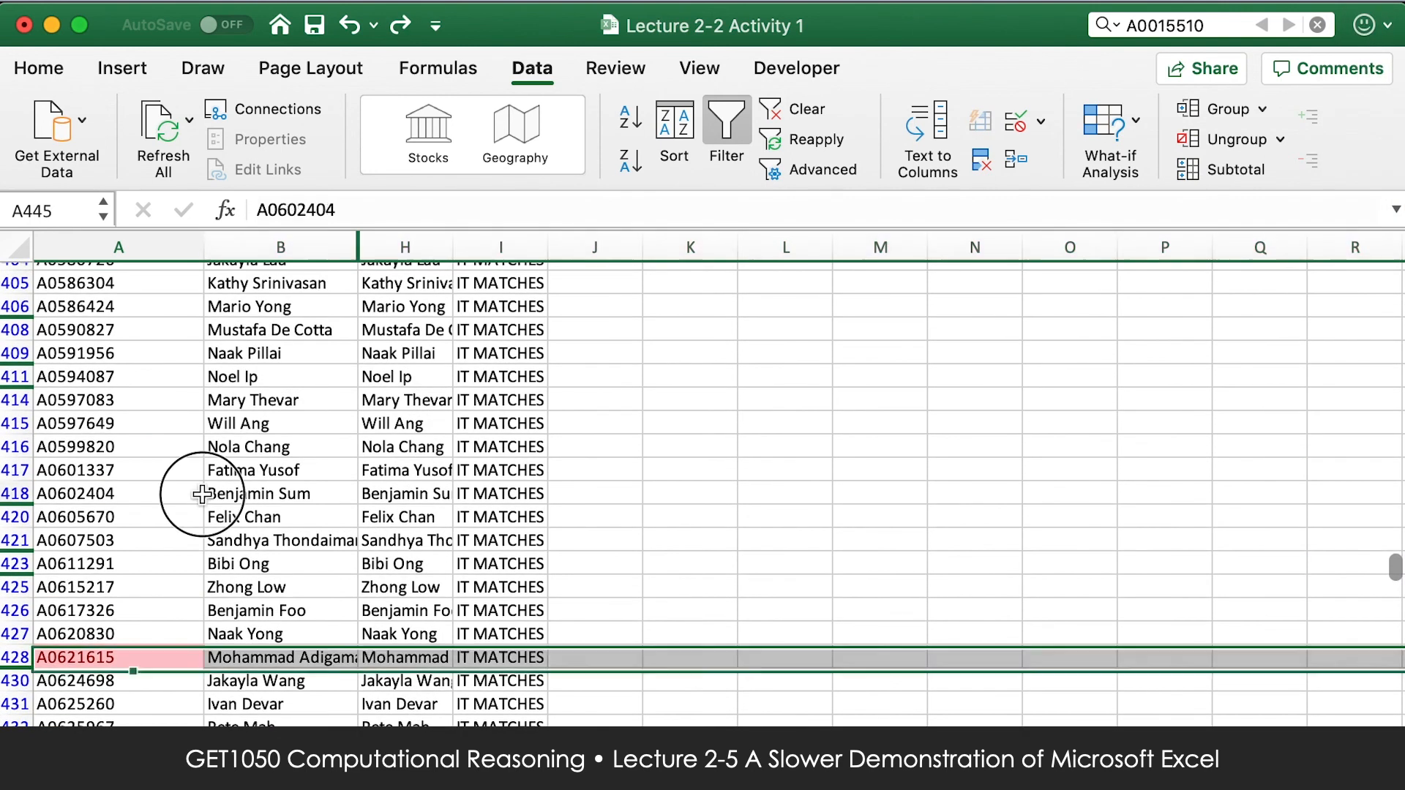
key(super+Up)
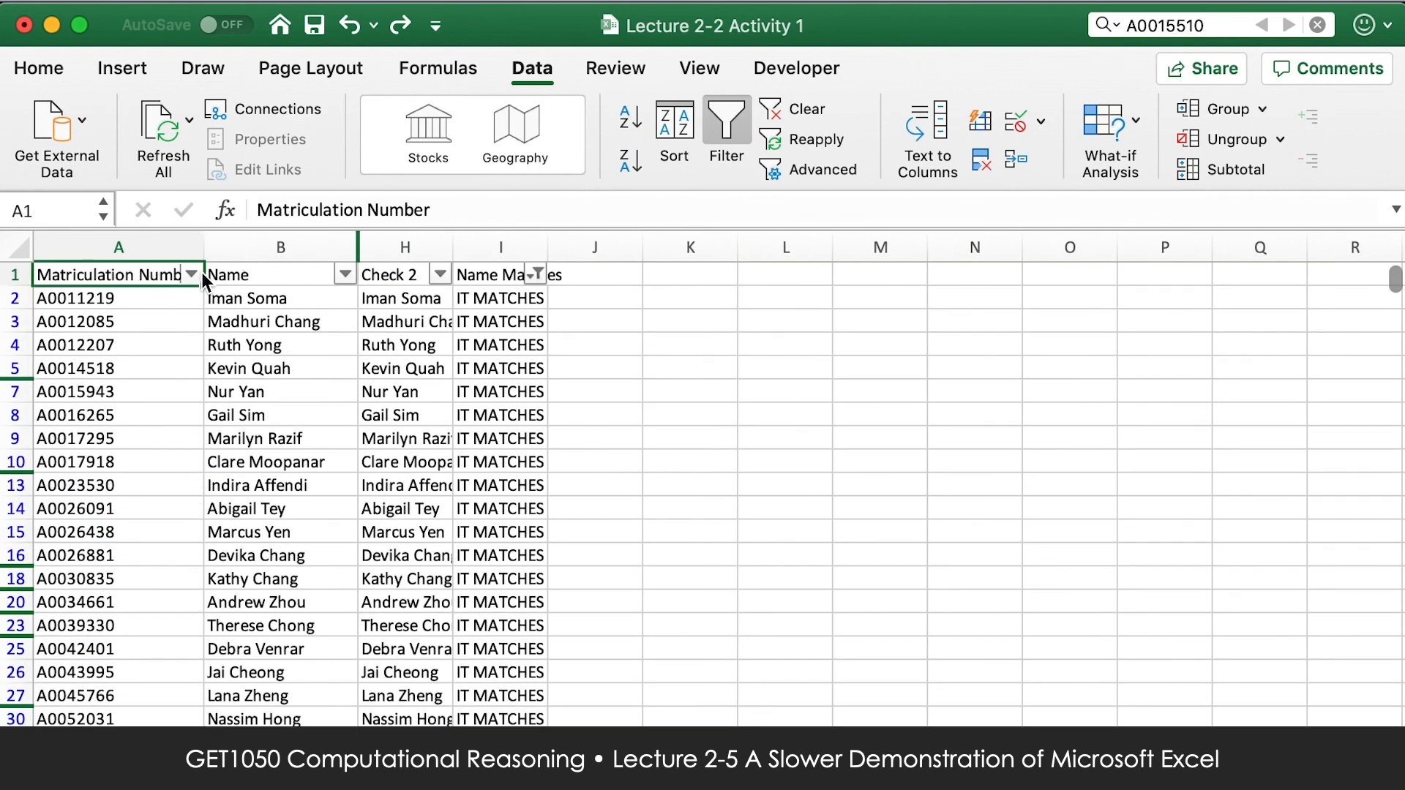
click(192, 273)
click(432, 178)
mouse_move(541, 194)
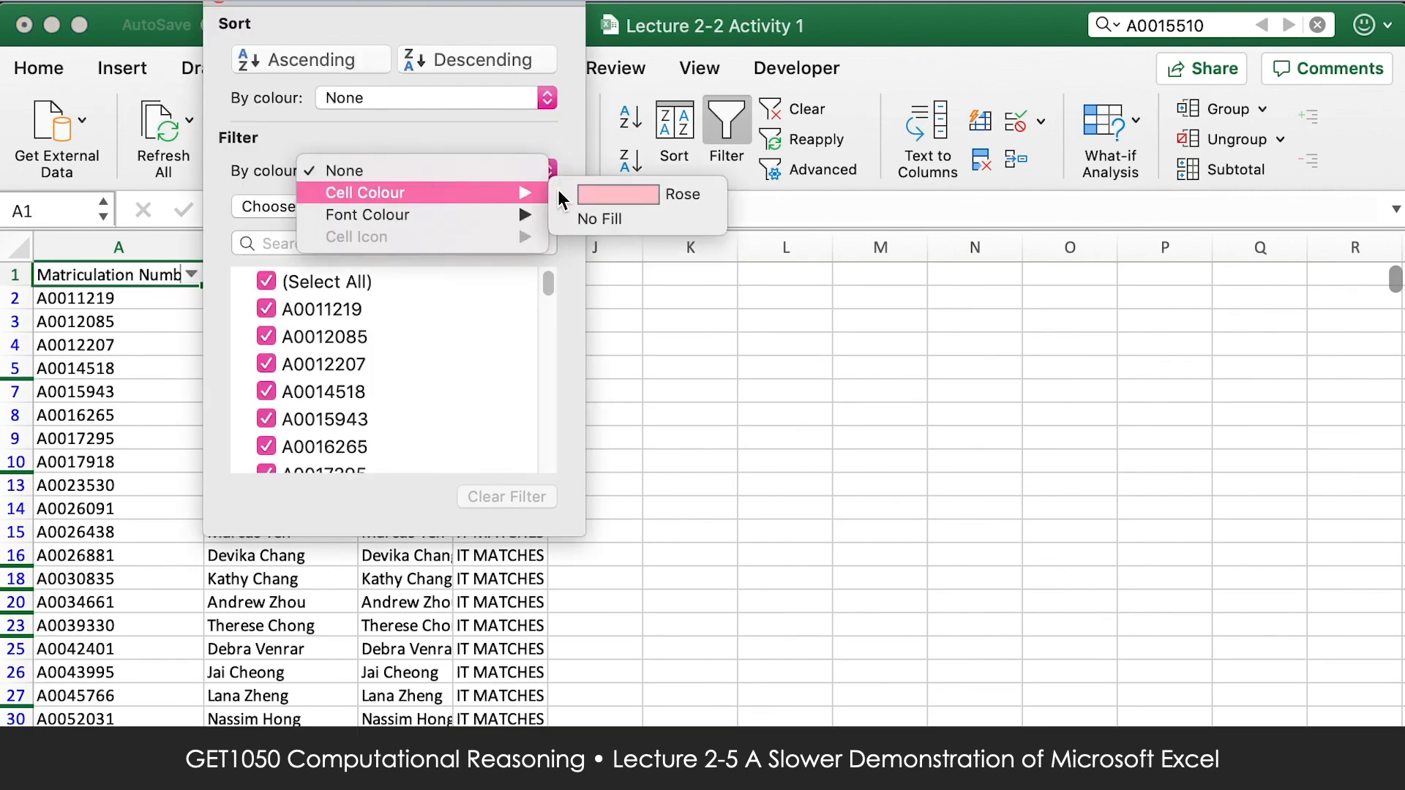
click(658, 194)
click(219, 11)
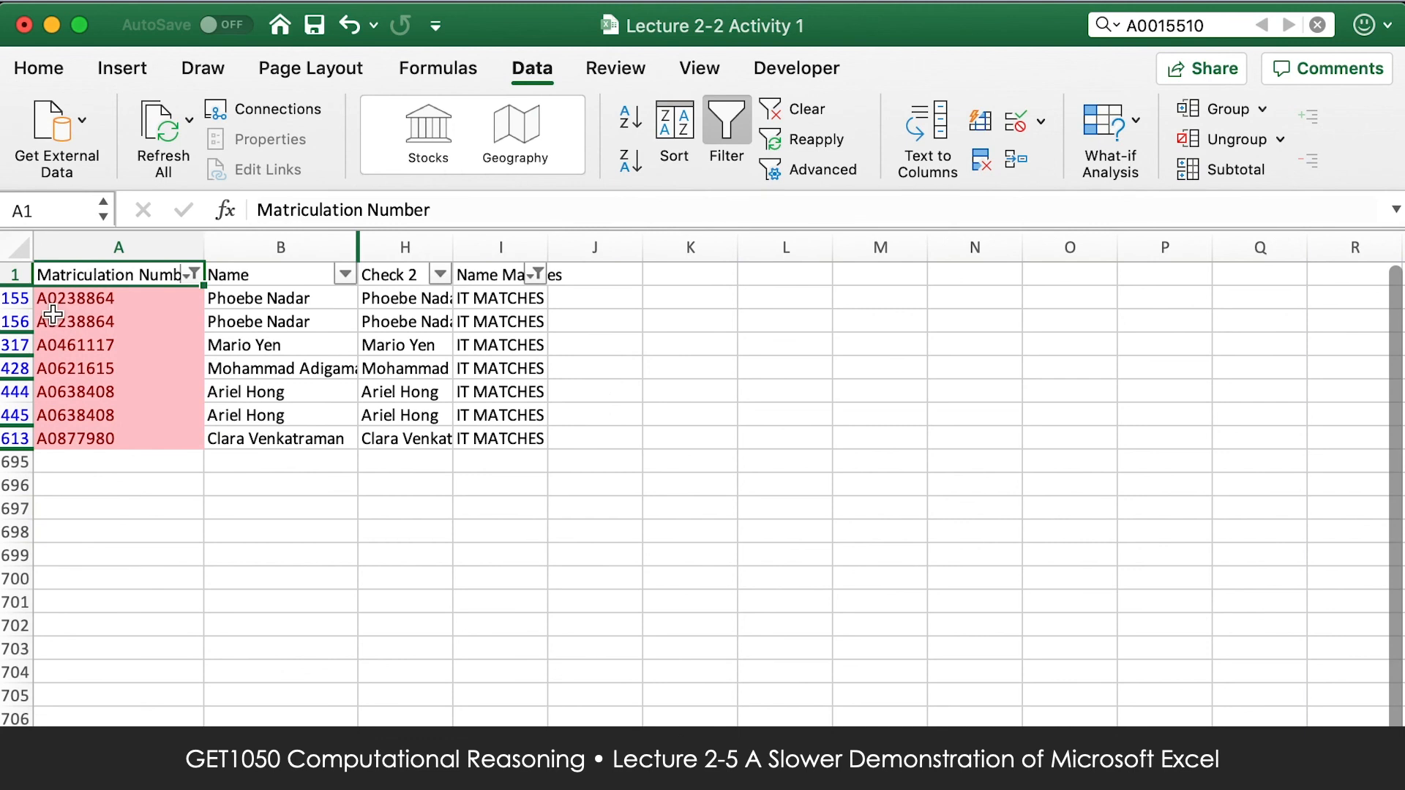
Delete the second row of each duplicate pair, row 156 and row 444.
right_click(15, 322)
click(99, 481)
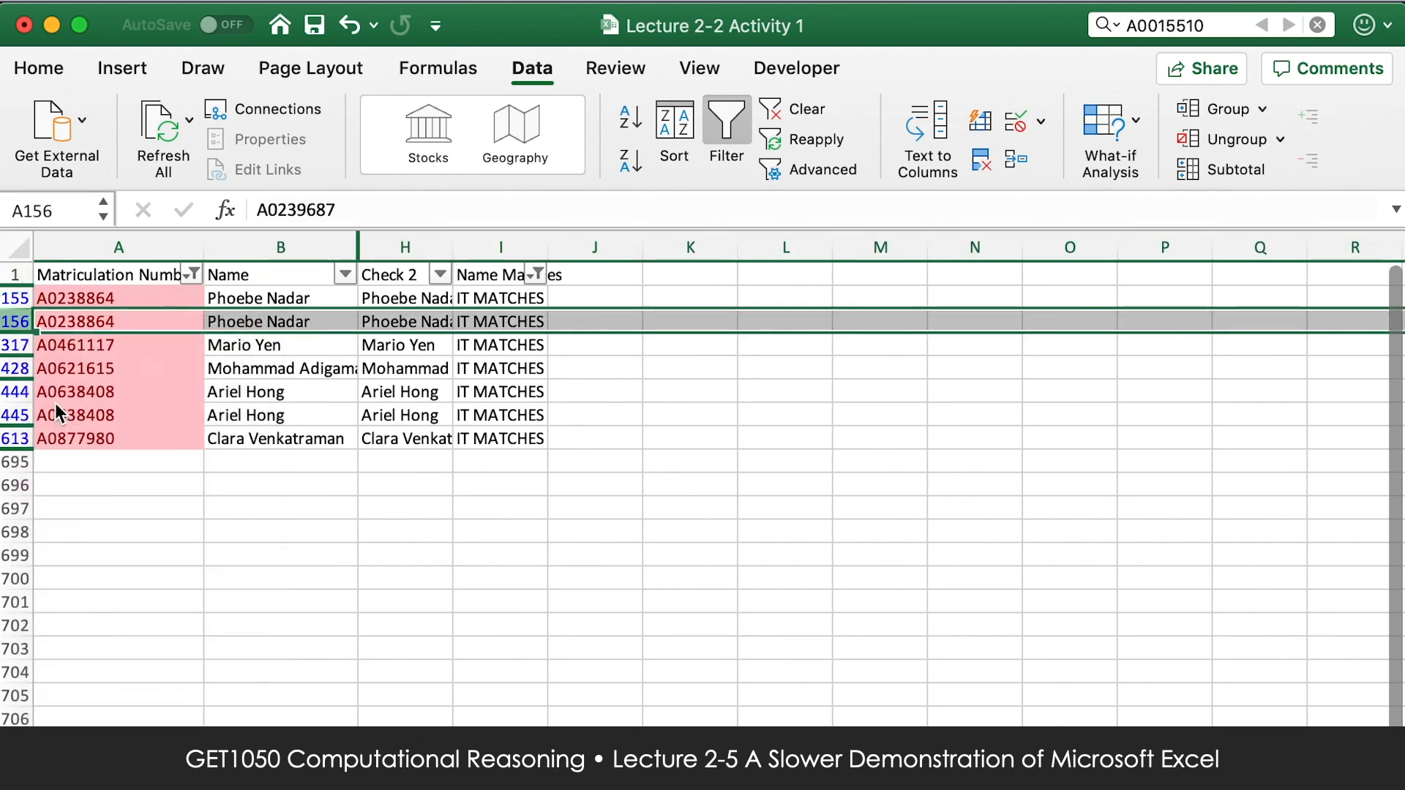
right_click(15, 382)
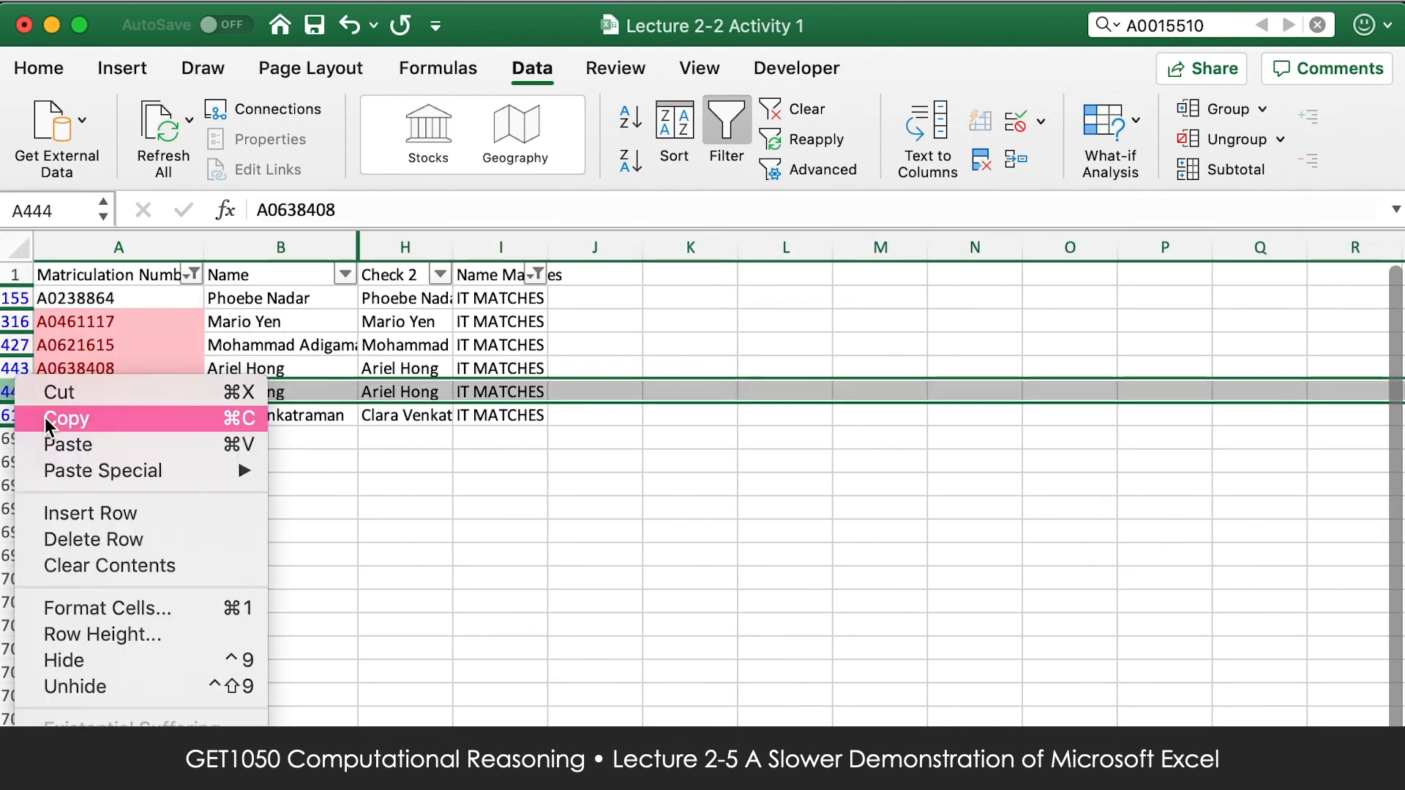
click(93, 539)
click(486, 485)
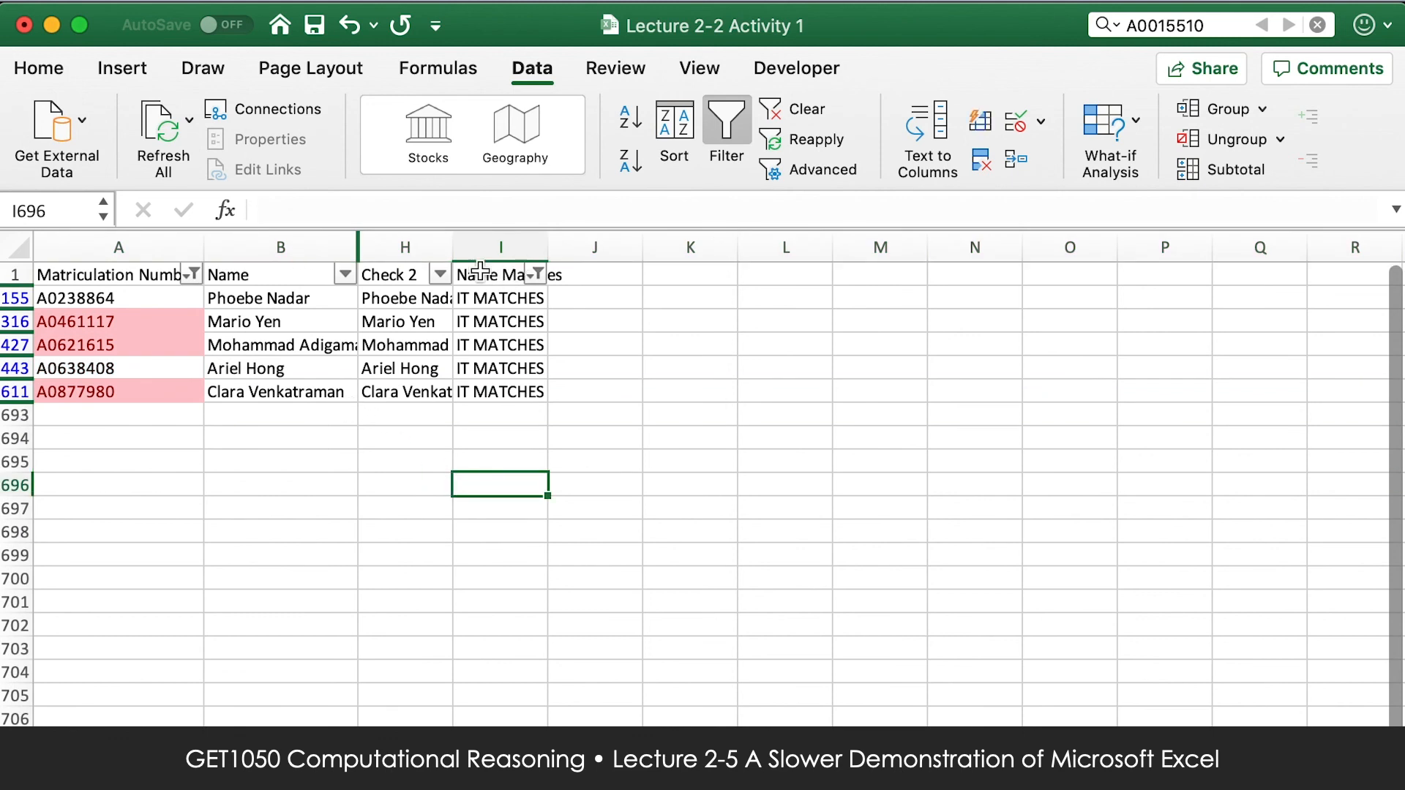
Clear the colour filter on the Matriculation Number column by selecting all its values.
click(193, 274)
click(265, 283)
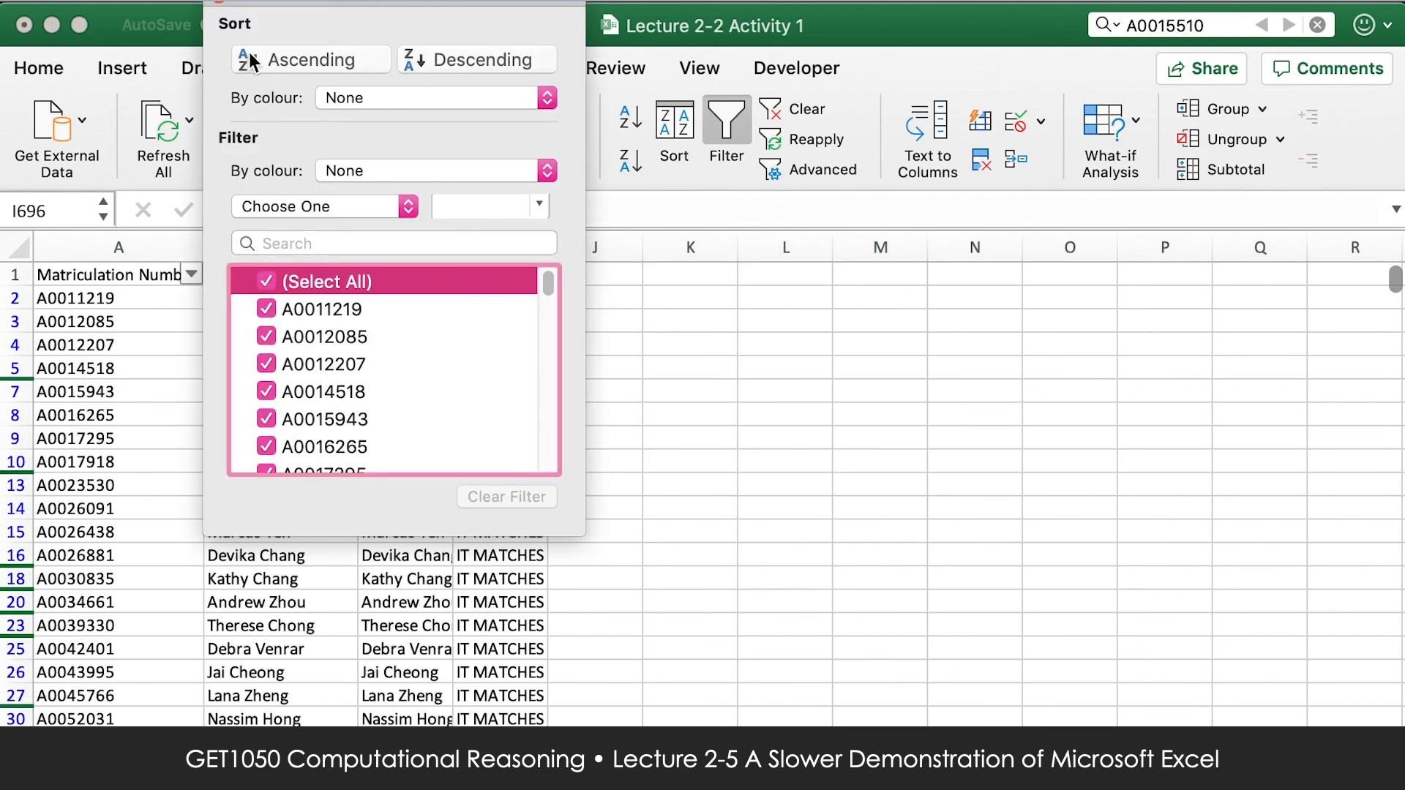
click(219, 8)
Look through the remaining rows marked IT MATCHES and return to the start of the list.
click(389, 354)
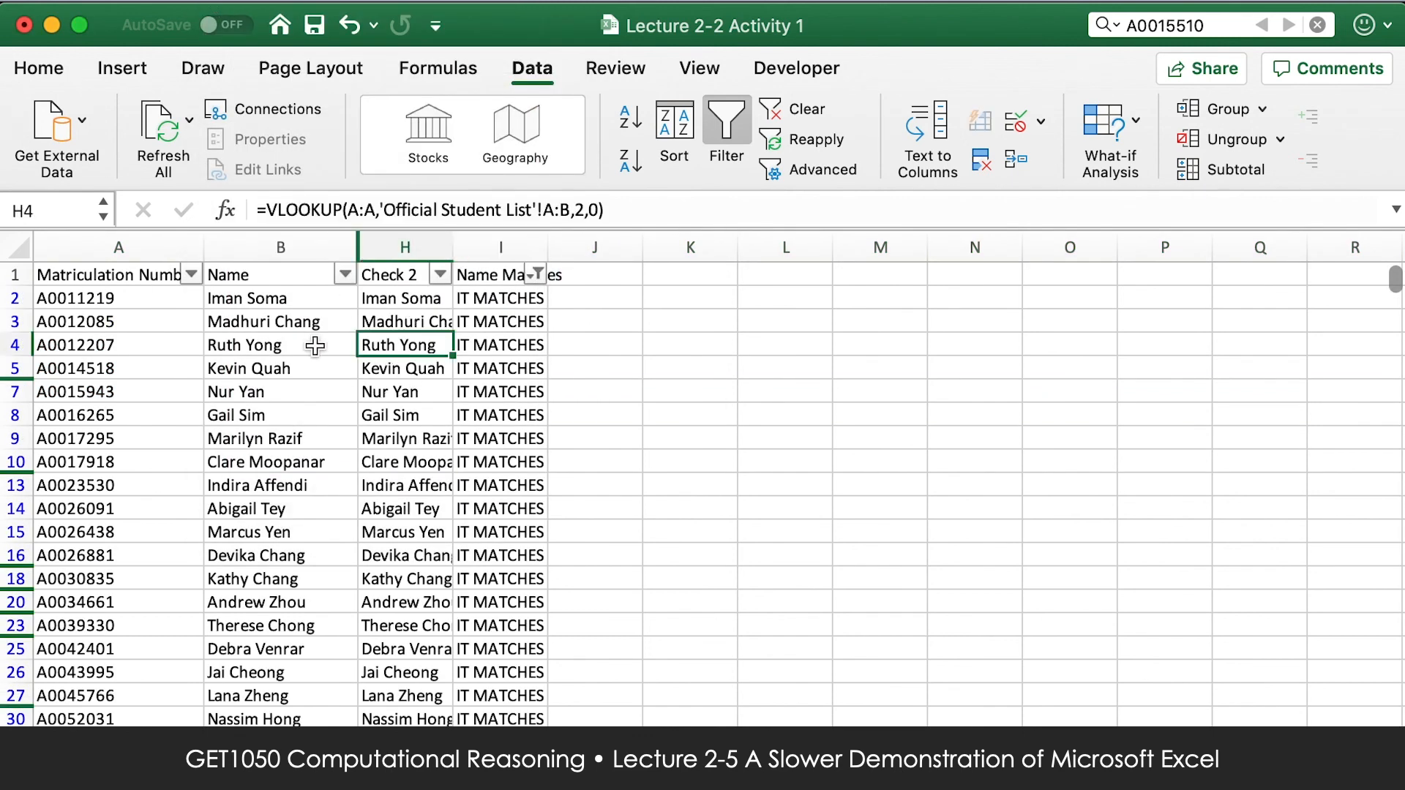
scroll(455, 580, down, 20)
scroll(455, 581, down, 20)
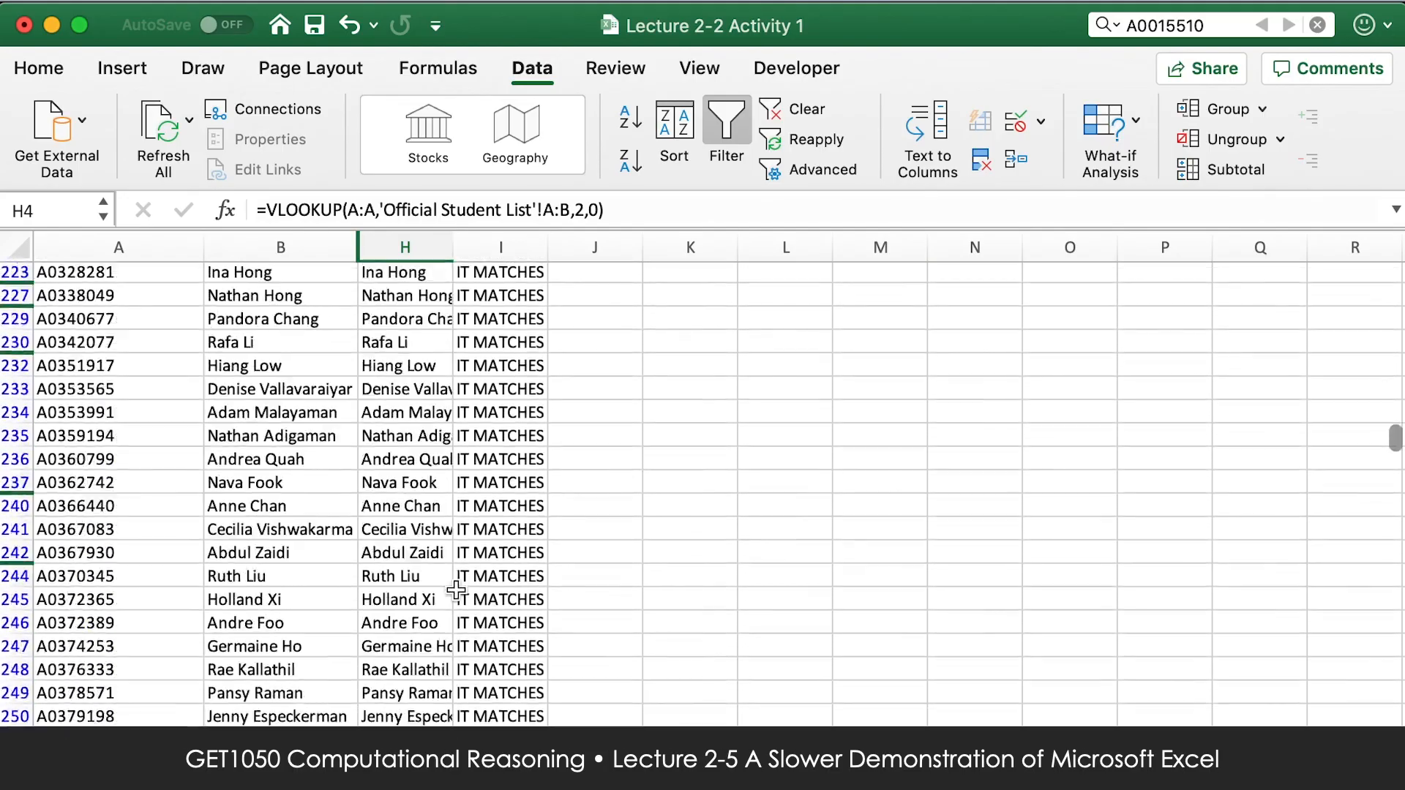
scroll(451, 591, up, 20)
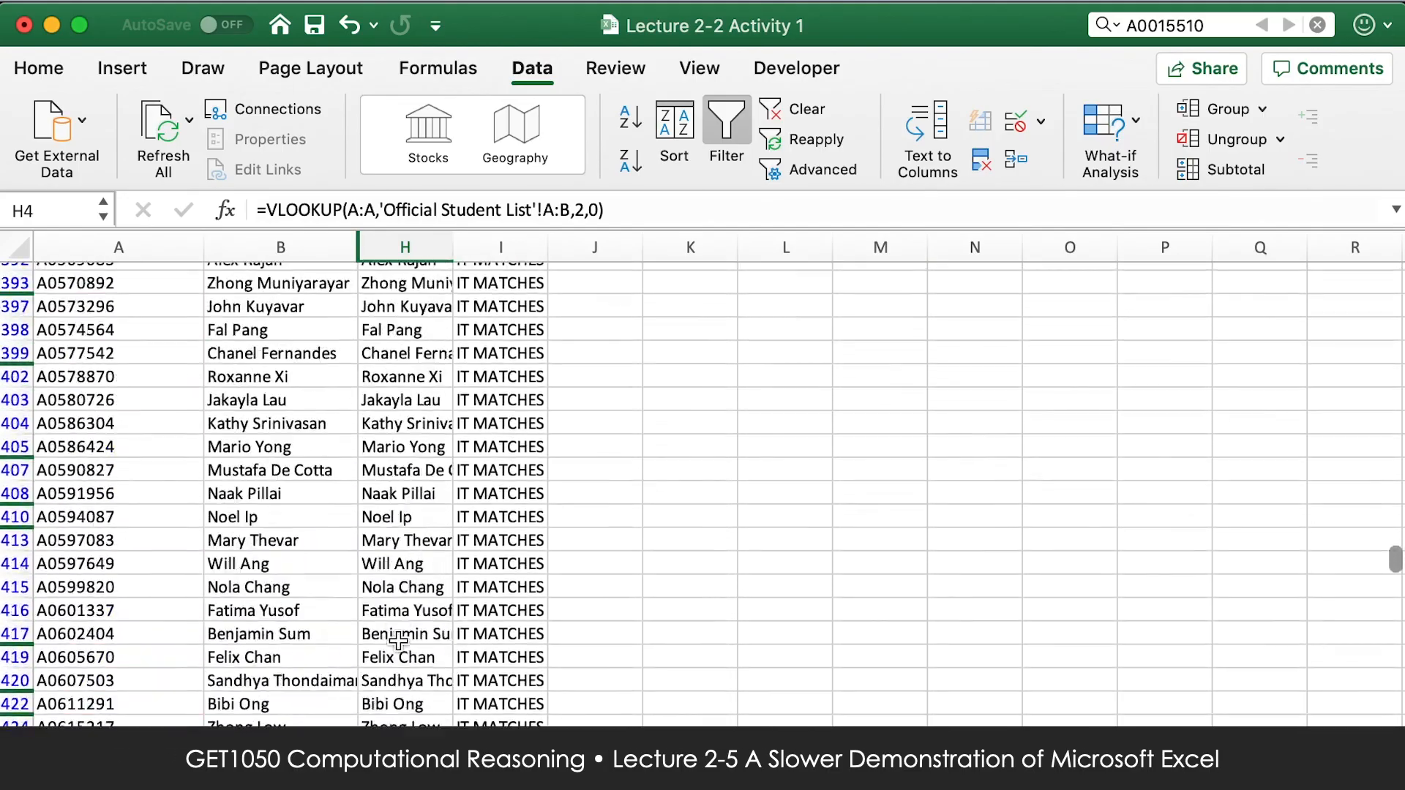
scroll(319, 613, up, 6)
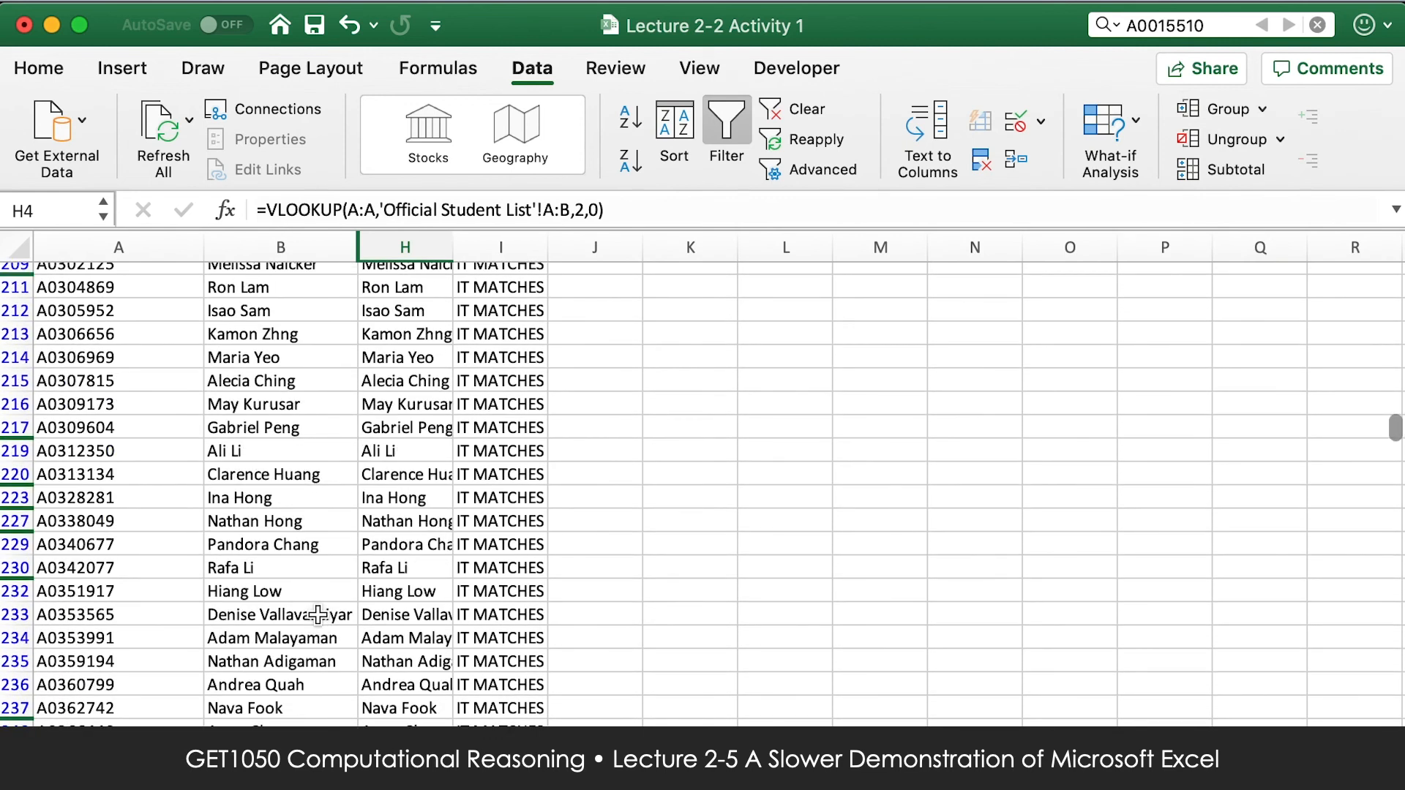
scroll(318, 613, up, 20)
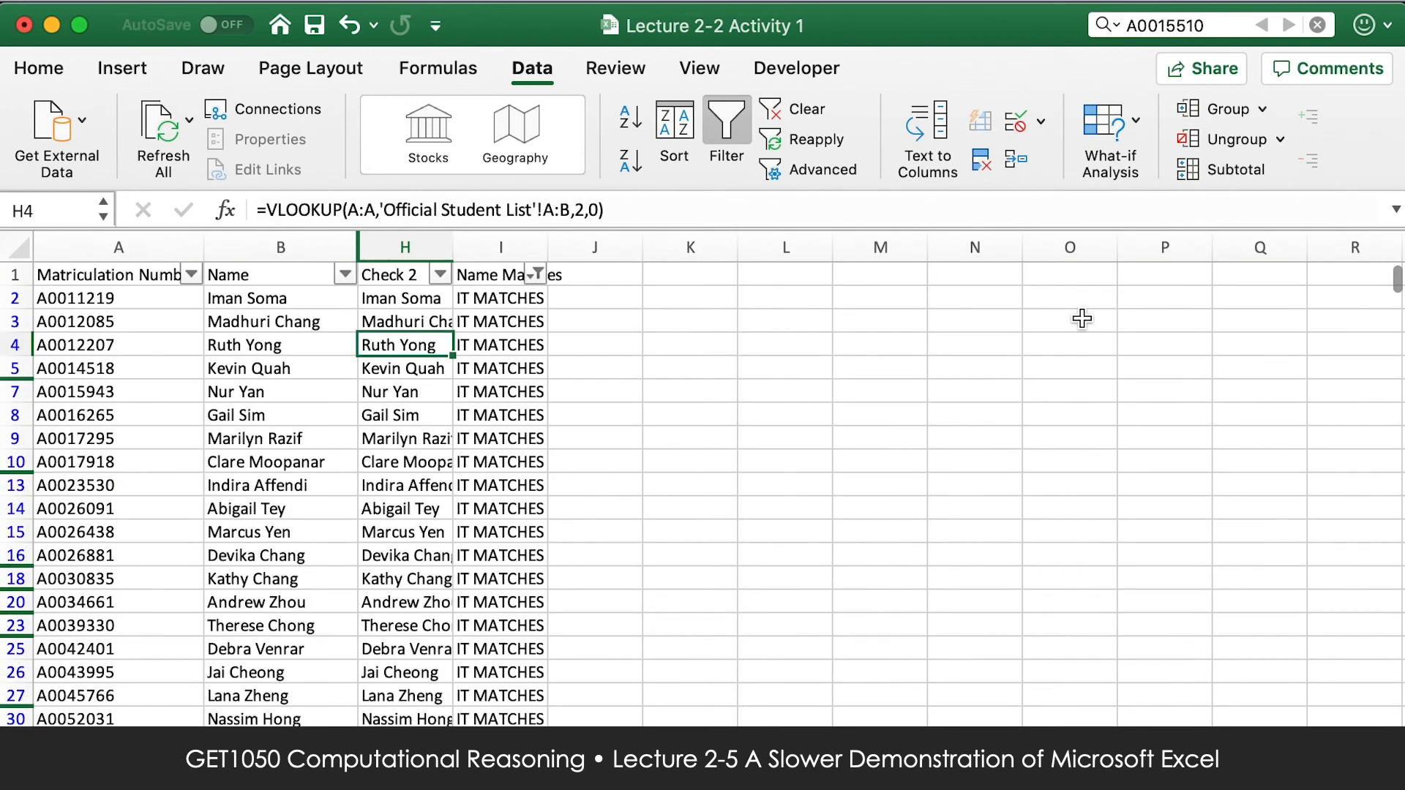